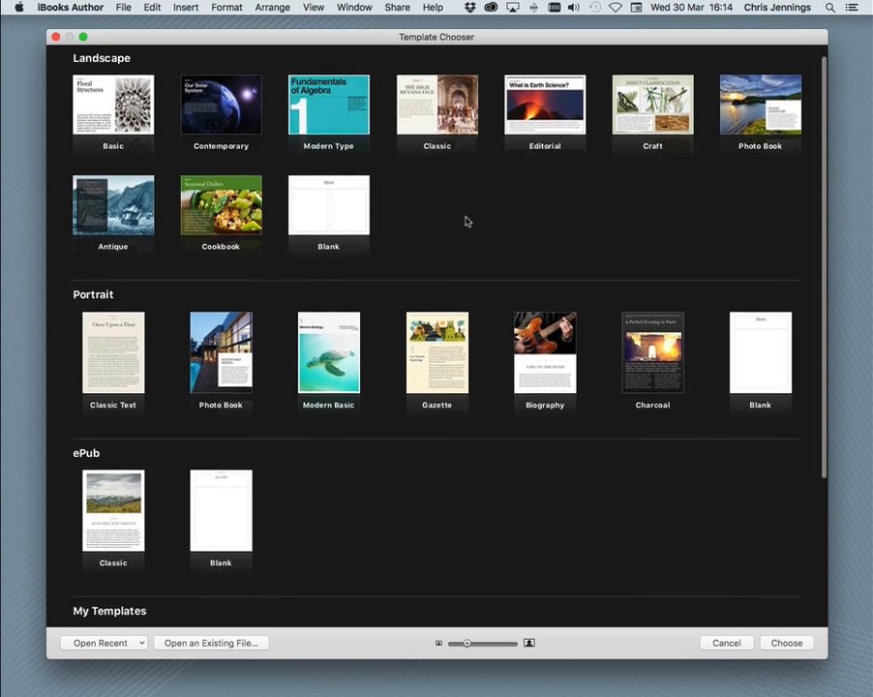
Create a new book from the "shakespeare" template in My Templates.
{"action": "scroll", "coordinate": [465, 221], "scroll_direction": "down", "scroll_amount": 5}
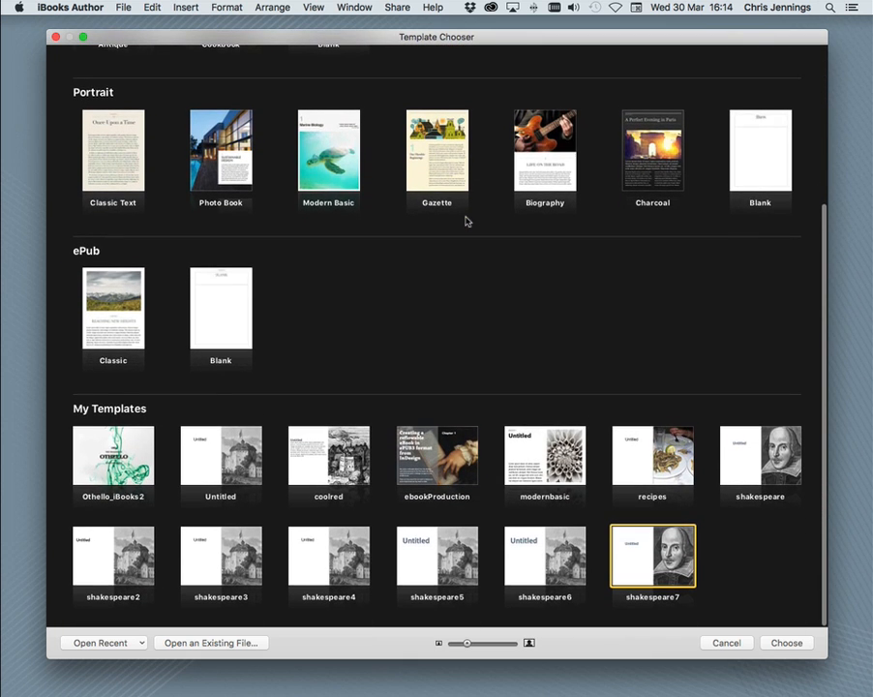
{"action": "left_click", "coordinate": [749, 448]}
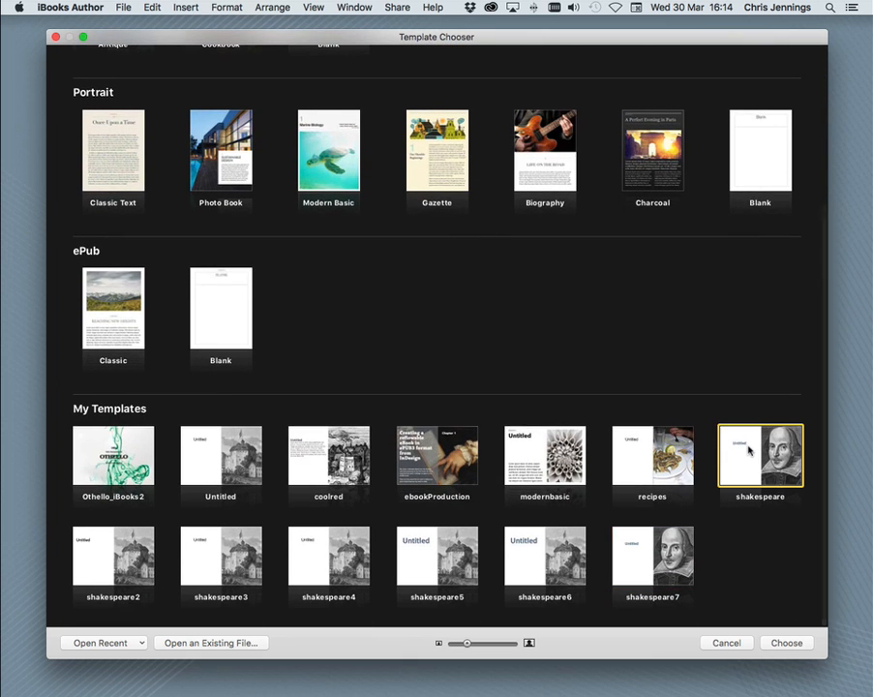
{"action": "key", "text": "Return"}
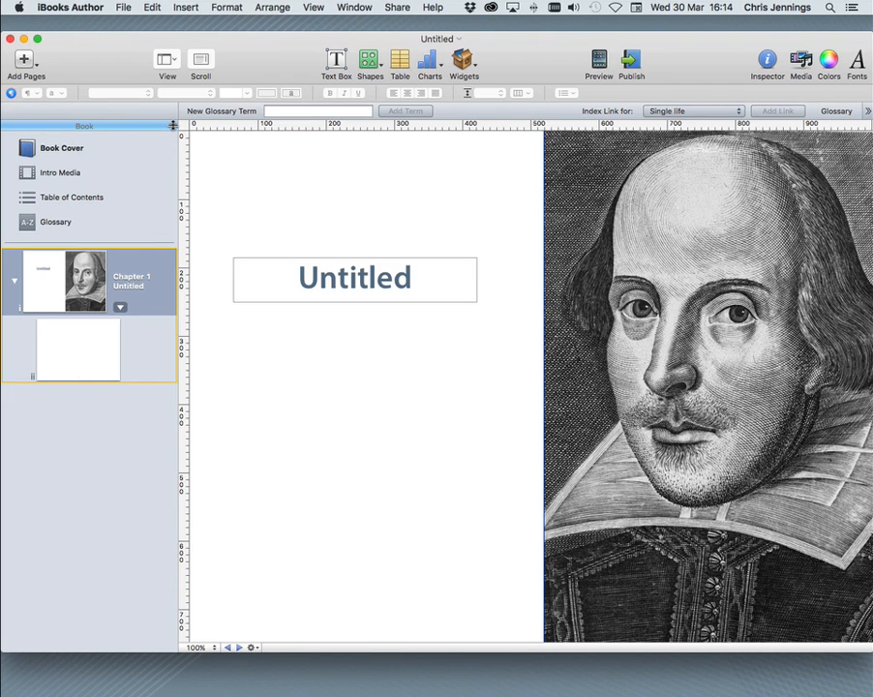
Reveal the template's layouts and examine the Act, Introduction and Section layouts.
{"action": "left_click_drag", "start_coordinate": [172, 126], "coordinate": [153, 490]}
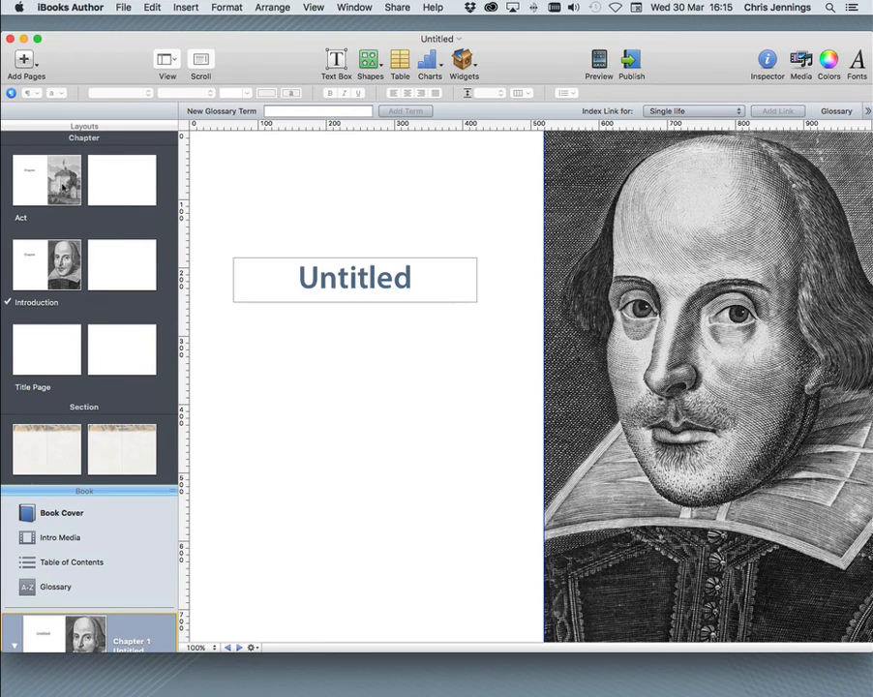
{"action": "left_click", "coordinate": [62, 181]}
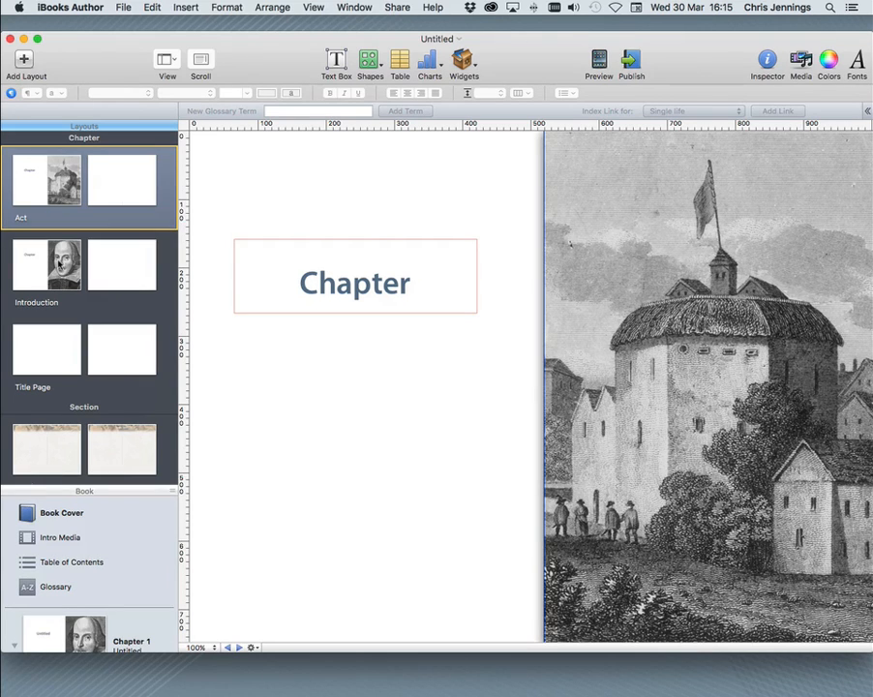
{"action": "left_click", "coordinate": [49, 257]}
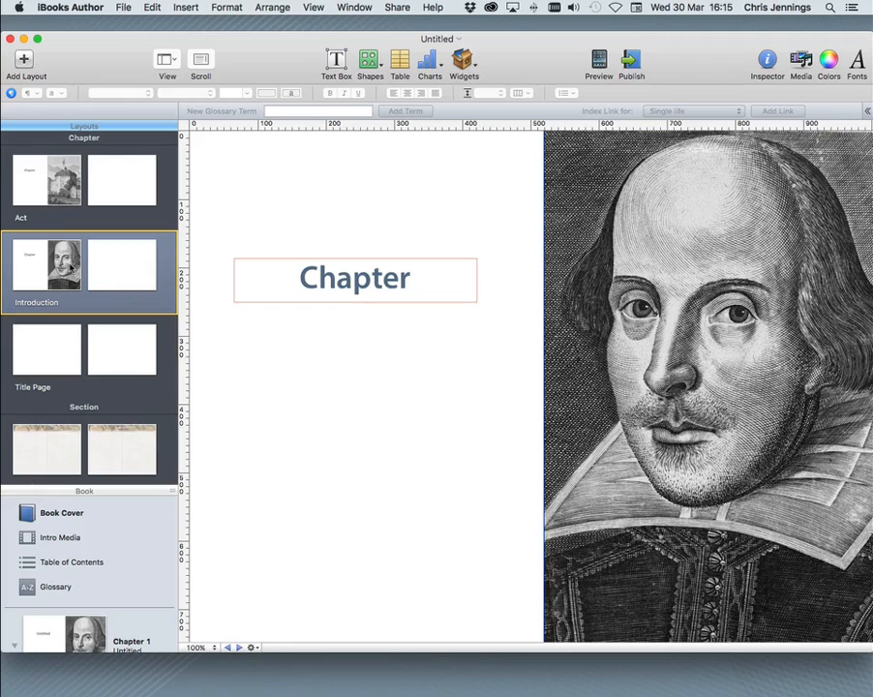
{"action": "scroll", "coordinate": [70, 269], "scroll_direction": "down", "scroll_amount": 5}
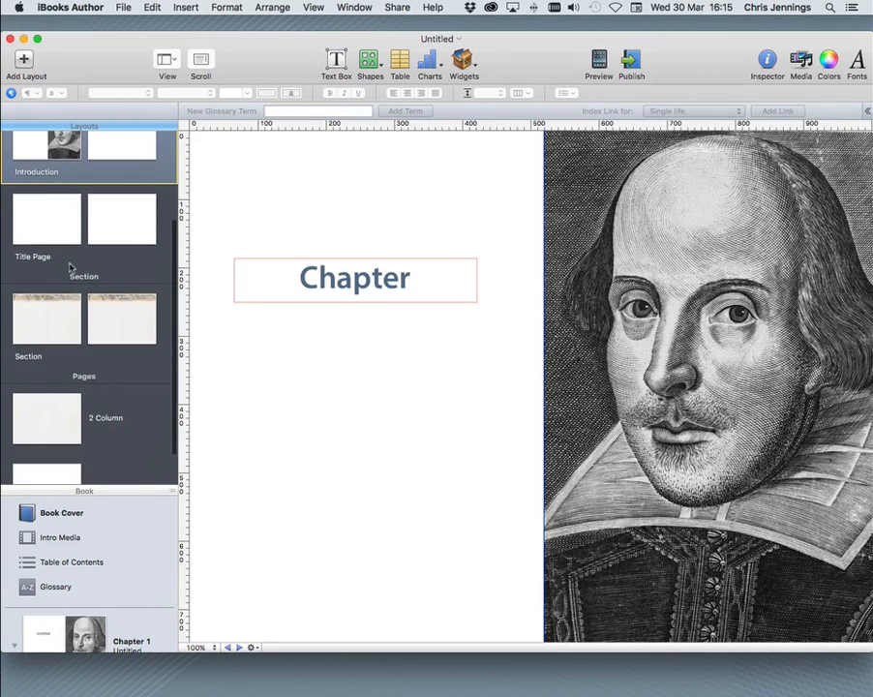
{"action": "scroll", "coordinate": [69, 267], "scroll_direction": "down", "scroll_amount": 2}
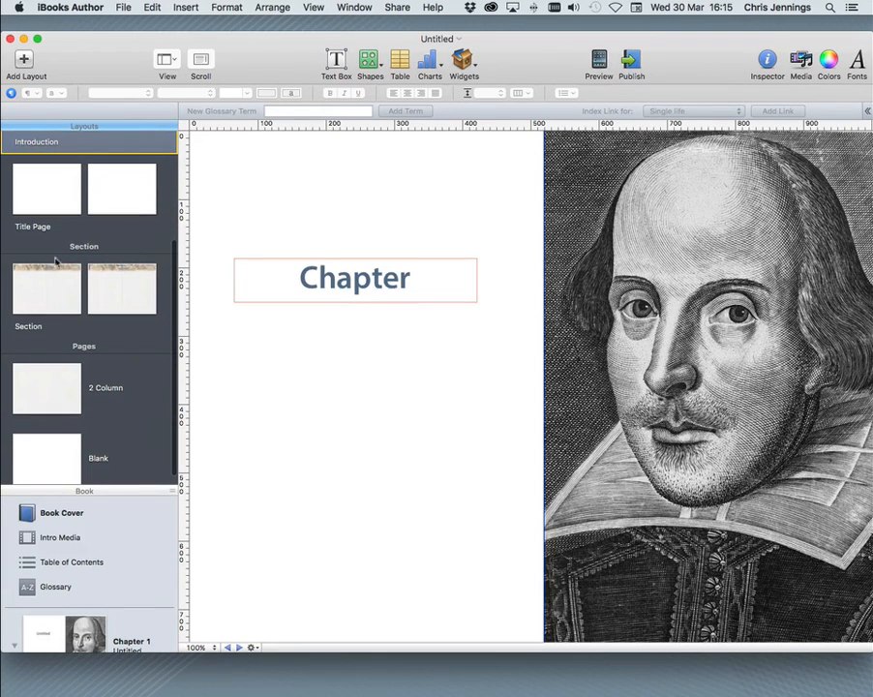
{"action": "left_click", "coordinate": [50, 288]}
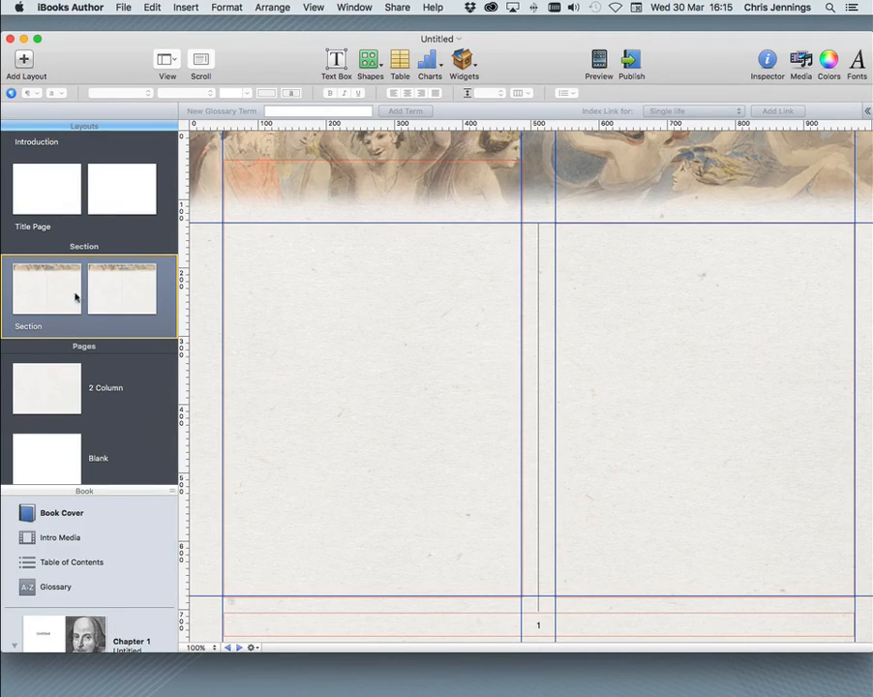
Examine the Introduction layout's opening and text pages, and hide the layouts to return to Chapter 1 of the book.
{"action": "scroll", "coordinate": [79, 287], "scroll_direction": "up", "scroll_amount": 1}
{"action": "scroll", "coordinate": [99, 278], "scroll_direction": "up", "scroll_amount": 5}
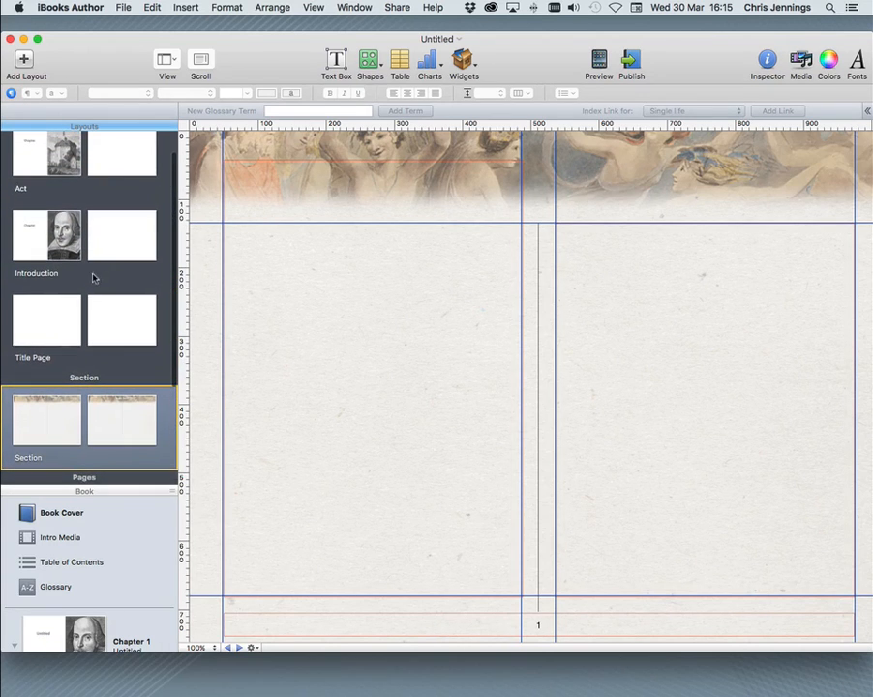
{"action": "left_click", "coordinate": [59, 254]}
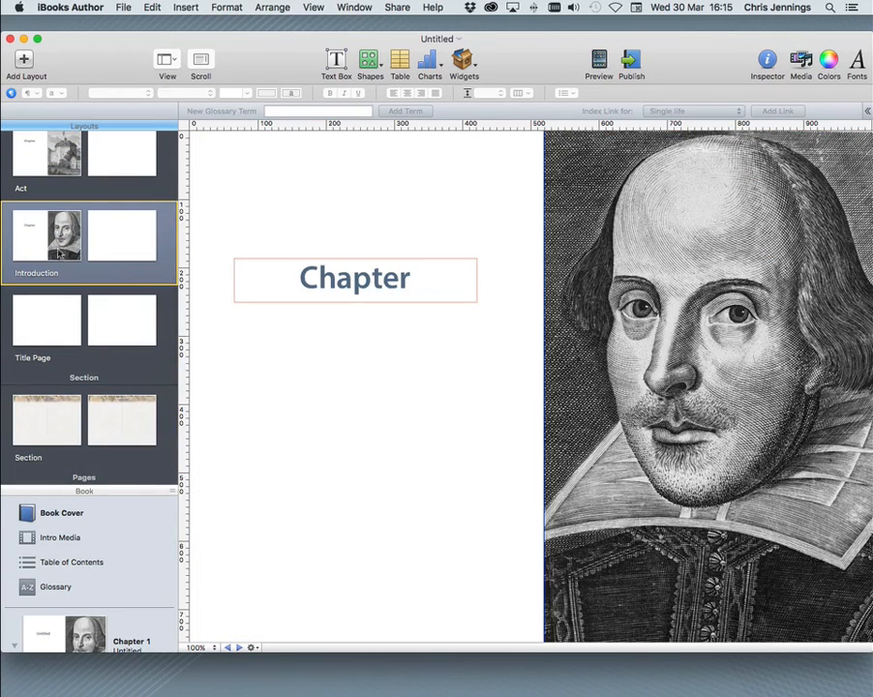
{"action": "left_click", "coordinate": [115, 240]}
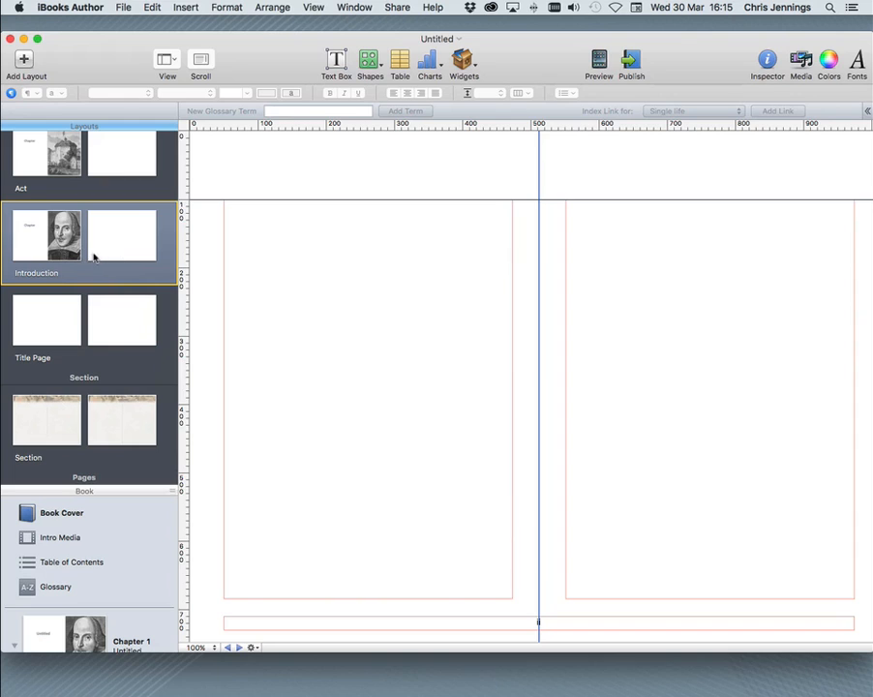
{"action": "scroll", "coordinate": [95, 256], "scroll_direction": "up", "scroll_amount": 2}
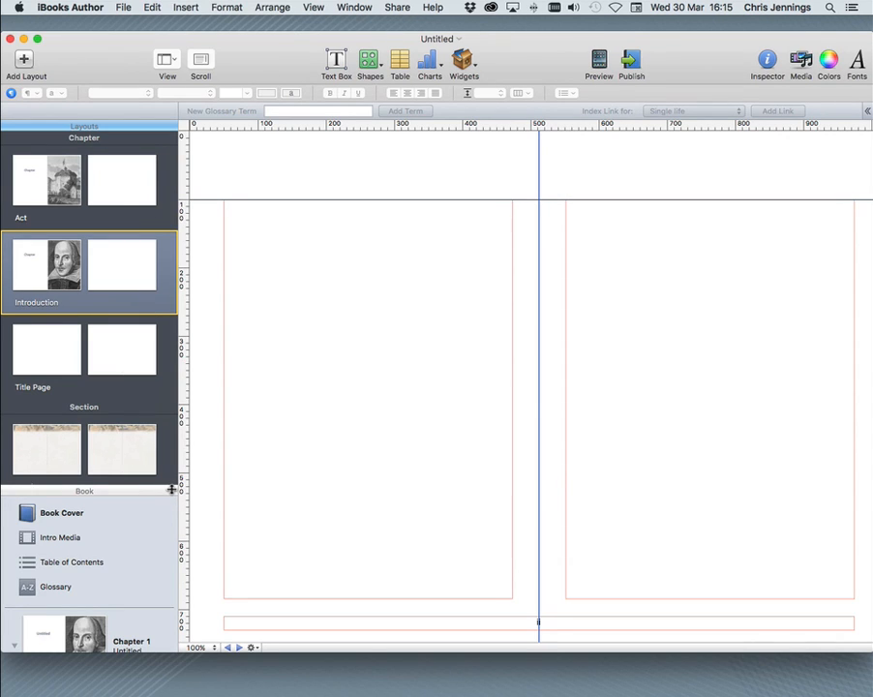
{"action": "left_click_drag", "start_coordinate": [171, 489], "coordinate": [183, 110]}
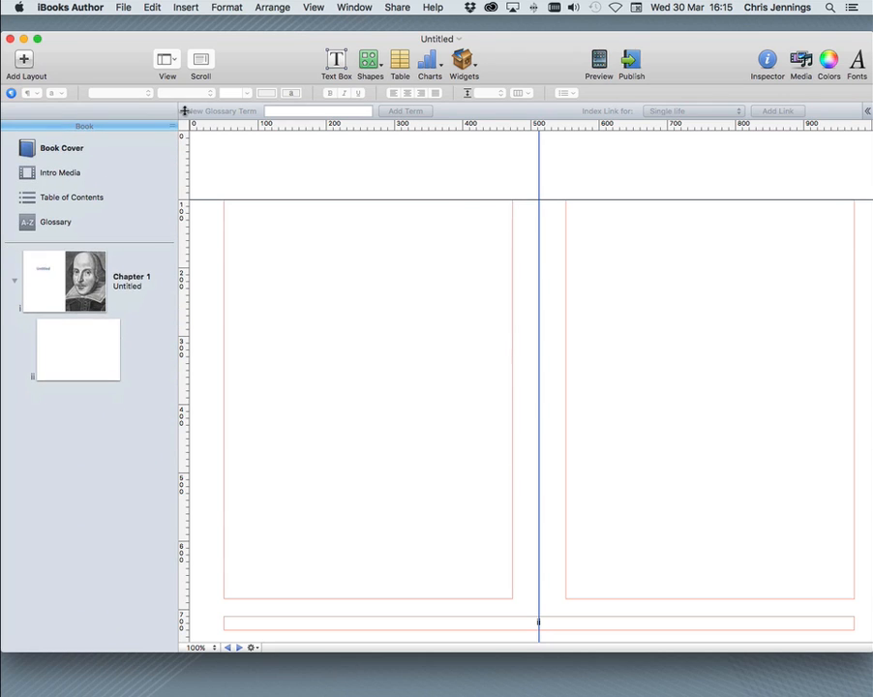
{"action": "left_click", "coordinate": [145, 259]}
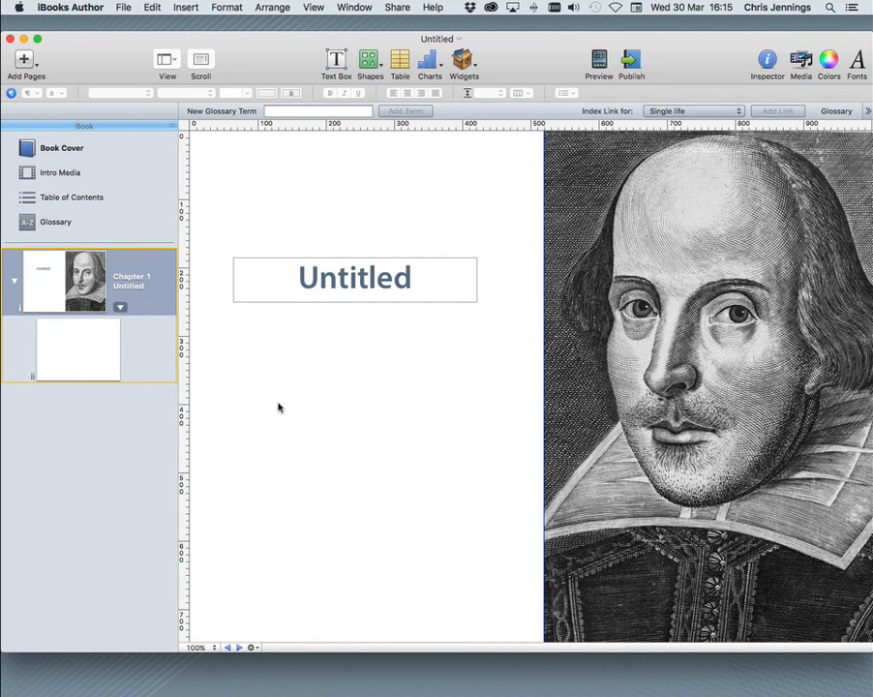
Insert chapters from the InDesign file inroduction.idml, including its text, its paragraph and character styles, and media and graphics.
{"action": "left_click", "coordinate": [605, 321]}
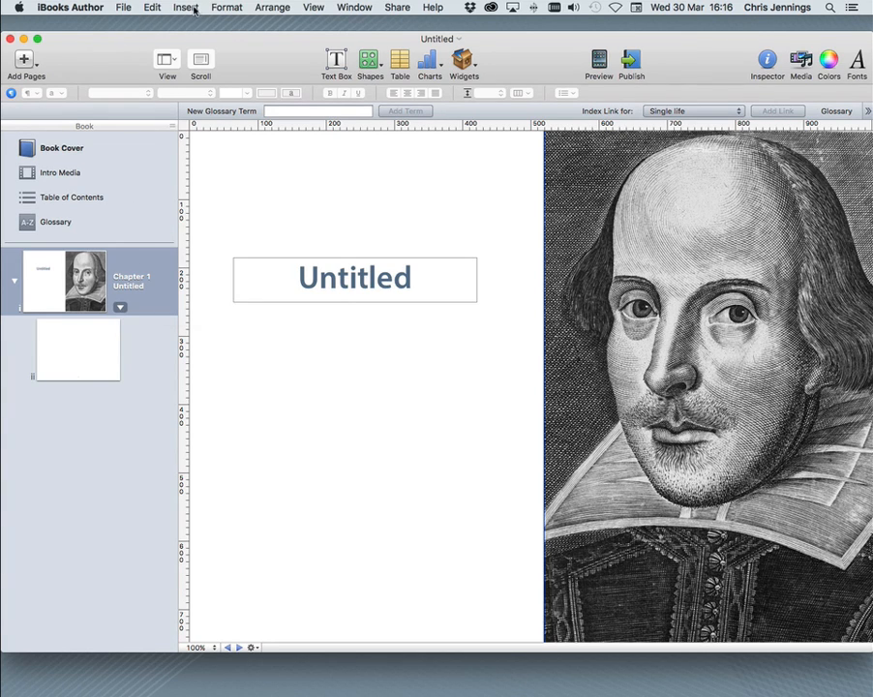
{"action": "left_click", "coordinate": [193, 9]}
{"action": "mouse_move", "coordinate": [196, 48]}
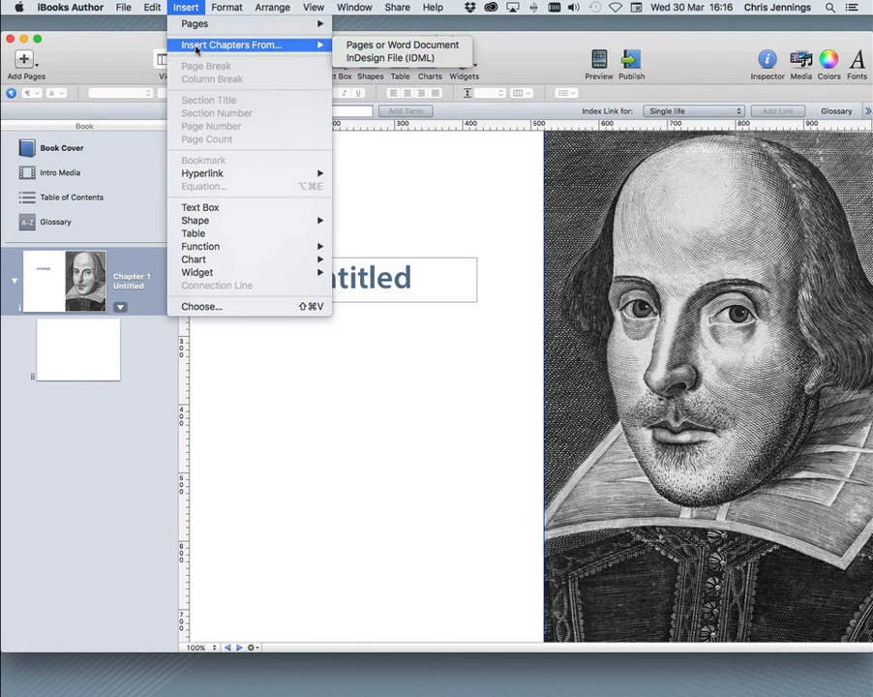
{"action": "left_click", "coordinate": [360, 59]}
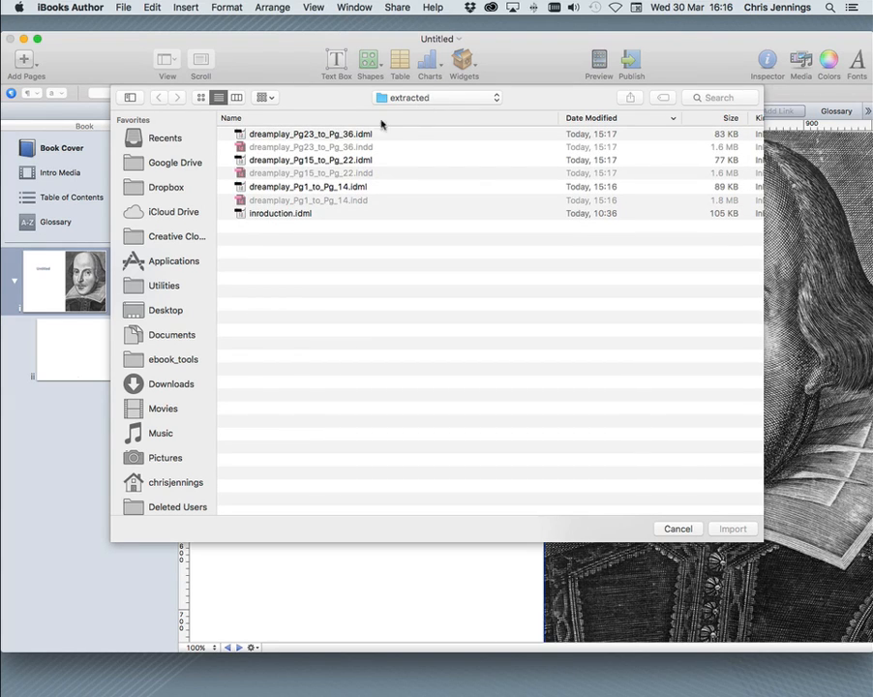
{"action": "left_click", "coordinate": [253, 214]}
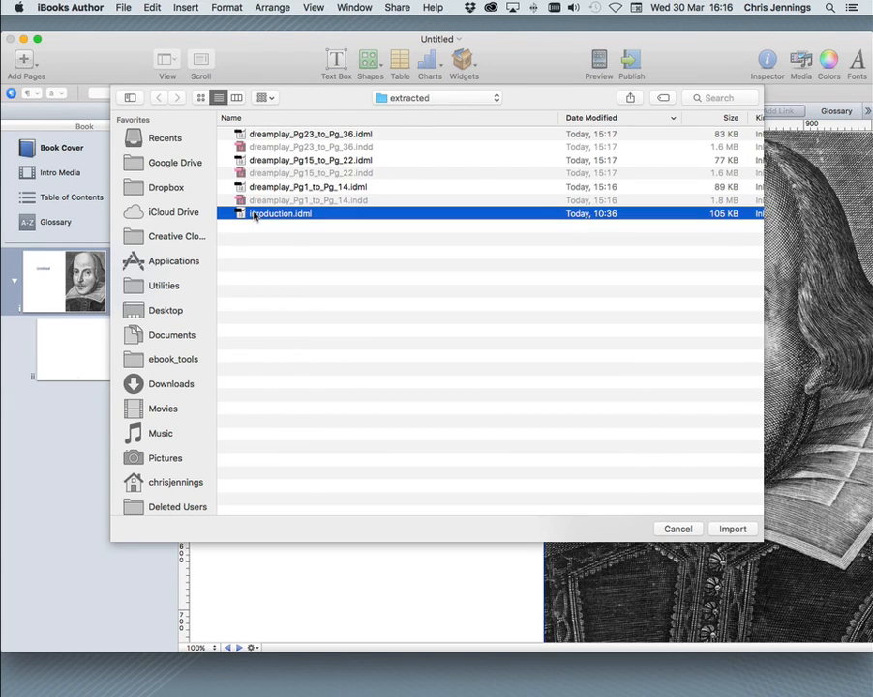
{"action": "left_click", "coordinate": [721, 526]}
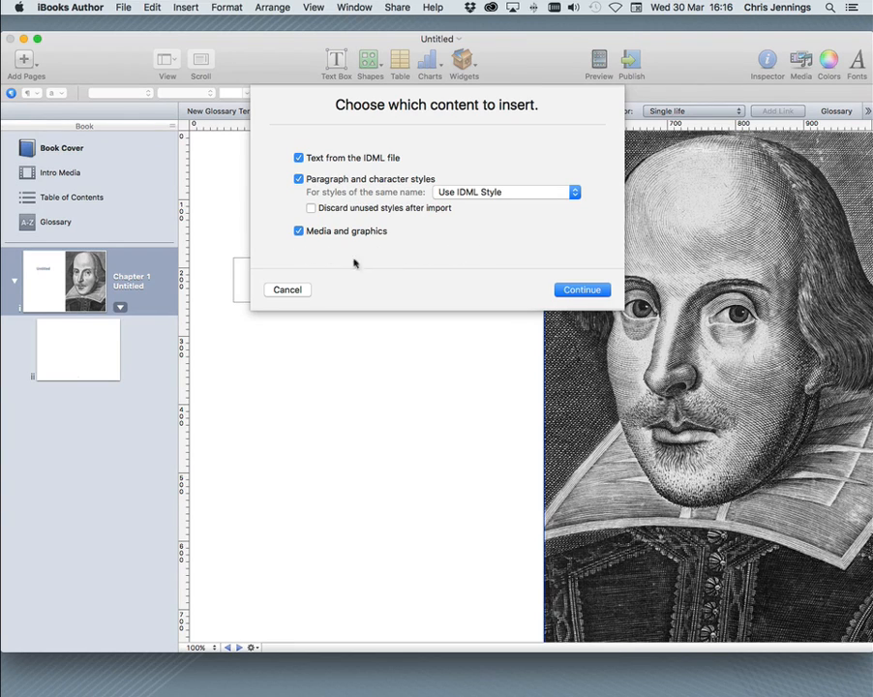
{"action": "left_click", "coordinate": [580, 291]}
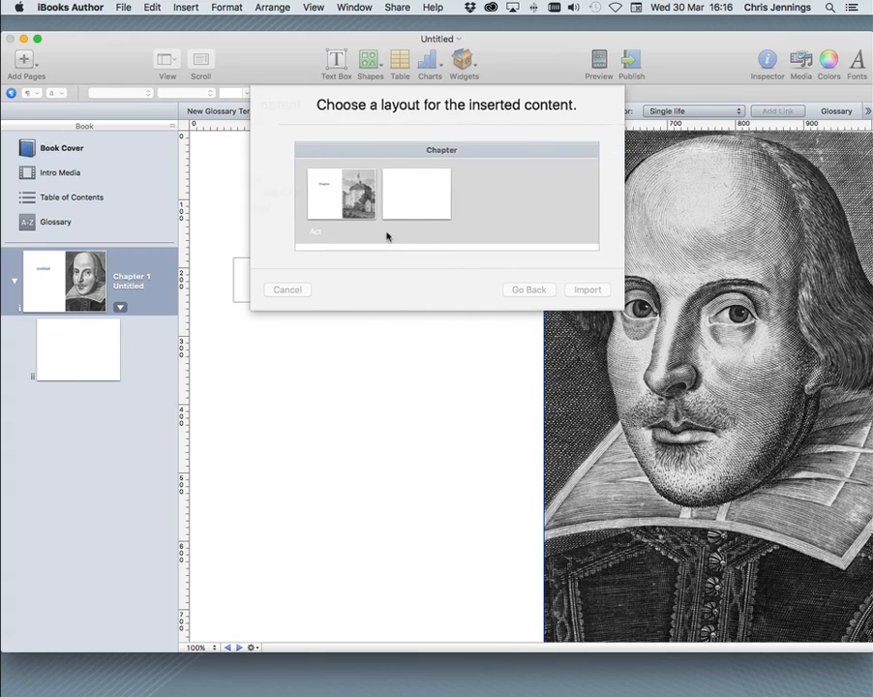
Import the content with the Introduction chapter layout and skip reviewing the warnings.
{"action": "scroll", "coordinate": [392, 187], "scroll_direction": "down", "scroll_amount": 3}
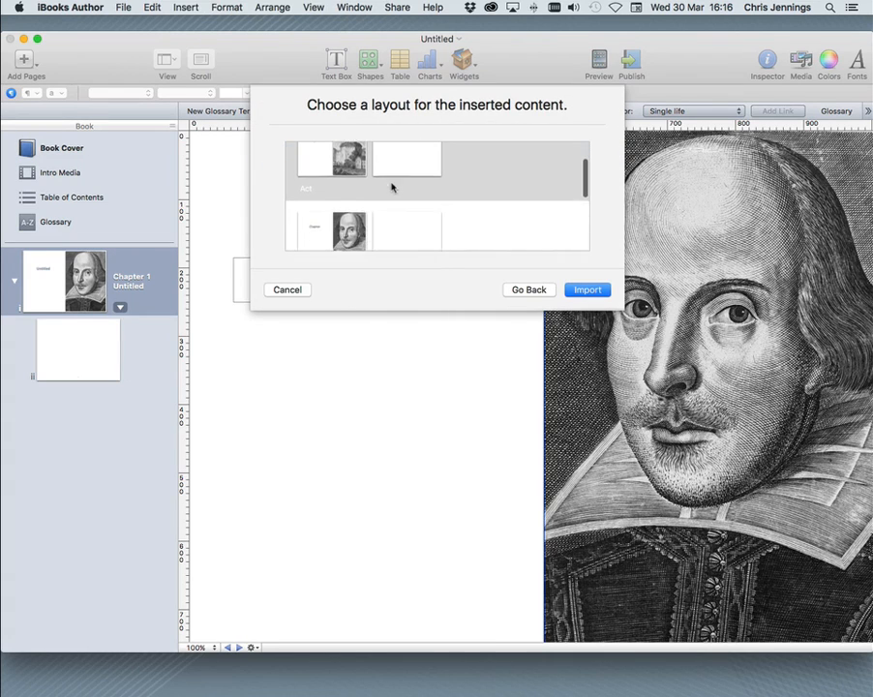
{"action": "scroll", "coordinate": [391, 186], "scroll_direction": "down", "scroll_amount": 1}
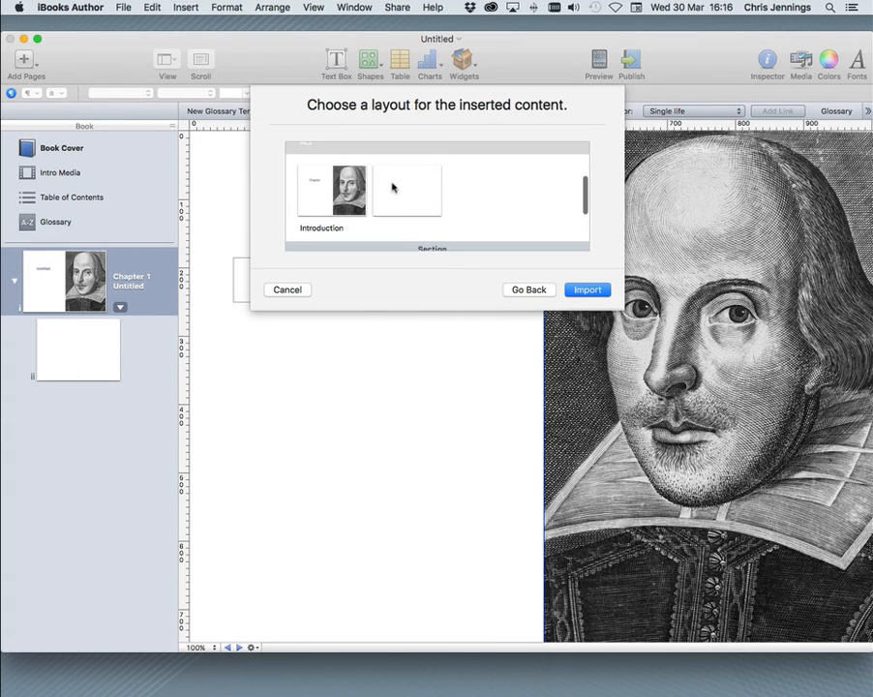
{"action": "scroll", "coordinate": [431, 184], "scroll_direction": "down", "scroll_amount": 5}
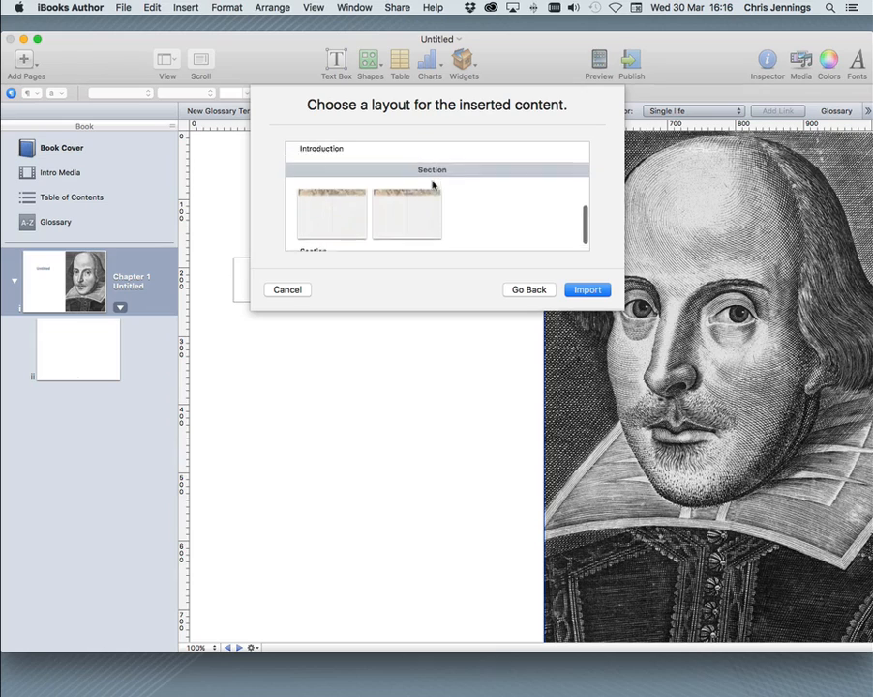
{"action": "scroll", "coordinate": [431, 184], "scroll_direction": "up", "scroll_amount": 5}
{"action": "scroll", "coordinate": [431, 184], "scroll_direction": "down", "scroll_amount": 3}
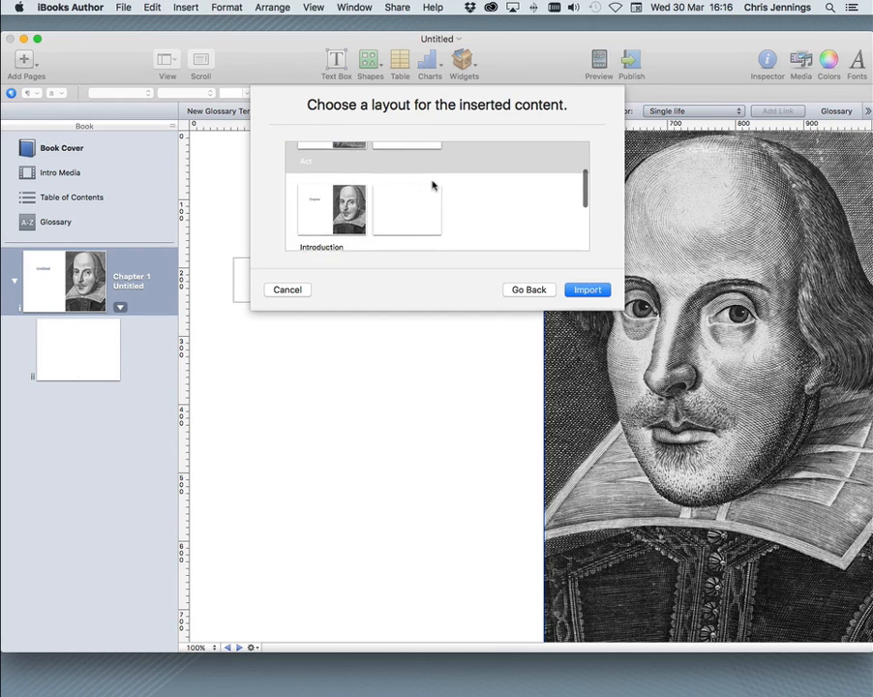
{"action": "left_click", "coordinate": [338, 197]}
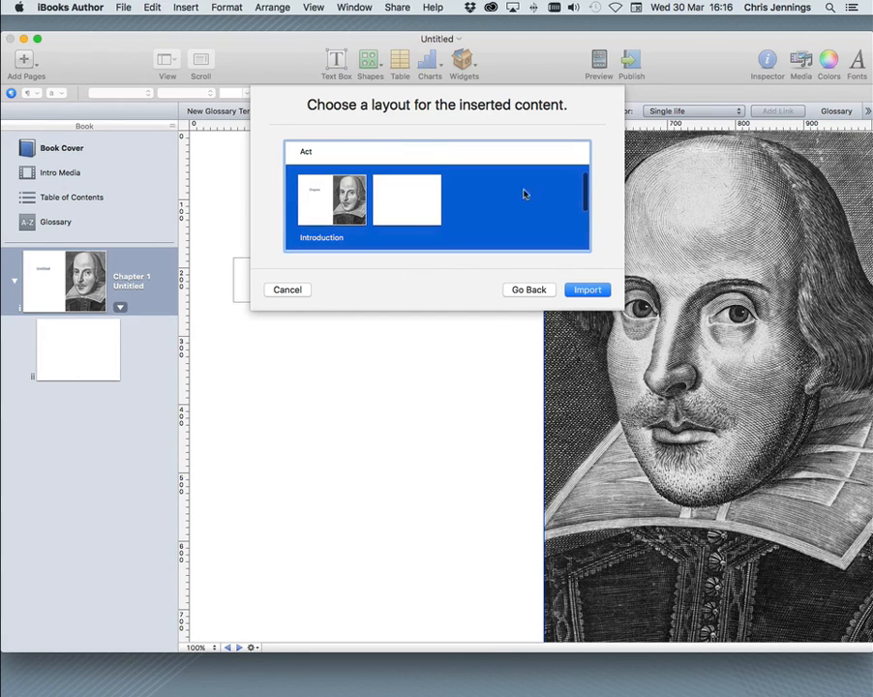
{"action": "left_click", "coordinate": [585, 289]}
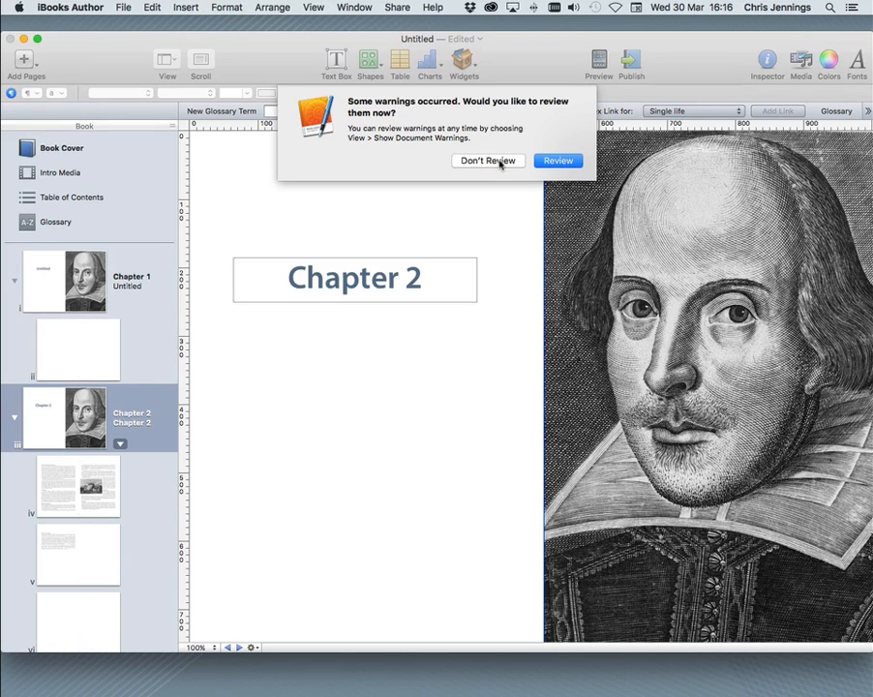
{"action": "left_click", "coordinate": [500, 162]}
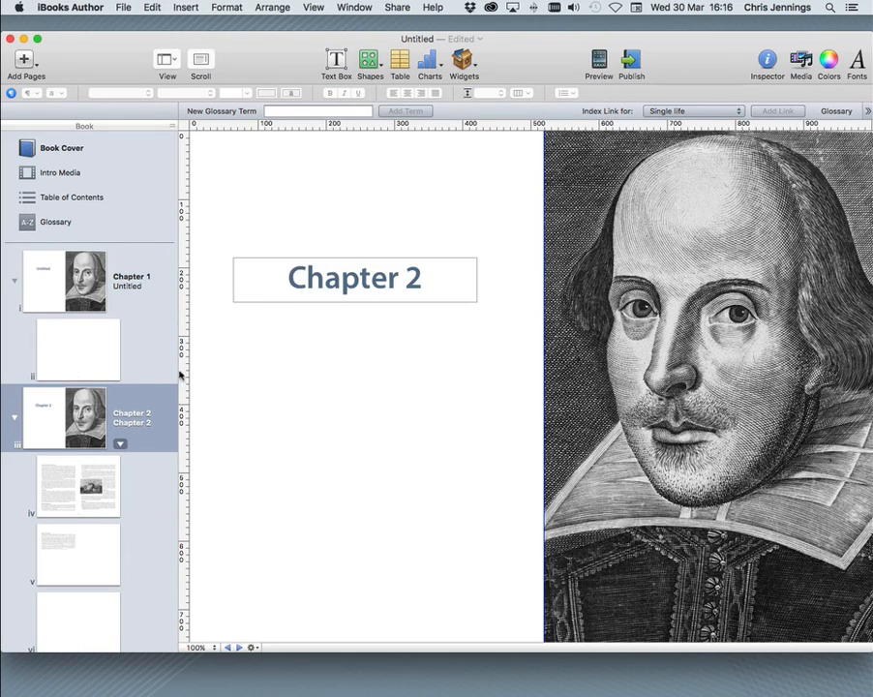
Delete the empty "Untitled" chapter that precedes the imported chapter.
{"action": "scroll", "coordinate": [146, 309], "scroll_direction": "down", "scroll_amount": 1}
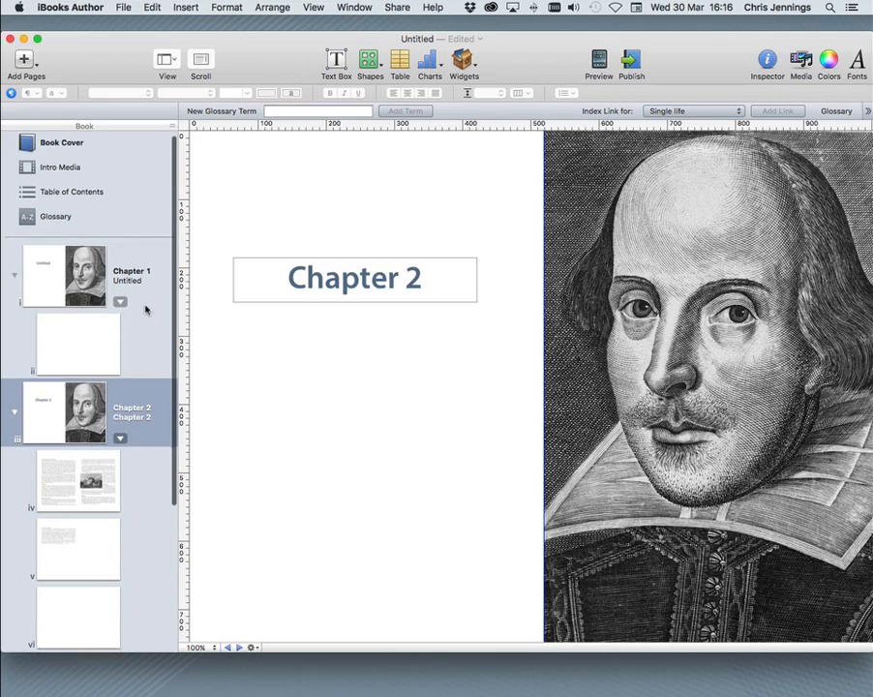
{"action": "scroll", "coordinate": [146, 309], "scroll_direction": "up", "scroll_amount": 1}
{"action": "scroll", "coordinate": [146, 309], "scroll_direction": "down", "scroll_amount": 1}
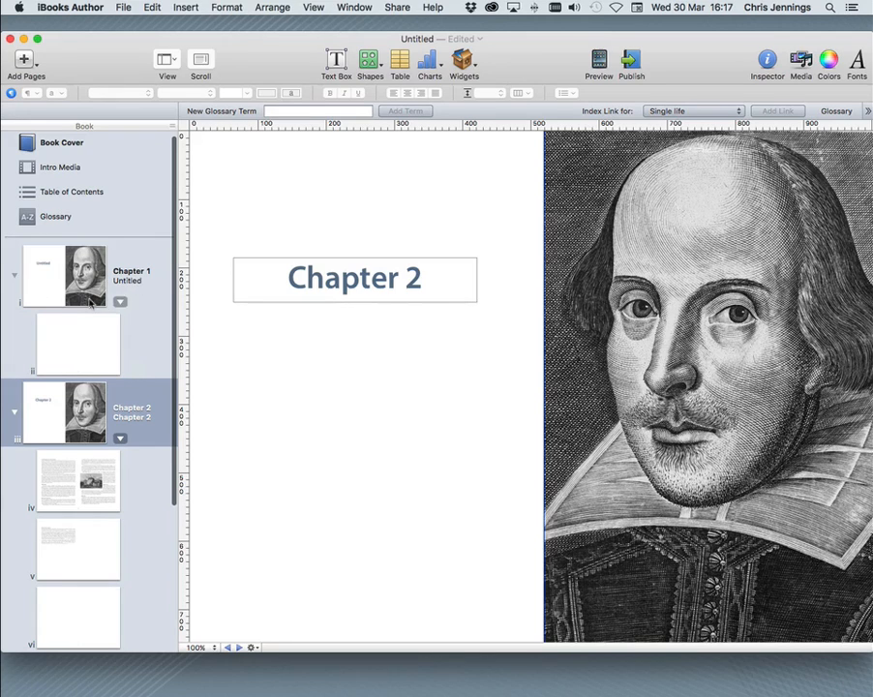
{"action": "left_click", "coordinate": [67, 264]}
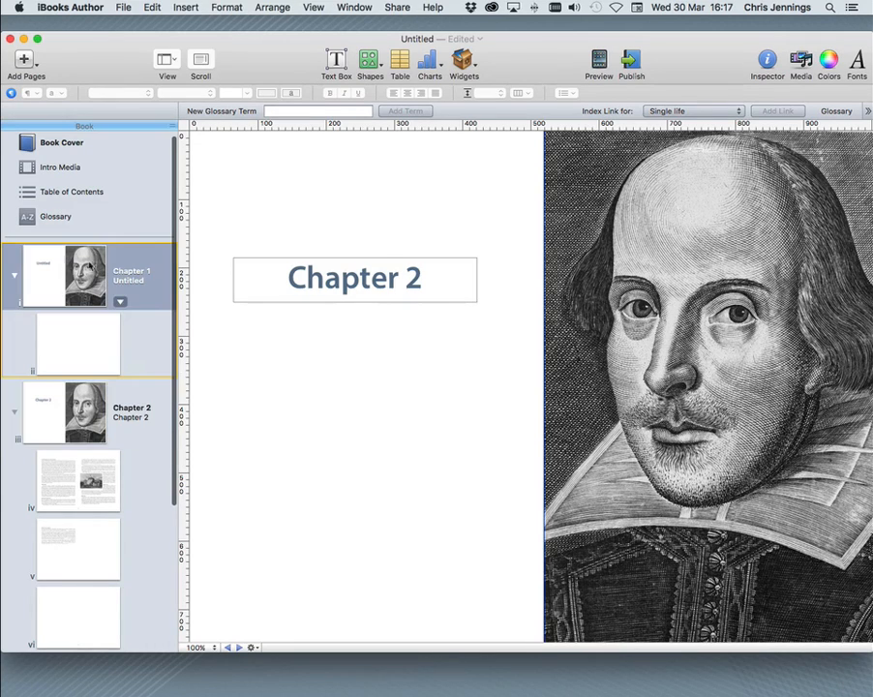
{"action": "key", "text": "Delete"}
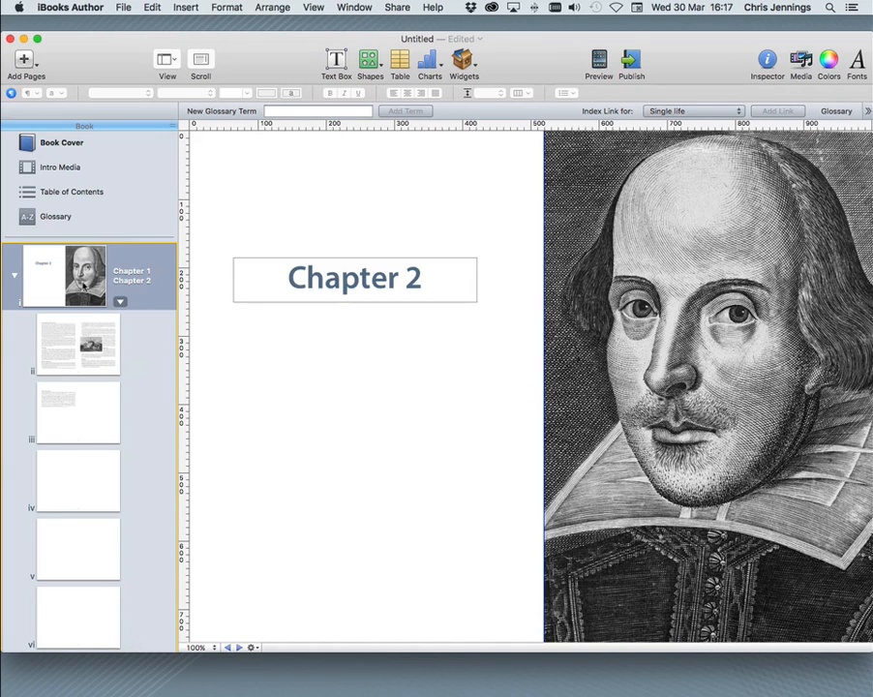
Replace the "Chapter 2" title on the chapter opening page with "The Life of Shakepseare" and heighten its text box to fit two lines.
{"action": "left_click", "coordinate": [123, 332]}
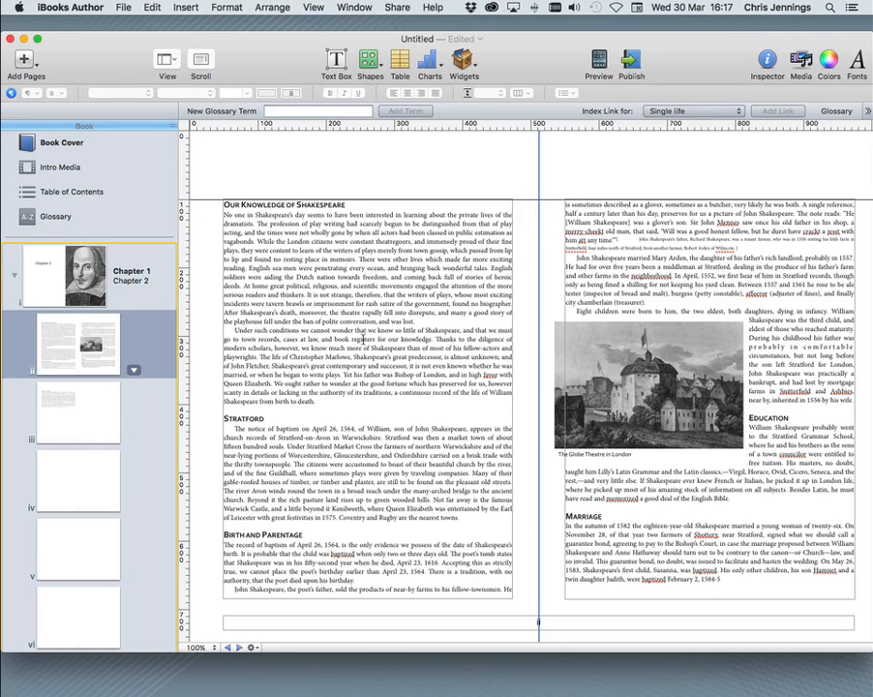
{"action": "left_click", "coordinate": [87, 280]}
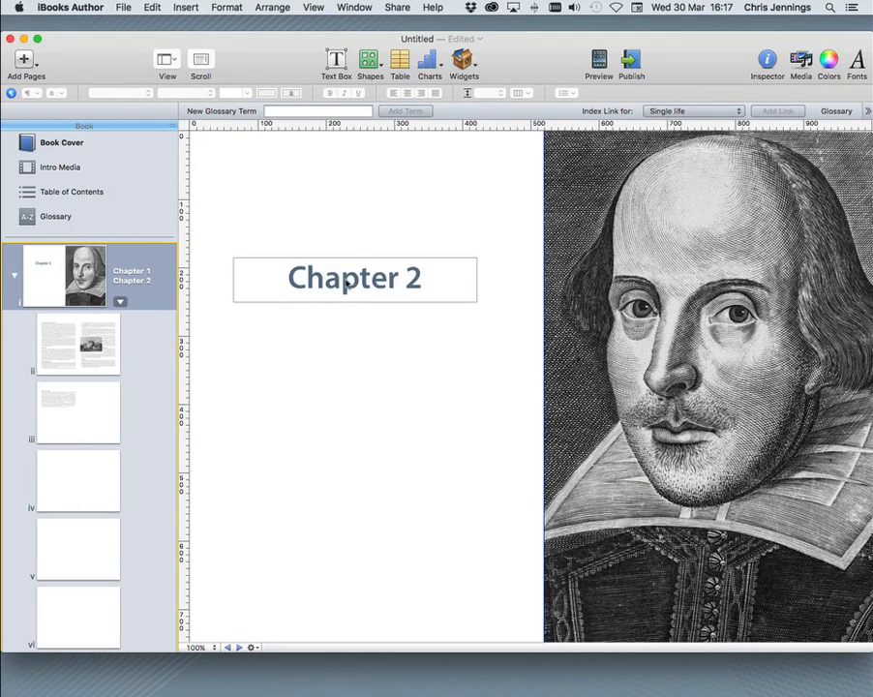
{"action": "left_click", "coordinate": [317, 282]}
{"action": "double_click", "coordinate": [317, 283]}
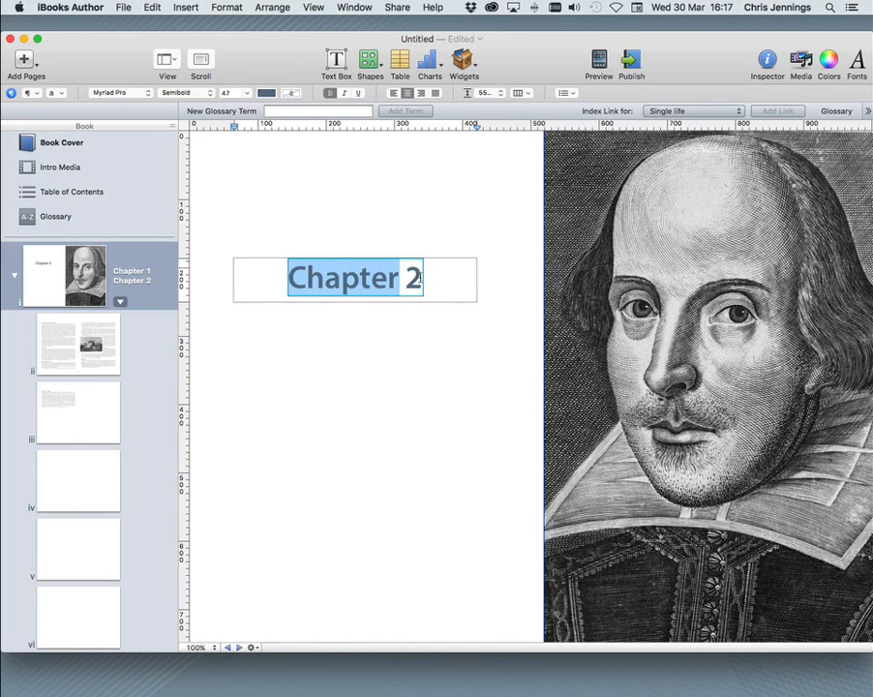
{"action": "left_click_drag", "start_coordinate": [418, 279], "coordinate": [290, 279]}
{"action": "type", "text": "The"}
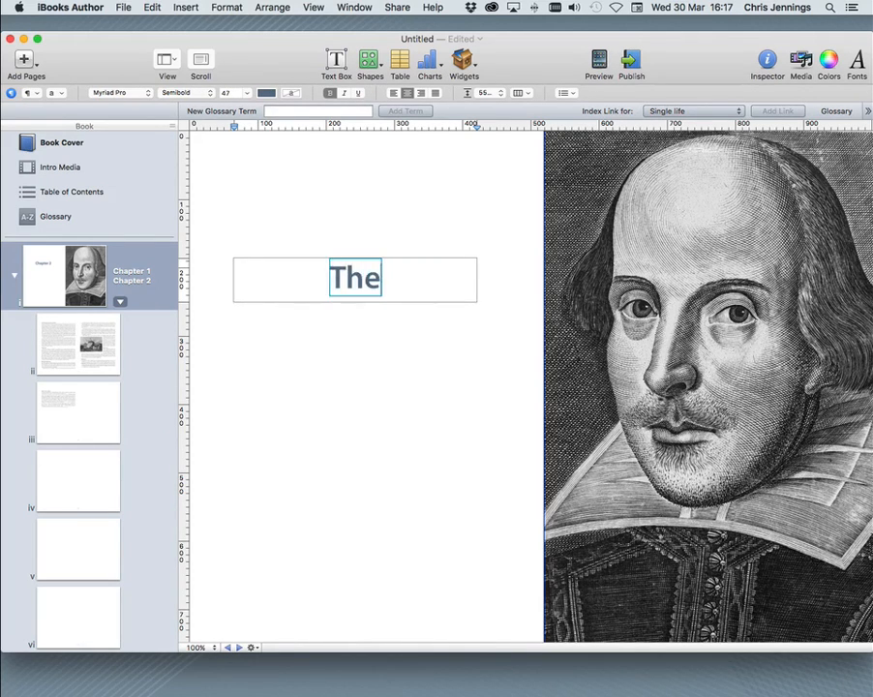
{"action": "type", "text": " Life of"}
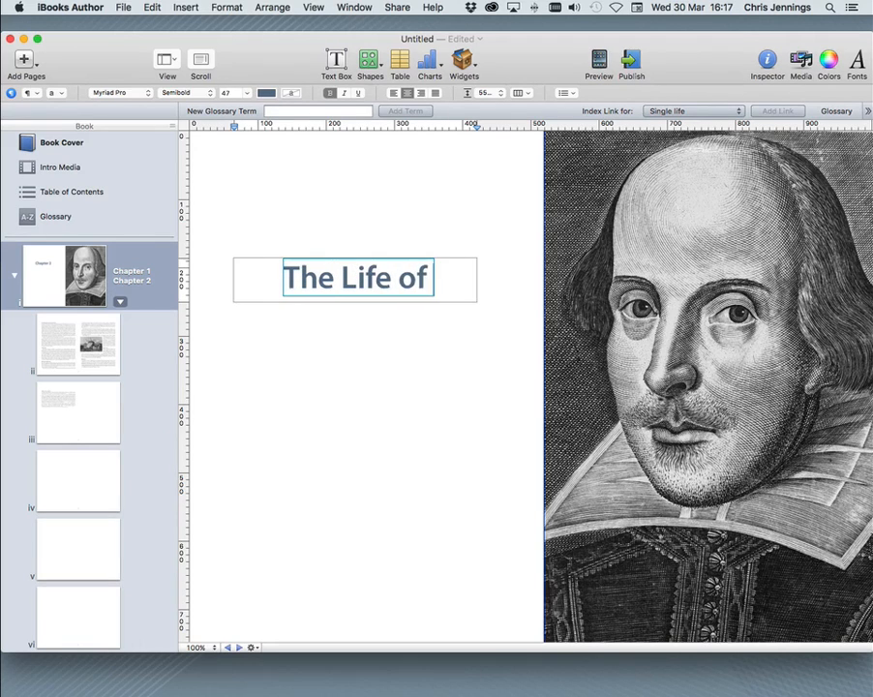
{"action": "type", "text": " Shak"}
{"action": "key", "text": "BackSpace"}
{"action": "key", "text": "BackSpace"}
{"action": "key", "text": "BackSpace"}
{"action": "key", "text": "BackSpace"}
{"action": "left_click_drag", "start_coordinate": [354, 301], "coordinate": [355, 353]}
Insert an "s" after "Shake" in the title's misspelled second word and remove the misplaced "ps".
{"action": "double_click", "coordinate": [361, 321]}
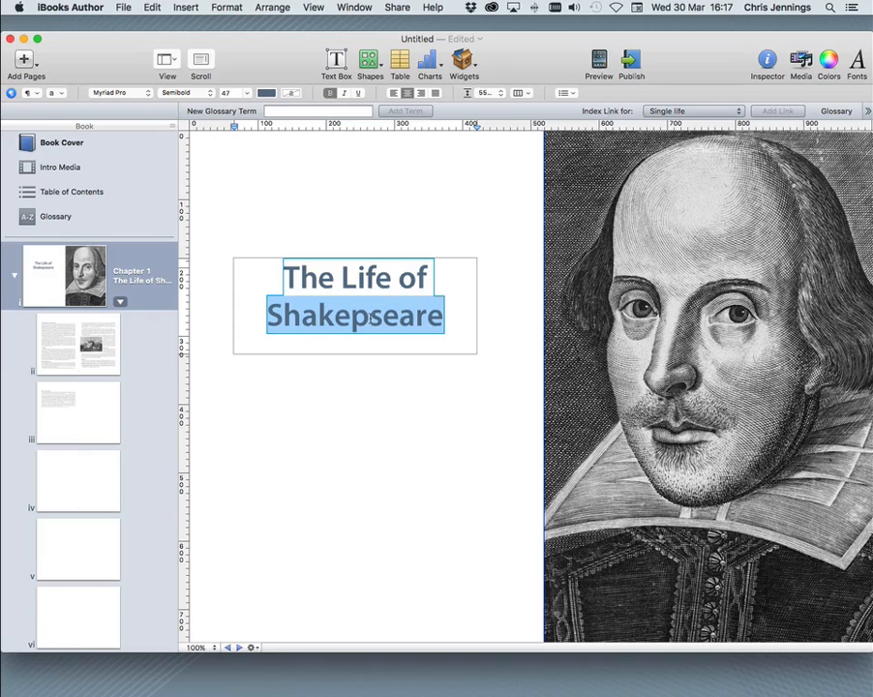
{"action": "left_click", "coordinate": [354, 320]}
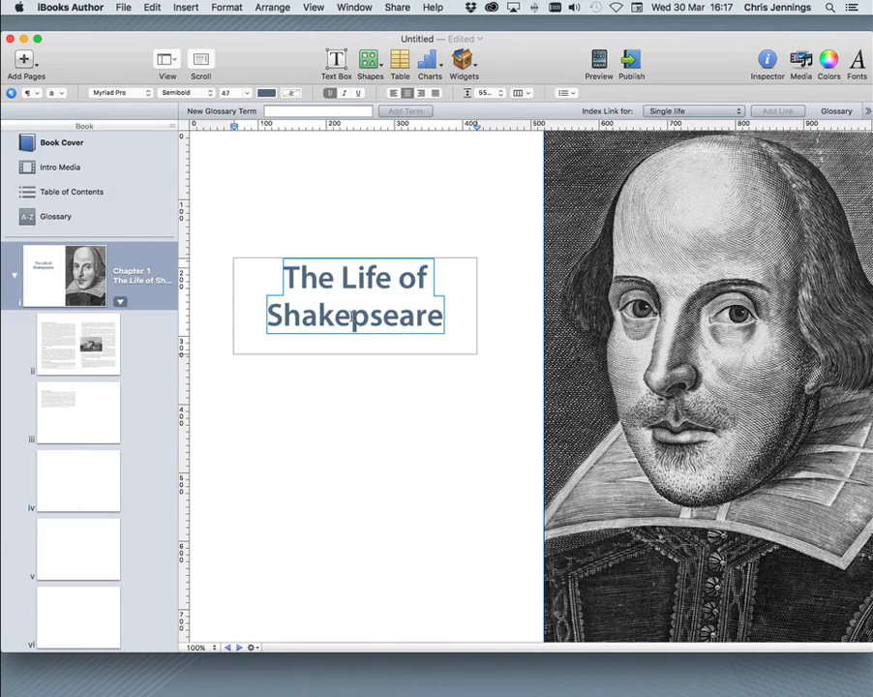
{"action": "type", "text": "s"}
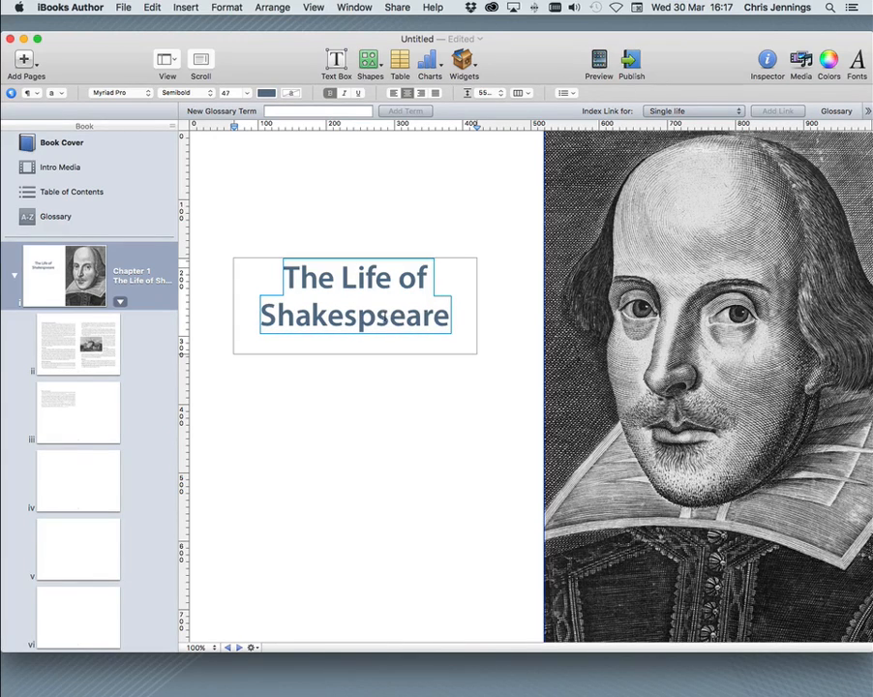
{"action": "left_click_drag", "start_coordinate": [359, 315], "coordinate": [389, 317]}
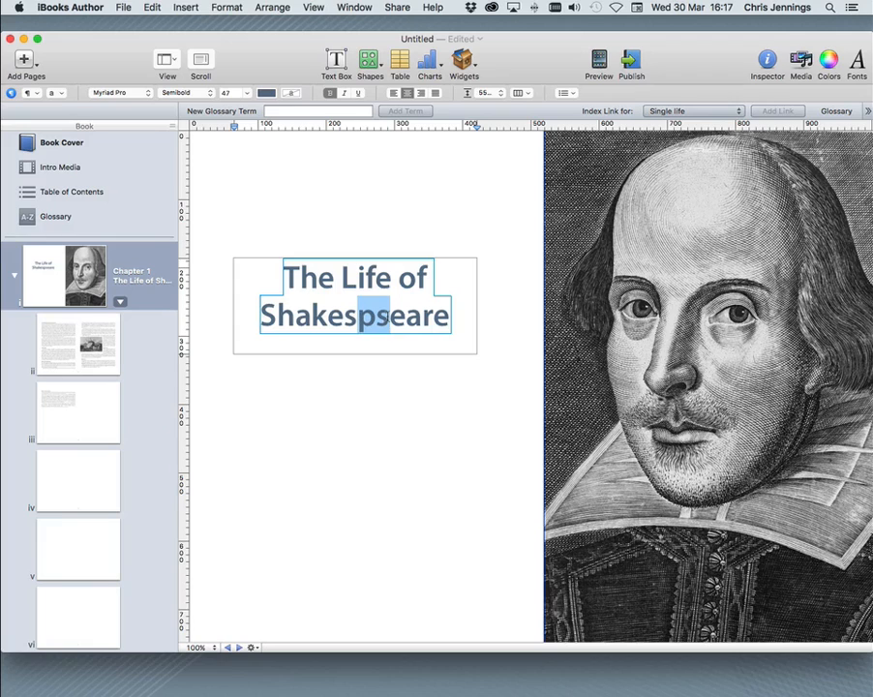
{"action": "key", "text": "BackSpace"}
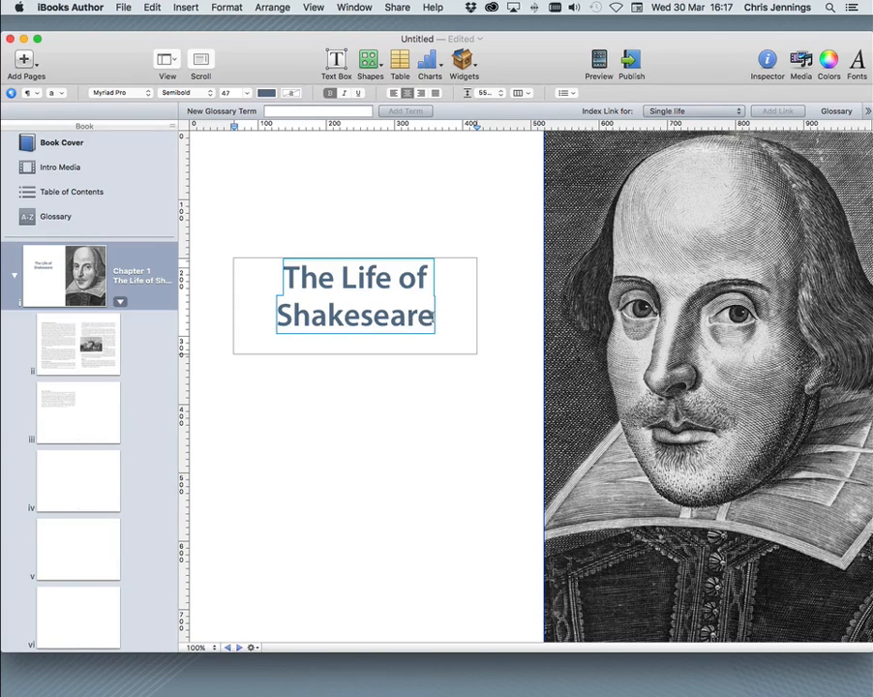
Change the font of the whole chapter title to IM FELL English PRO.
{"action": "triple_click", "coordinate": [284, 278]}
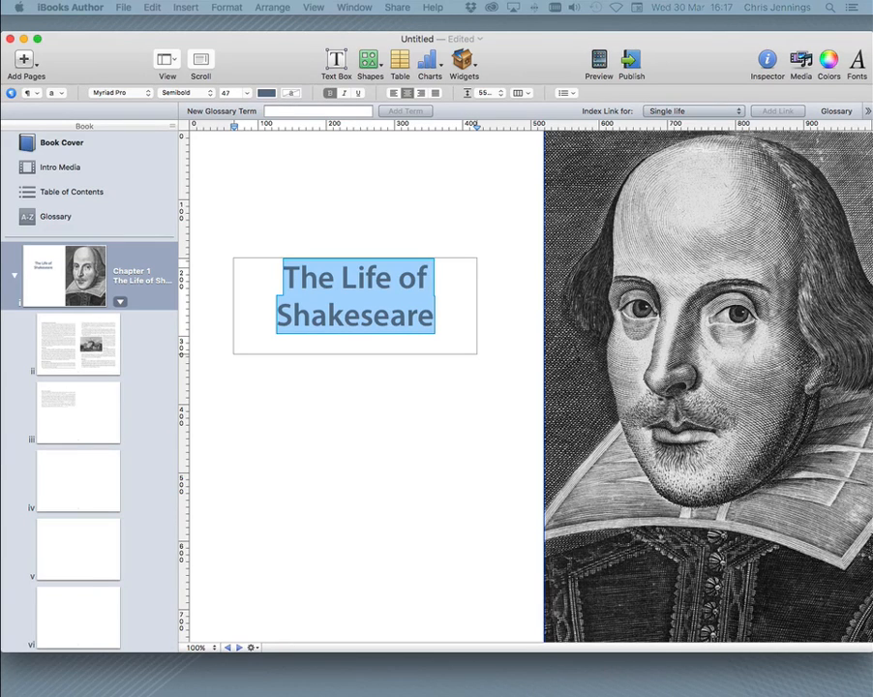
{"action": "left_click_drag", "start_coordinate": [871, 325], "coordinate": [754, 313]}
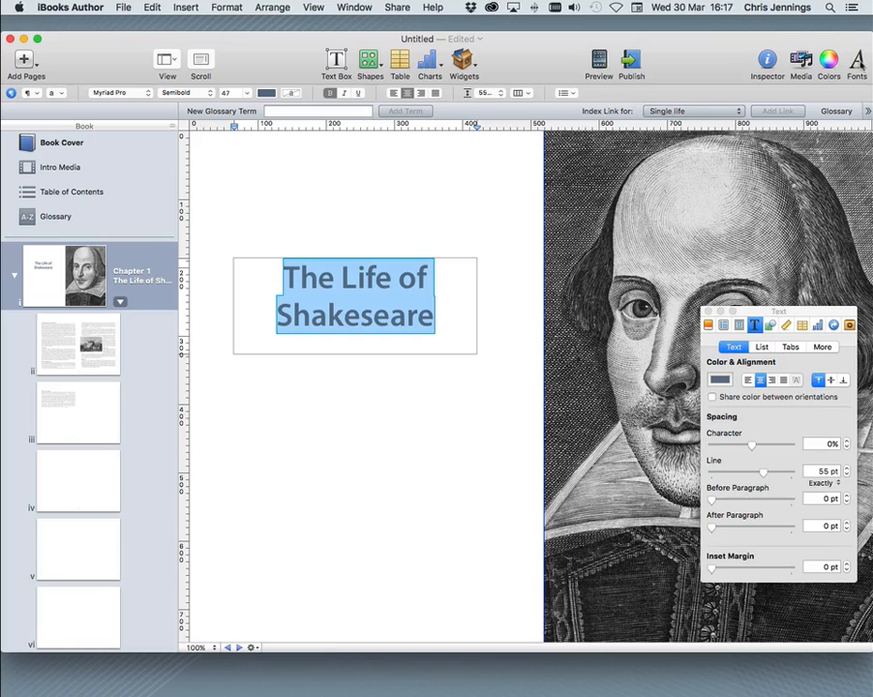
{"action": "left_click_drag", "start_coordinate": [870, 394], "coordinate": [426, 373]}
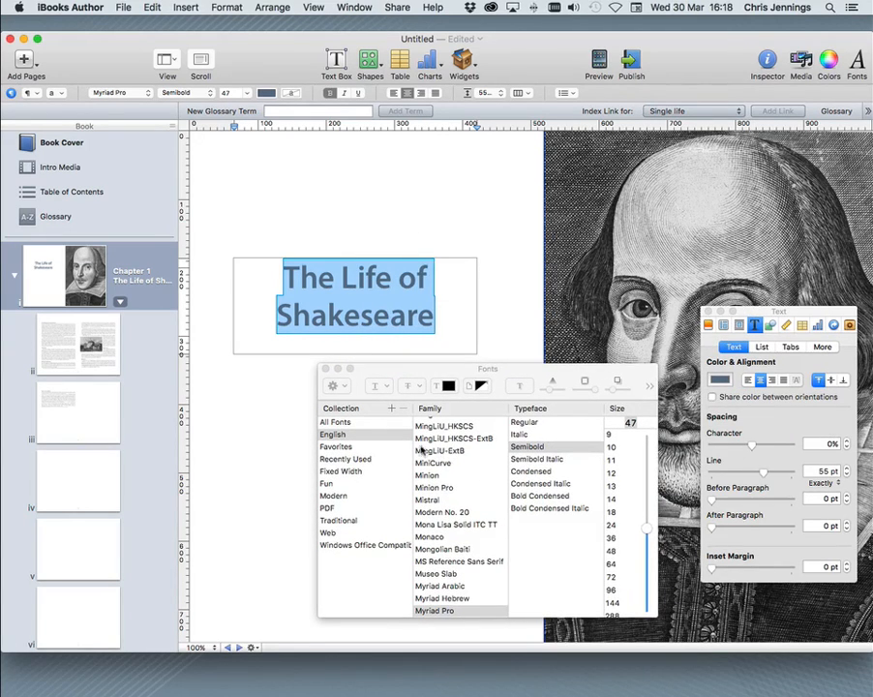
{"action": "scroll", "coordinate": [457, 473], "scroll_direction": "up", "scroll_amount": 20}
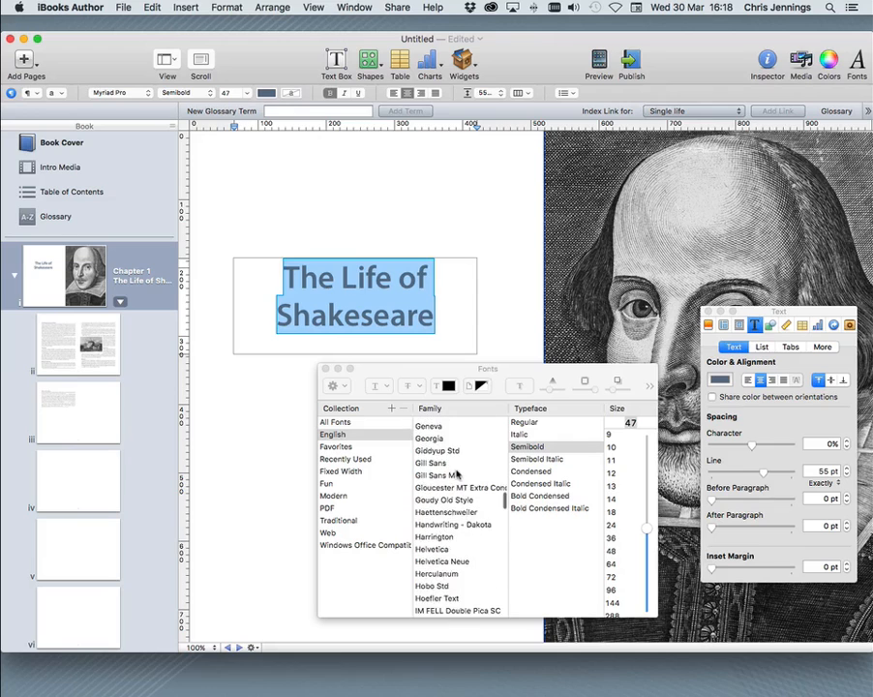
{"action": "scroll", "coordinate": [456, 473], "scroll_direction": "up", "scroll_amount": 6}
{"action": "scroll", "coordinate": [457, 473], "scroll_direction": "down", "scroll_amount": 3}
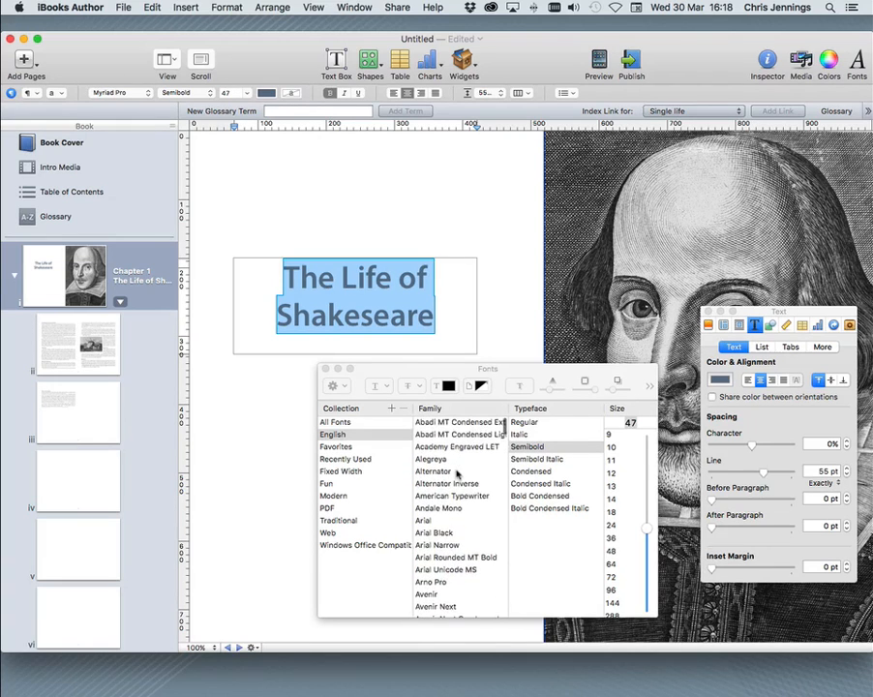
{"action": "scroll", "coordinate": [457, 471], "scroll_direction": "down", "scroll_amount": 9}
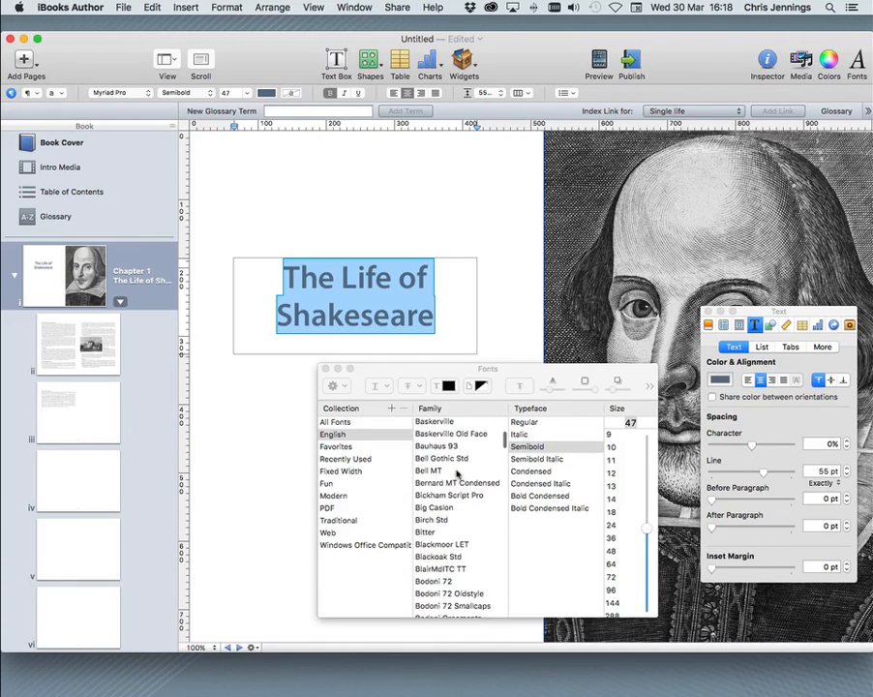
{"action": "scroll", "coordinate": [456, 472], "scroll_direction": "down", "scroll_amount": 10}
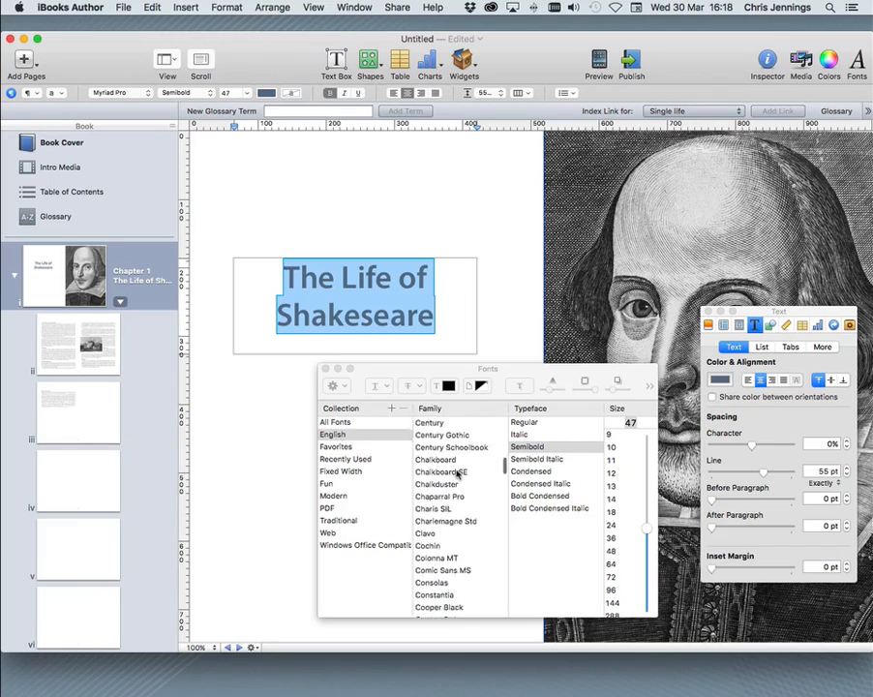
{"action": "scroll", "coordinate": [456, 473], "scroll_direction": "down", "scroll_amount": 10}
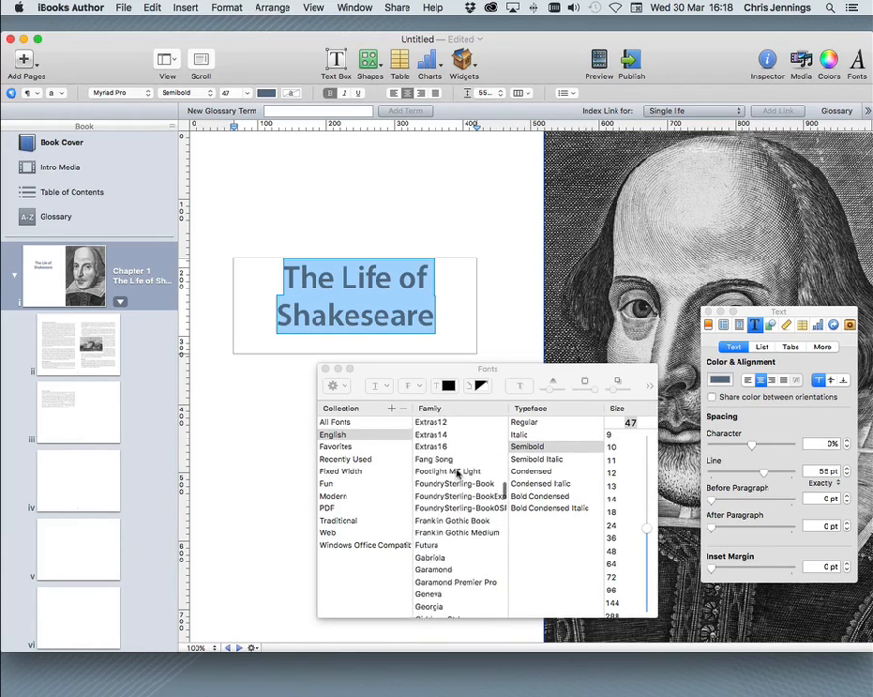
{"action": "scroll", "coordinate": [456, 473], "scroll_direction": "down", "scroll_amount": 6}
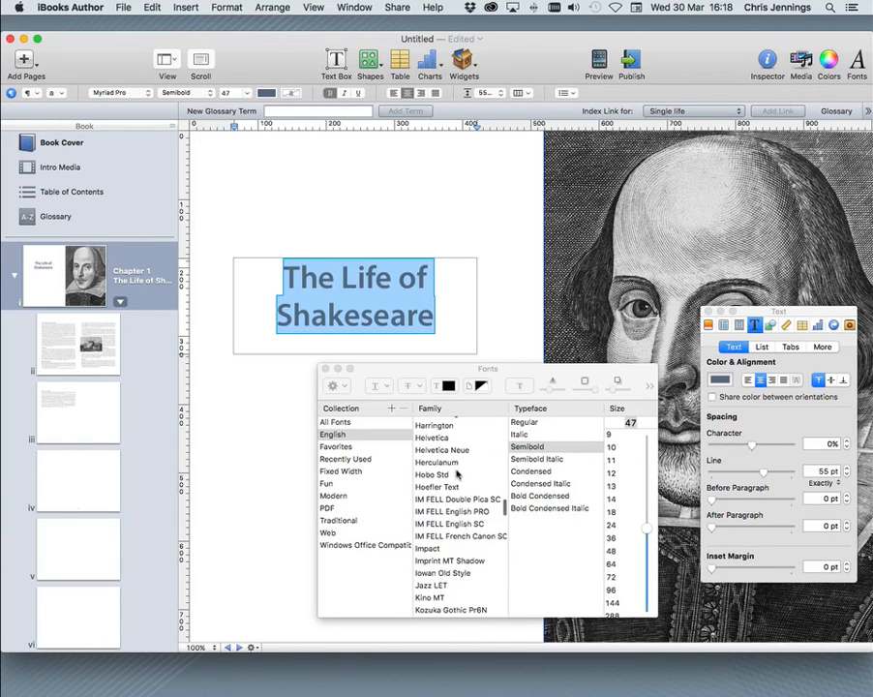
{"action": "left_click", "coordinate": [452, 511]}
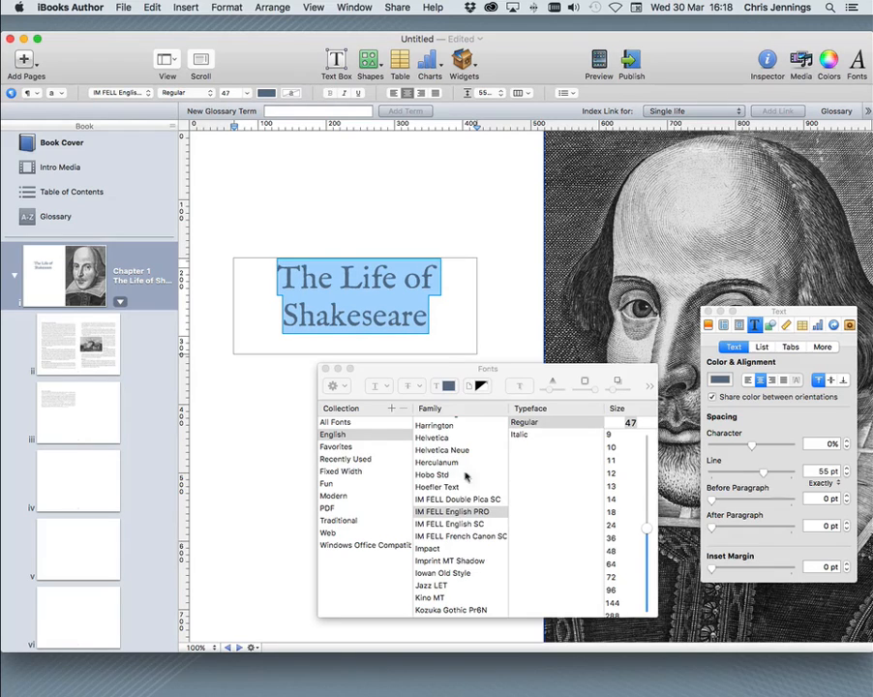
Set the chapter title's font size to 68 and its line spacing to 69 pt.
{"action": "left_click_drag", "start_coordinate": [648, 527], "coordinate": [651, 494]}
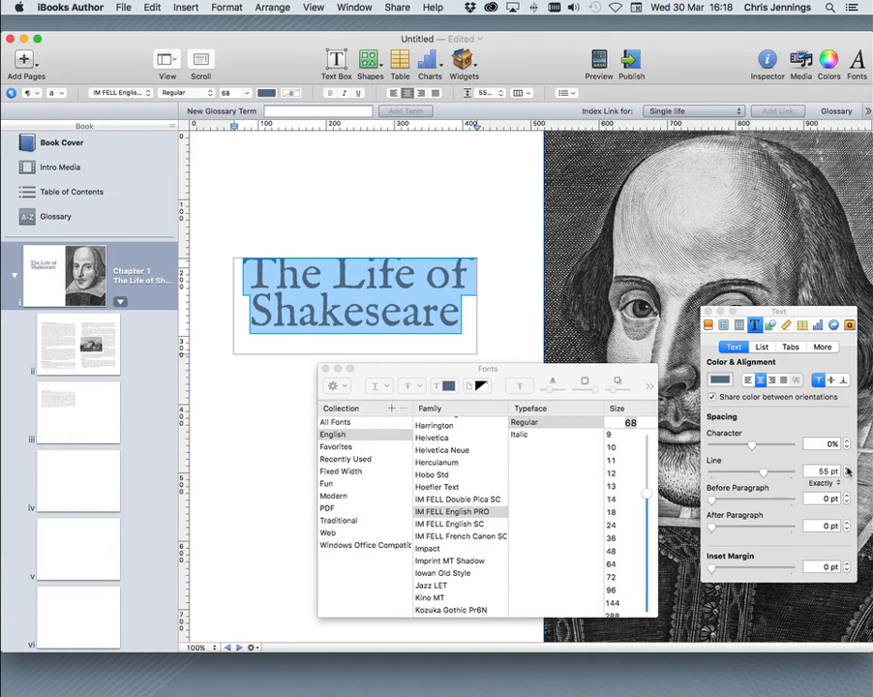
{"action": "left_click_drag", "start_coordinate": [847, 468], "coordinate": [847, 469]}
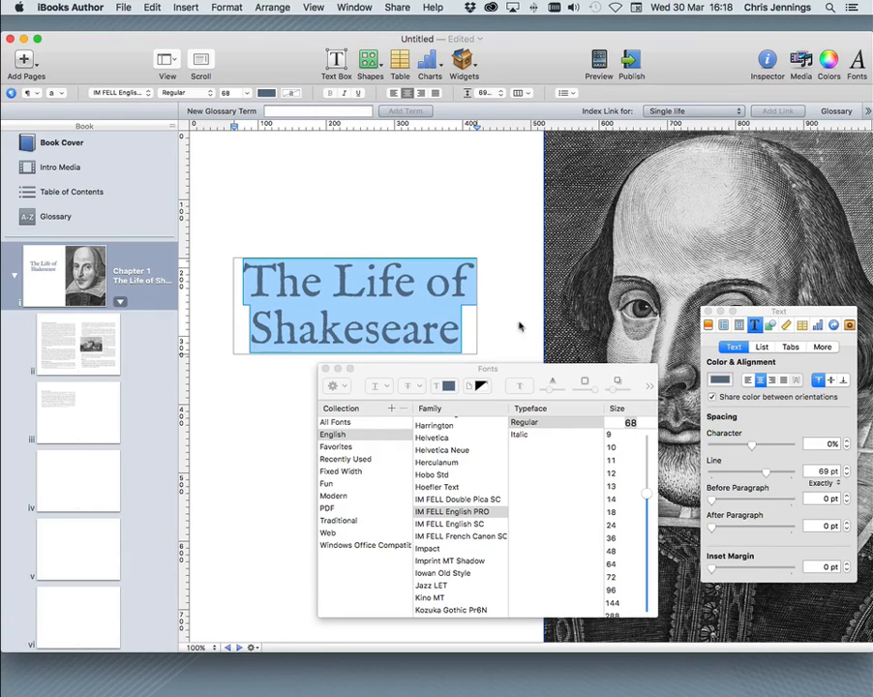
{"action": "left_click", "coordinate": [443, 286]}
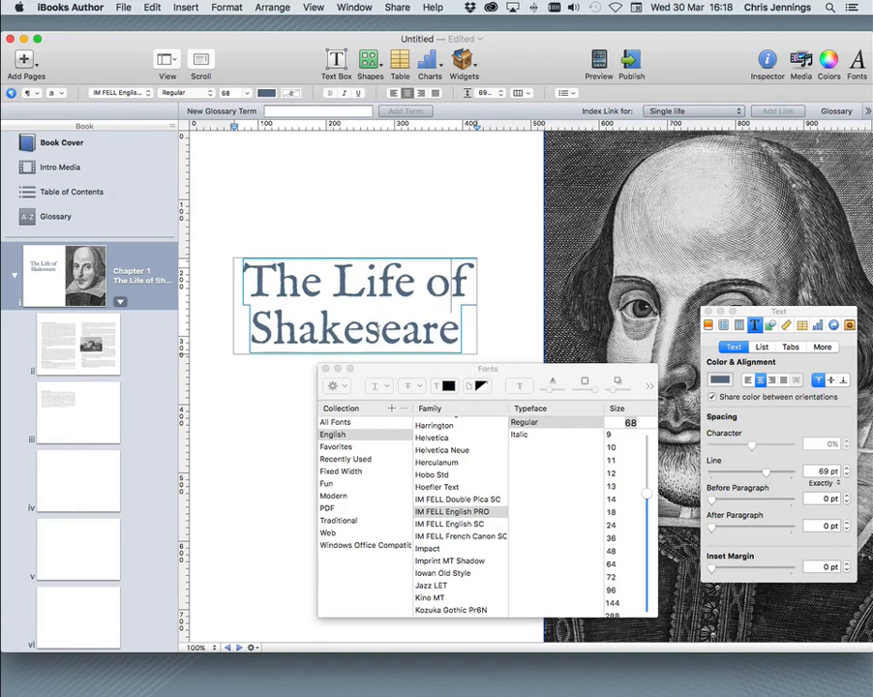
Insert the missing "p" so the title reads "The Life of Shakespeare", and close the Fonts and Text inspector windows.
{"action": "left_click", "coordinate": [381, 328]}
{"action": "type", "text": "p"}
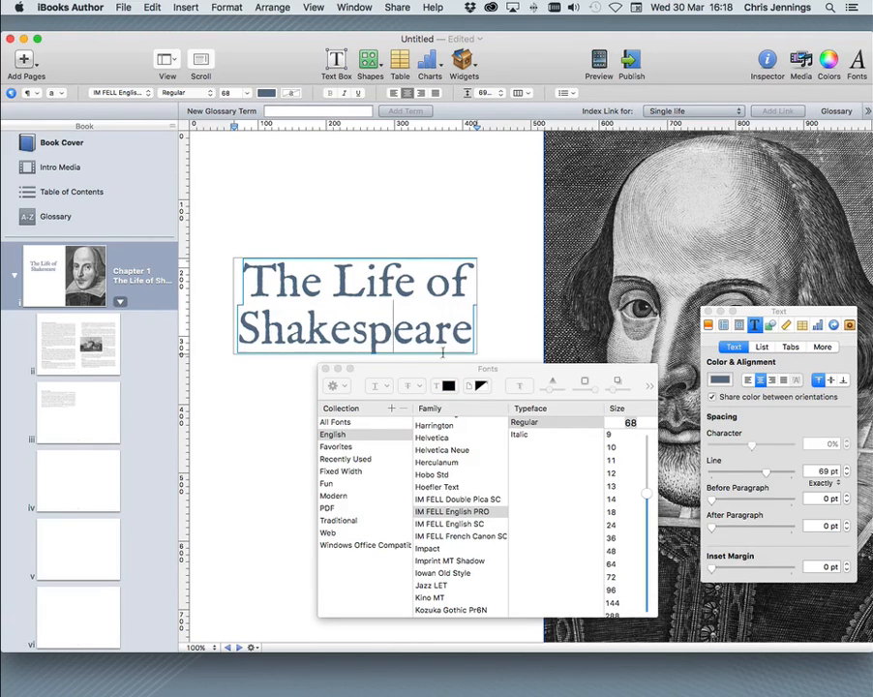
{"action": "left_click", "coordinate": [295, 235]}
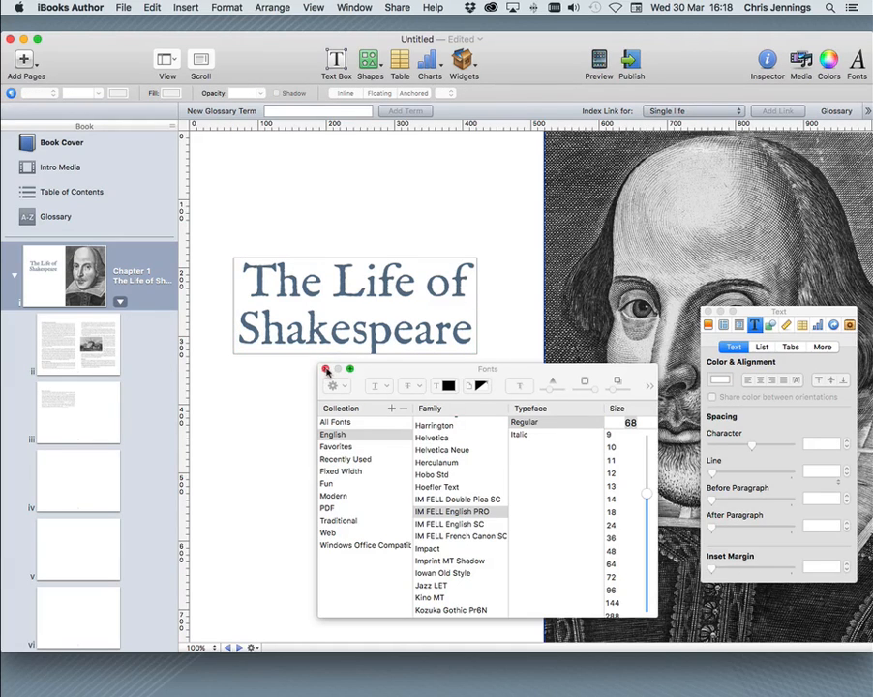
{"action": "left_click", "coordinate": [326, 369]}
{"action": "left_click", "coordinate": [757, 310]}
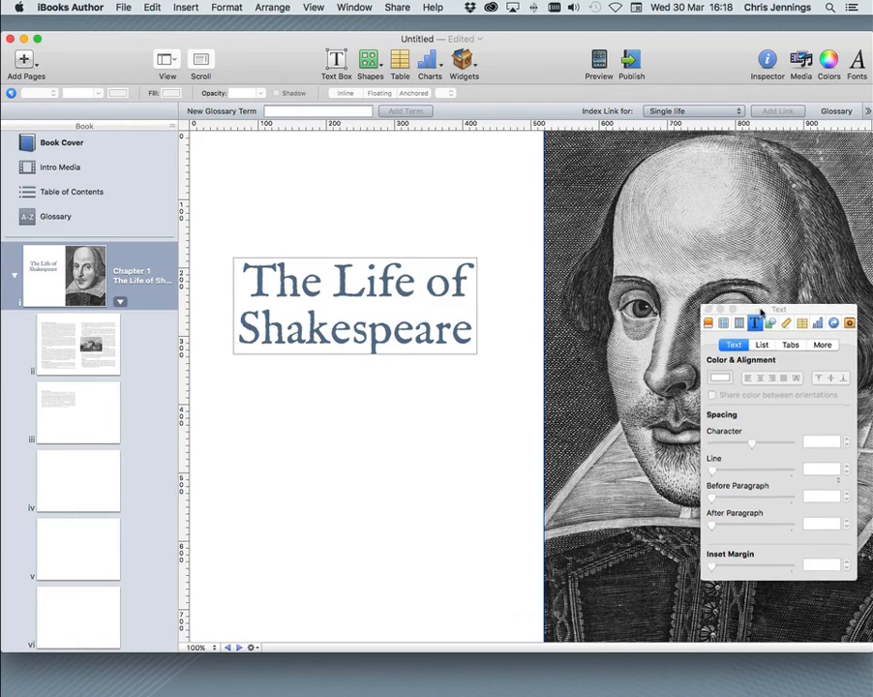
{"action": "key", "text": "super+w"}
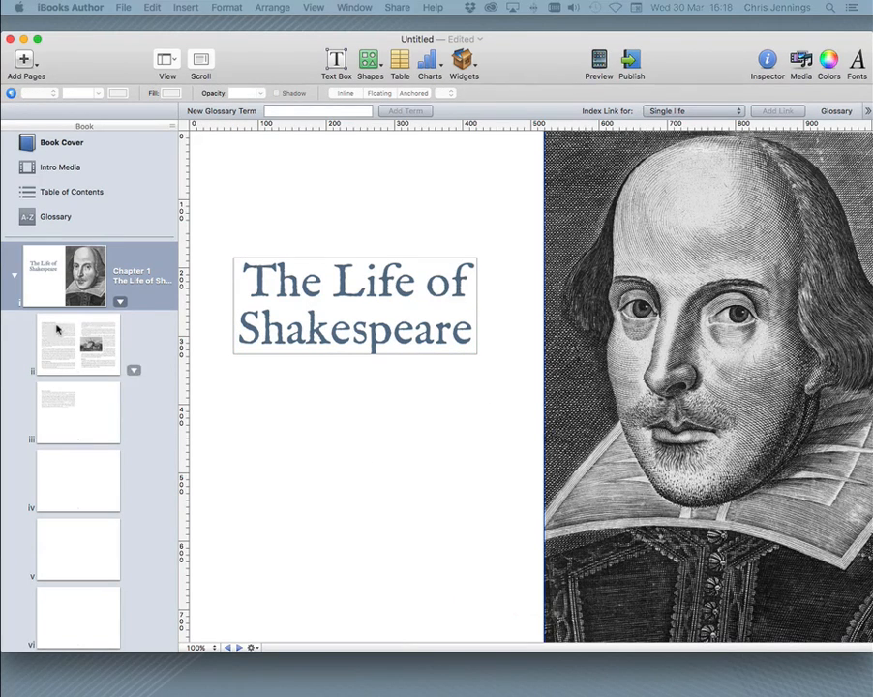
Select a passage in the second body paragraph on page ii and make the document window taller.
{"action": "left_click", "coordinate": [143, 375]}
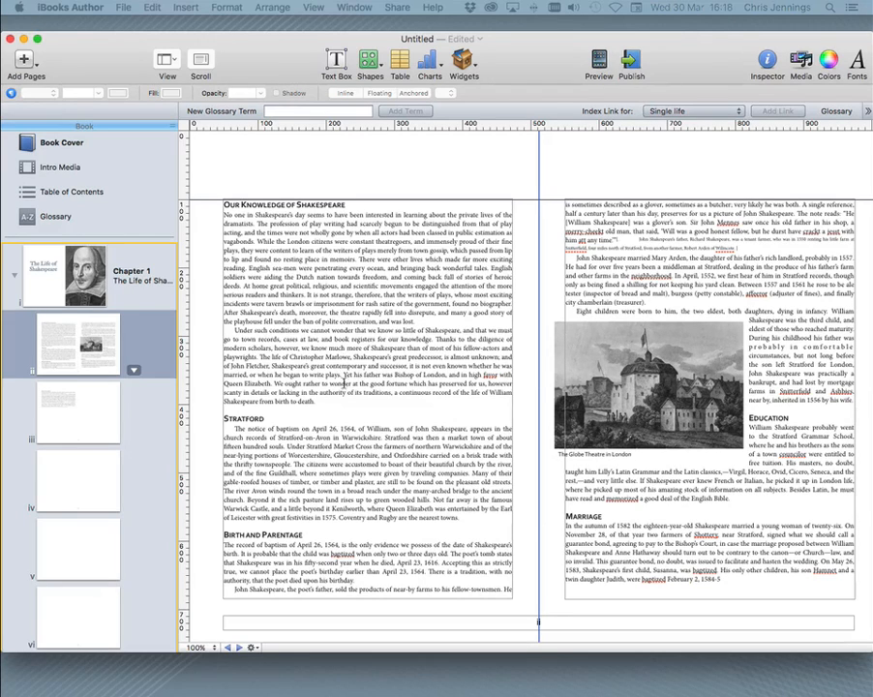
{"action": "left_click_drag", "start_coordinate": [333, 384], "coordinate": [249, 346]}
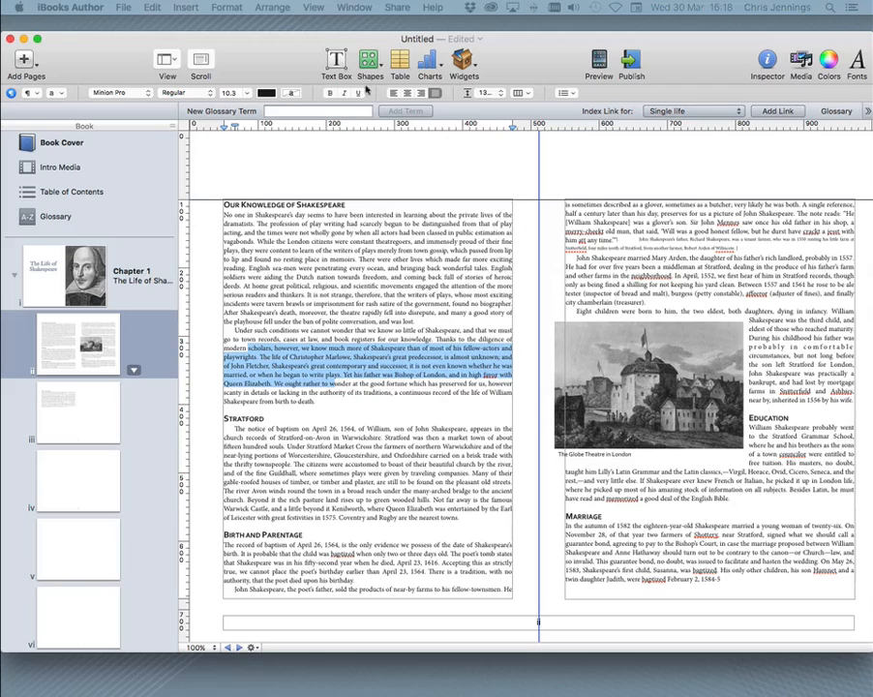
{"action": "left_click_drag", "start_coordinate": [279, 55], "coordinate": [281, 39]}
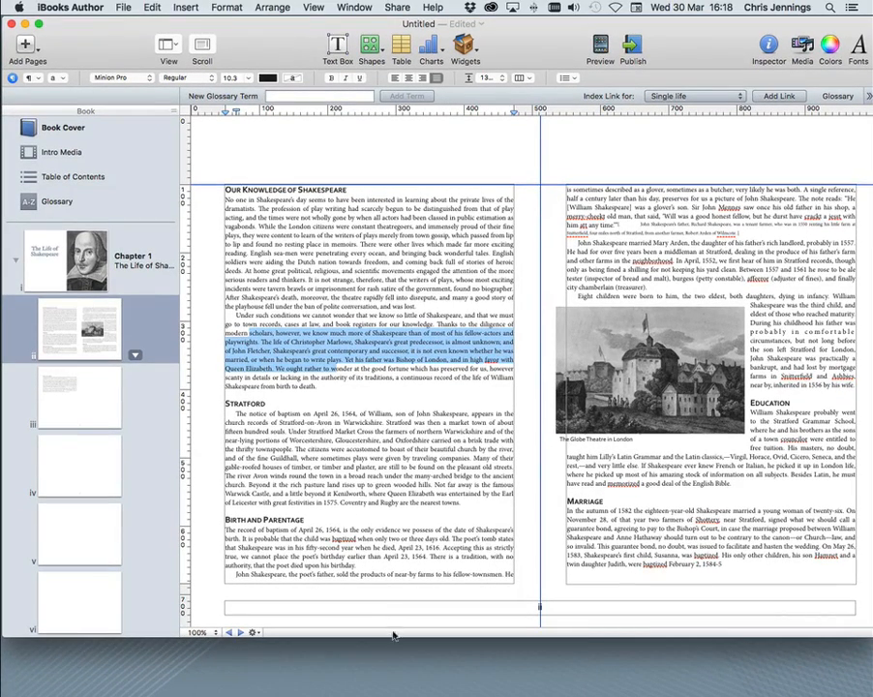
{"action": "left_click_drag", "start_coordinate": [393, 638], "coordinate": [392, 674]}
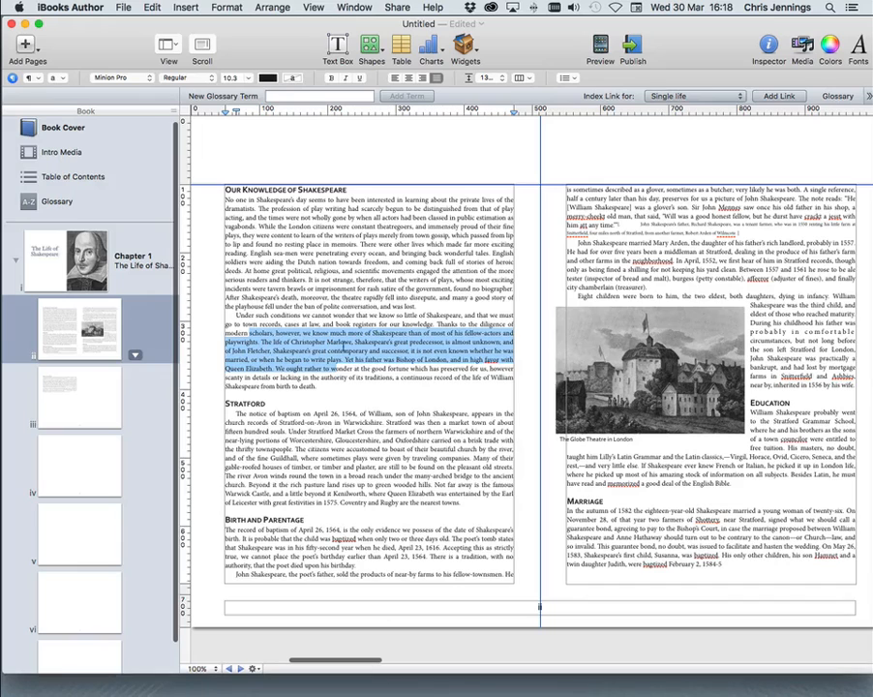
Show the Styles Drawer beside the document and bring both the drawer and the Text inspector into view.
{"action": "left_click", "coordinate": [312, 7]}
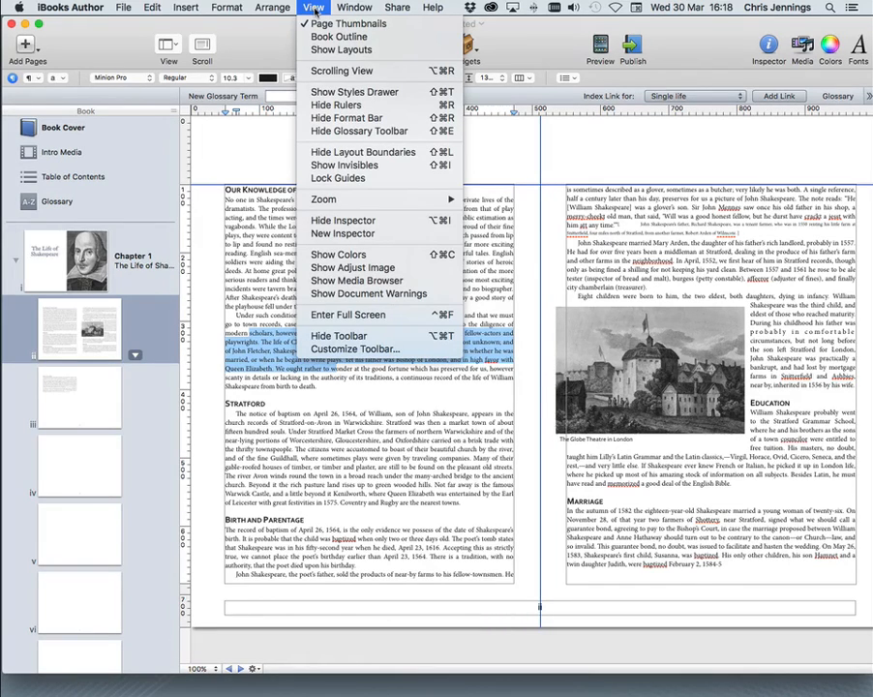
{"action": "left_click", "coordinate": [334, 92]}
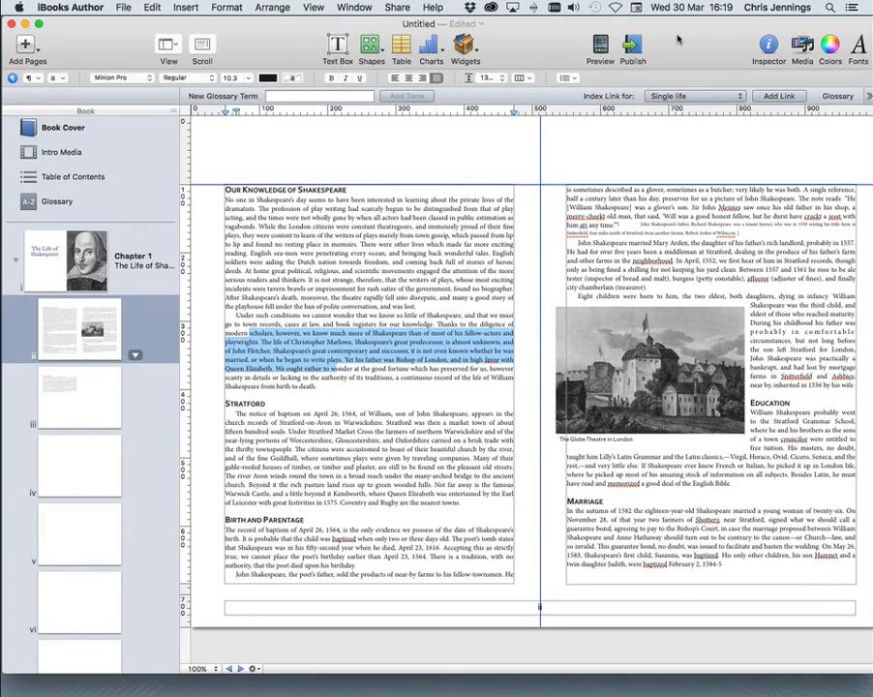
{"action": "left_click_drag", "start_coordinate": [677, 38], "coordinate": [489, 41]}
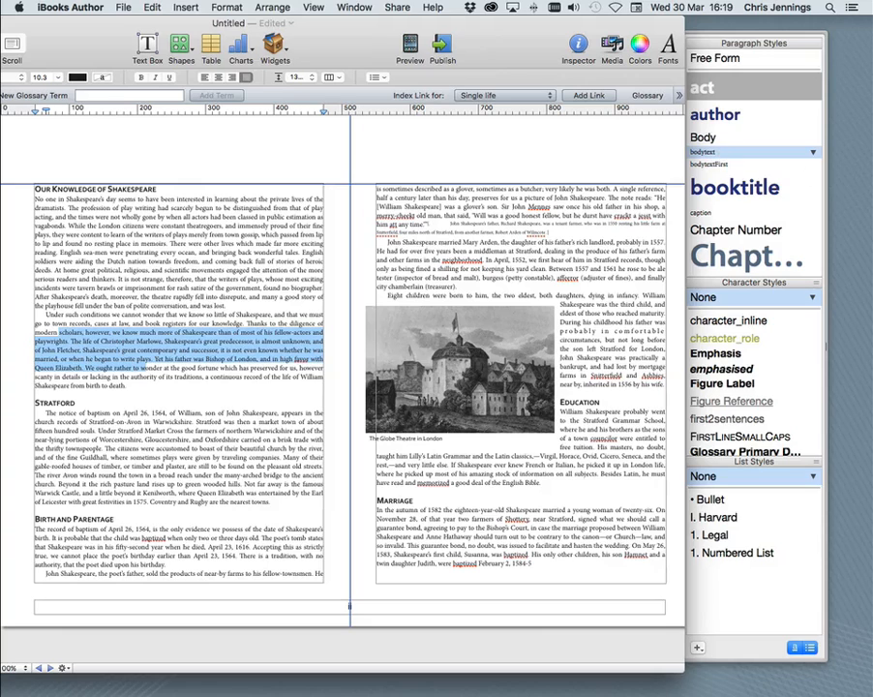
{"action": "left_click_drag", "start_coordinate": [870, 300], "coordinate": [664, 248]}
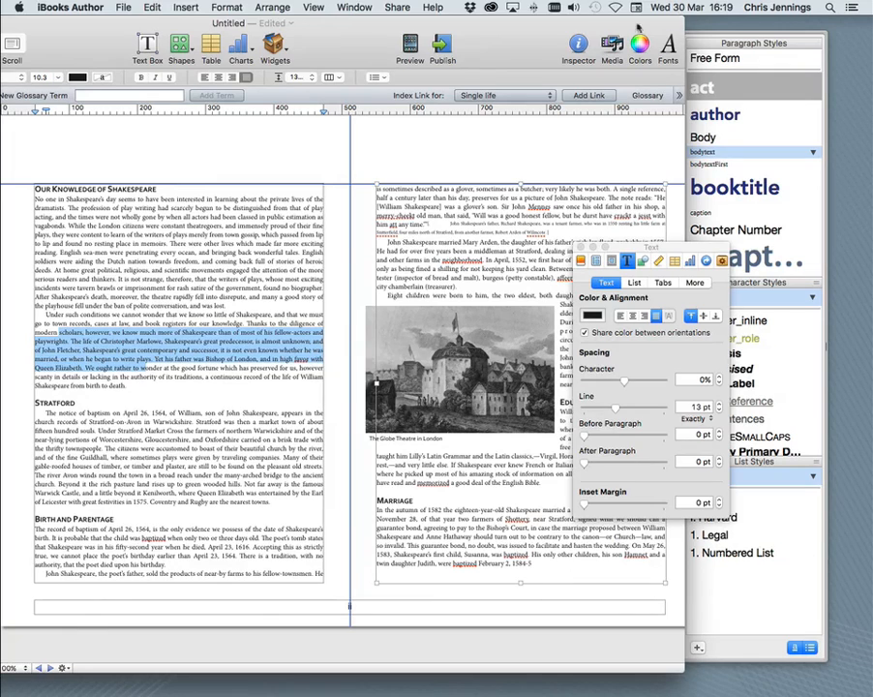
Set the font size of the selected passage in the second body paragraph to 16.
{"action": "left_click", "coordinate": [673, 50]}
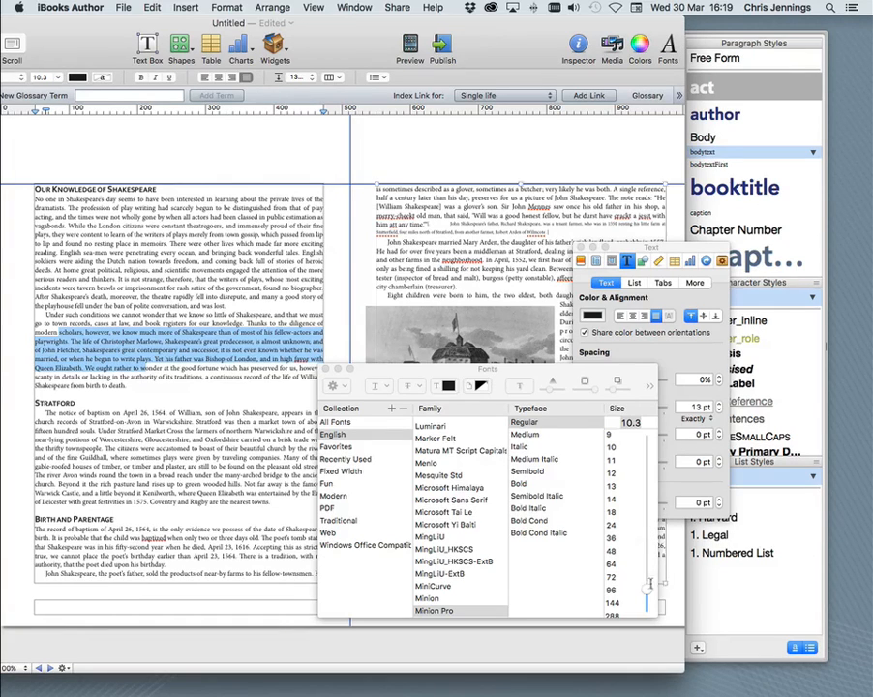
{"action": "left_click_drag", "start_coordinate": [647, 588], "coordinate": [647, 579]}
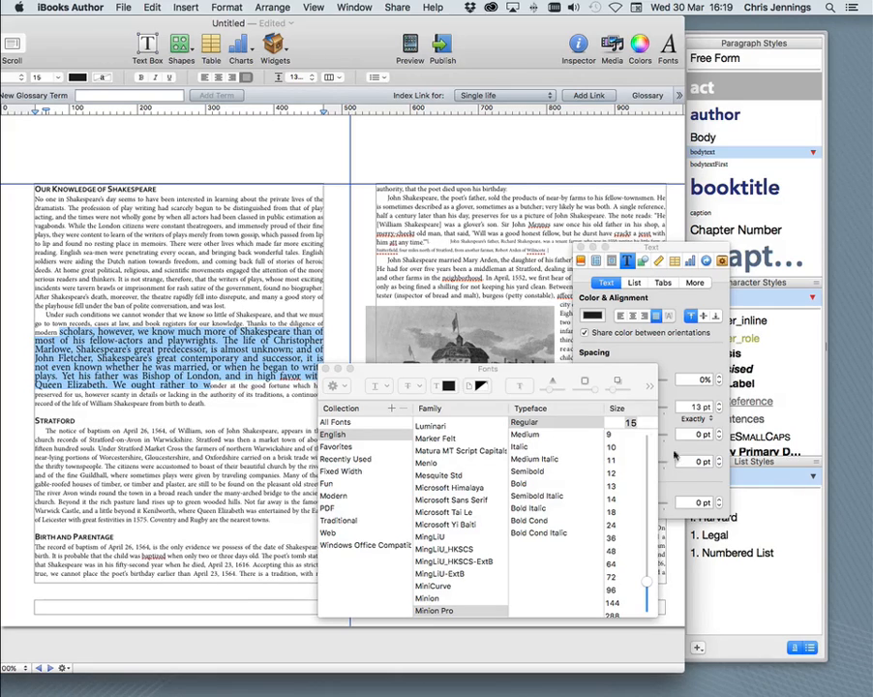
{"action": "left_click_drag", "start_coordinate": [635, 379], "coordinate": [545, 392]}
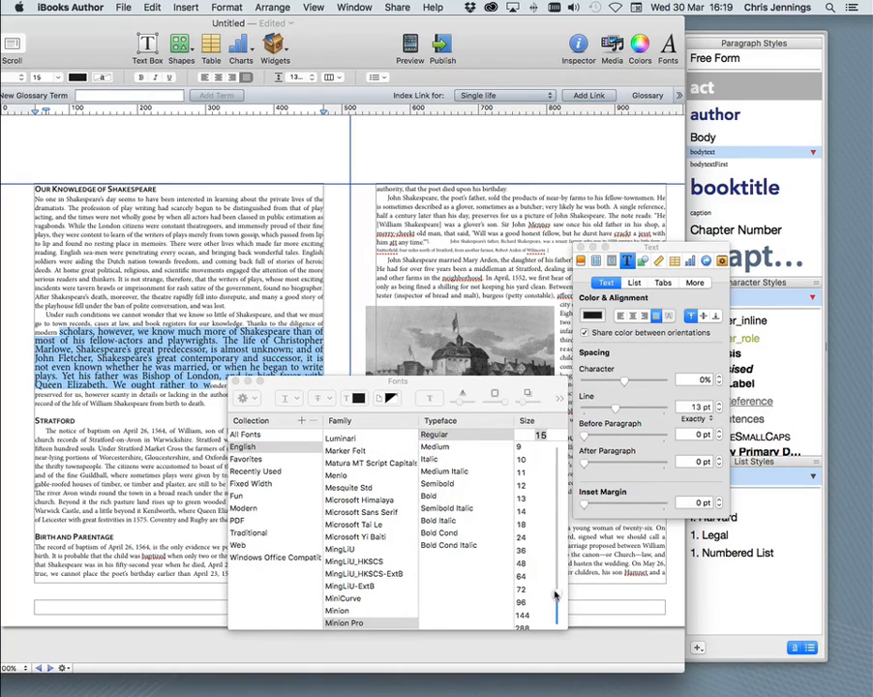
{"action": "left_click_drag", "start_coordinate": [556, 597], "coordinate": [556, 592]}
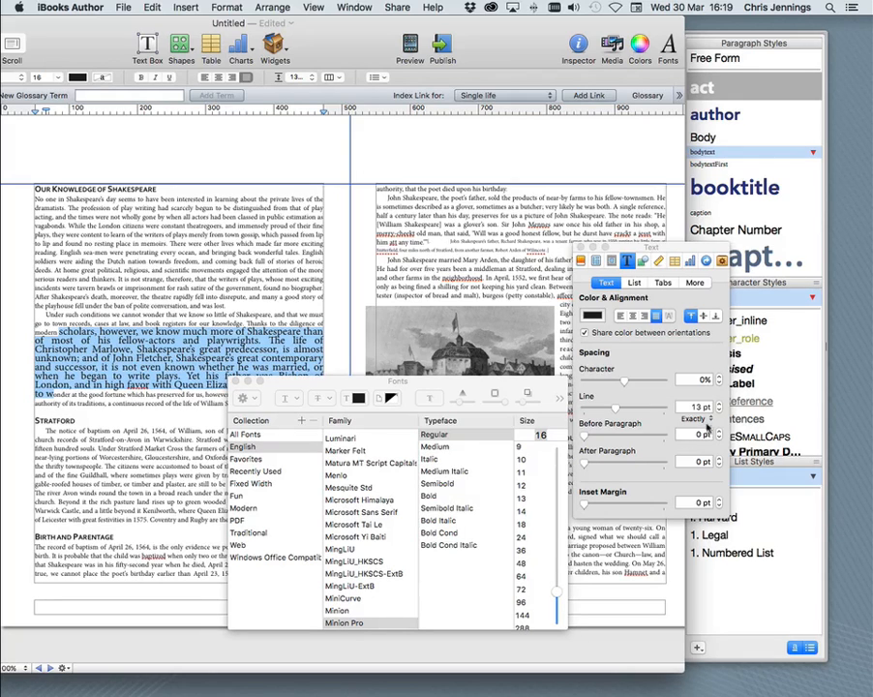
Set the exact line spacing of the selected body passage to 20 pt.
{"action": "left_click", "coordinate": [721, 407]}
{"action": "left_click", "coordinate": [721, 408]}
{"action": "left_click", "coordinate": [722, 407]}
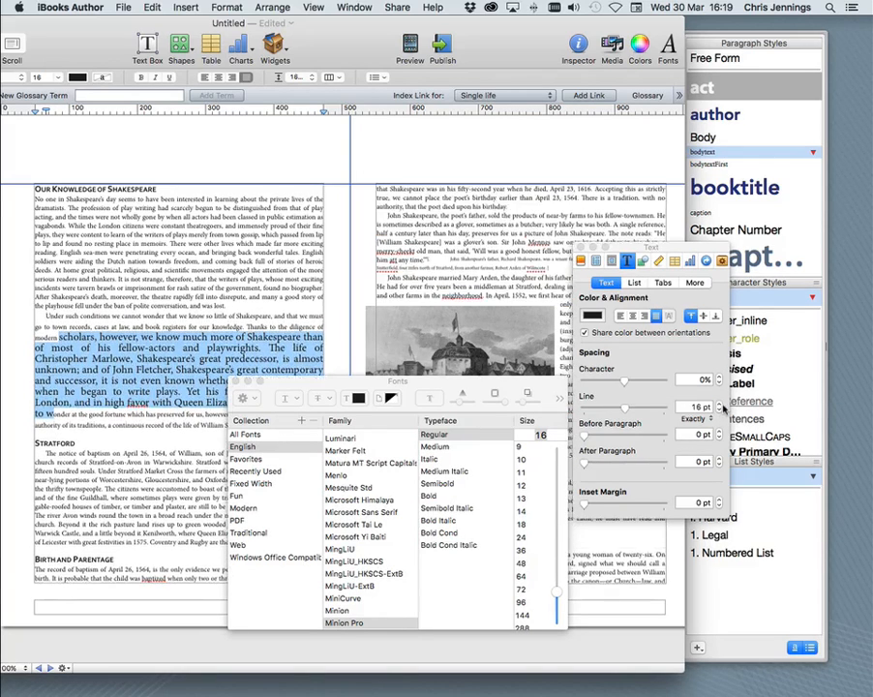
{"action": "left_click", "coordinate": [721, 407]}
{"action": "left_click", "coordinate": [721, 407]}
{"action": "left_click", "coordinate": [722, 407]}
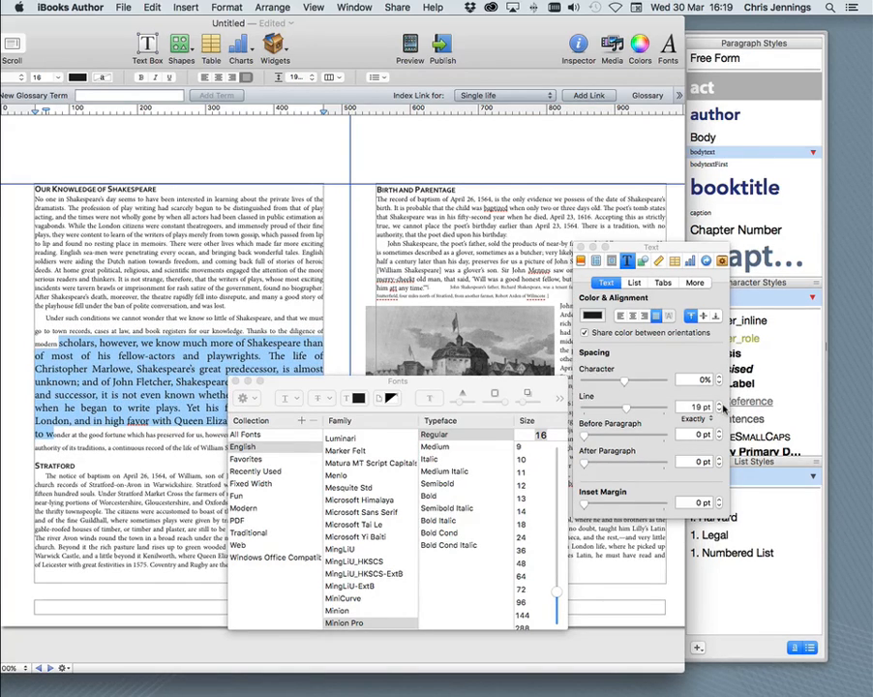
{"action": "left_click", "coordinate": [722, 407]}
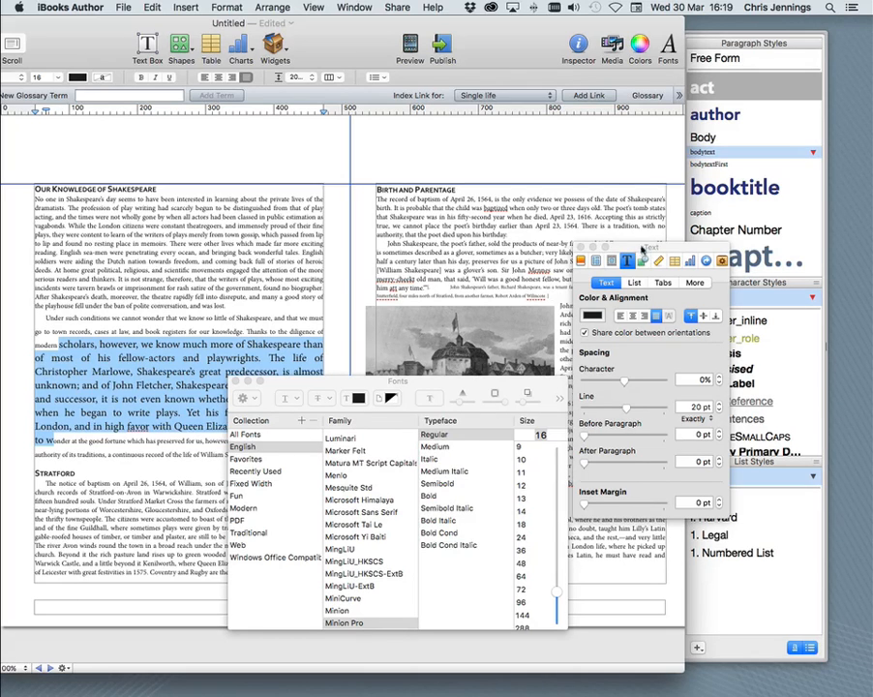
Redefine the bodytext paragraph style from the selected passage, and clear the selection.
{"action": "left_click_drag", "start_coordinate": [643, 249], "coordinate": [499, 144]}
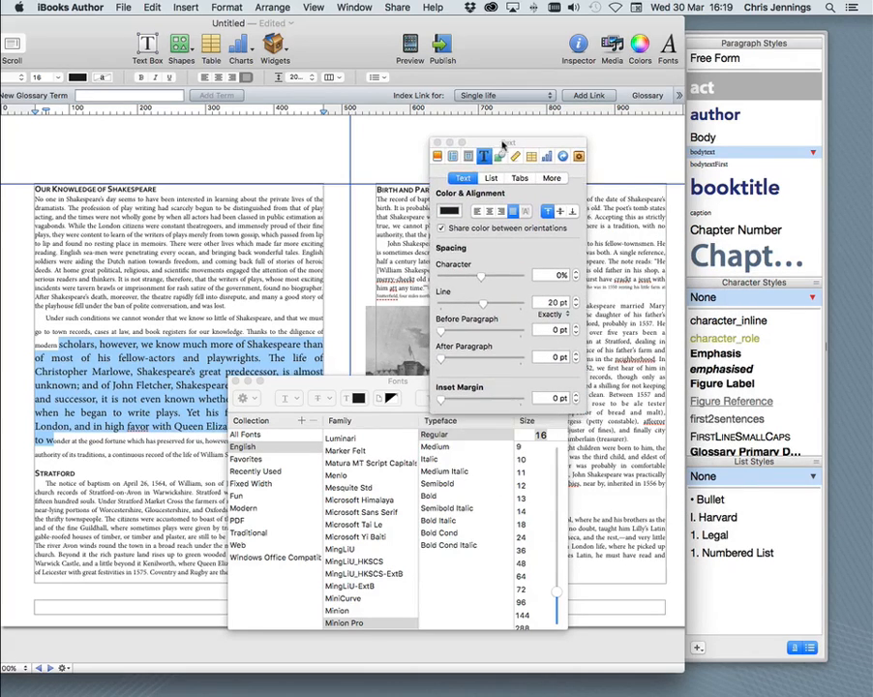
{"action": "left_click", "coordinate": [814, 153]}
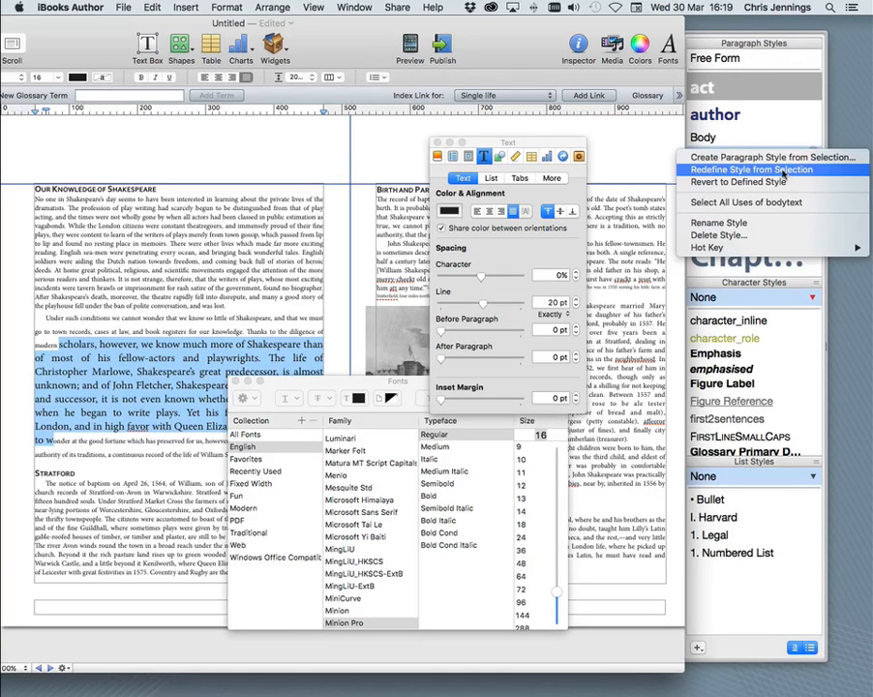
{"action": "left_click", "coordinate": [782, 171]}
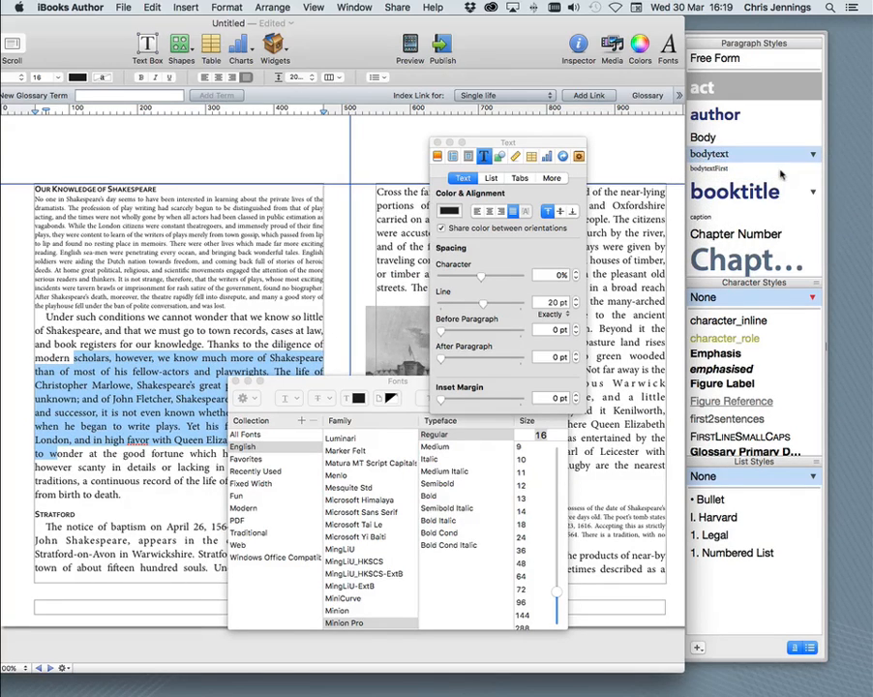
{"action": "left_click", "coordinate": [58, 316]}
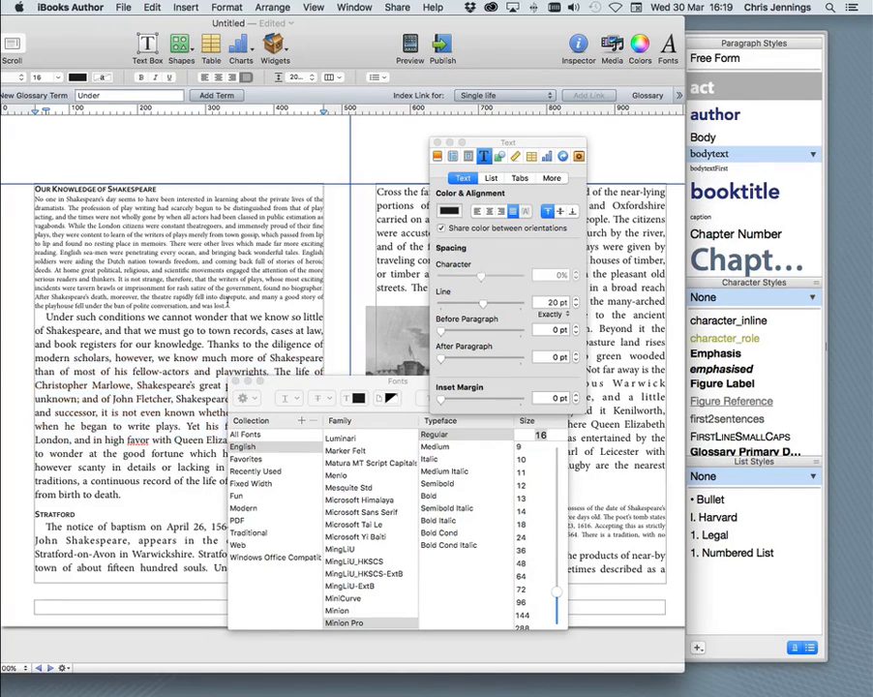
Select the first paragraph under "Our Knowledge of Shakespeare" and enlarge the paragraph styles list to look through its styles.
{"action": "left_click_drag", "start_coordinate": [228, 304], "coordinate": [44, 140]}
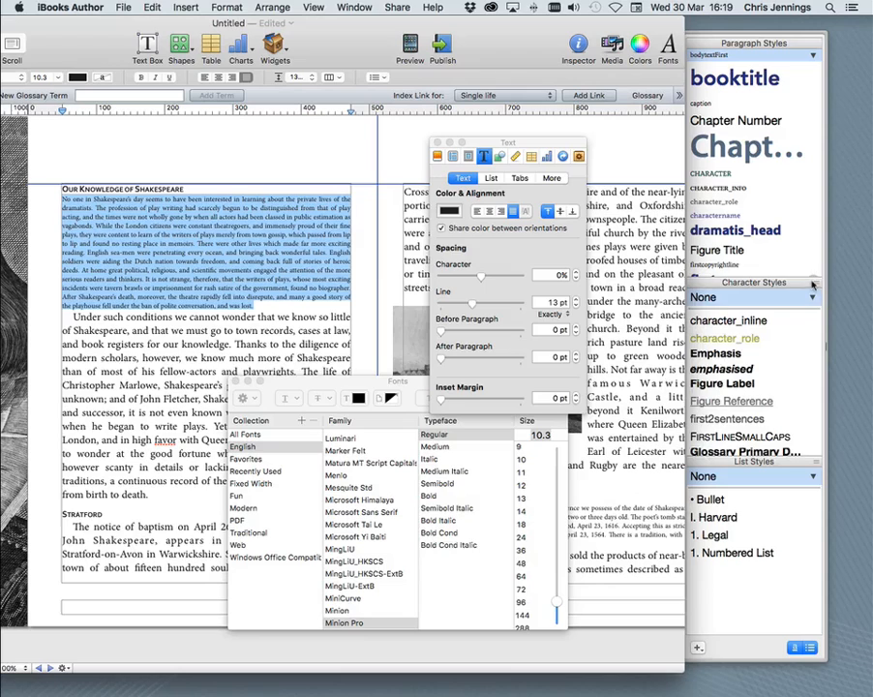
{"action": "left_click_drag", "start_coordinate": [821, 282], "coordinate": [816, 580]}
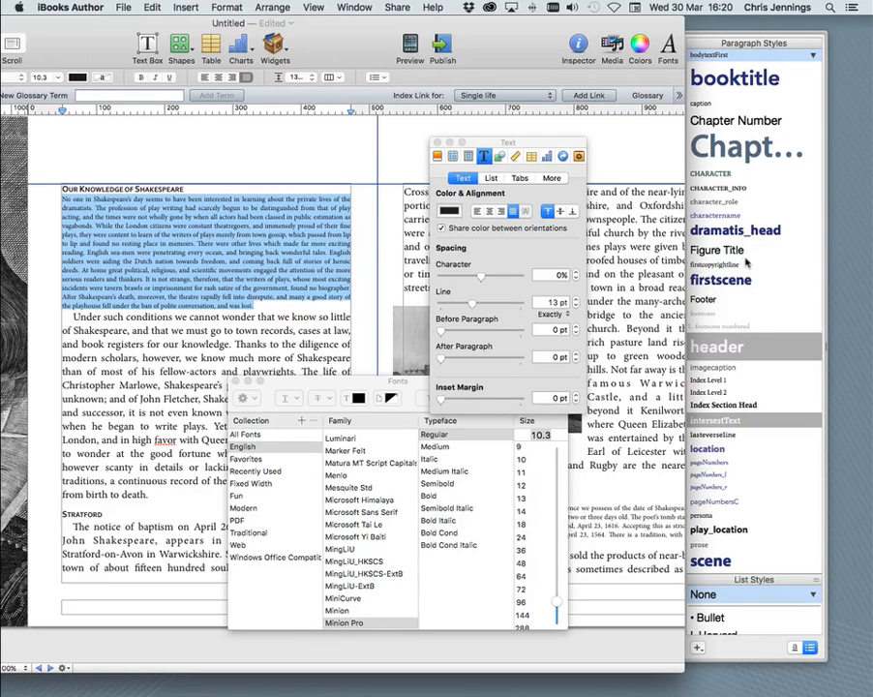
{"action": "scroll", "coordinate": [777, 298], "scroll_direction": "down", "scroll_amount": 5}
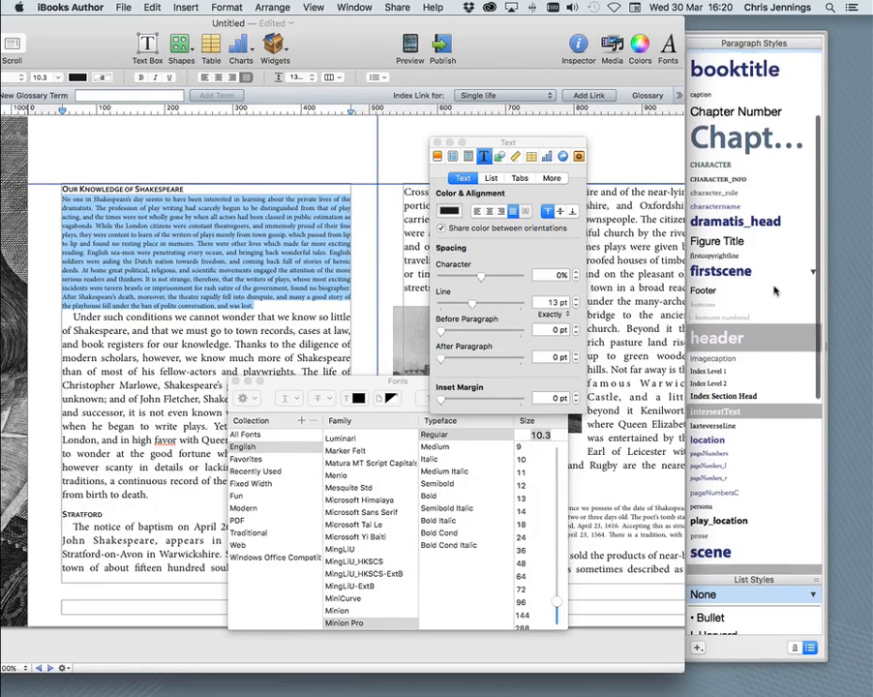
{"action": "scroll", "coordinate": [774, 289], "scroll_direction": "down", "scroll_amount": 8}
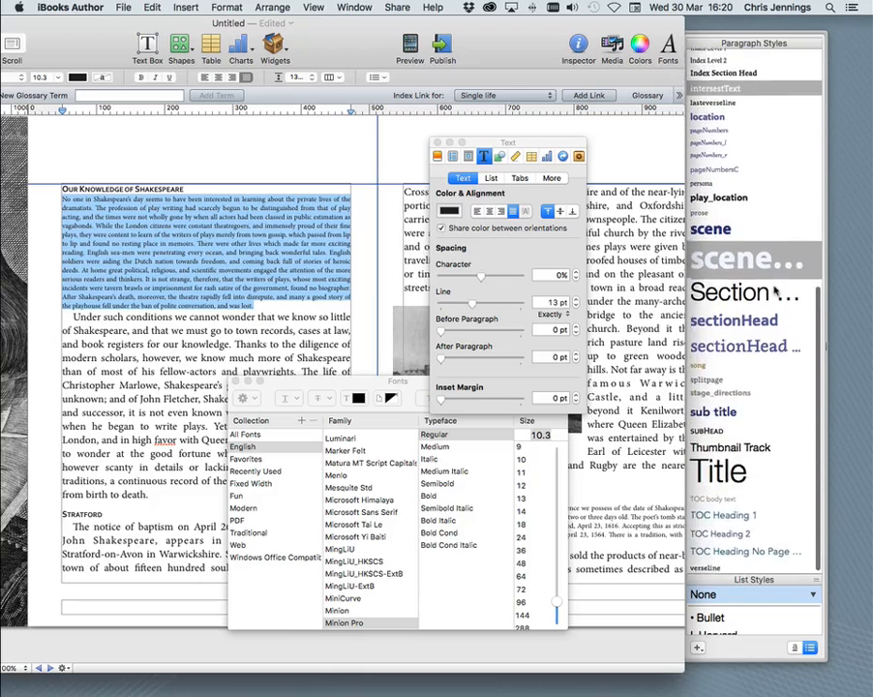
{"action": "scroll", "coordinate": [774, 289], "scroll_direction": "up", "scroll_amount": 15}
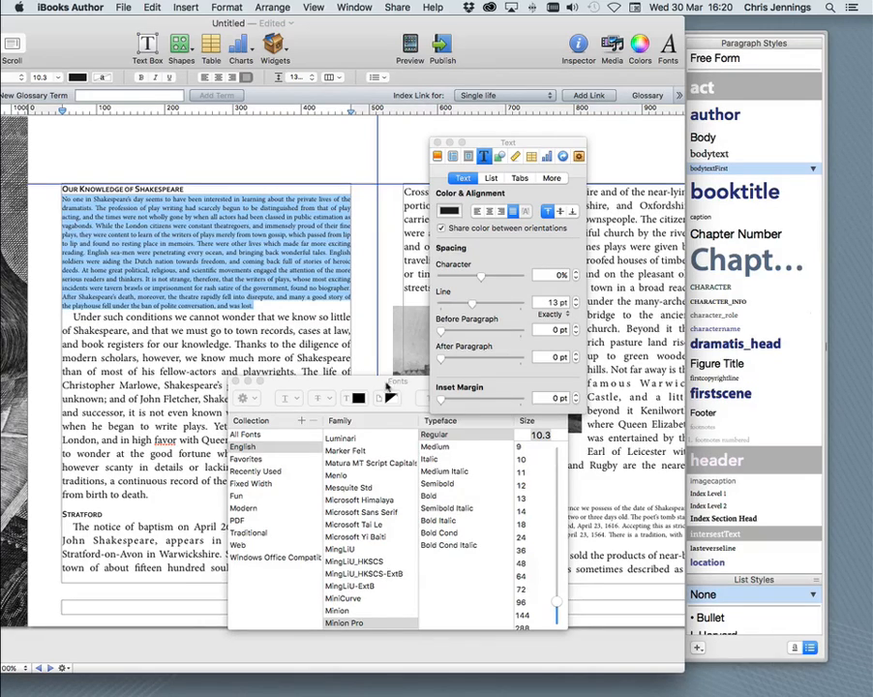
Set the selected first paragraph's font size to 16 and its line spacing to 20 pt.
{"action": "left_click_drag", "start_coordinate": [362, 389], "coordinate": [354, 389]}
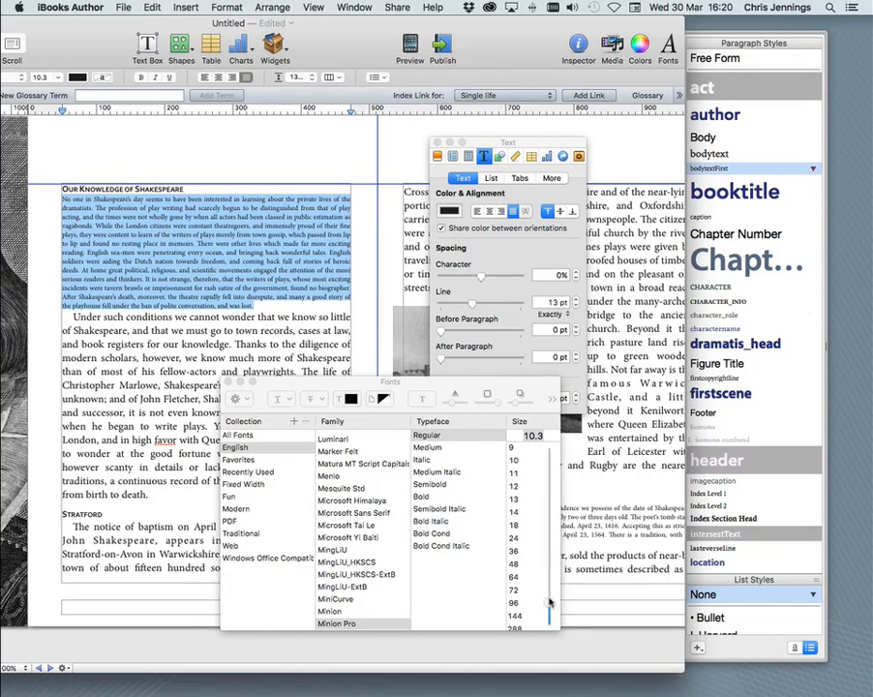
{"action": "left_click_drag", "start_coordinate": [549, 606], "coordinate": [548, 591]}
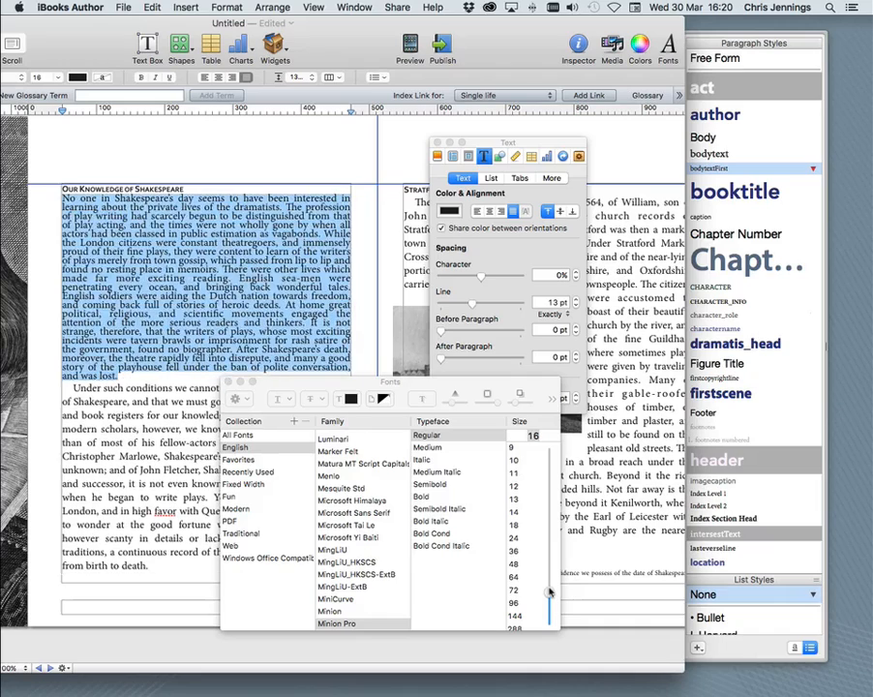
{"action": "left_click", "coordinate": [575, 299]}
{"action": "left_click", "coordinate": [576, 299]}
{"action": "left_click", "coordinate": [576, 299]}
{"action": "left_click", "coordinate": [576, 299]}
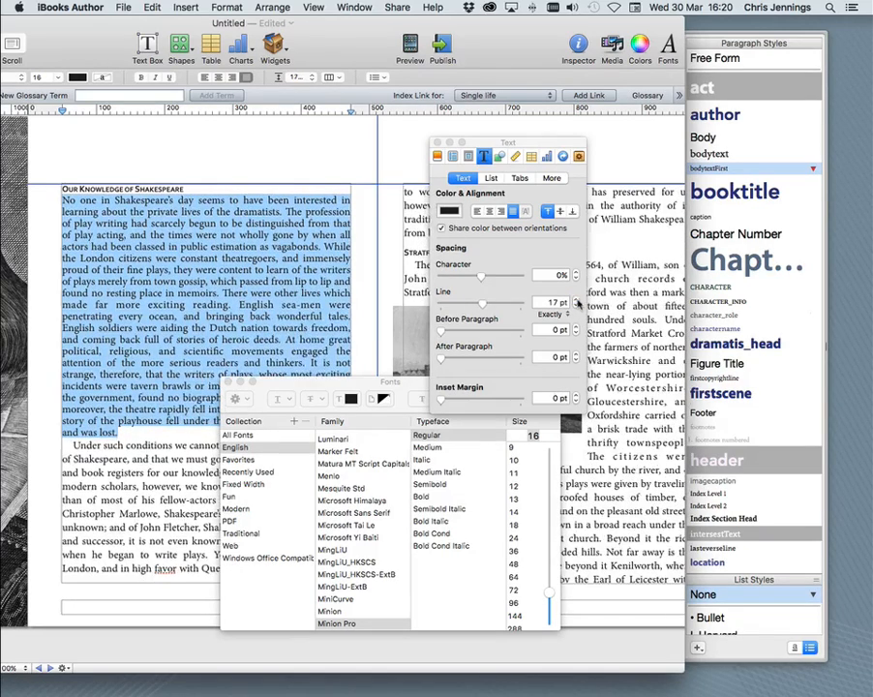
{"action": "left_click", "coordinate": [575, 300]}
{"action": "left_click", "coordinate": [576, 300]}
{"action": "left_click", "coordinate": [576, 299]}
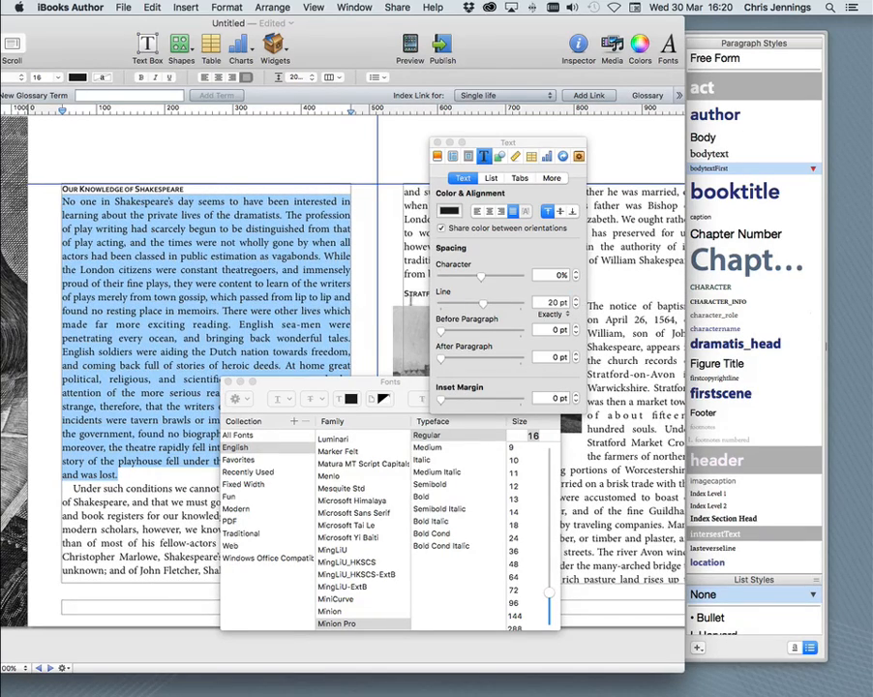
Redefine the bodytextFirst paragraph style from the selected first paragraph, and clear the selection.
{"action": "left_click", "coordinate": [812, 169]}
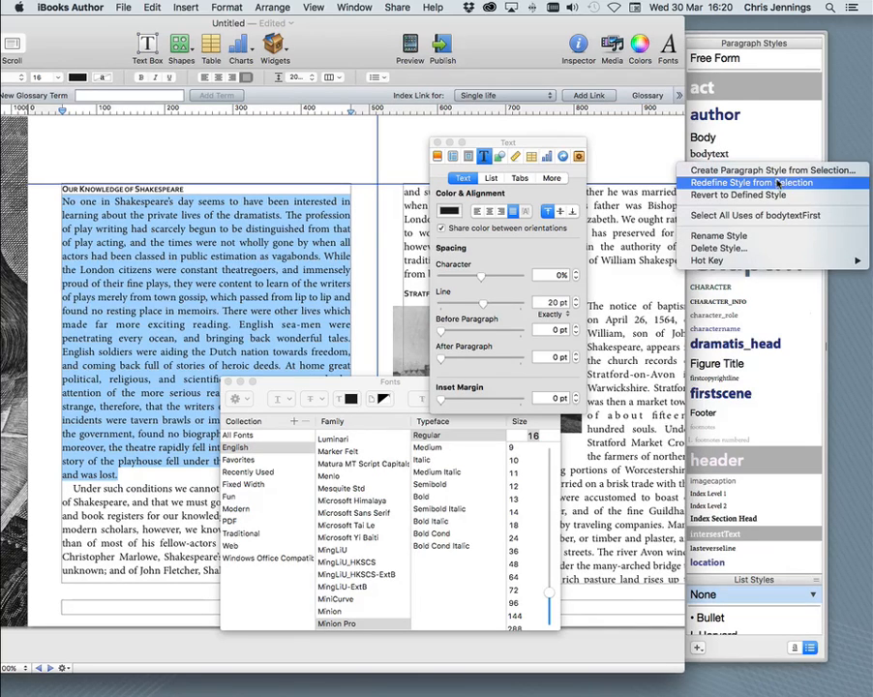
{"action": "left_click", "coordinate": [777, 183]}
{"action": "left_click", "coordinate": [286, 255]}
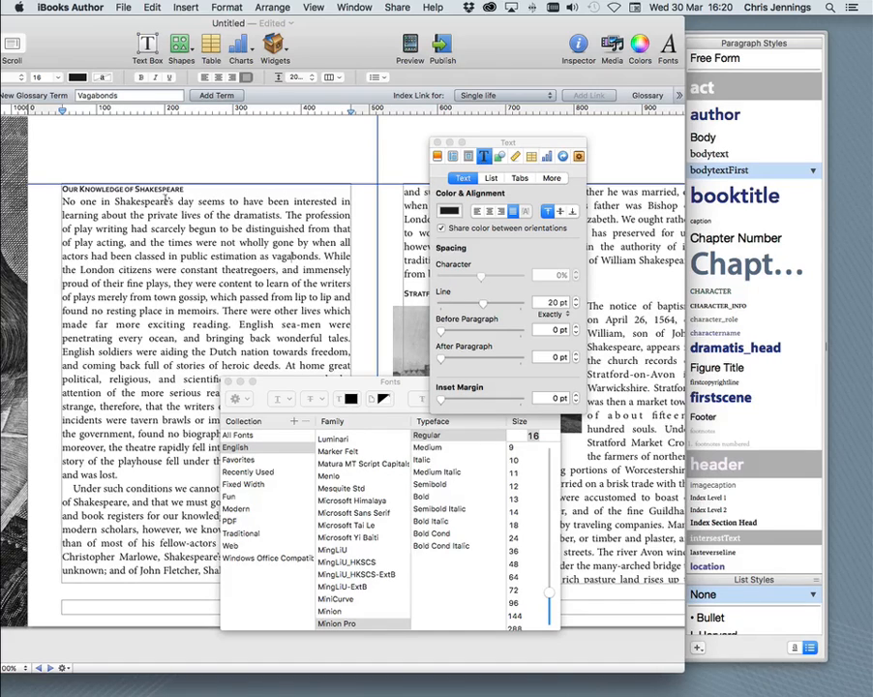
Zoom the document out to 75% and select the "Our Knowledge of Shakespeare" heading, keeping the Text inspector clear of the styles list.
{"action": "left_click", "coordinate": [29, 668]}
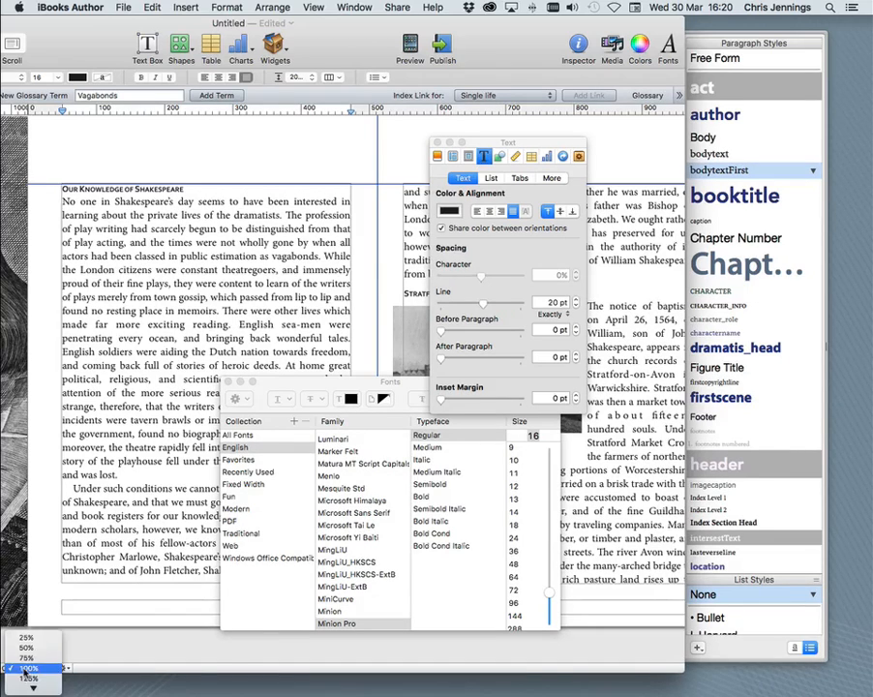
{"action": "left_click", "coordinate": [26, 659]}
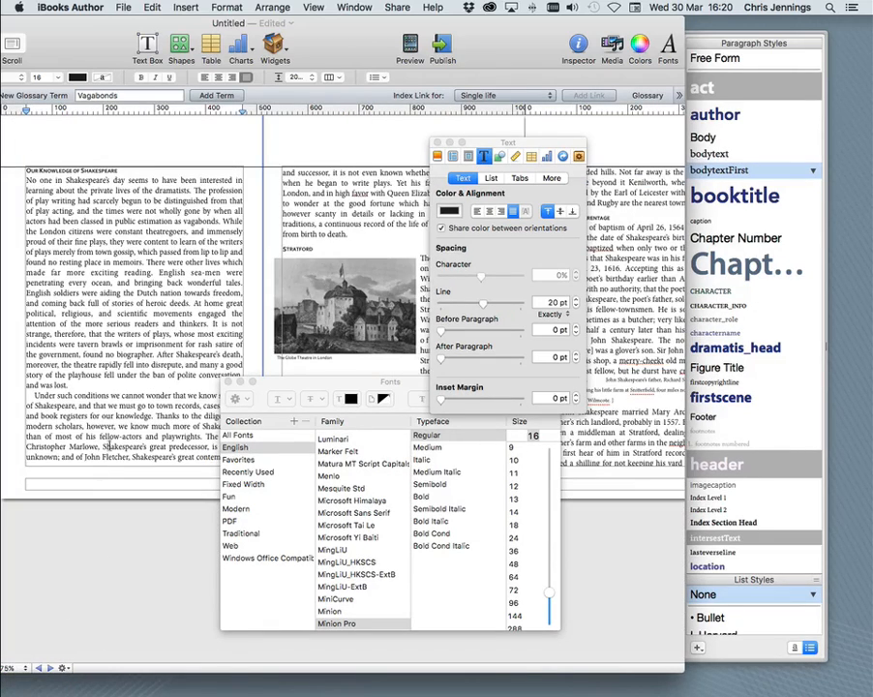
{"action": "left_click_drag", "start_coordinate": [491, 151], "coordinate": [656, 327]}
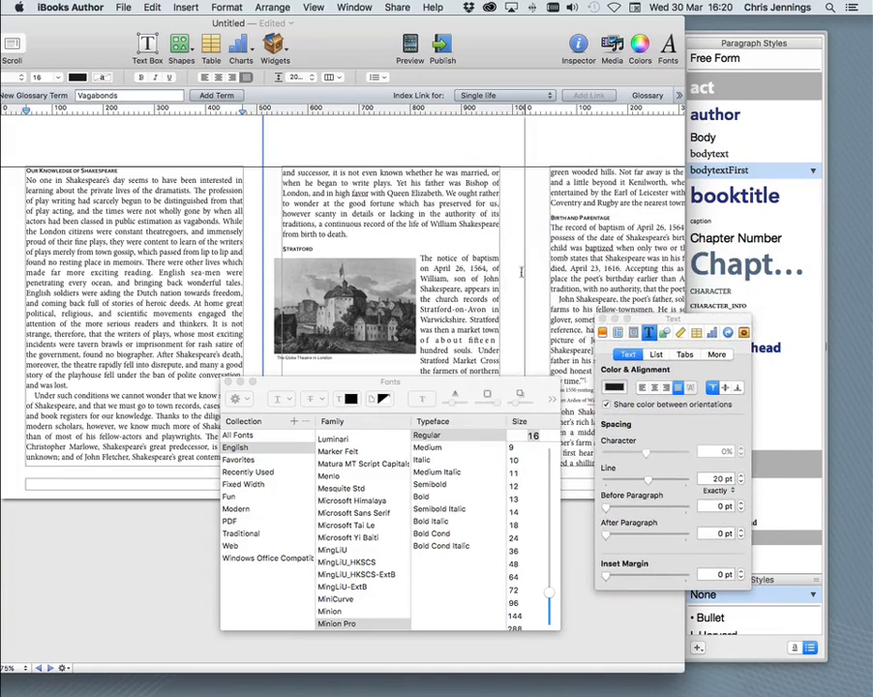
{"action": "left_click", "coordinate": [116, 170]}
{"action": "left_click_drag", "start_coordinate": [118, 168], "coordinate": [19, 171]}
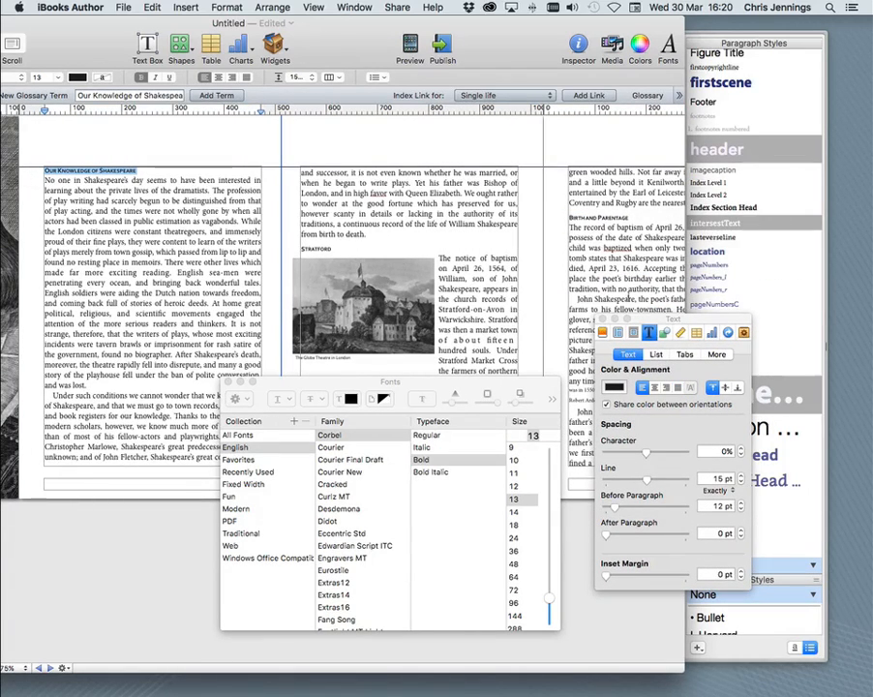
{"action": "left_click_drag", "start_coordinate": [648, 319], "coordinate": [455, 332]}
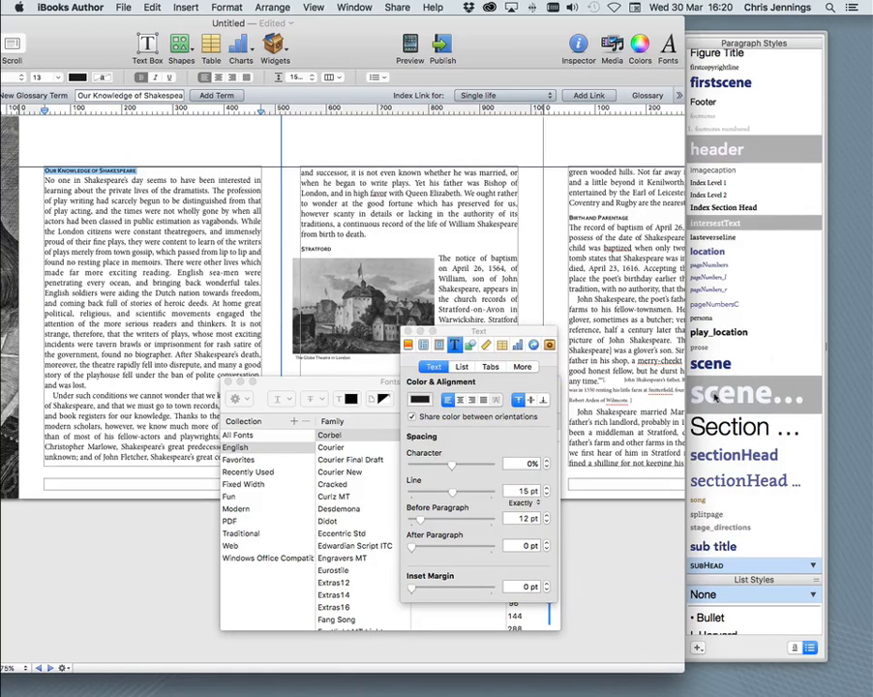
Find the subHead paragraph style in the styles list and apply it to the selected heading.
{"action": "scroll", "coordinate": [750, 223], "scroll_direction": "up", "scroll_amount": 10}
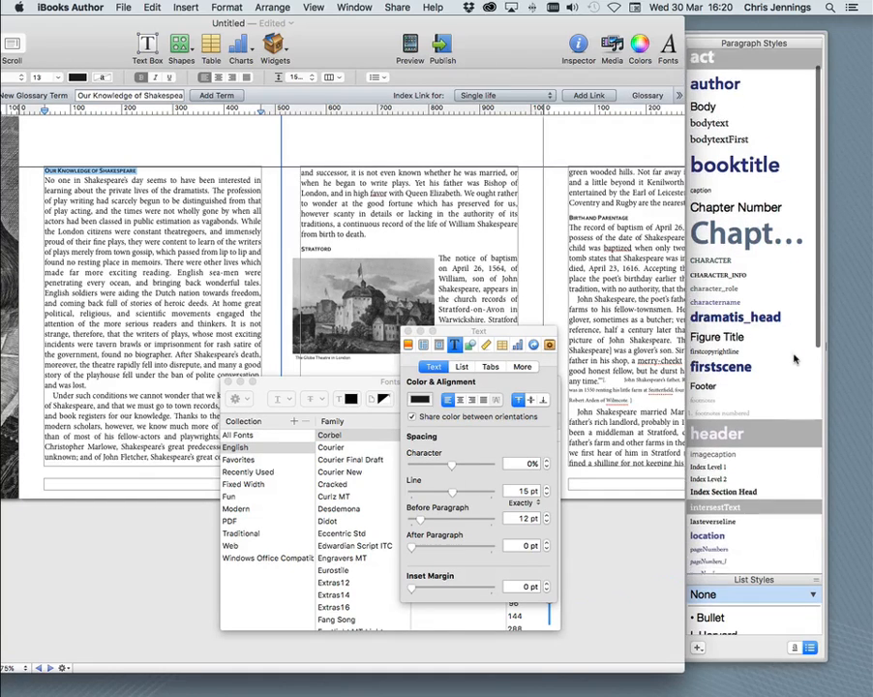
{"action": "scroll", "coordinate": [849, 357], "scroll_direction": "down", "scroll_amount": 5}
{"action": "scroll", "coordinate": [793, 359], "scroll_direction": "down", "scroll_amount": 10}
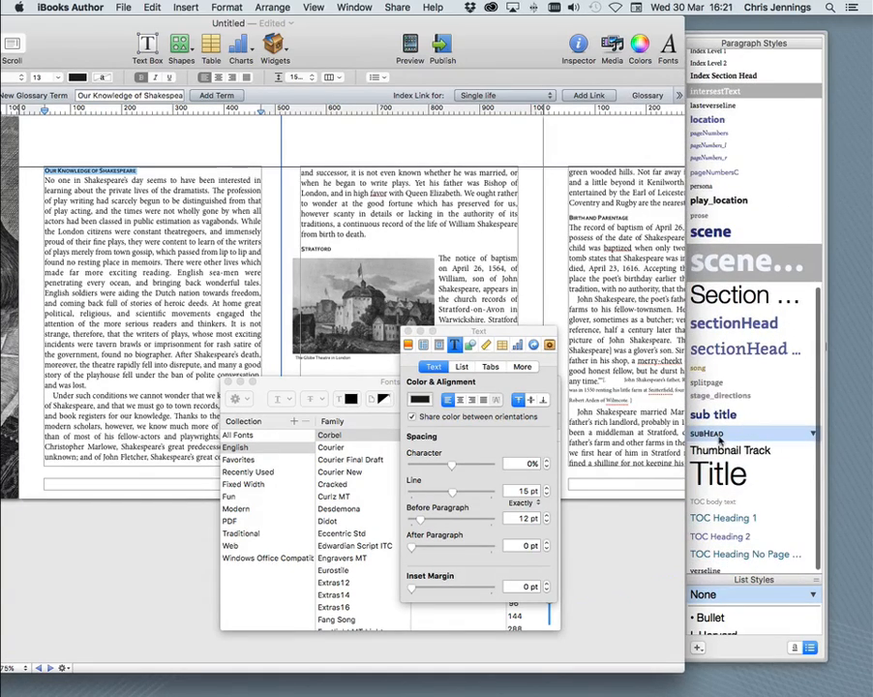
{"action": "left_click", "coordinate": [716, 434]}
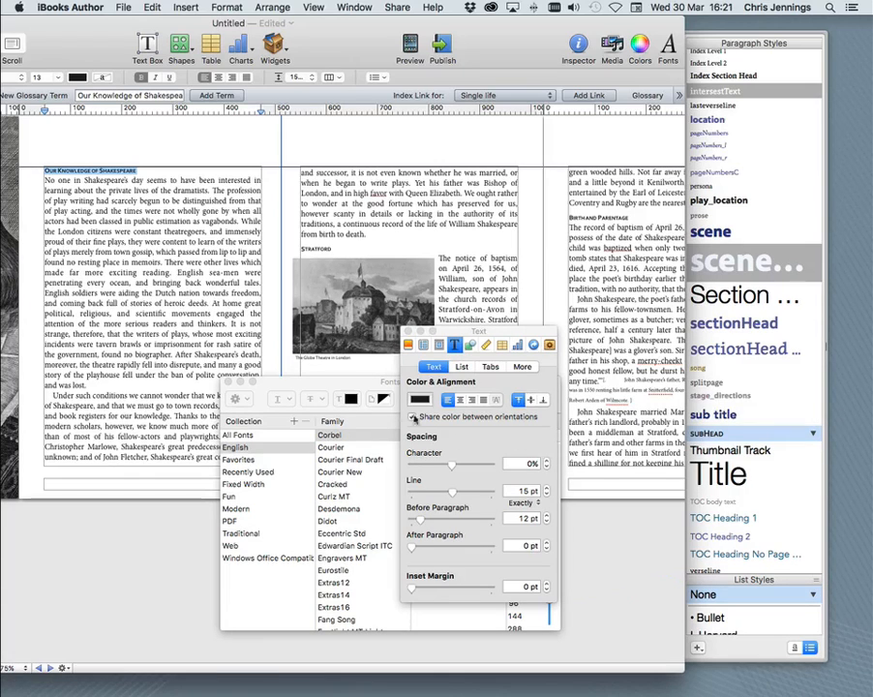
Set the "Our Knowledge of Shakespeare" heading's font size to 24 and its line spacing to 30 pt.
{"action": "left_click_drag", "start_coordinate": [387, 381], "coordinate": [297, 410]}
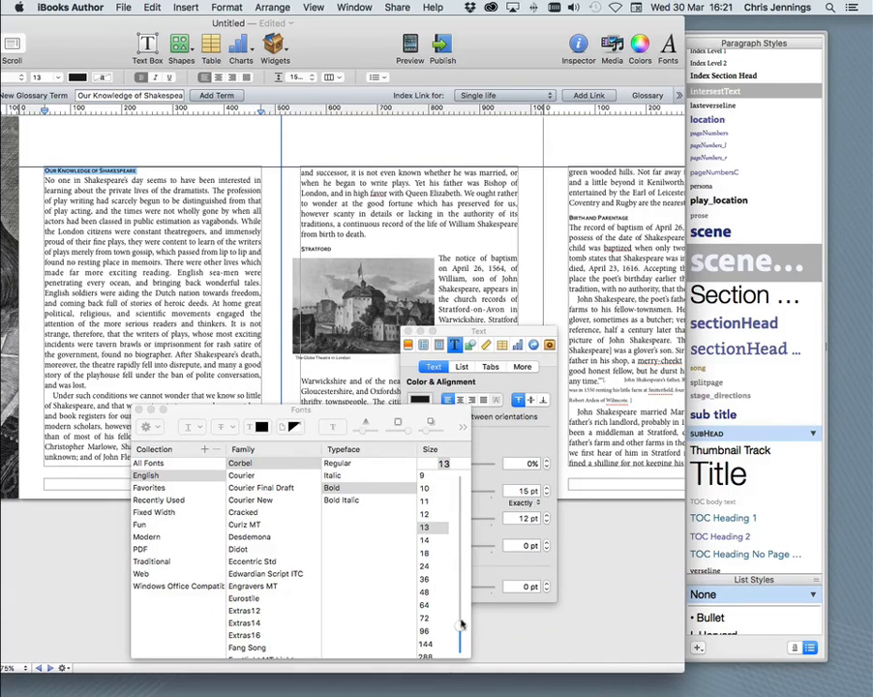
{"action": "left_click_drag", "start_coordinate": [462, 624], "coordinate": [462, 605]}
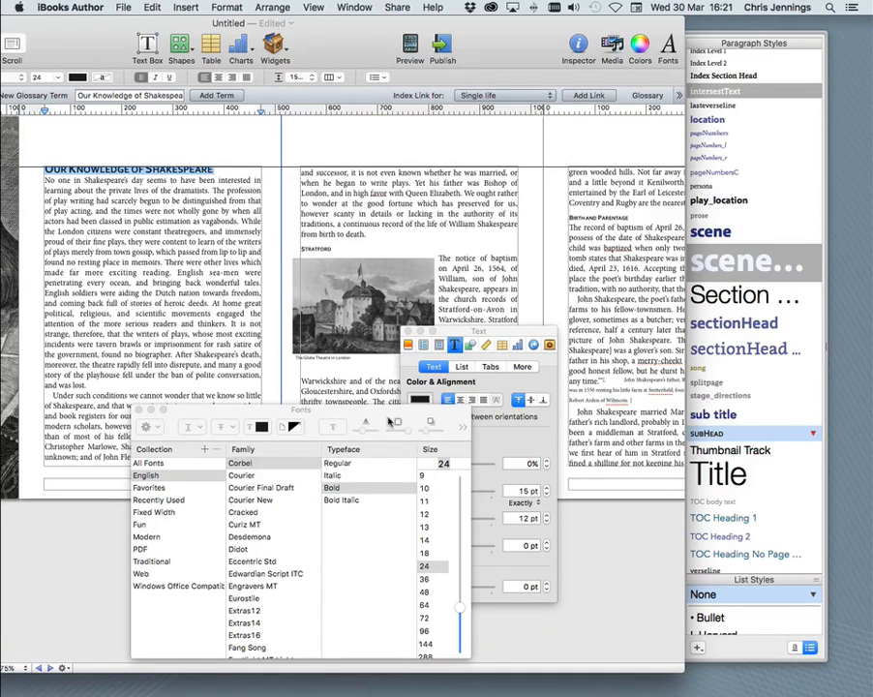
{"action": "left_click_drag", "start_coordinate": [300, 410], "coordinate": [255, 412]}
{"action": "left_click", "coordinate": [547, 490]}
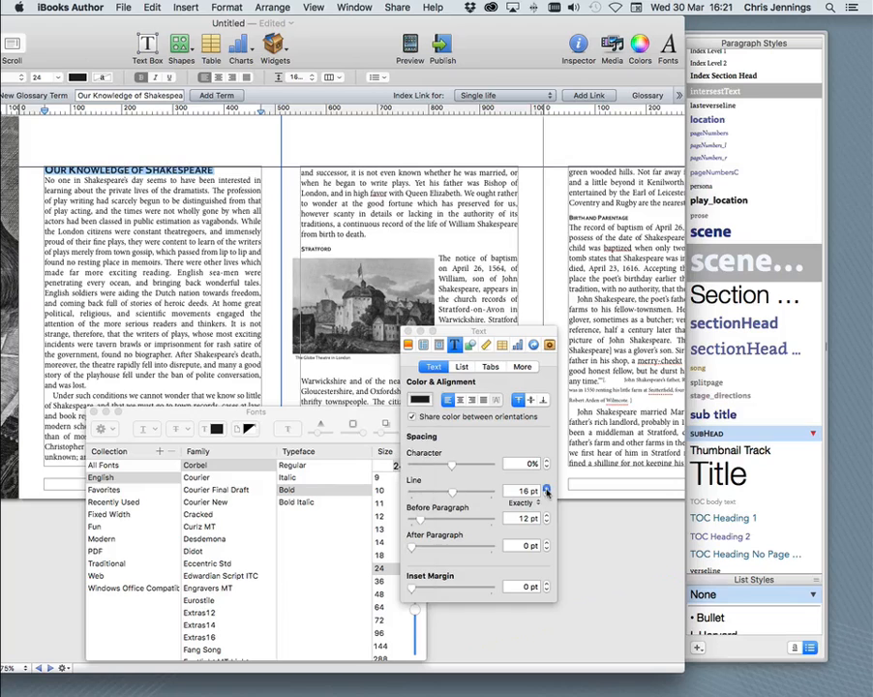
{"action": "left_click", "coordinate": [546, 489]}
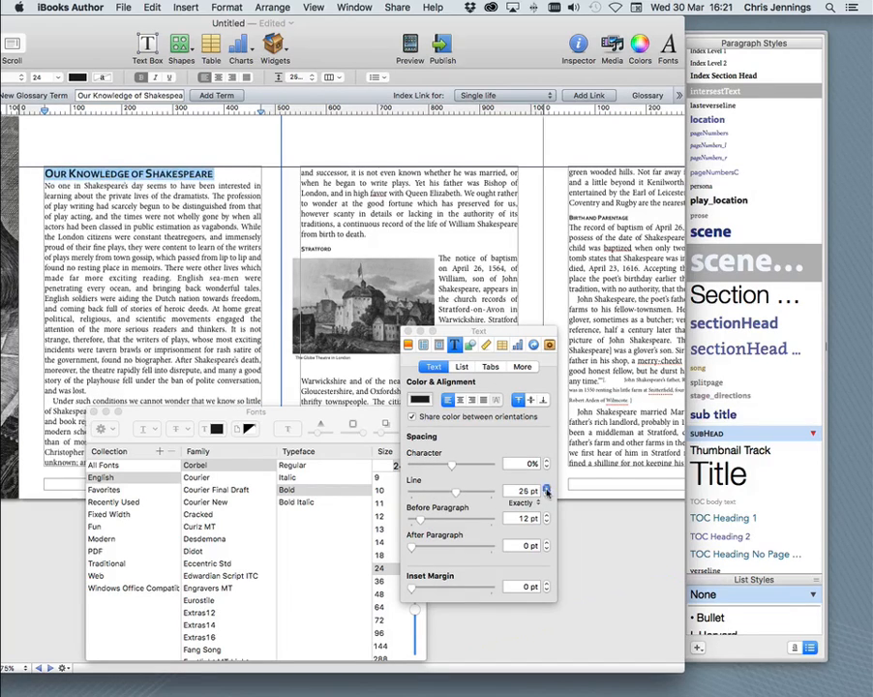
{"action": "left_click", "coordinate": [547, 490]}
{"action": "left_click", "coordinate": [546, 489]}
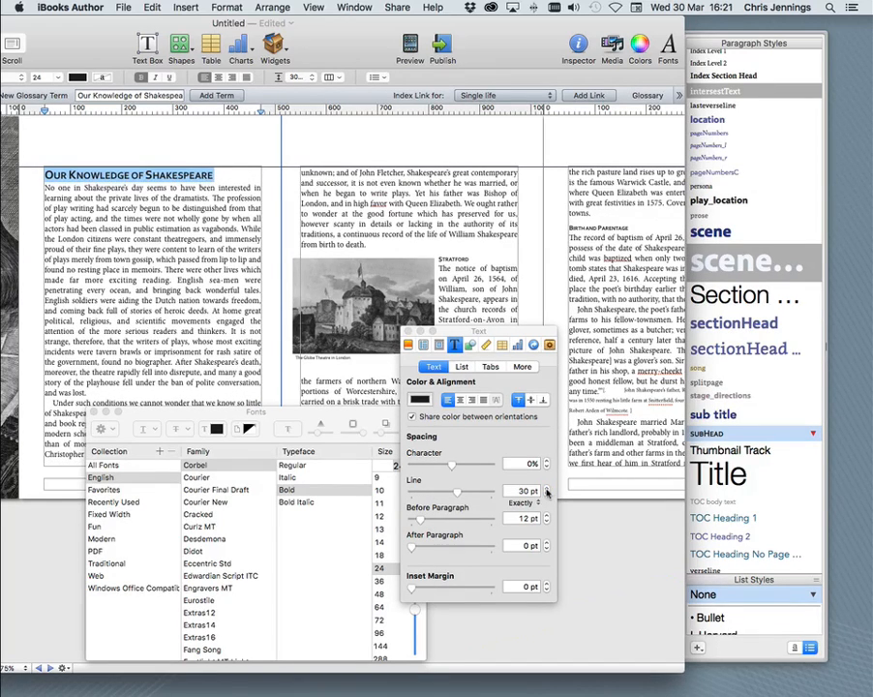
Redefine the subHead paragraph style from the selected heading, and move the Text inspector and Fonts window clear of the document.
{"action": "left_click", "coordinate": [814, 435]}
{"action": "left_click", "coordinate": [803, 449]}
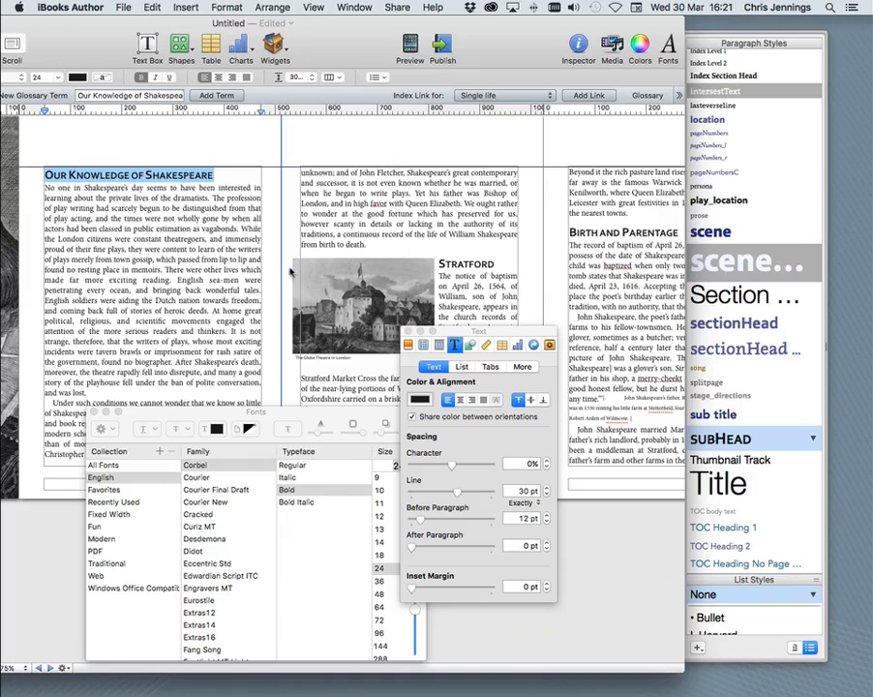
{"action": "left_click_drag", "start_coordinate": [452, 335], "coordinate": [871, 339]}
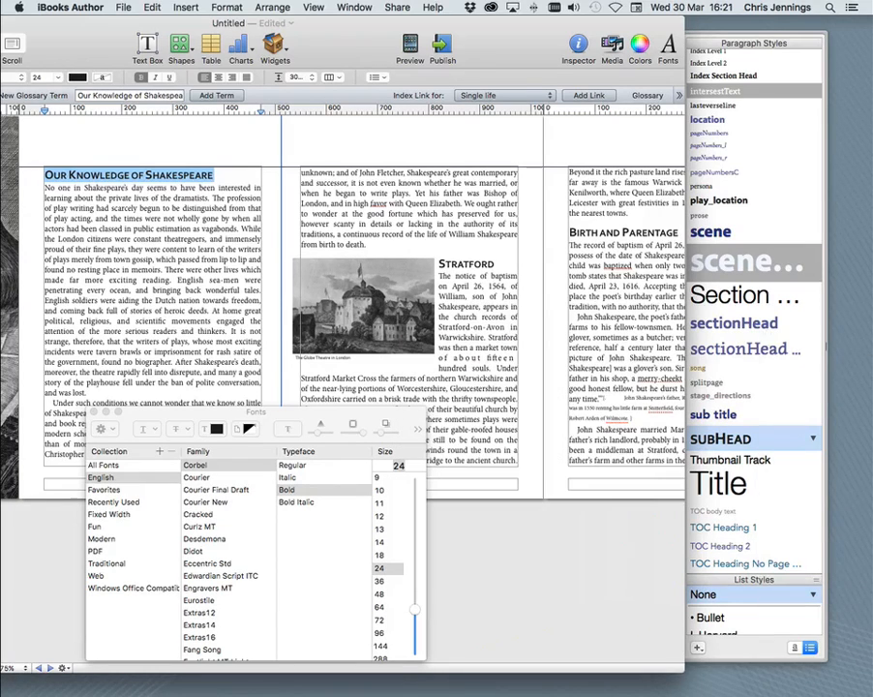
{"action": "left_click_drag", "start_coordinate": [338, 411], "coordinate": [872, 495]}
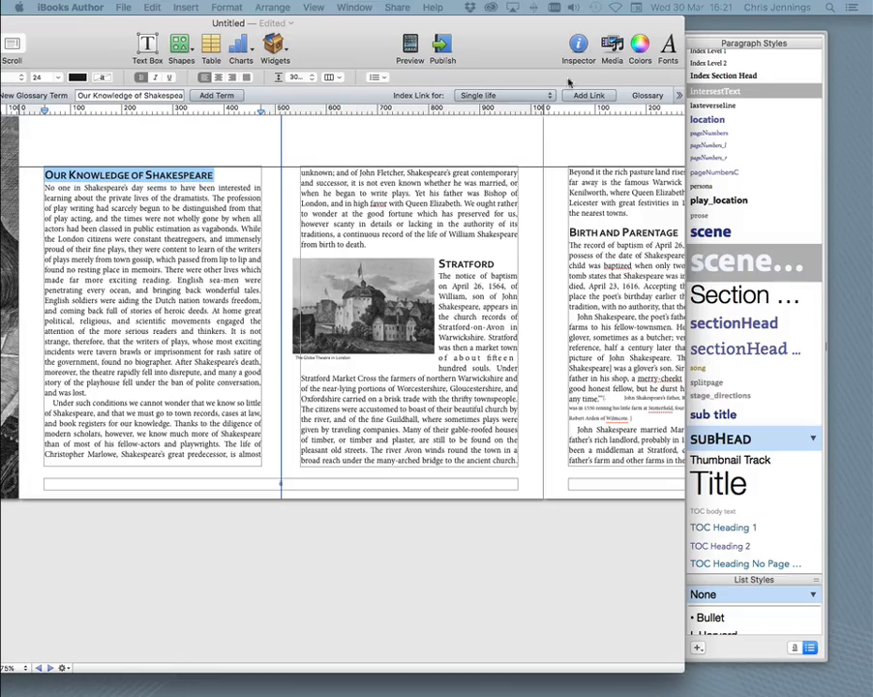
Bring the page thumbnails into view, review the subheadings on pages iii and iv, and return to page ii.
{"action": "left_click_drag", "start_coordinate": [516, 34], "coordinate": [679, 17]}
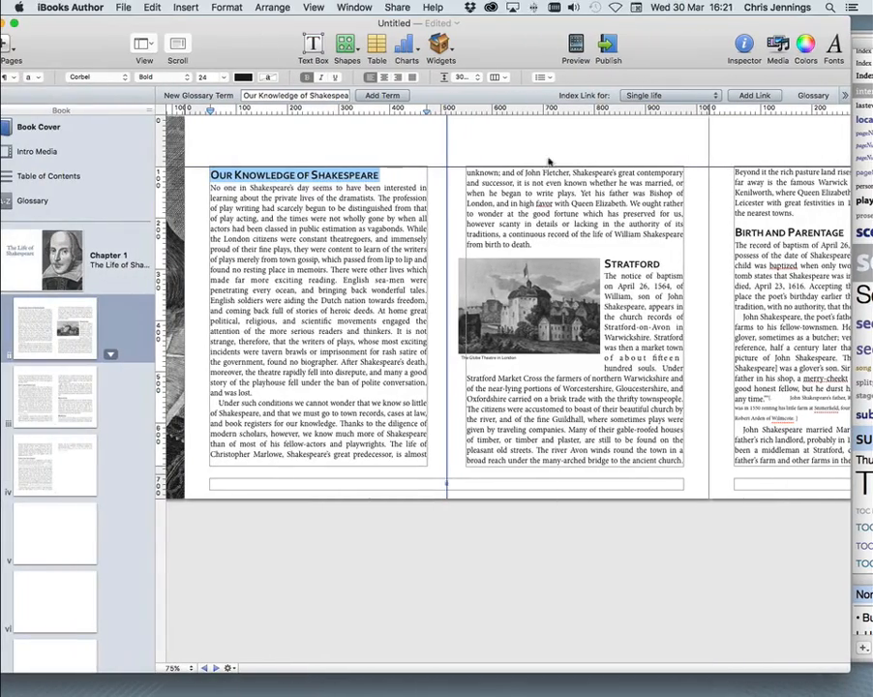
{"action": "left_click", "coordinate": [58, 388]}
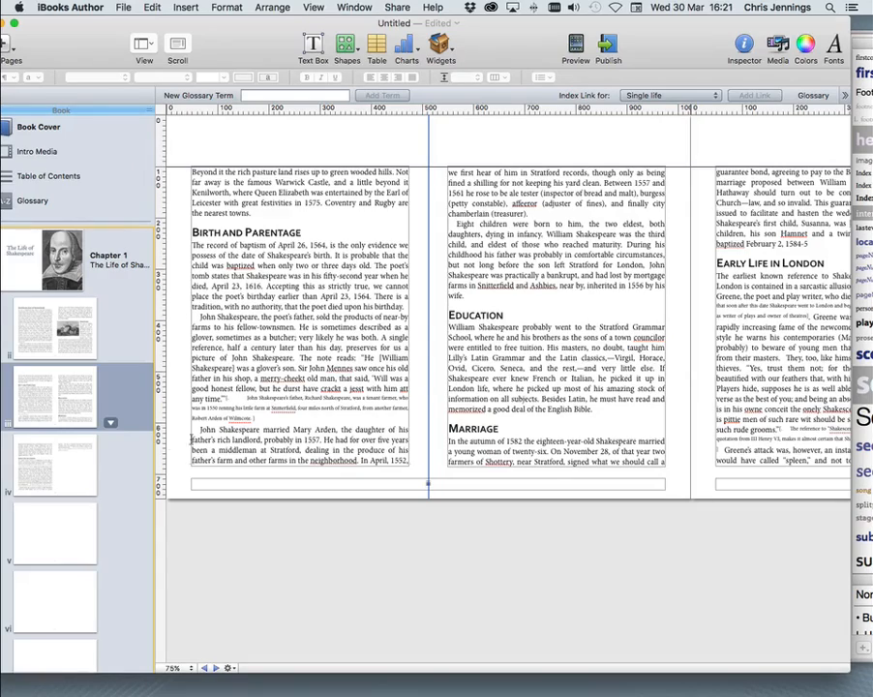
{"action": "left_click", "coordinate": [89, 456]}
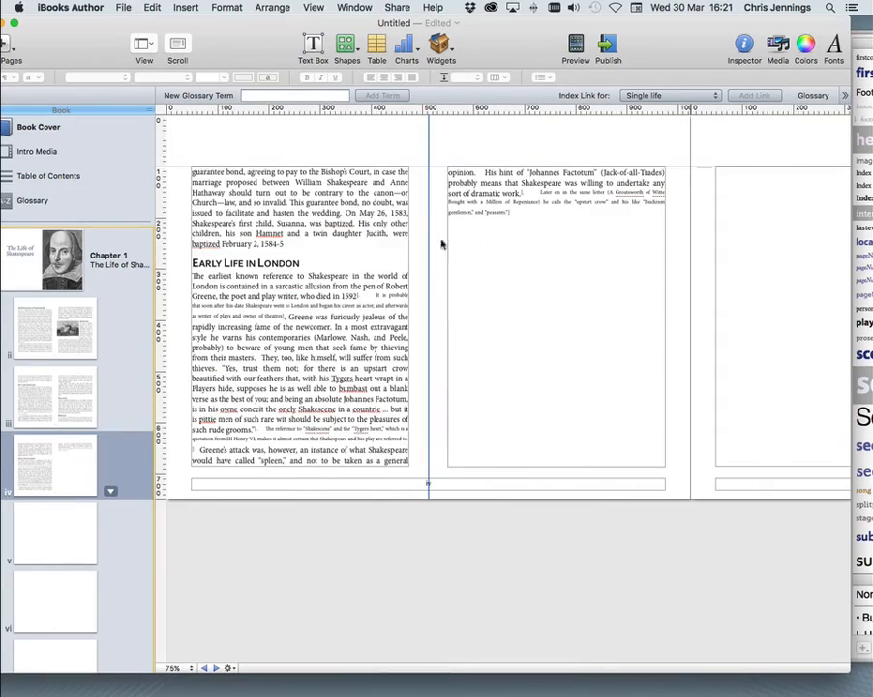
{"action": "key", "text": "Up"}
{"action": "key", "text": "Up"}
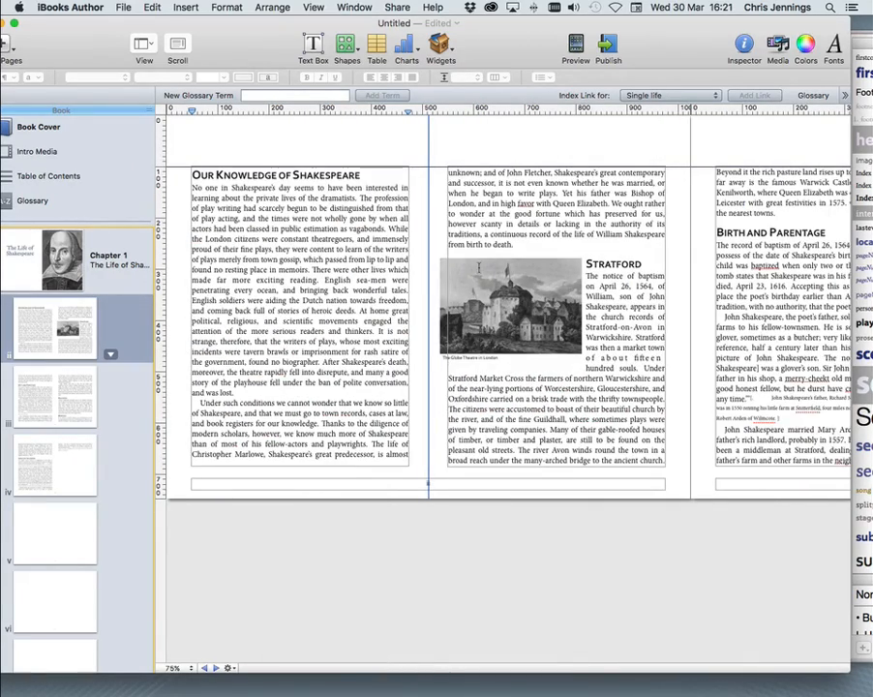
Align the Globe Theatre picture with the edge of its text column and enlarge it to the full column width.
{"action": "left_click", "coordinate": [490, 274]}
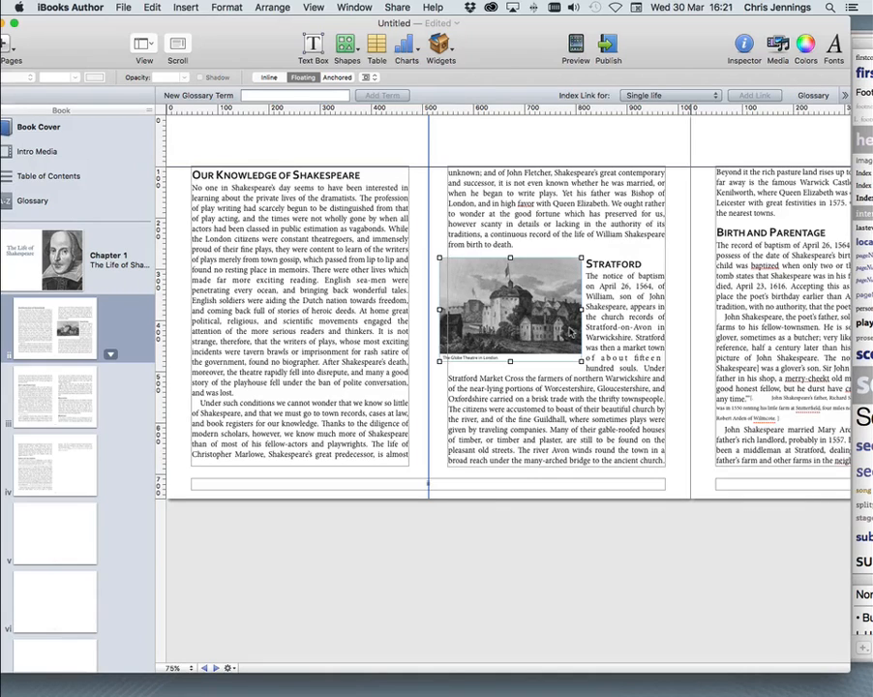
{"action": "left_click_drag", "start_coordinate": [478, 290], "coordinate": [488, 285]}
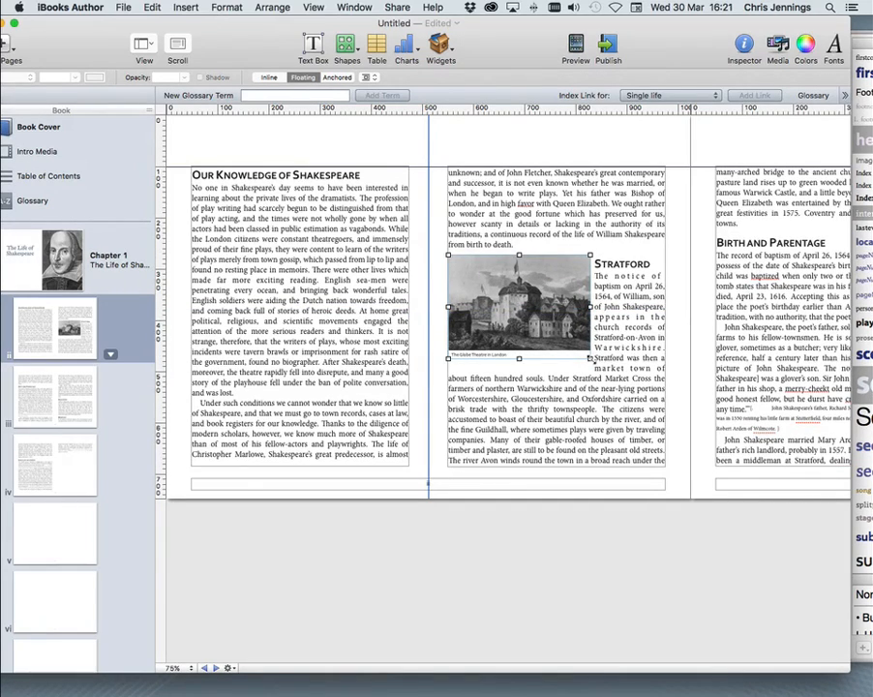
{"action": "left_click_drag", "start_coordinate": [590, 357], "coordinate": [646, 405]}
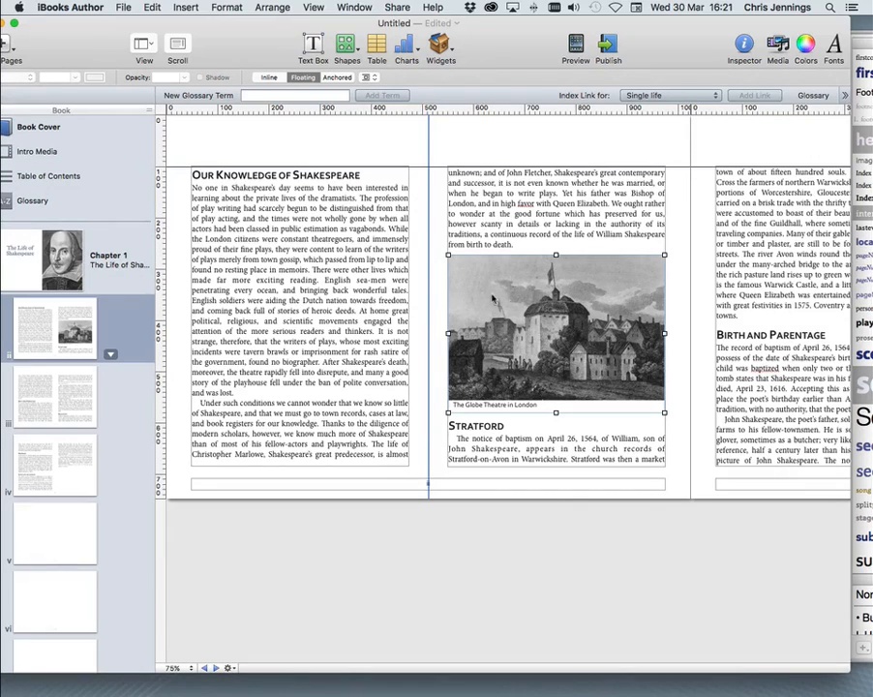
Open the Widget inspector for the Globe Theatre picture and check its Layout and Interaction options.
{"action": "left_click", "coordinate": [514, 297]}
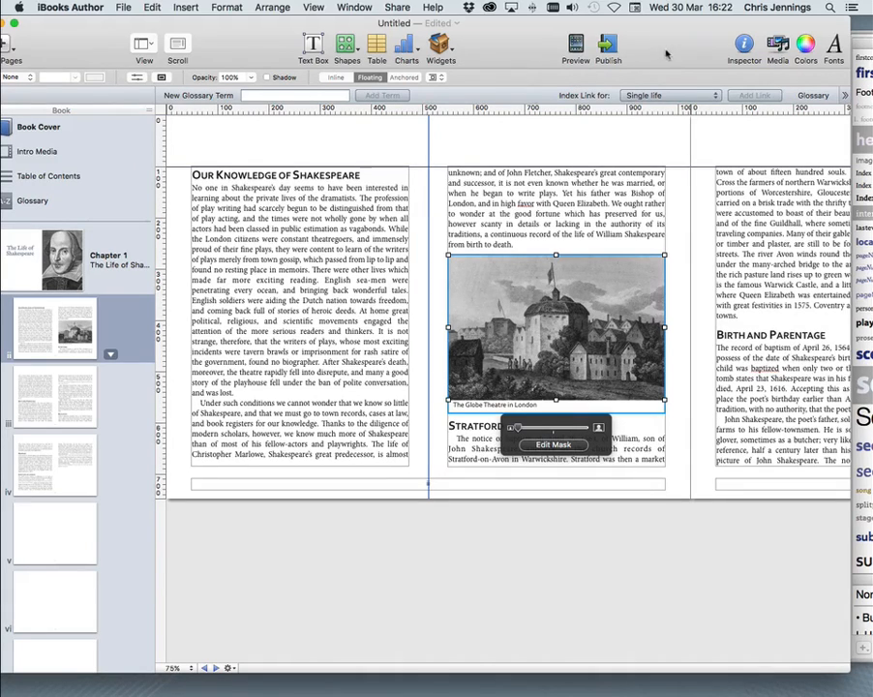
{"action": "left_click", "coordinate": [742, 45]}
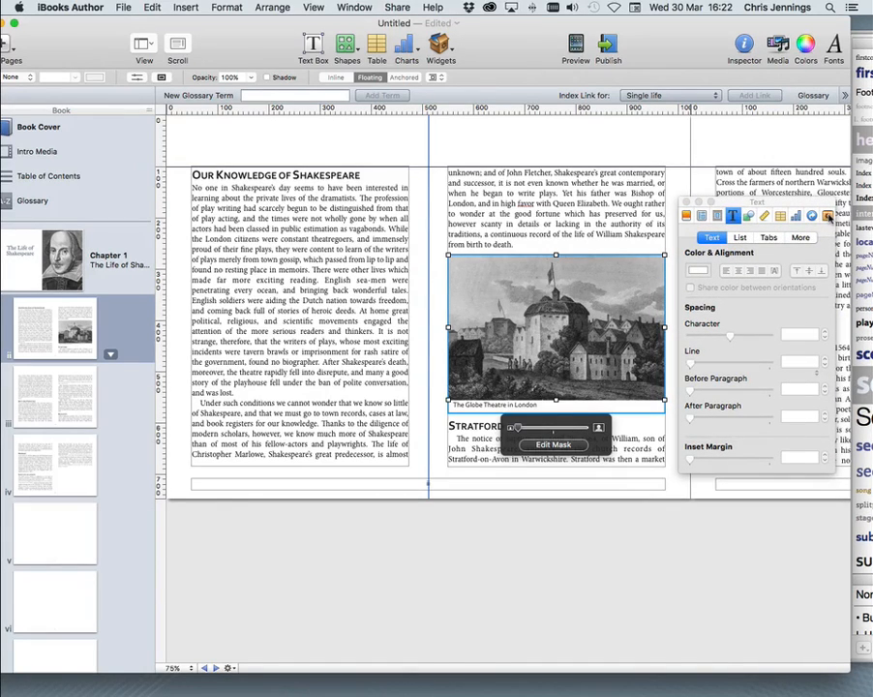
{"action": "left_click", "coordinate": [828, 217]}
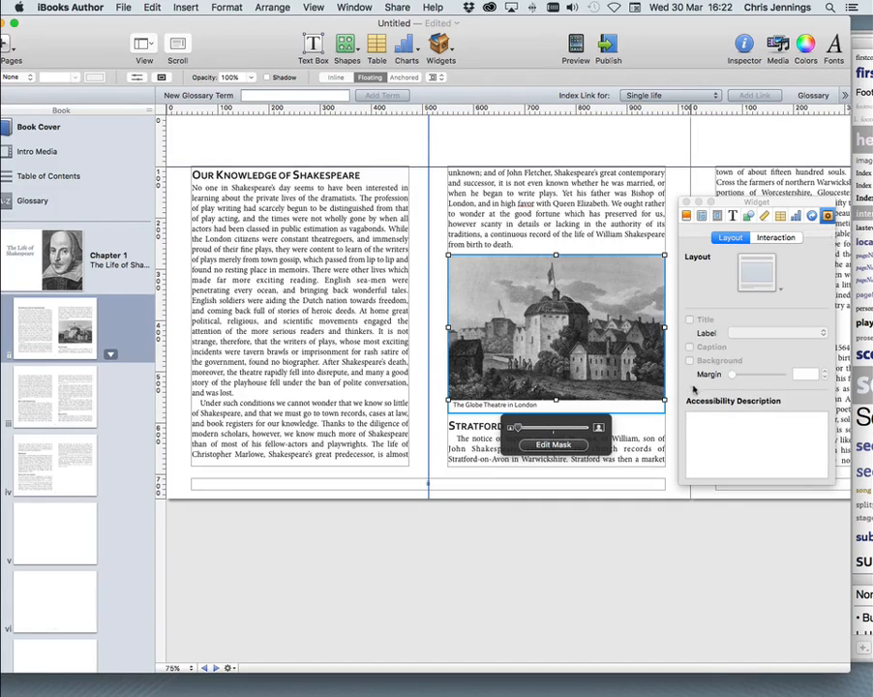
{"action": "left_click_drag", "start_coordinate": [583, 246], "coordinate": [576, 254]}
{"action": "left_click", "coordinate": [532, 281]}
{"action": "left_click", "coordinate": [775, 237]}
{"action": "left_click", "coordinate": [732, 237]}
{"action": "left_click", "coordinate": [576, 242]}
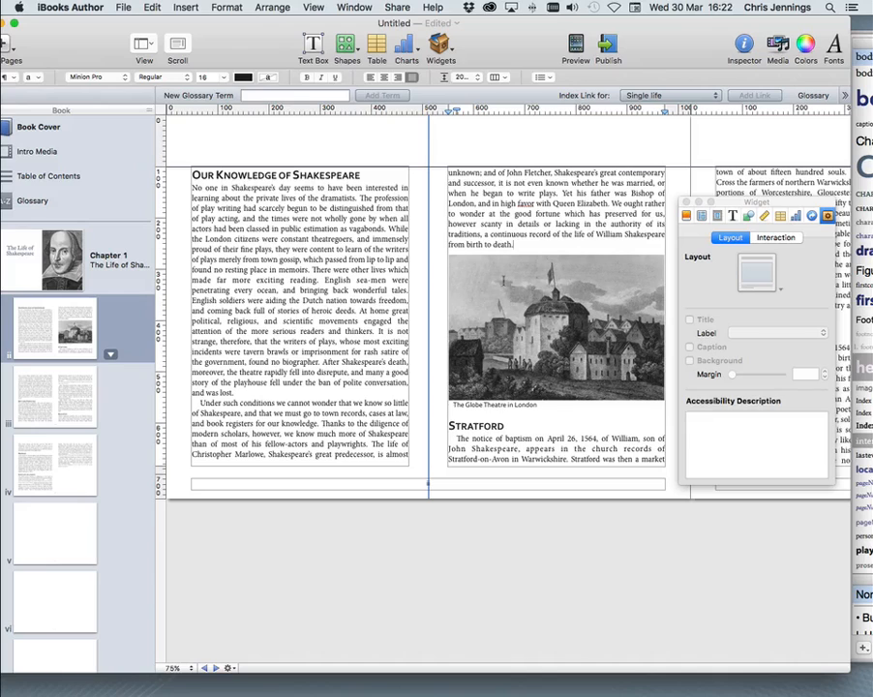
Select the whole Globe Theatre picture and caption group and ungroup it.
{"action": "left_click", "coordinate": [504, 284]}
{"action": "left_click", "coordinate": [504, 284]}
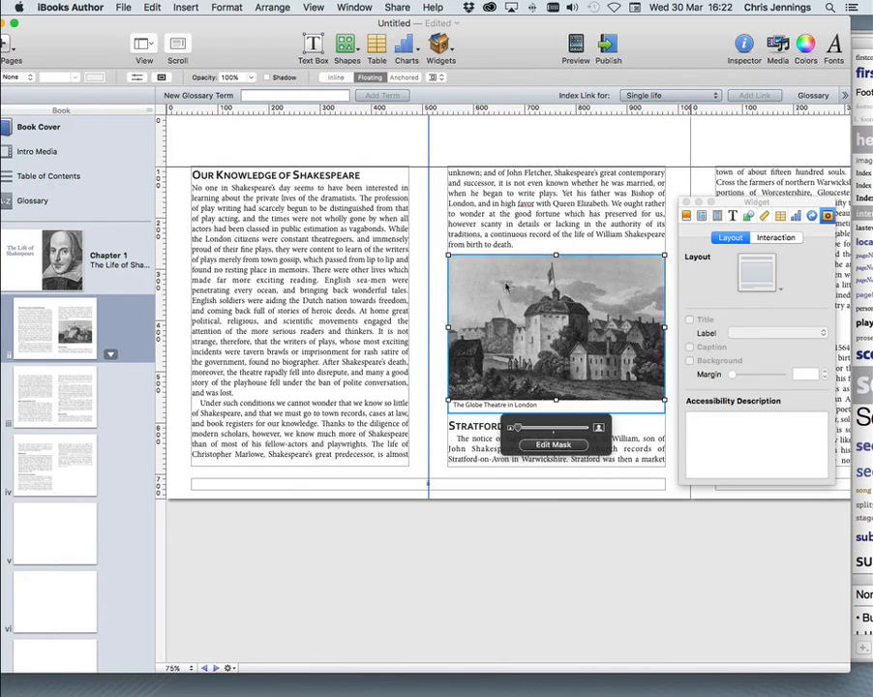
{"action": "left_click", "coordinate": [533, 226]}
{"action": "left_click", "coordinate": [522, 281]}
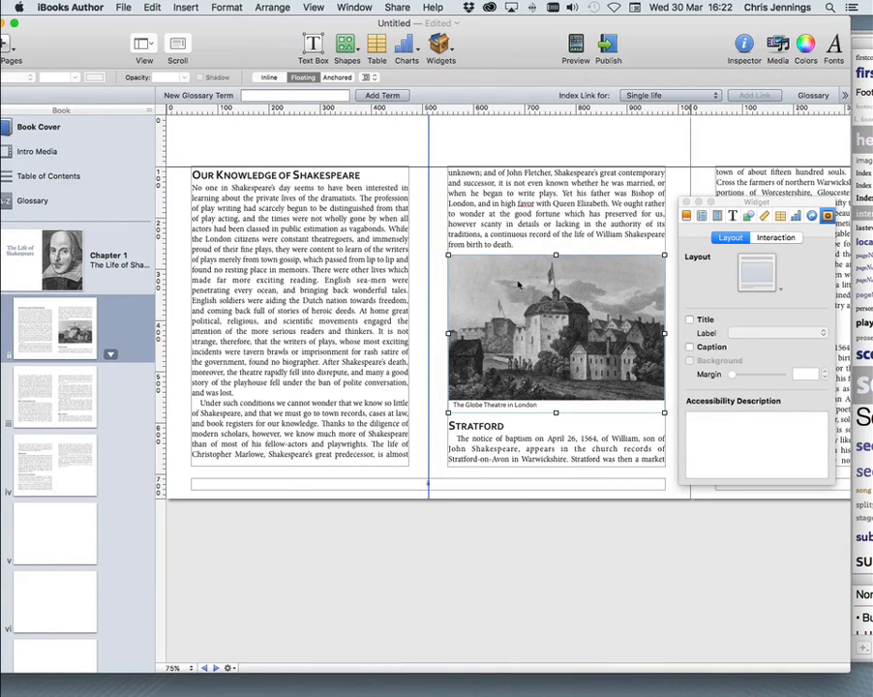
{"action": "left_click", "coordinate": [224, 8]}
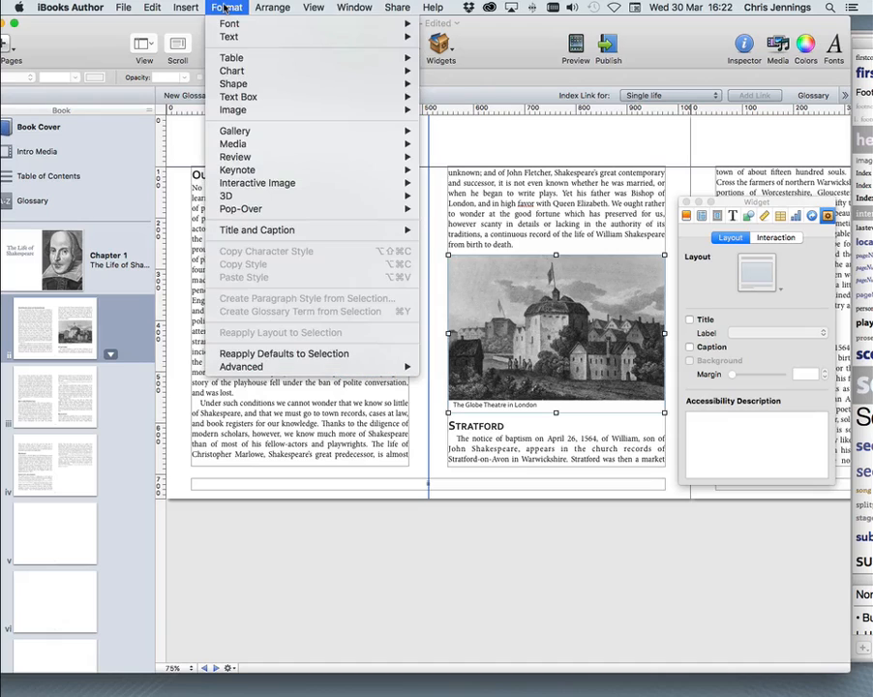
{"action": "mouse_move", "coordinate": [265, 7]}
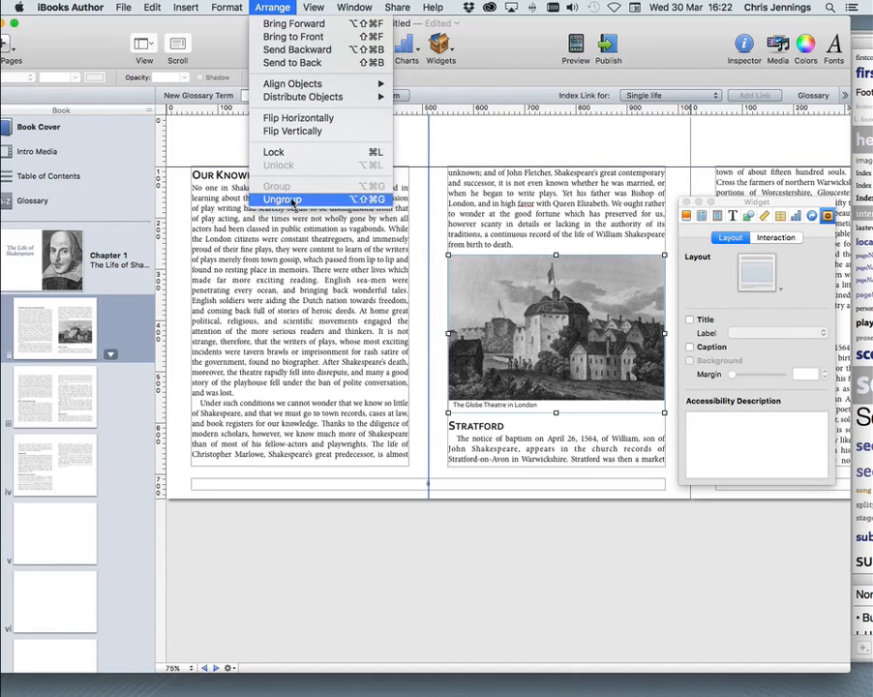
{"action": "left_click", "coordinate": [283, 199]}
{"action": "left_click", "coordinate": [556, 574]}
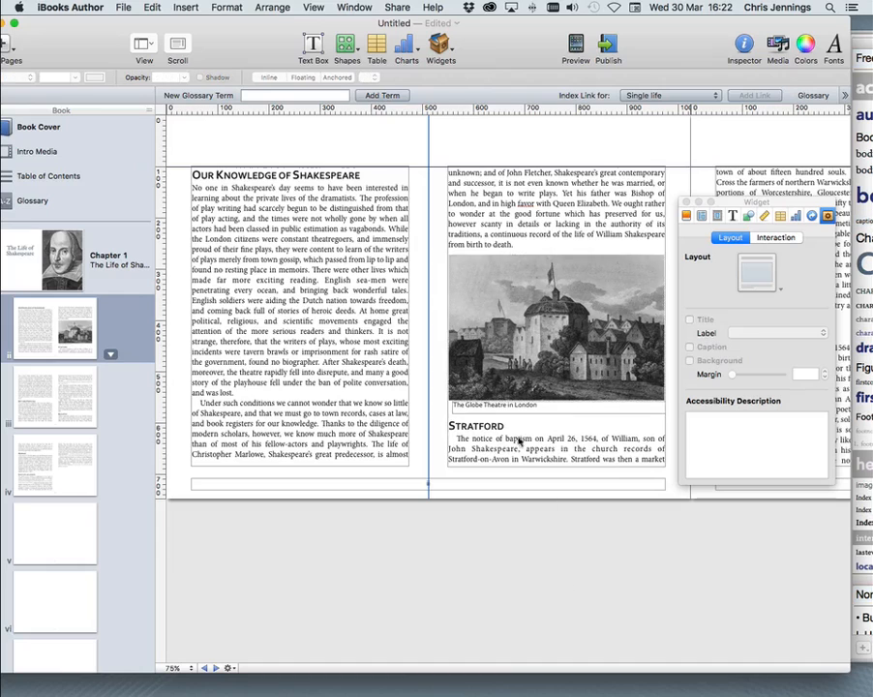
Move the separate "The Globe Theatre in London" caption box above the "Our Knowledge of Shakespeare" heading.
{"action": "left_click", "coordinate": [493, 301]}
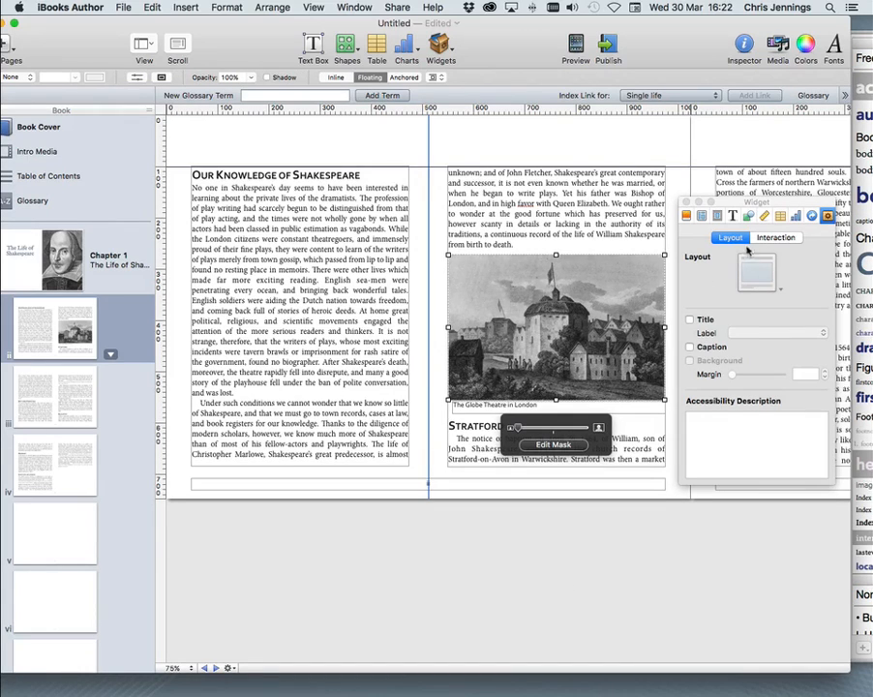
{"action": "left_click", "coordinate": [504, 407]}
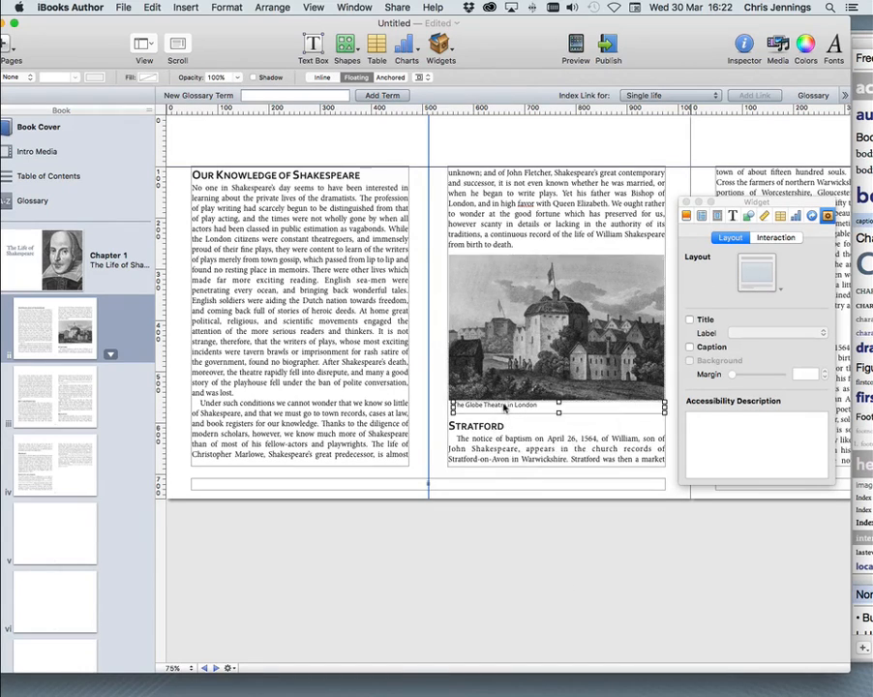
{"action": "left_click_drag", "start_coordinate": [495, 409], "coordinate": [249, 143]}
{"action": "double_click", "coordinate": [249, 140]}
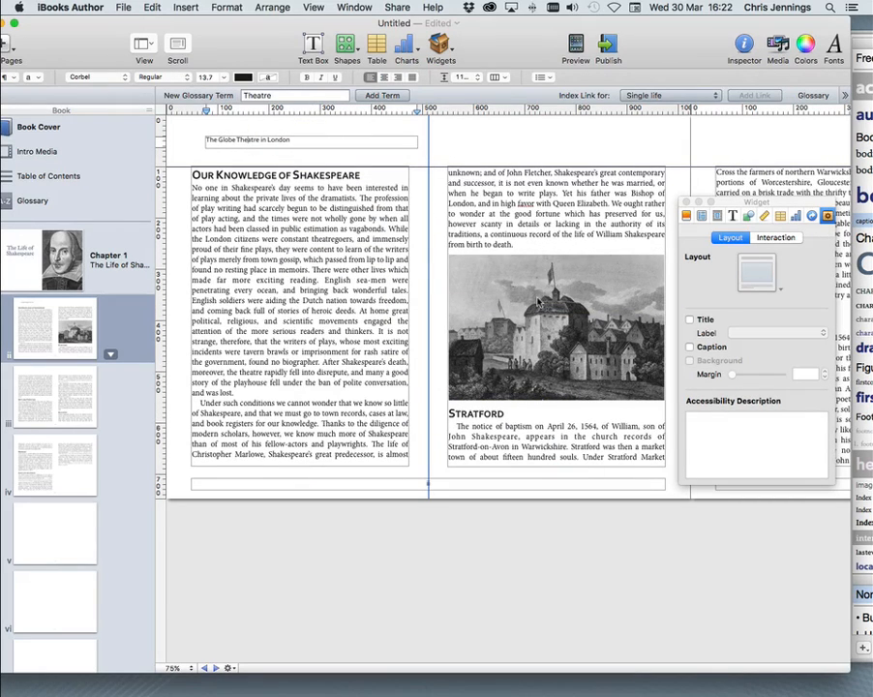
Set the Globe Theatre picture to go full-screen and turn on its widget caption.
{"action": "left_click", "coordinate": [537, 303]}
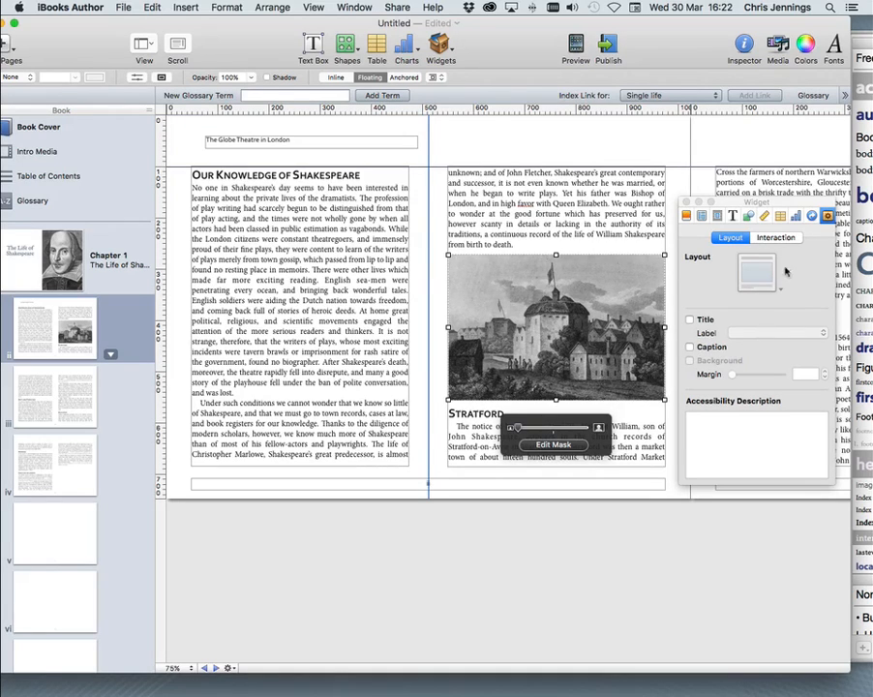
{"action": "left_click", "coordinate": [778, 238]}
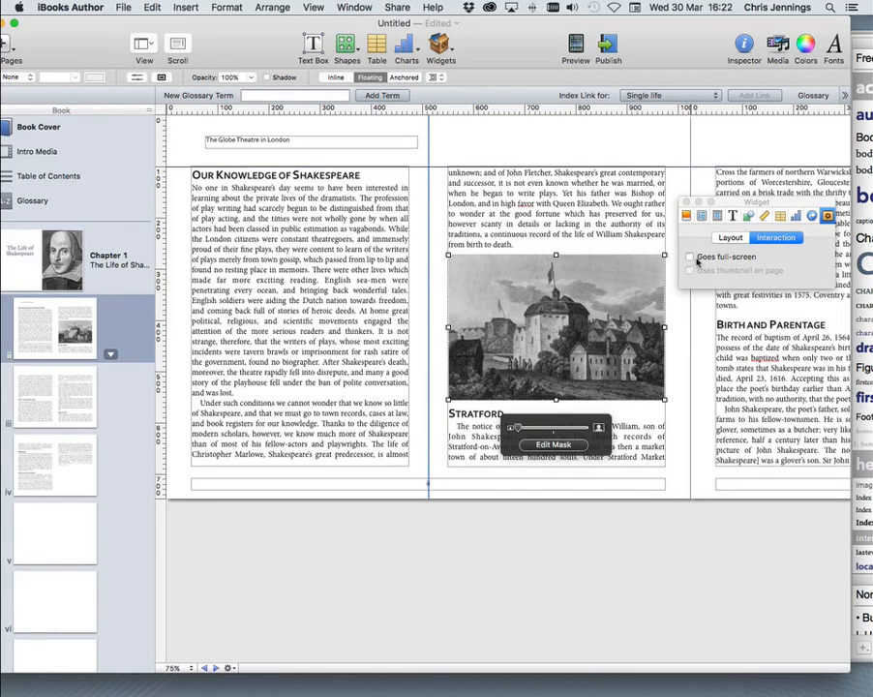
{"action": "left_click", "coordinate": [690, 258]}
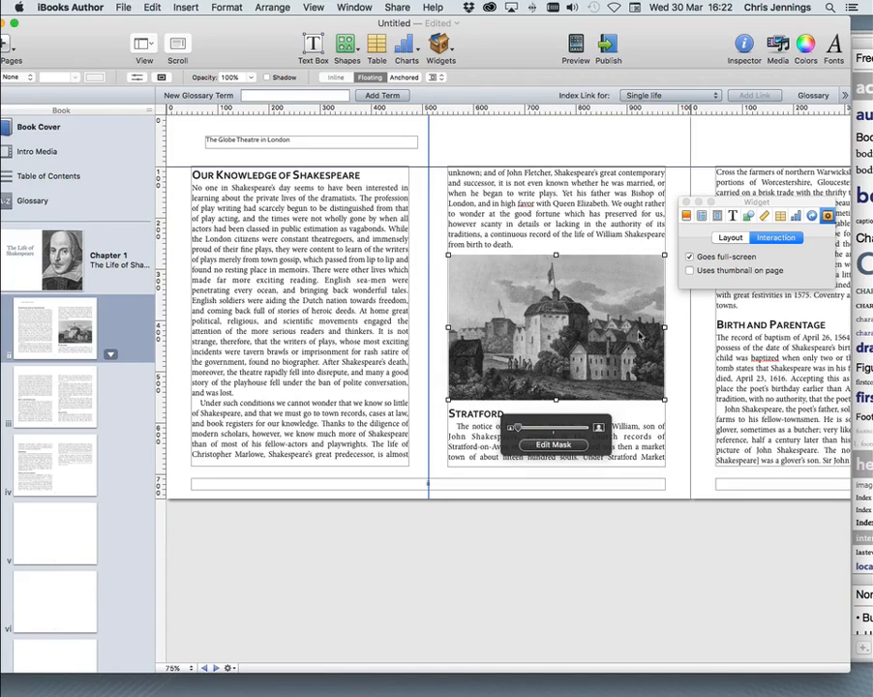
{"action": "left_click", "coordinate": [728, 237]}
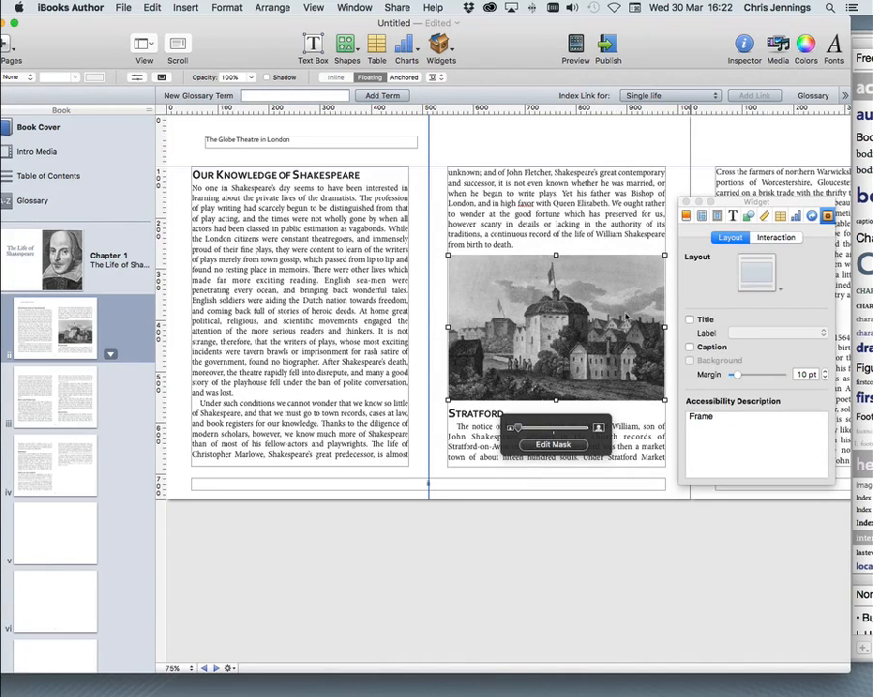
{"action": "left_click", "coordinate": [691, 347]}
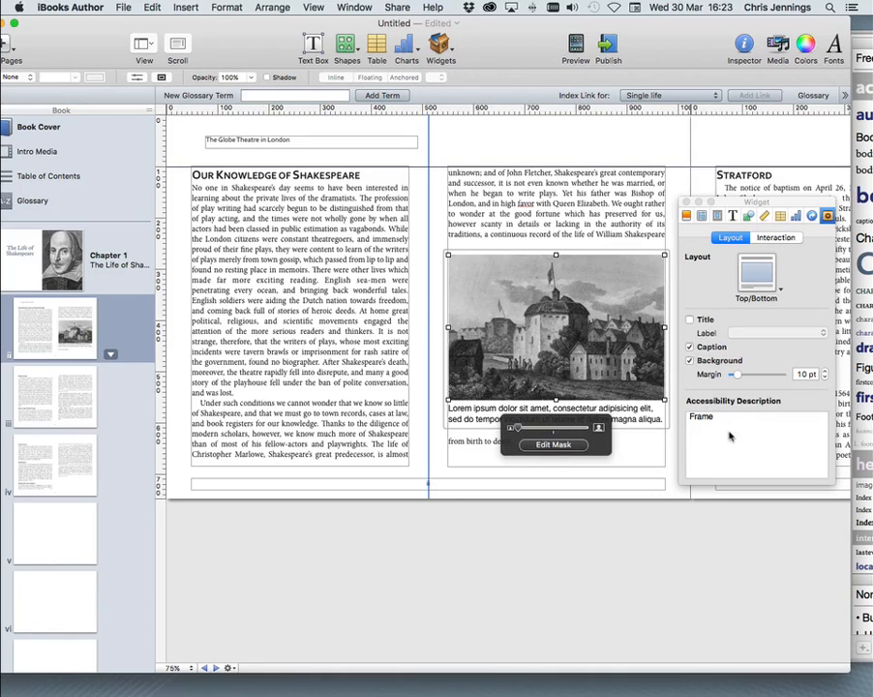
Replace the picture's placeholder caption and its accessibility description with "The Globe Theatre in London", copied from the separate caption box.
{"action": "left_click", "coordinate": [301, 139]}
{"action": "double_click", "coordinate": [301, 138]}
{"action": "left_click_drag", "start_coordinate": [301, 138], "coordinate": [203, 137]}
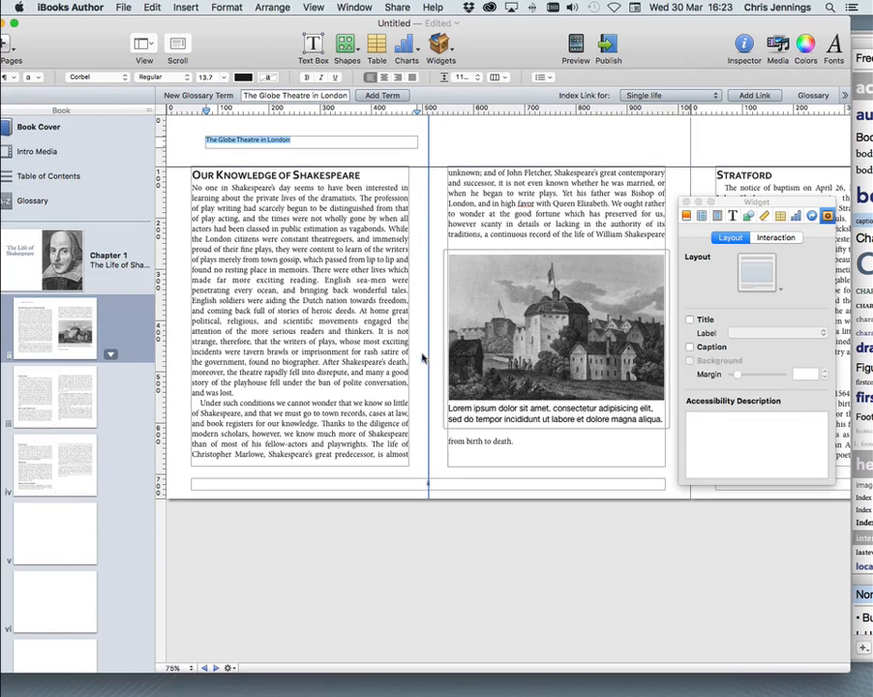
{"action": "left_click", "coordinate": [628, 420]}
{"action": "double_click", "coordinate": [658, 418]}
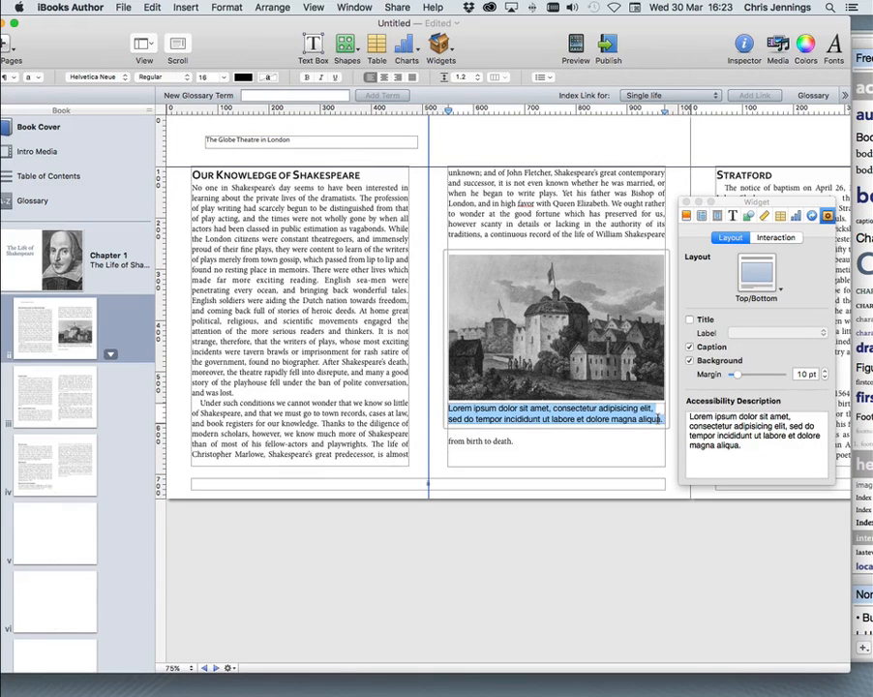
{"action": "type", "text": "The Globe Theatre in London"}
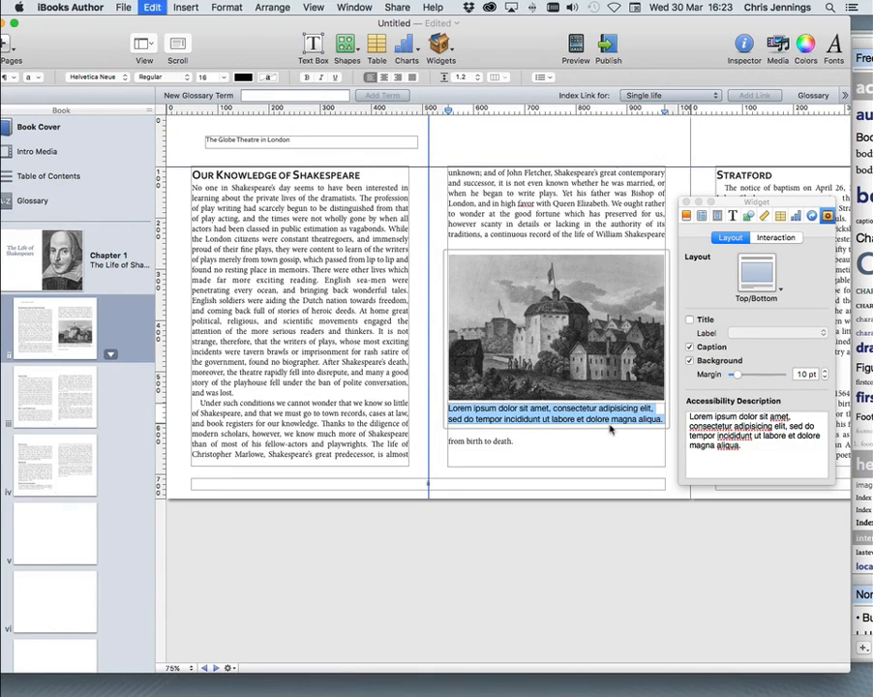
{"action": "left_click_drag", "start_coordinate": [769, 460], "coordinate": [687, 420]}
{"action": "type", "text": "The Globe Theatre in London"}
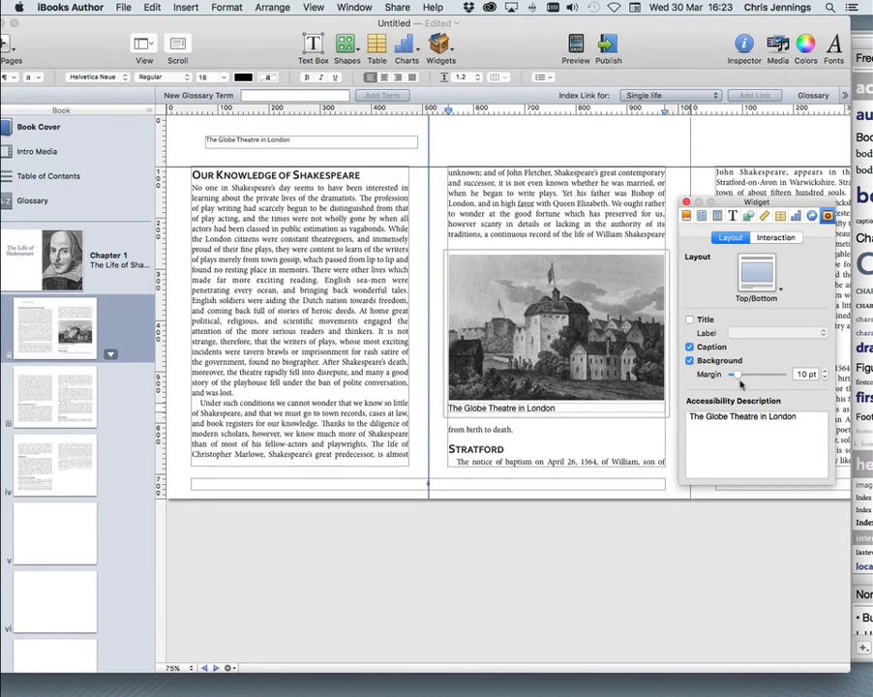
Set the picture widget's margin to 0 pt and resize the widget to match the text column's width.
{"action": "left_click_drag", "start_coordinate": [739, 380], "coordinate": [724, 376]}
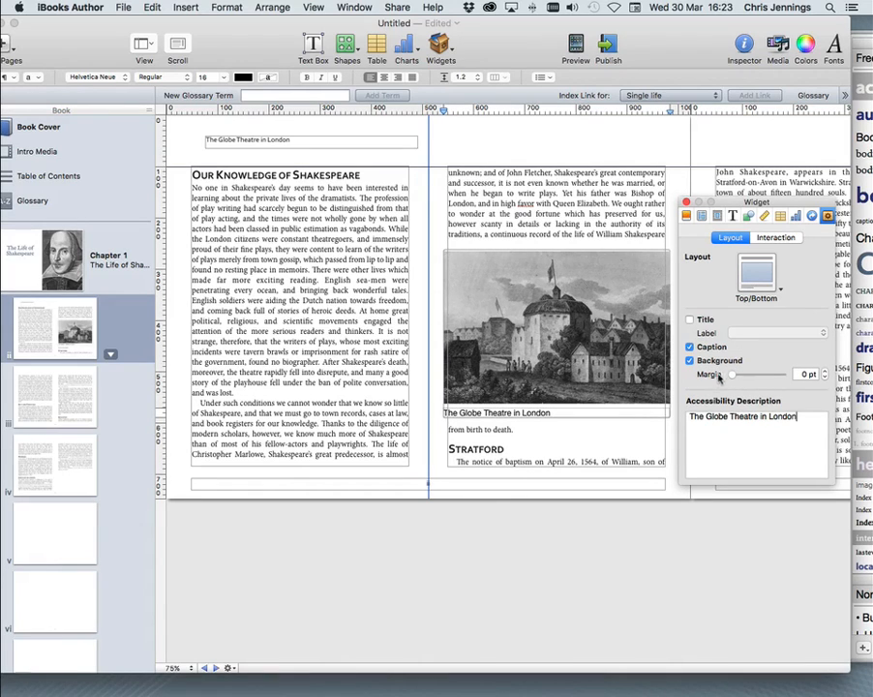
{"action": "left_click", "coordinate": [573, 531]}
{"action": "left_click", "coordinate": [494, 321]}
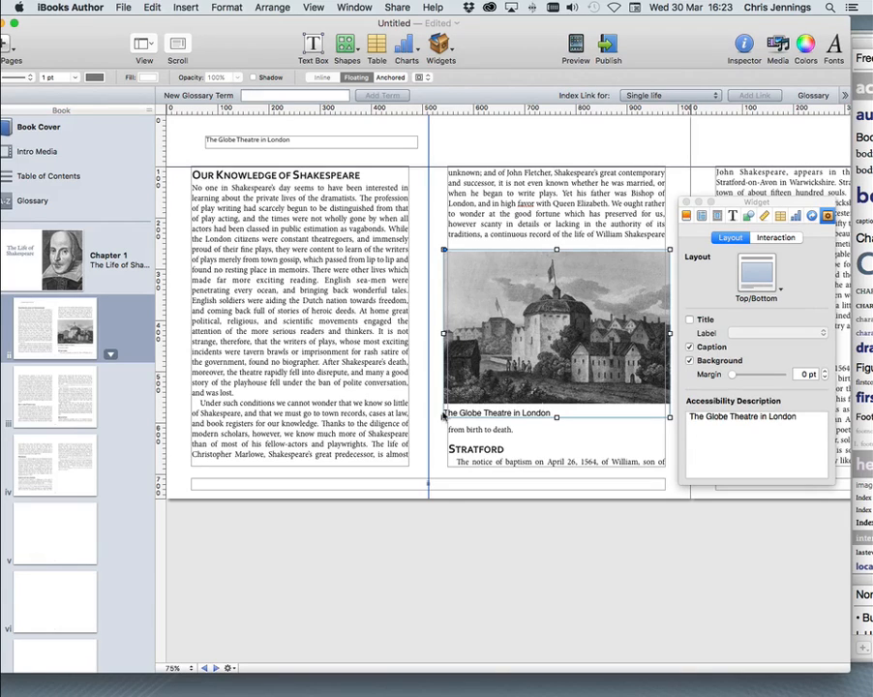
{"action": "left_click_drag", "start_coordinate": [442, 416], "coordinate": [448, 412]}
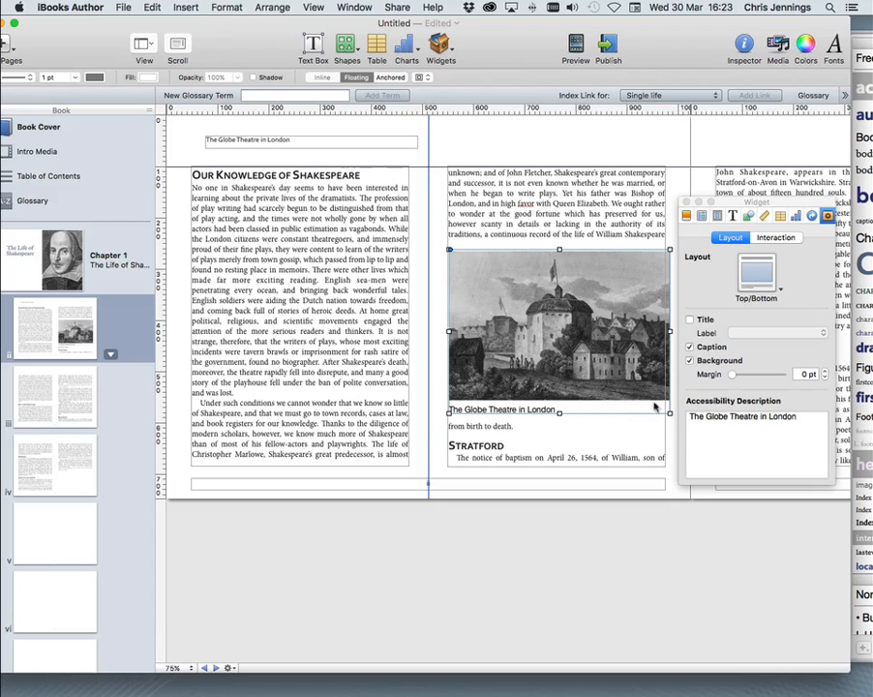
{"action": "left_click_drag", "start_coordinate": [670, 413], "coordinate": [663, 408]}
{"action": "left_click", "coordinate": [565, 487]}
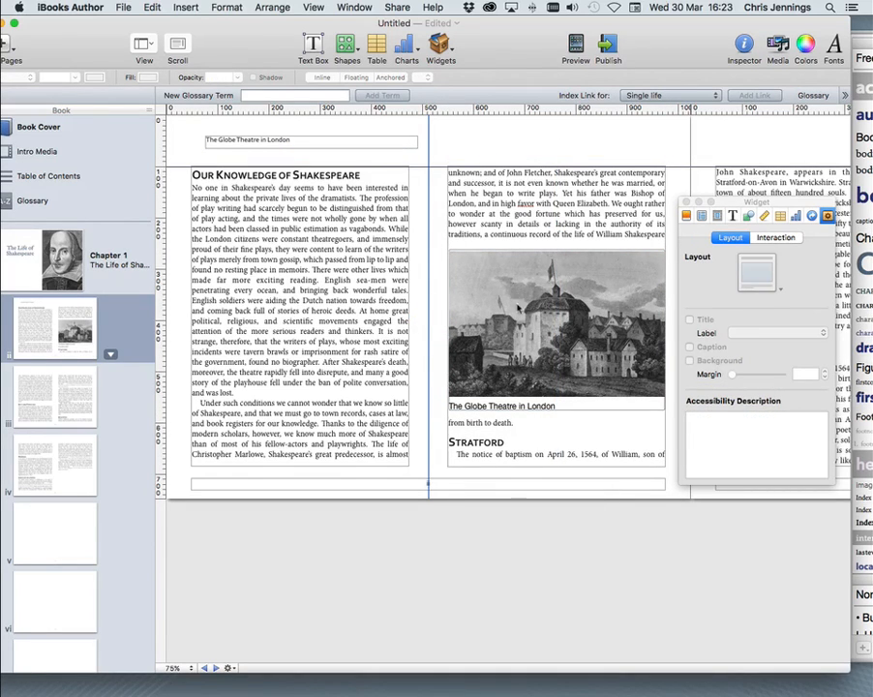
Move the Globe Theatre picture widget slightly down its text column so it sits directly above the "Stratford" heading.
{"action": "left_click_drag", "start_coordinate": [515, 303], "coordinate": [524, 341]}
{"action": "left_click", "coordinate": [519, 489]}
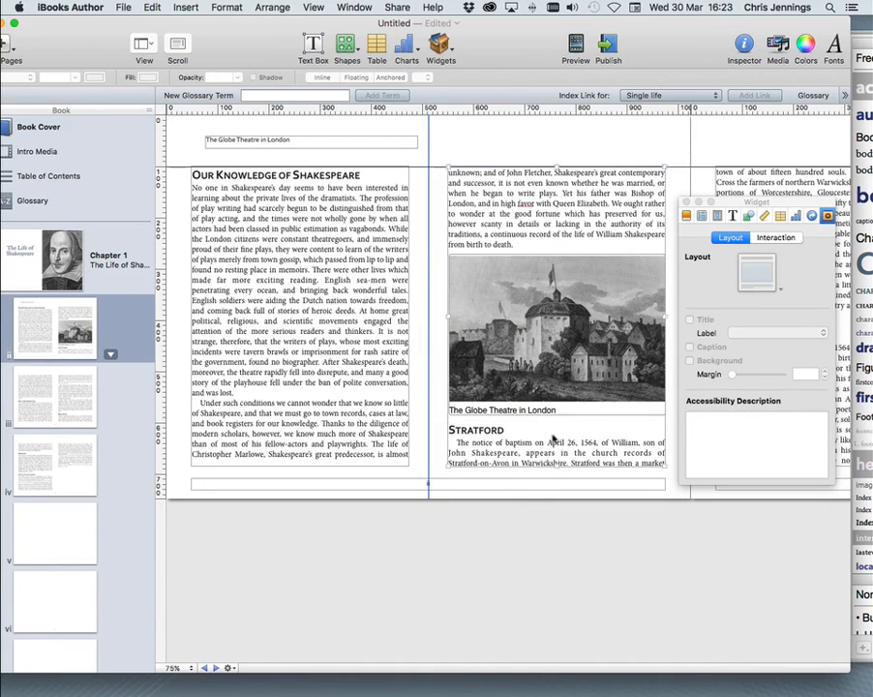
Examine the small bracketed footnotes running inside the body text of pages iii and iv at 150% zoom.
{"action": "left_click", "coordinate": [37, 399]}
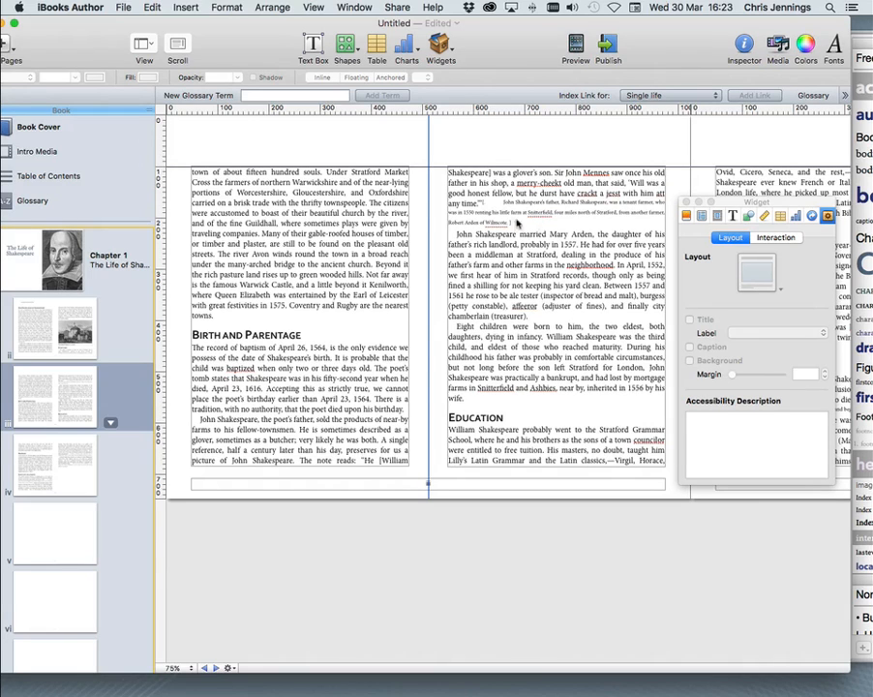
{"action": "left_click_drag", "start_coordinate": [729, 207], "coordinate": [722, 260]}
{"action": "left_click_drag", "start_coordinate": [723, 260], "coordinate": [723, 319]}
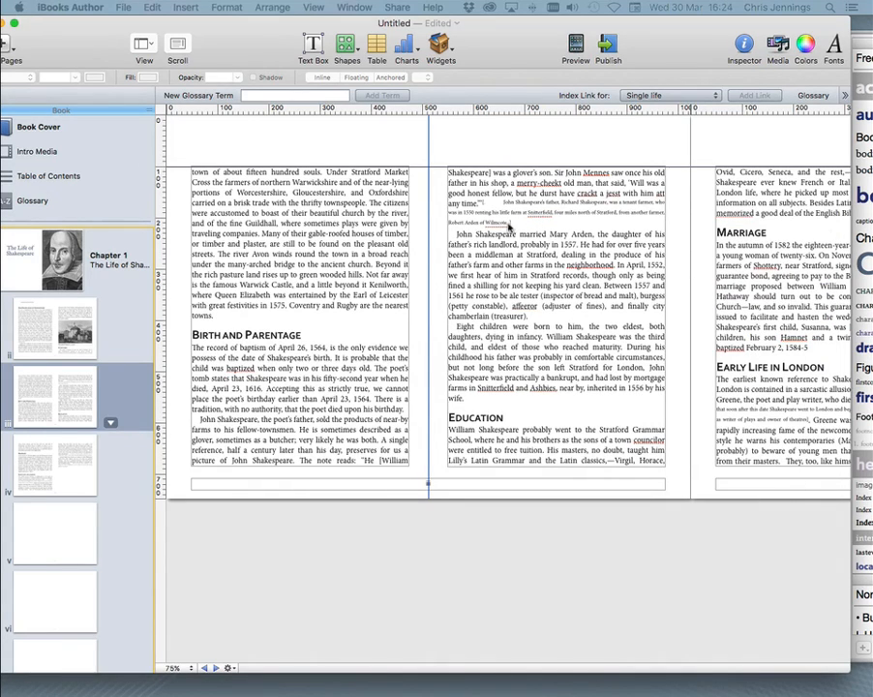
{"action": "left_click", "coordinate": [189, 668]}
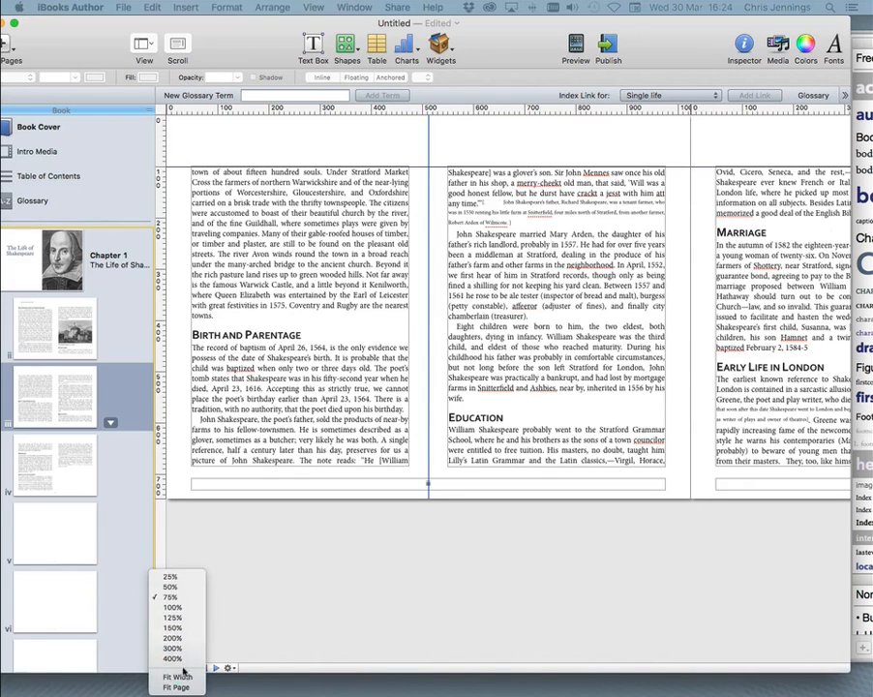
{"action": "left_click", "coordinate": [174, 627]}
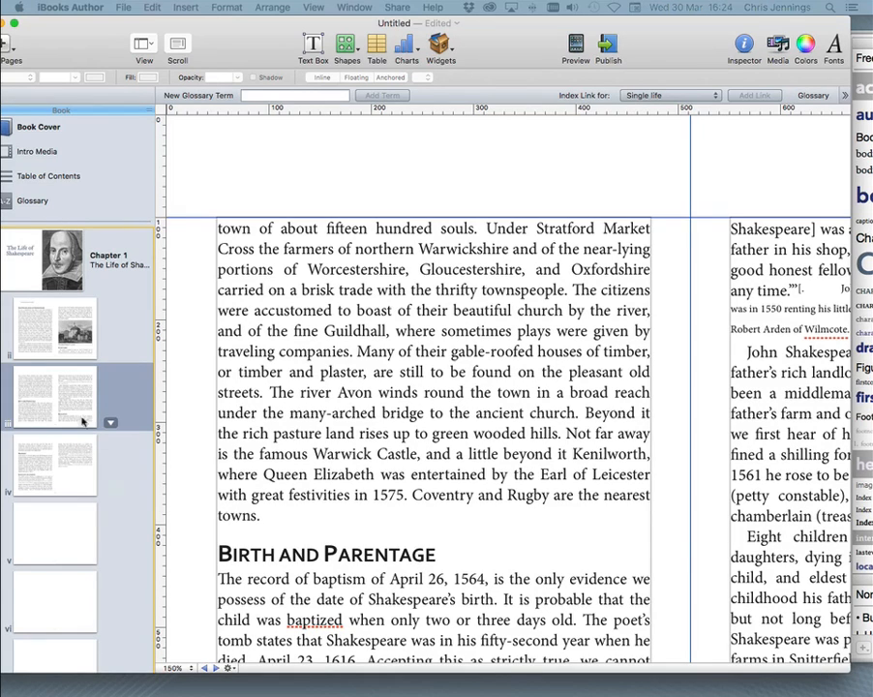
{"action": "left_click", "coordinate": [58, 458]}
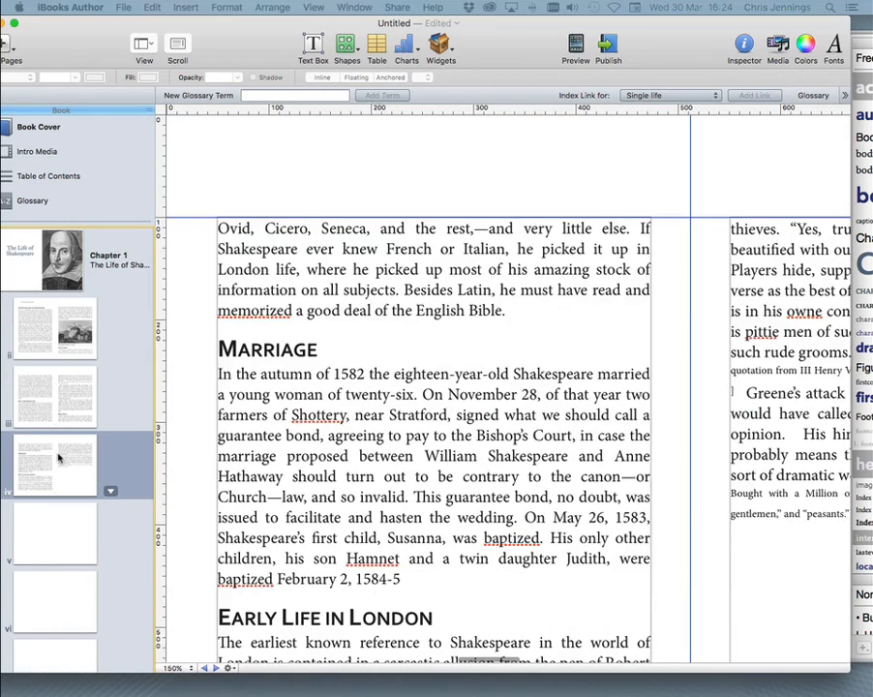
{"action": "left_click", "coordinate": [60, 407]}
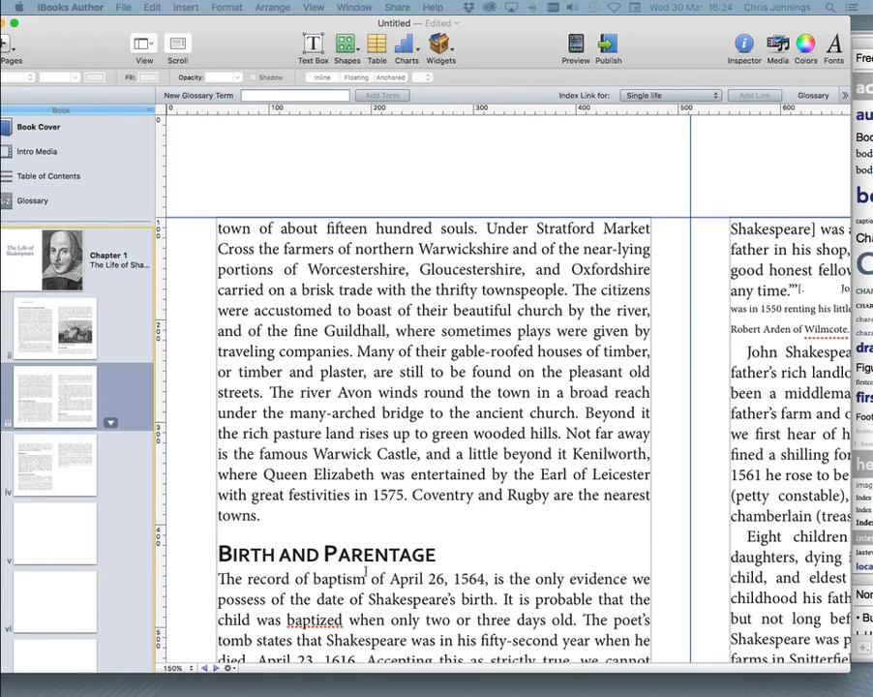
{"action": "left_click", "coordinate": [215, 667]}
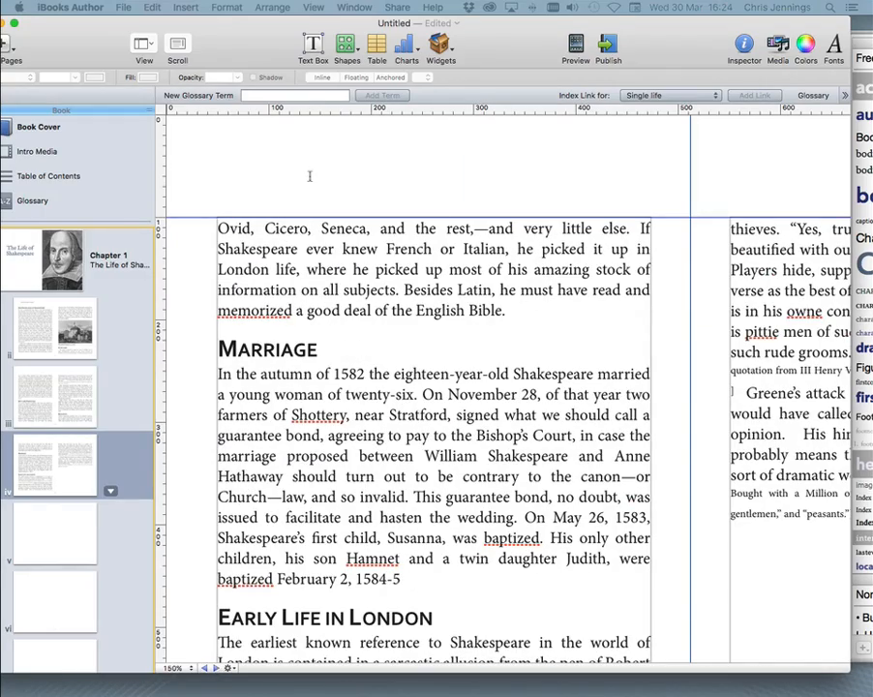
{"action": "left_click", "coordinate": [73, 392]}
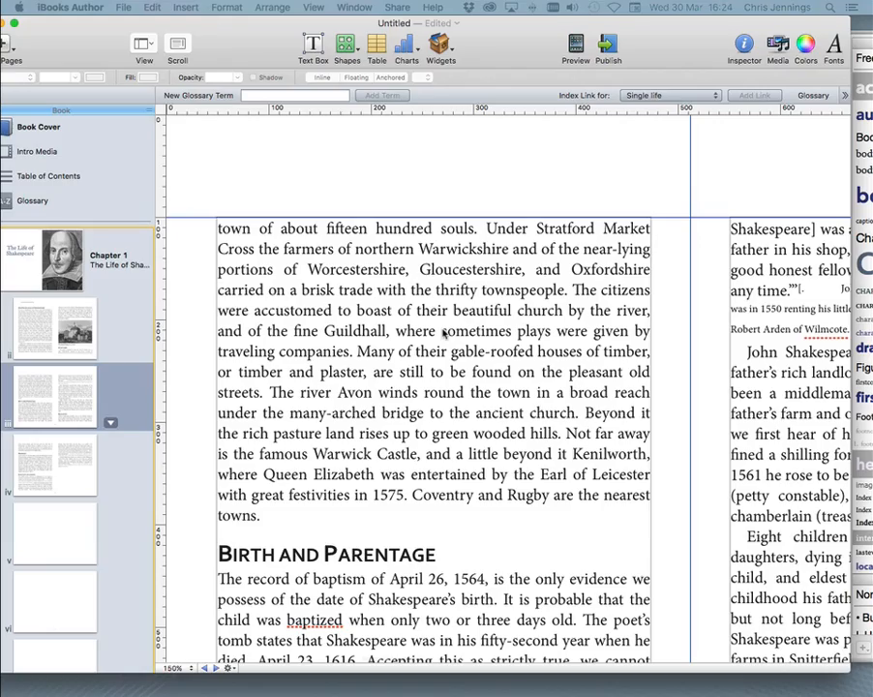
Compare the inline footnotes on both pages and bring the whole of page iv into view at 100% zoom.
{"action": "left_click_drag", "start_coordinate": [724, 38], "coordinate": [505, 48]}
{"action": "left_click_drag", "start_coordinate": [631, 177], "coordinate": [798, 179]}
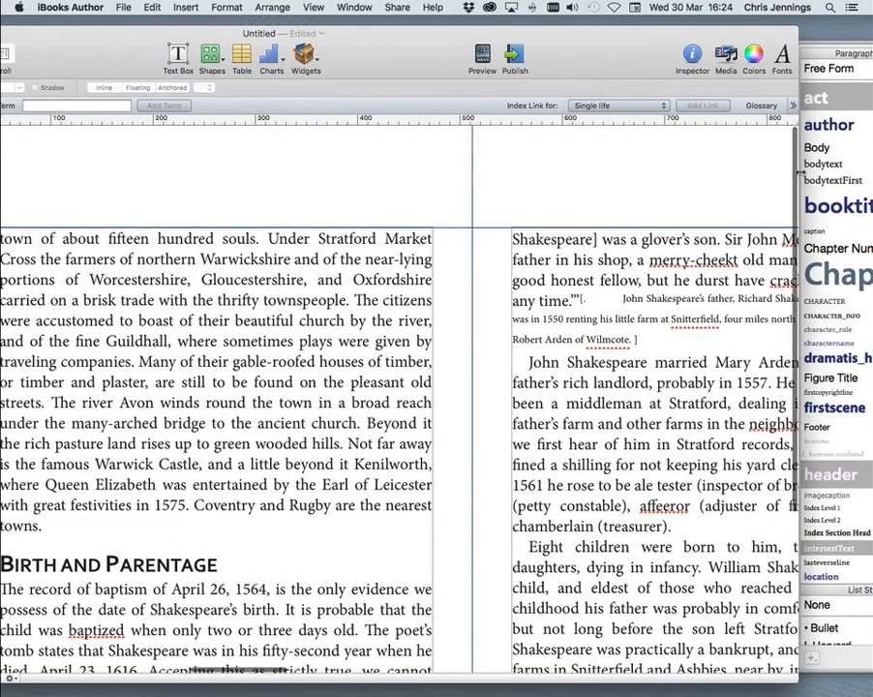
{"action": "left_click", "coordinate": [552, 259]}
{"action": "left_click_drag", "start_coordinate": [350, 60], "coordinate": [645, 50]}
{"action": "left_click", "coordinate": [146, 422]}
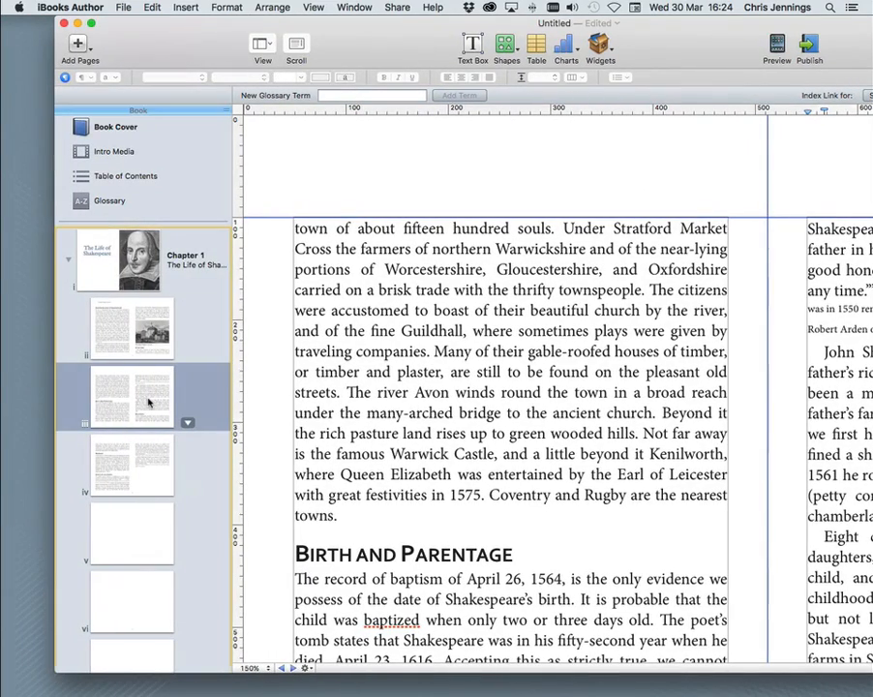
{"action": "left_click", "coordinate": [155, 462]}
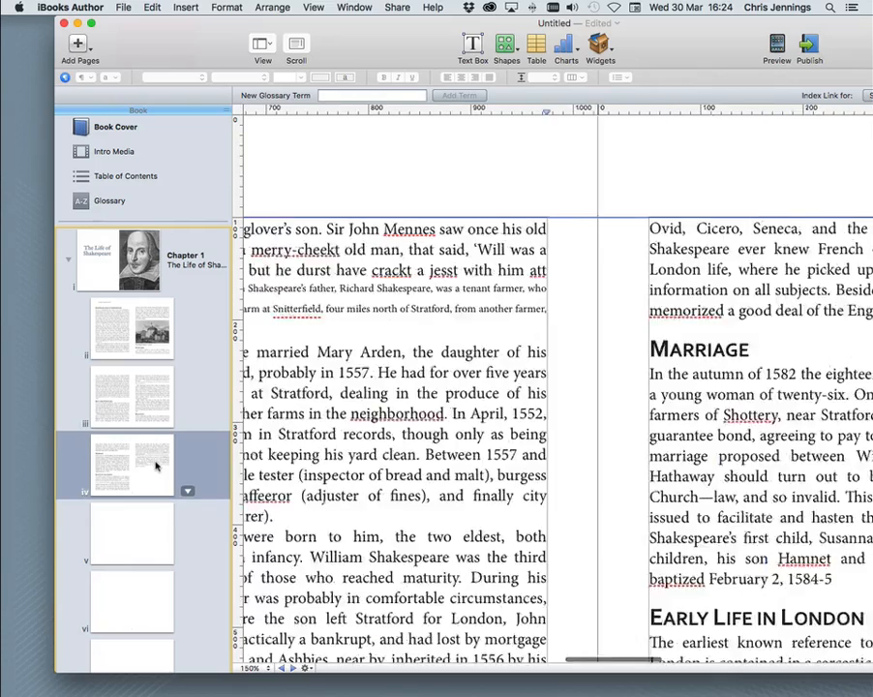
{"action": "left_click", "coordinate": [252, 667]}
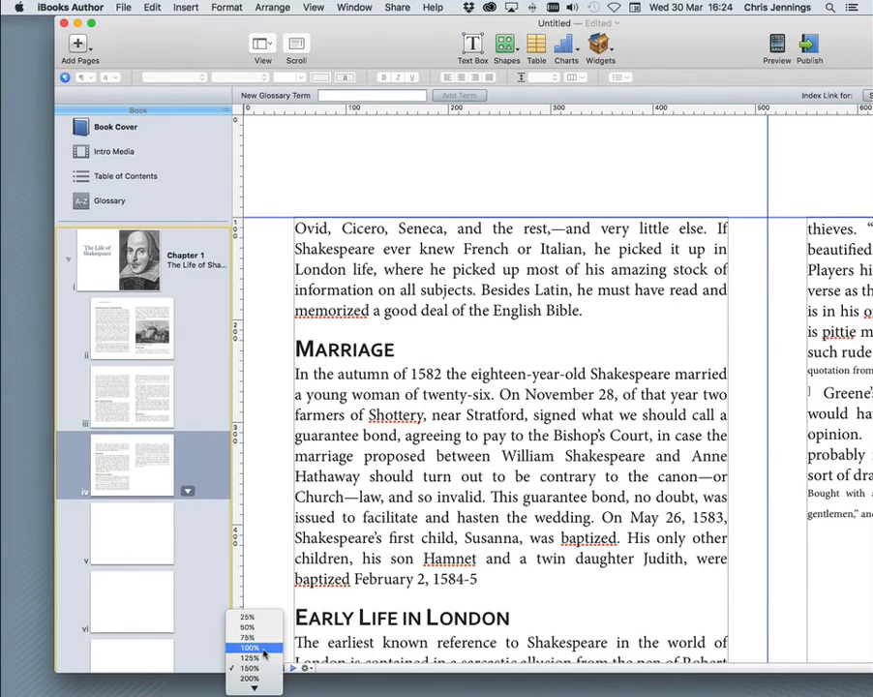
{"action": "left_click", "coordinate": [249, 647]}
{"action": "left_click_drag", "start_coordinate": [679, 66], "coordinate": [522, 43]}
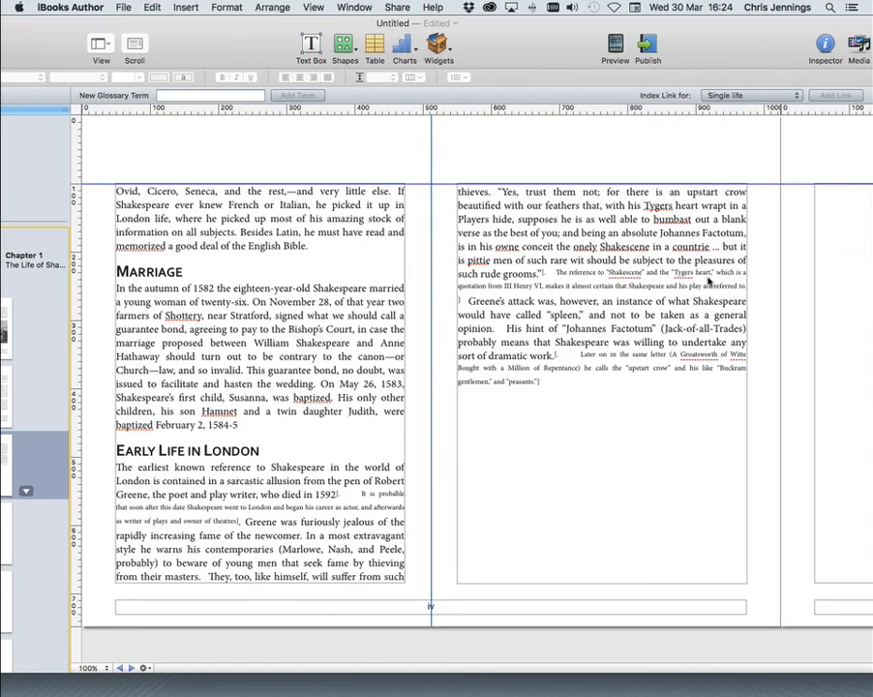
Copy the footnote starting "The reference to 'Shakescene'" on page iv, then delete it from the body text with its leftover brackets and spaces.
{"action": "left_click", "coordinate": [708, 275]}
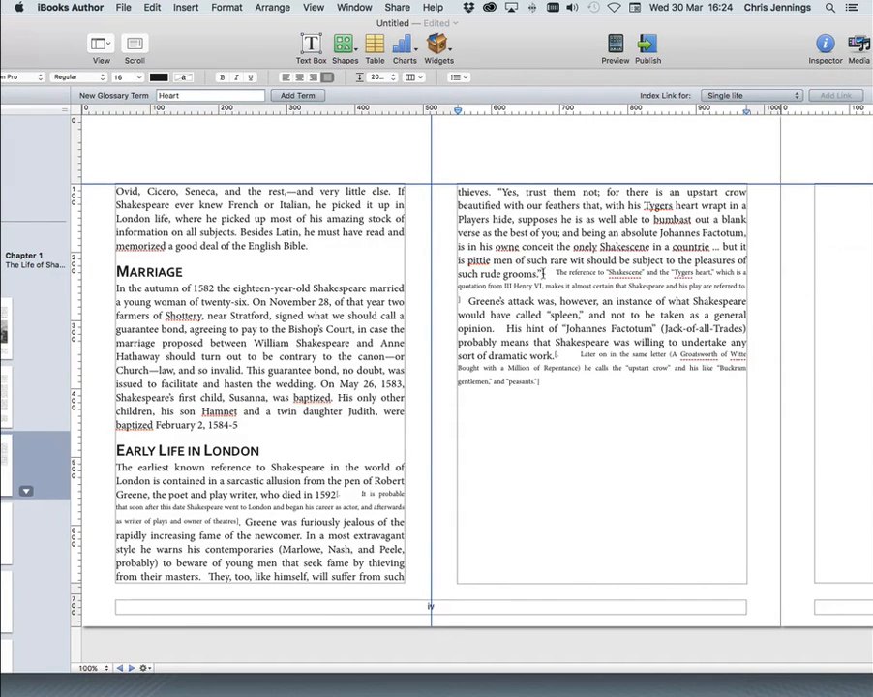
{"action": "left_click_drag", "start_coordinate": [556, 272], "coordinate": [742, 283]}
{"action": "key", "text": "super+c"}
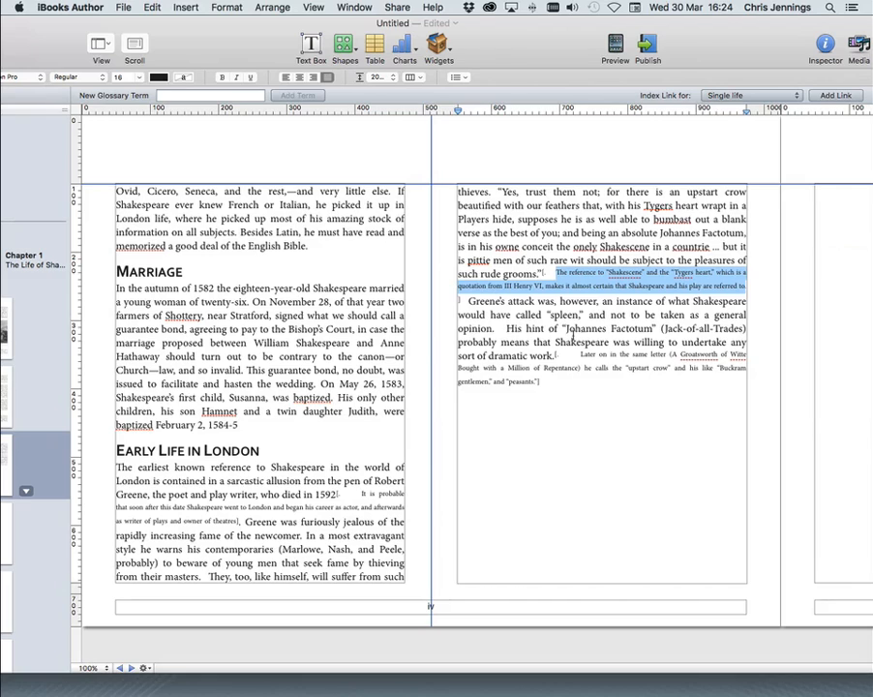
{"action": "key", "text": "BackSpace"}
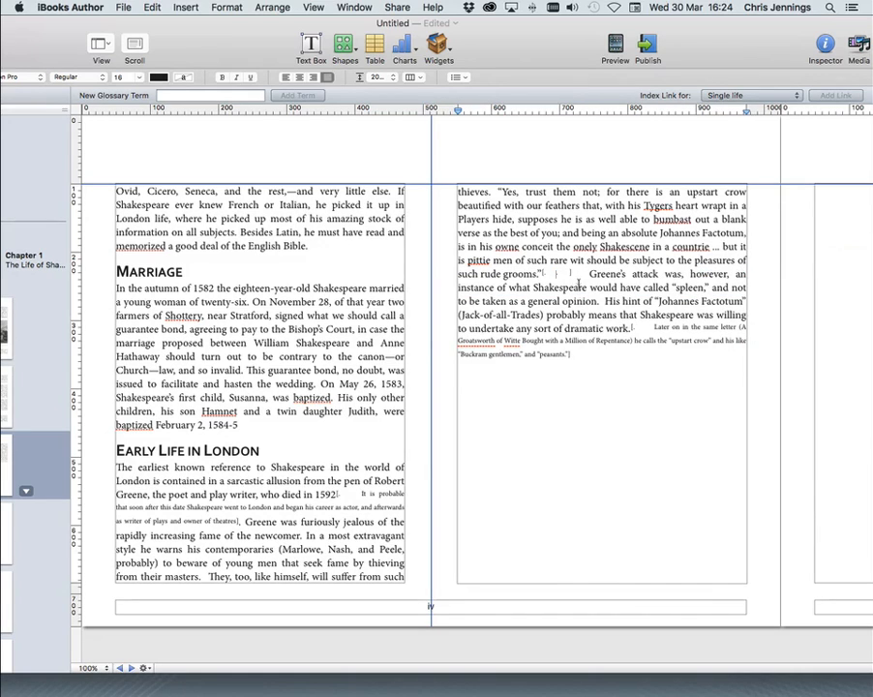
{"action": "left_click_drag", "start_coordinate": [585, 272], "coordinate": [542, 273]}
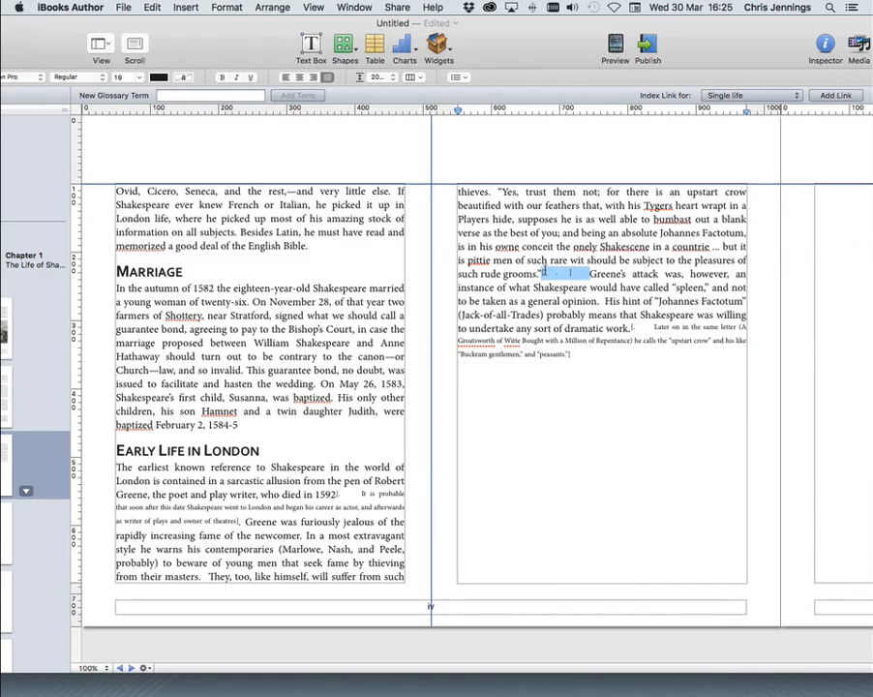
{"action": "key", "text": "BackSpace"}
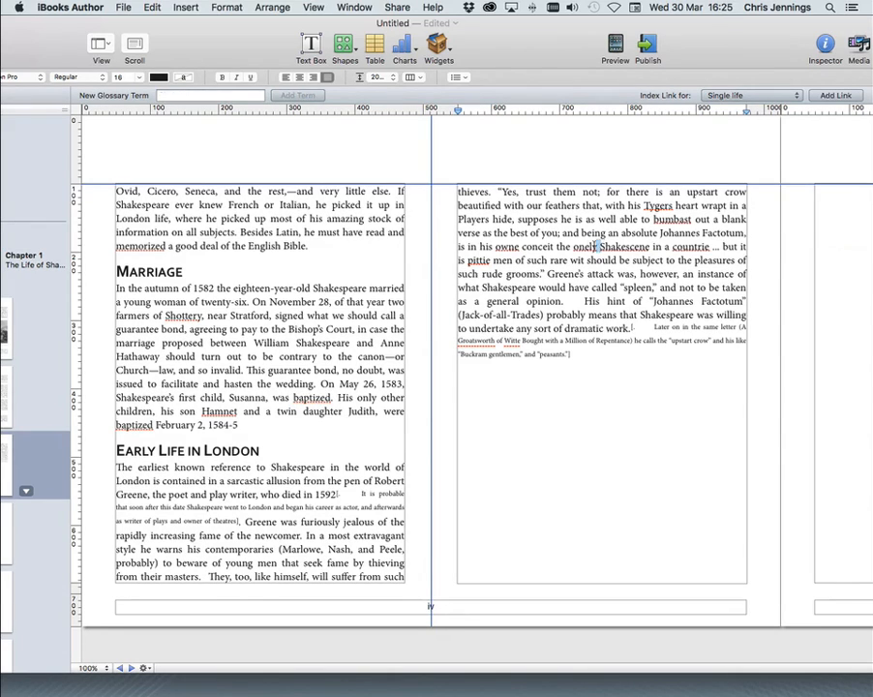
{"action": "left_click_drag", "start_coordinate": [601, 243], "coordinate": [544, 273]}
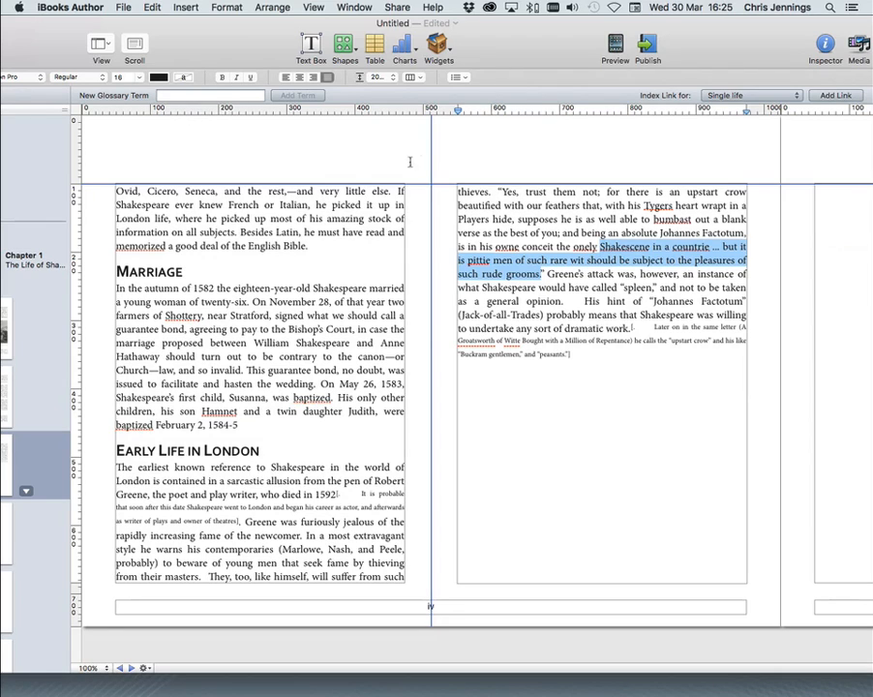
{"action": "left_click", "coordinate": [181, 94]}
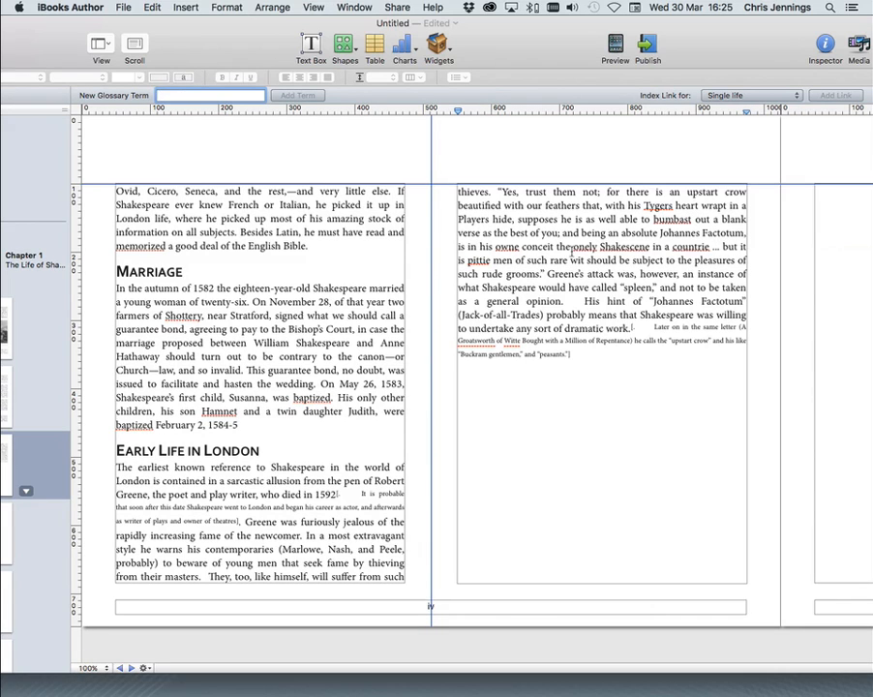
{"action": "type", "text": "Wit"}
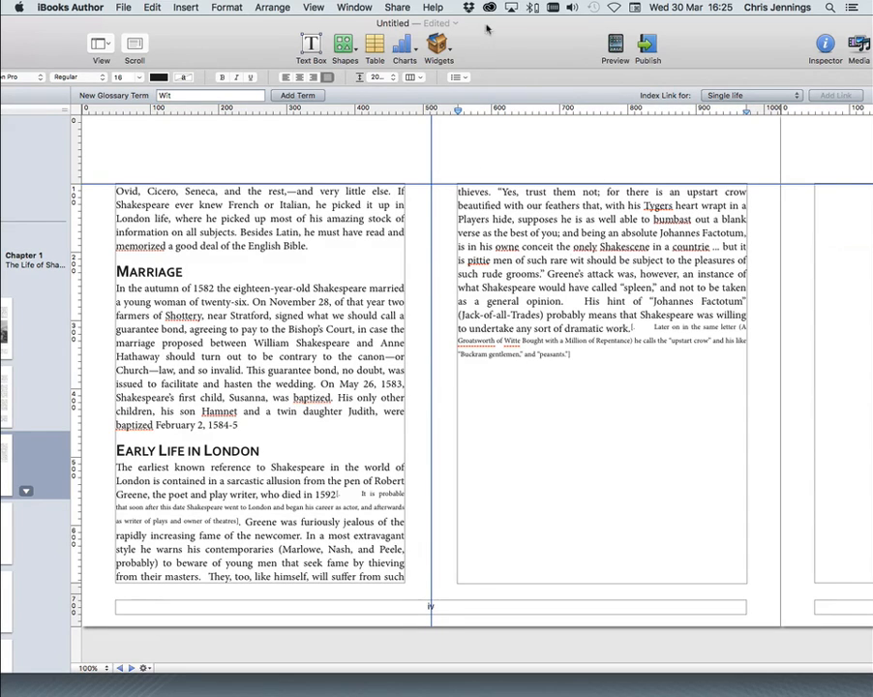
{"action": "left_click_drag", "start_coordinate": [488, 29], "coordinate": [509, 25]}
{"action": "left_click_drag", "start_coordinate": [242, 43], "coordinate": [254, 40]}
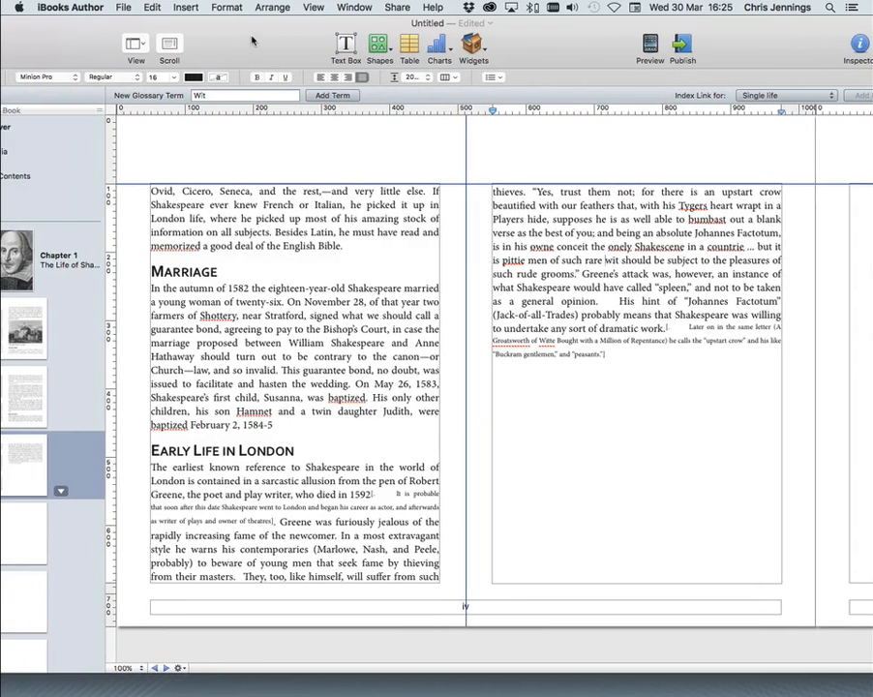
{"action": "double_click", "coordinate": [629, 259]}
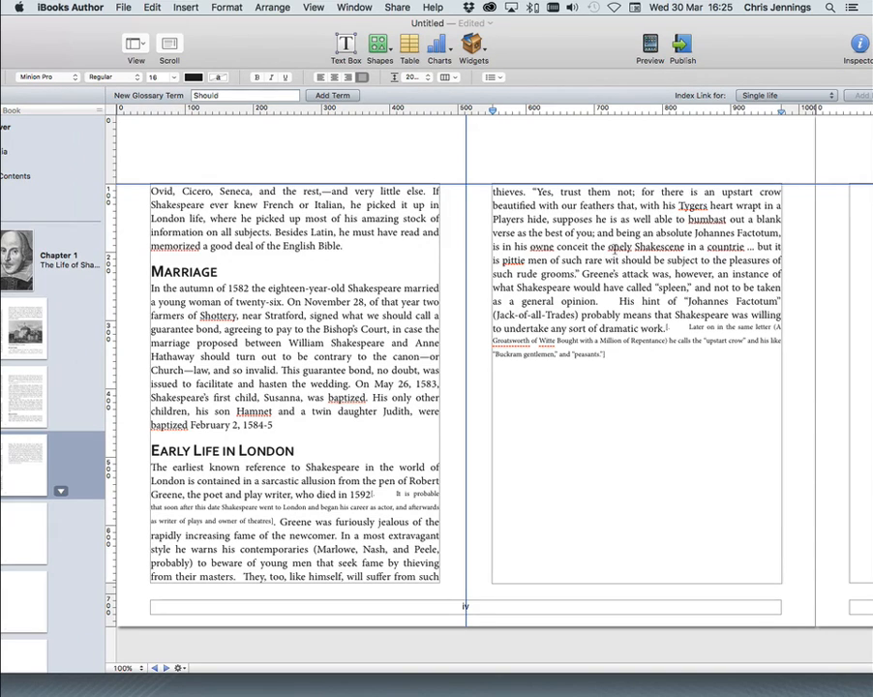
Create a glossary term from the phrase "onely Shakescene in a countrie" in the body text of page iv.
{"action": "left_click_drag", "start_coordinate": [608, 245], "coordinate": [746, 247]}
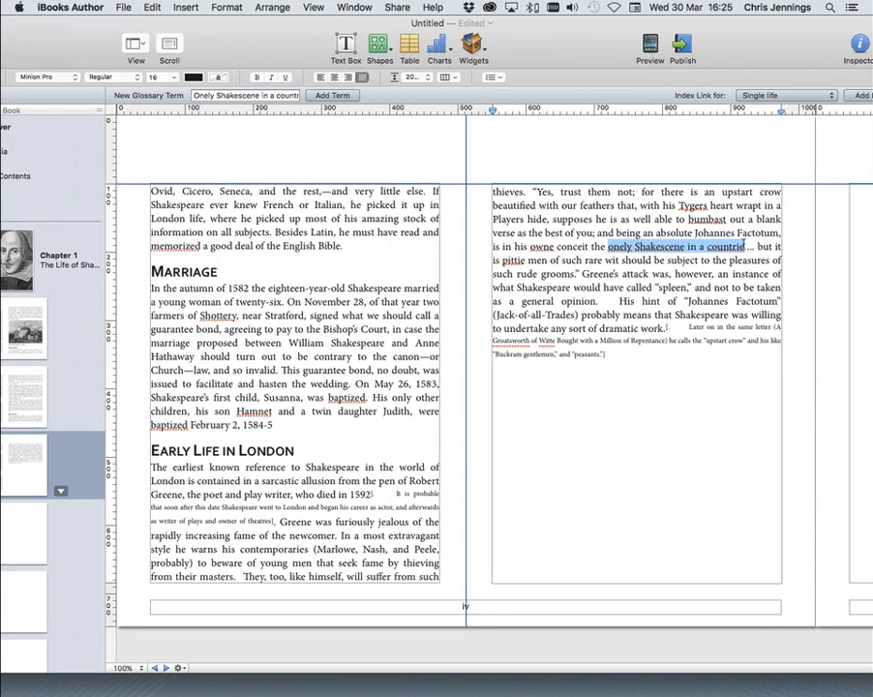
{"action": "right_click", "coordinate": [684, 247]}
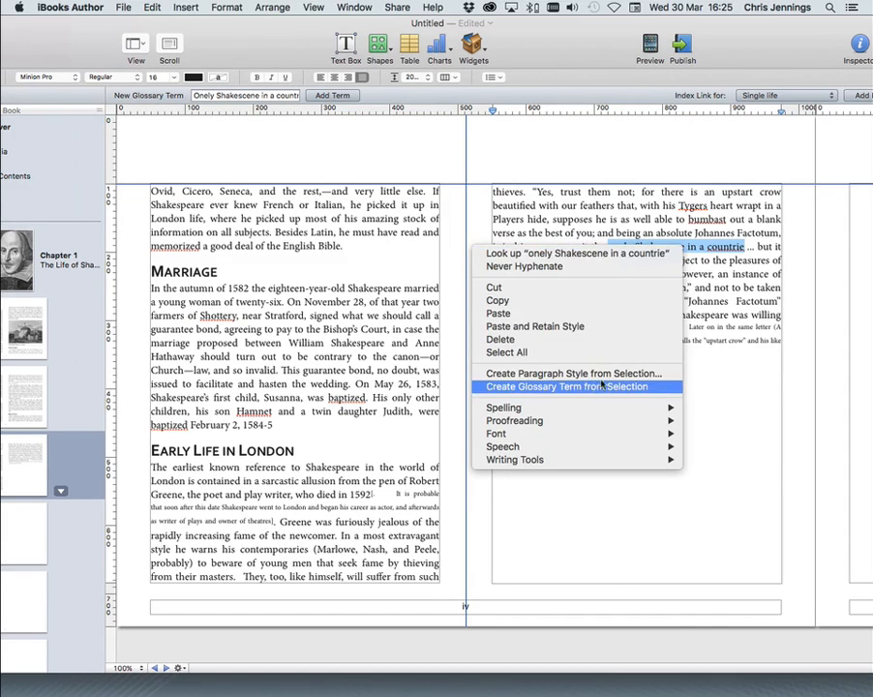
{"action": "left_click", "coordinate": [567, 389]}
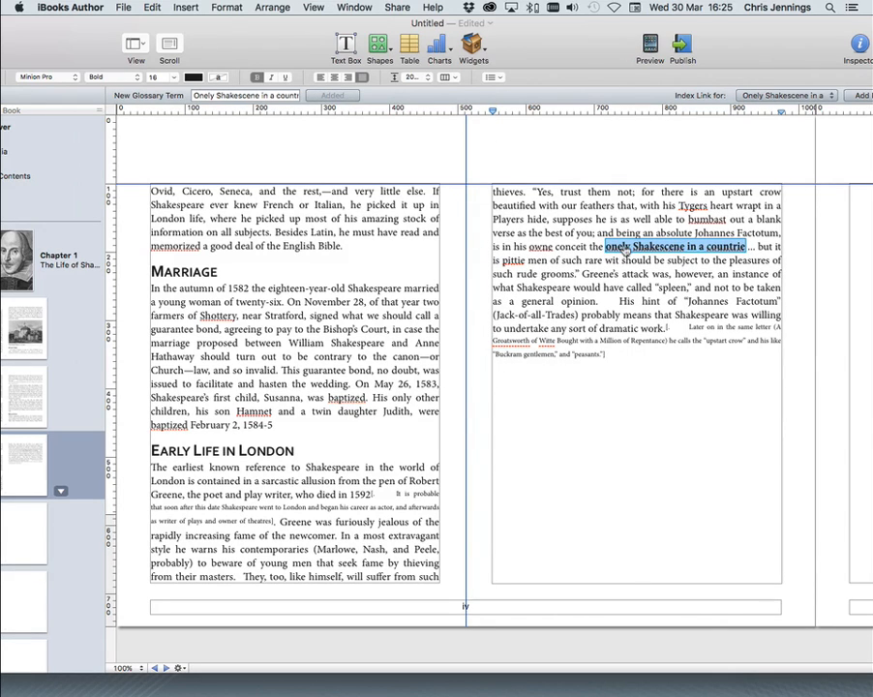
Replace the placeholder definition of "Onely Shakescene in a countrie" with the copied footnote and return to the Chapter 1 passage it is linked from.
{"action": "left_click", "coordinate": [624, 247]}
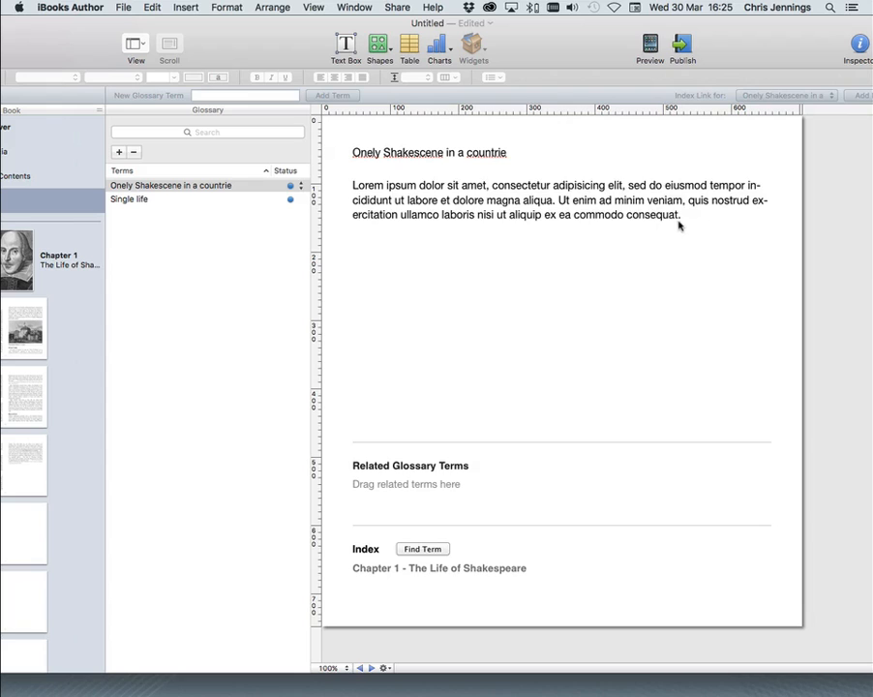
{"action": "triple_click", "coordinate": [689, 217]}
{"action": "key", "text": "super+v"}
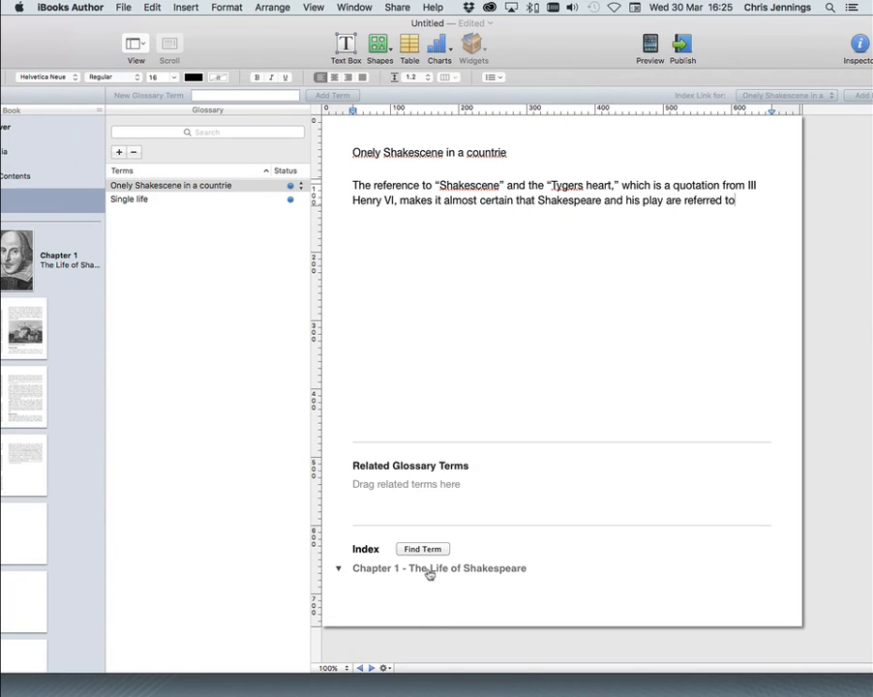
{"action": "left_click", "coordinate": [428, 569]}
{"action": "left_click", "coordinate": [437, 287]}
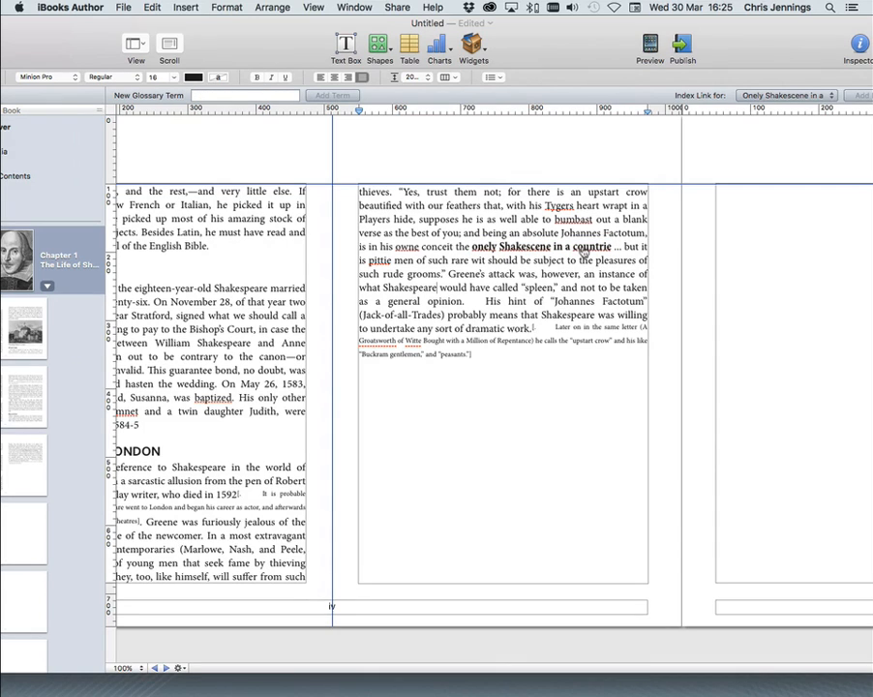
Cut the footnote starting "Later on in the same letter" from the end of page iv's text and delete its leftover brackets and spaces.
{"action": "left_click_drag", "start_coordinate": [553, 327], "coordinate": [457, 354]}
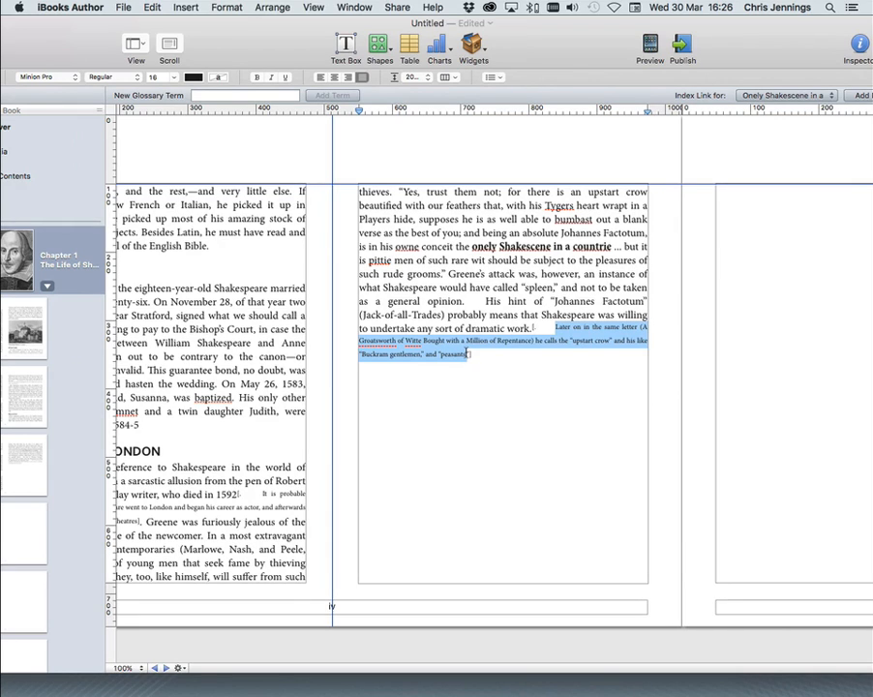
{"action": "left_click", "coordinate": [475, 354]}
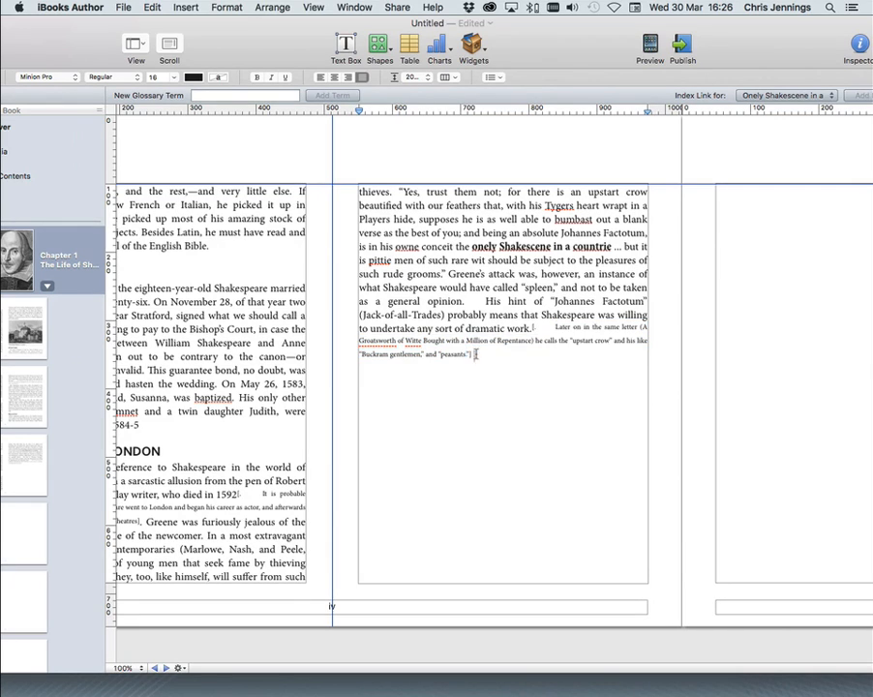
{"action": "left_click_drag", "start_coordinate": [469, 354], "coordinate": [554, 327]}
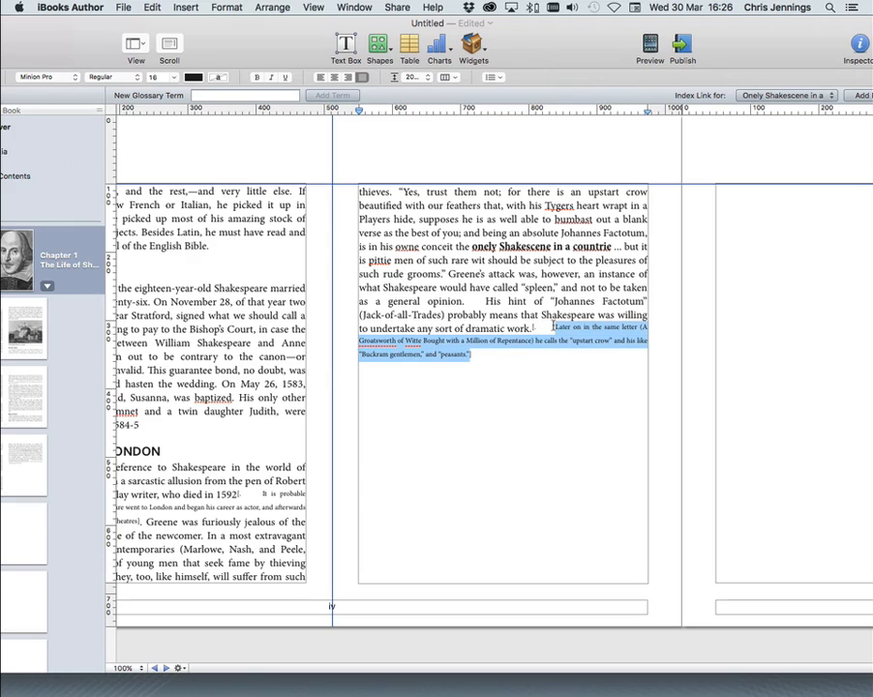
{"action": "key", "text": "super+x"}
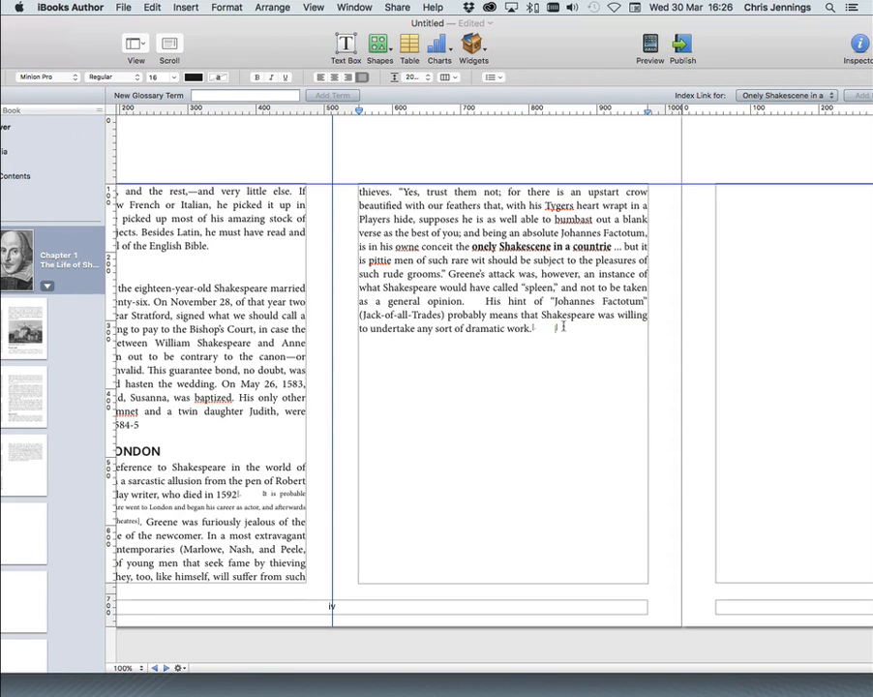
{"action": "left_click_drag", "start_coordinate": [564, 327], "coordinate": [535, 328]}
{"action": "key", "text": "BackSpace"}
Remove the extra spaces before "His hint of" on page iv and try to create a glossary term from that sentence.
{"action": "left_click_drag", "start_coordinate": [528, 328], "coordinate": [488, 301]}
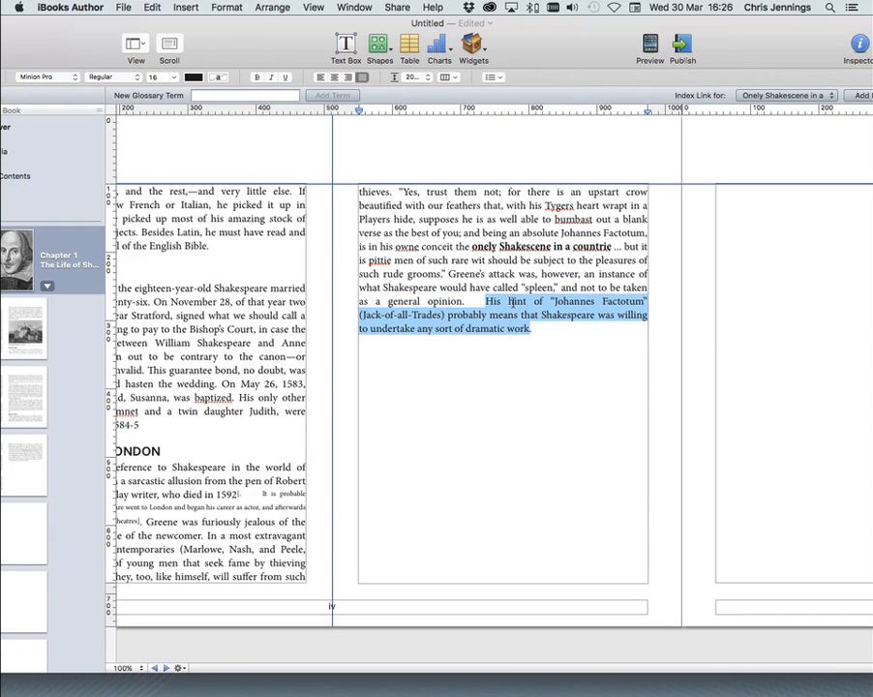
{"action": "right_click", "coordinate": [513, 302]}
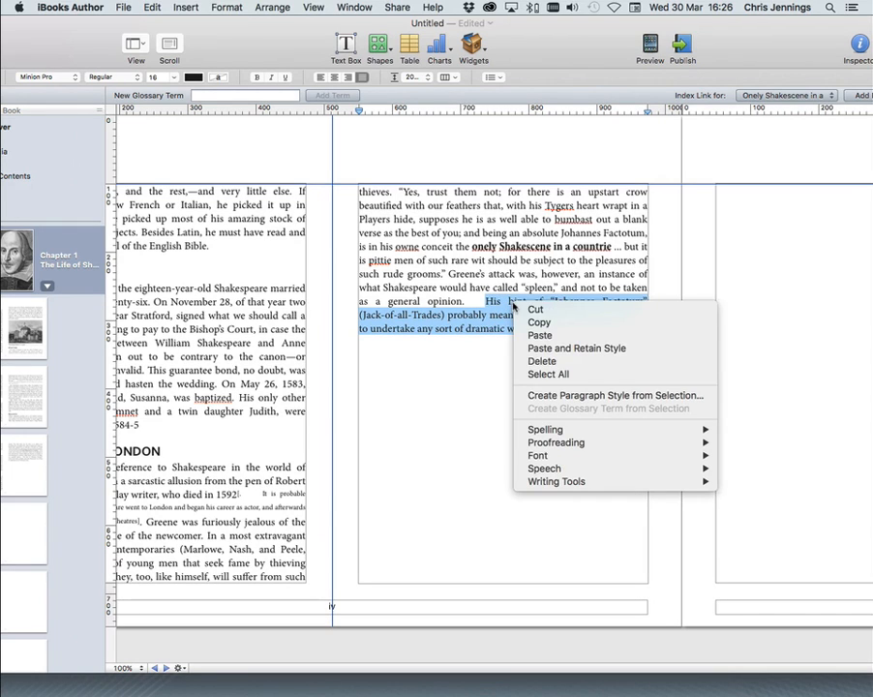
{"action": "left_click", "coordinate": [486, 384]}
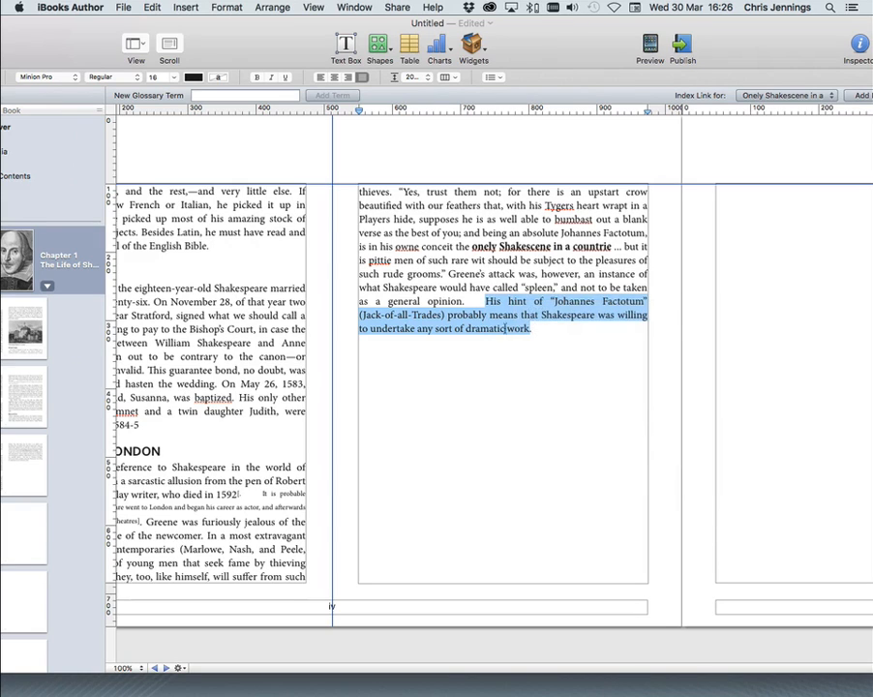
{"action": "left_click", "coordinate": [491, 307]}
{"action": "left_click_drag", "start_coordinate": [485, 301], "coordinate": [530, 328]}
{"action": "key", "text": "BackSpace"}
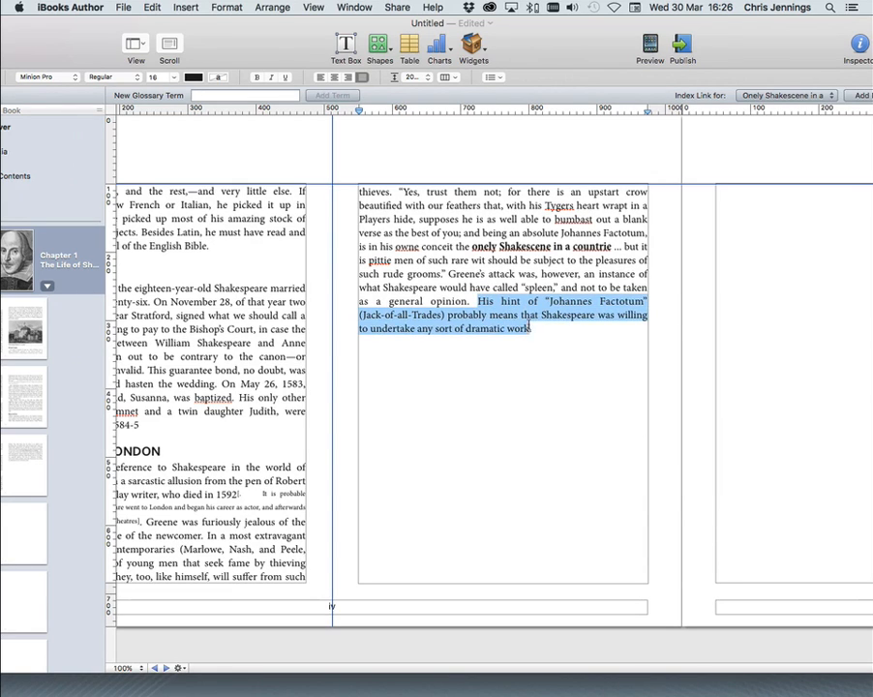
{"action": "right_click", "coordinate": [513, 316]}
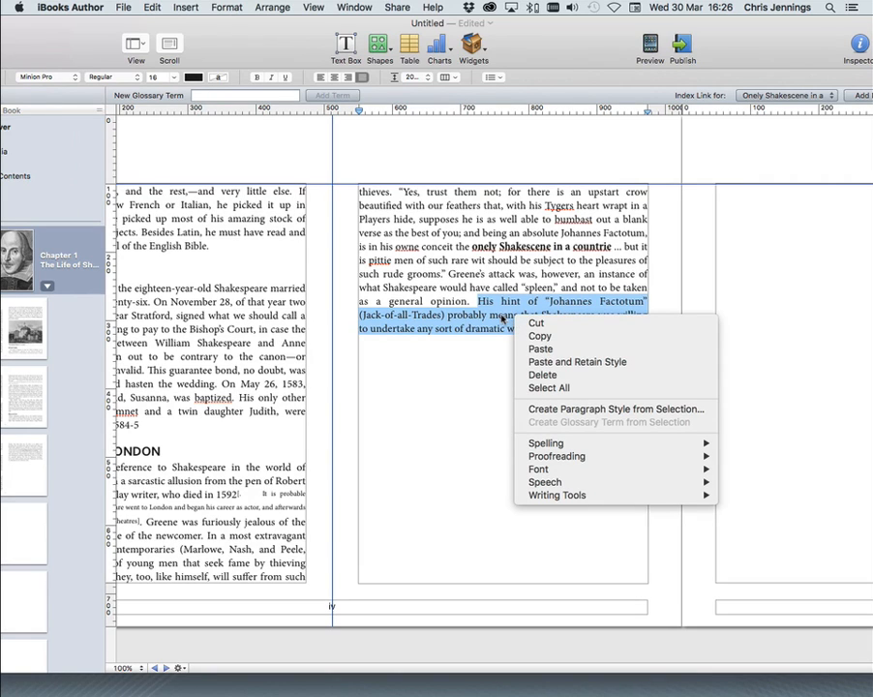
{"action": "left_click", "coordinate": [502, 319]}
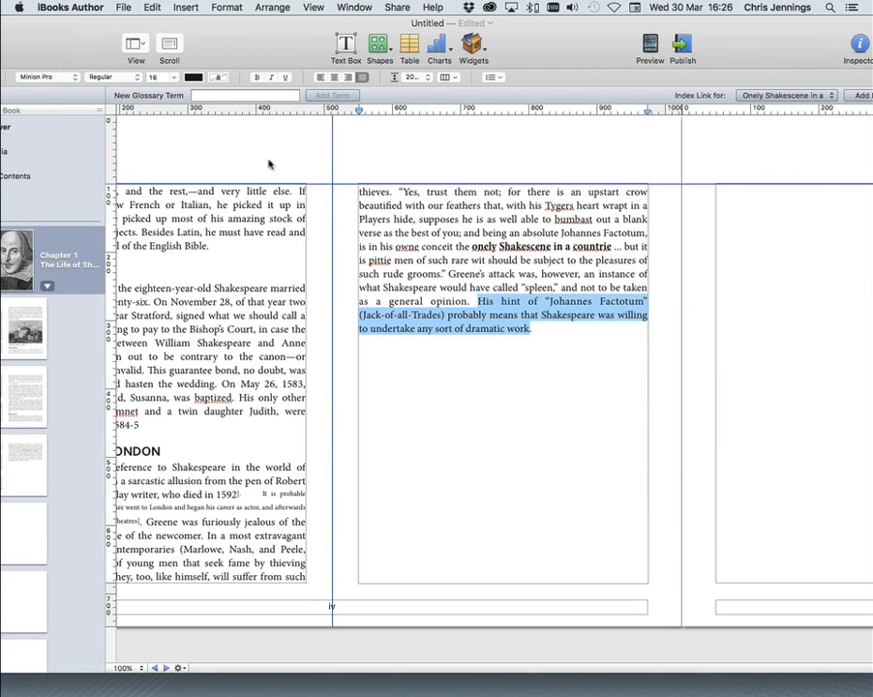
{"action": "left_click", "coordinate": [459, 328]}
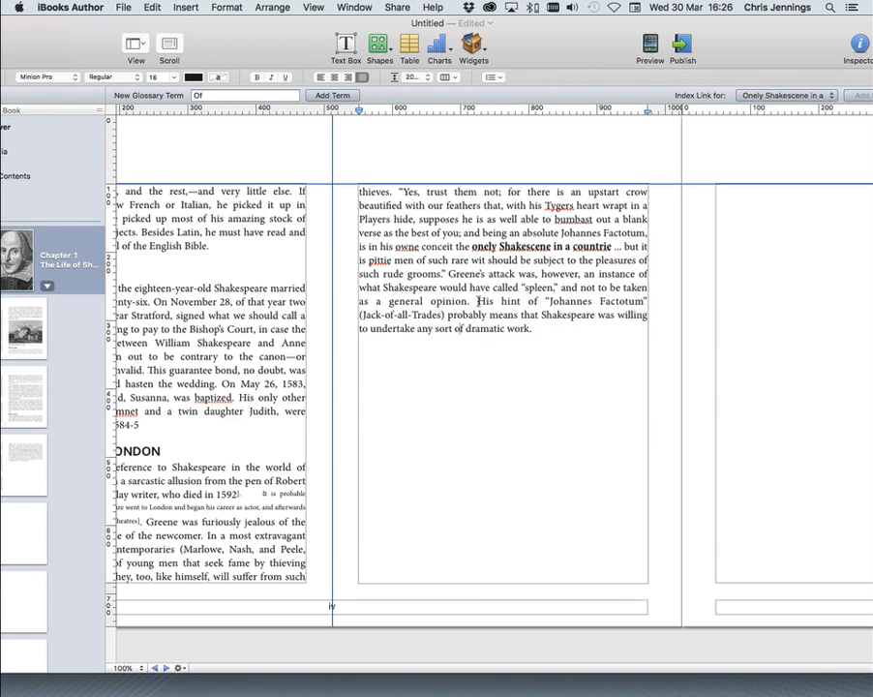
Create a glossary term from the phrase "Johannes Factotum" in the last sentence of page iv.
{"action": "left_click_drag", "start_coordinate": [548, 301], "coordinate": [644, 300]}
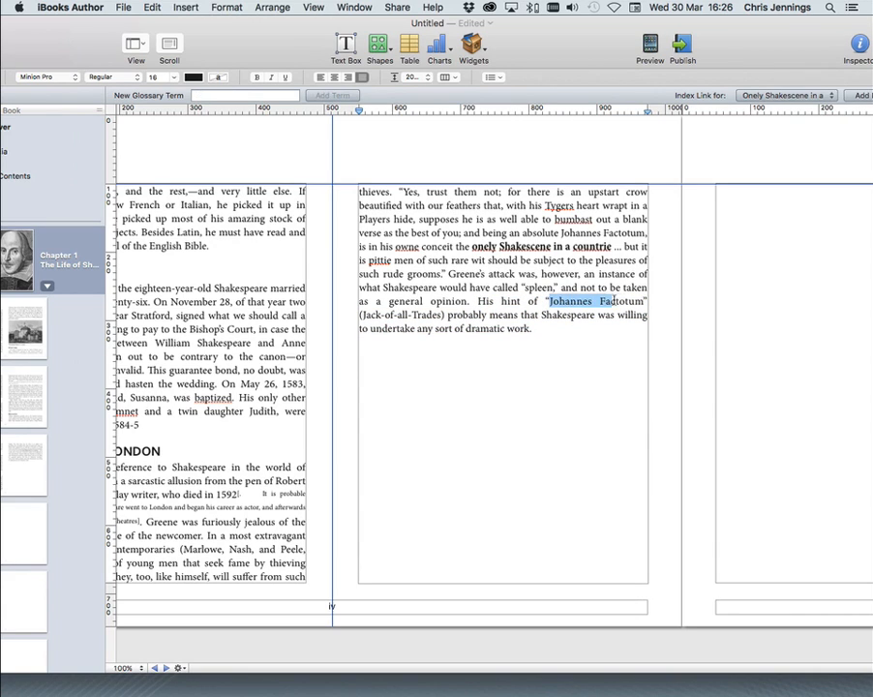
{"action": "right_click", "coordinate": [615, 303]}
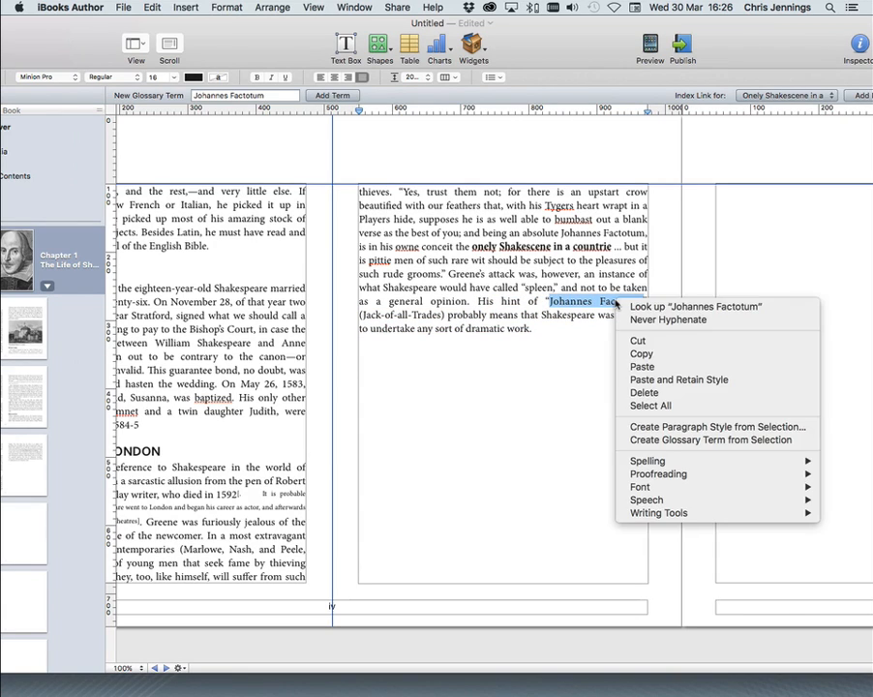
{"action": "left_click", "coordinate": [623, 439]}
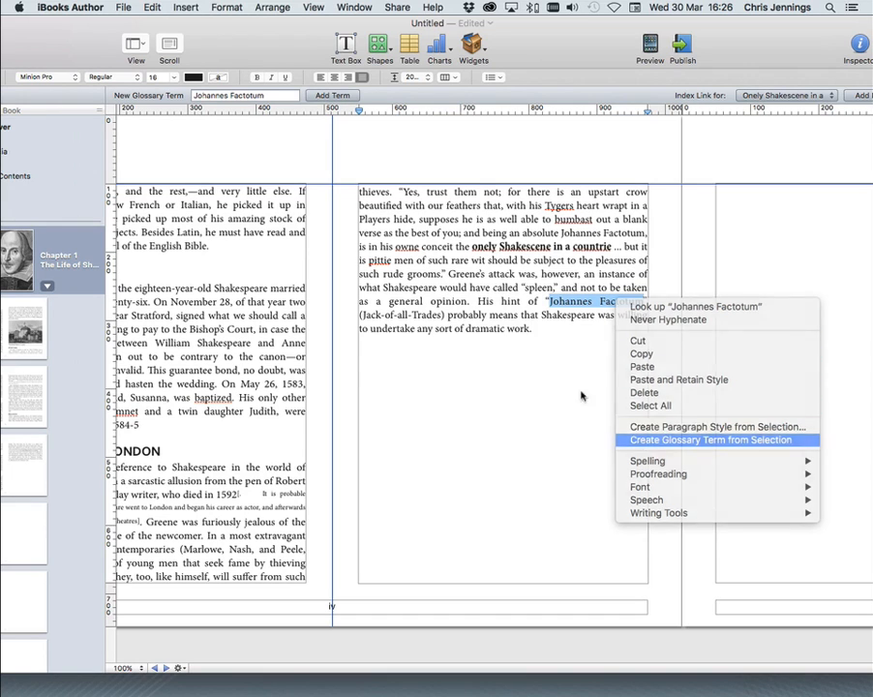
Replace the placeholder definition of "Johannes Factotum" with the cut footnote and return to the Chapter 1 passage it is linked from.
{"action": "right_click", "coordinate": [554, 302]}
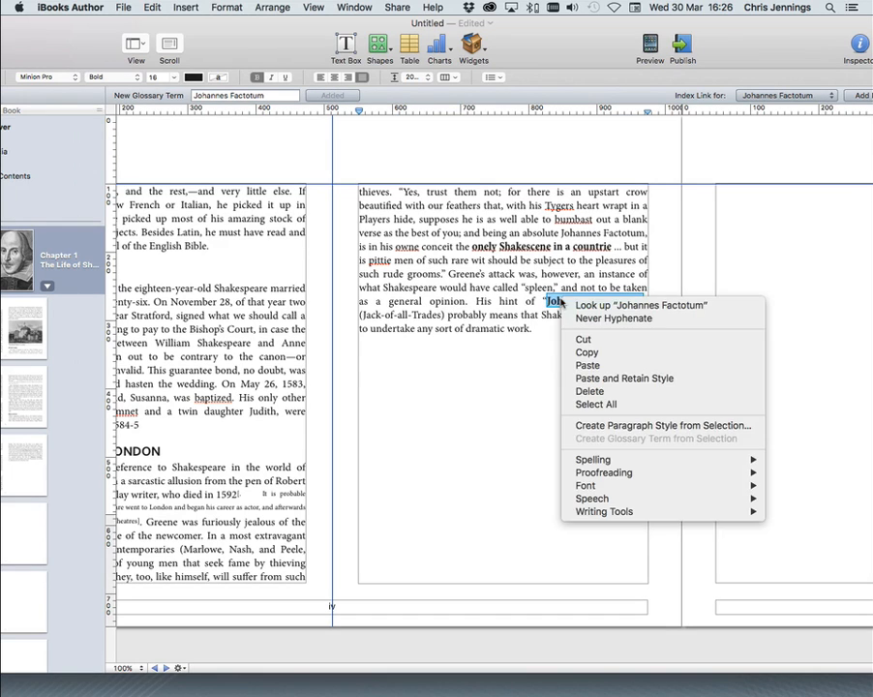
{"action": "left_click", "coordinate": [551, 302]}
{"action": "double_click", "coordinate": [549, 300]}
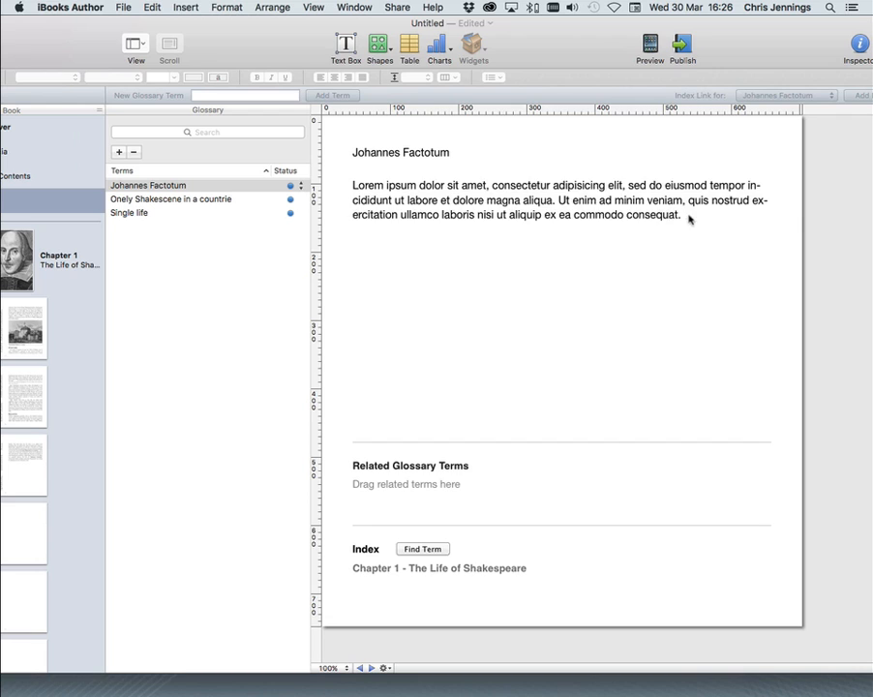
{"action": "left_click_drag", "start_coordinate": [672, 212], "coordinate": [461, 193]}
{"action": "key", "text": "super+v"}
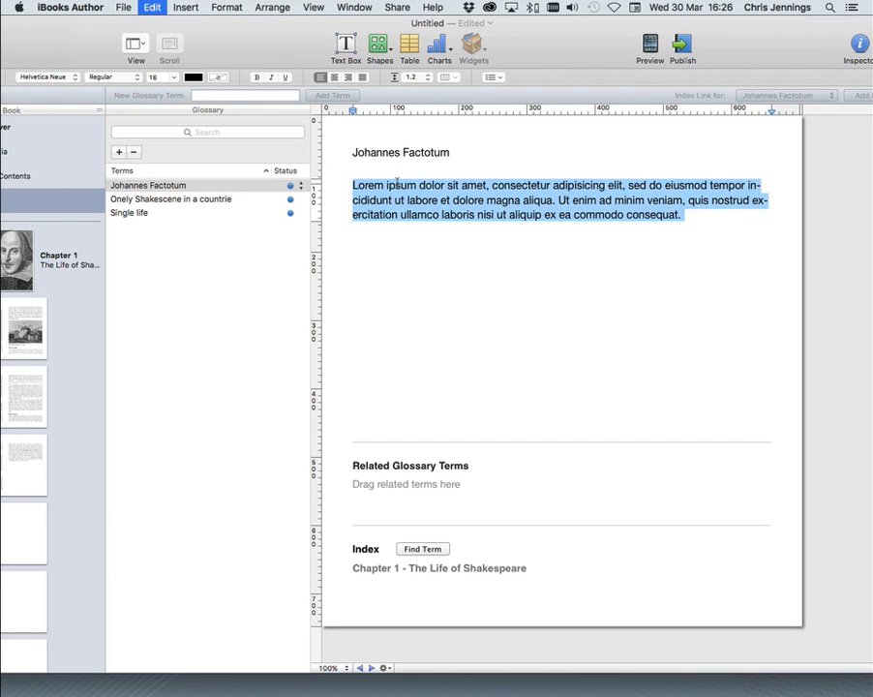
{"action": "left_click", "coordinate": [430, 571]}
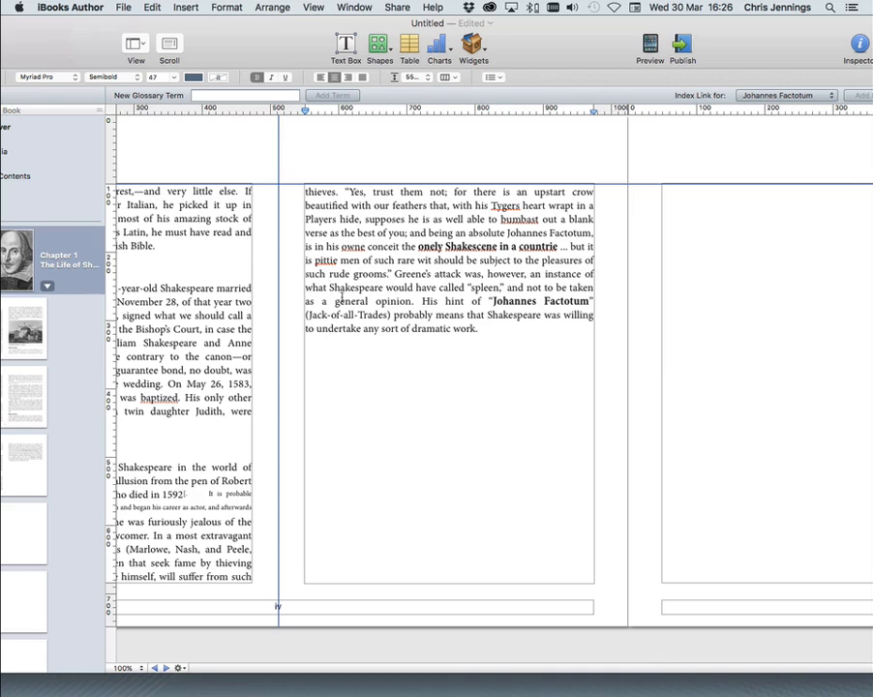
Bring the book's page thumbnails into view and delete the blank pages that follow page iv in Chapter 1.
{"action": "left_click", "coordinate": [320, 586]}
{"action": "left_click", "coordinate": [320, 587]}
{"action": "left_click_drag", "start_coordinate": [269, 38], "coordinate": [356, 9]}
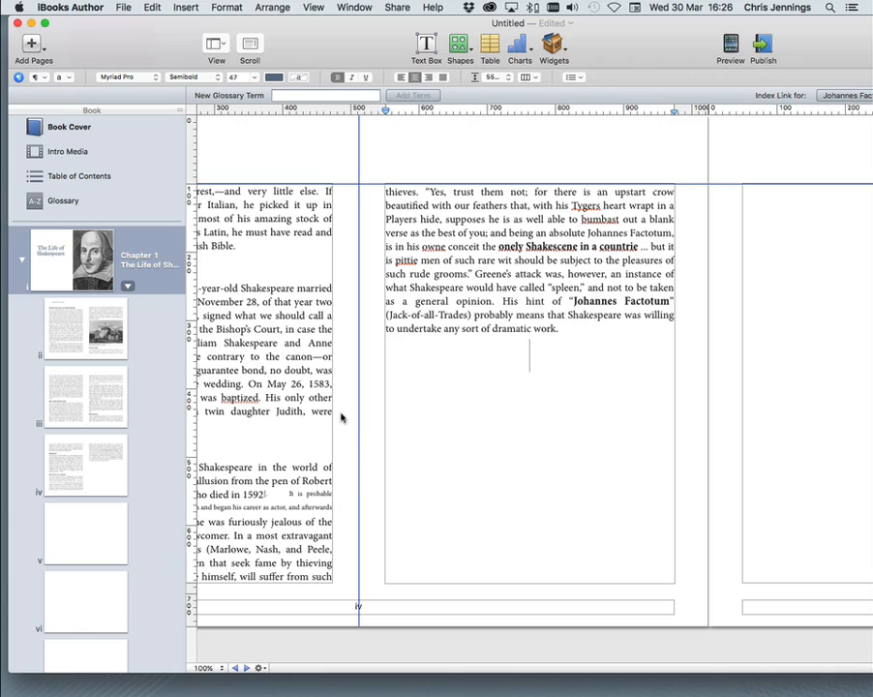
{"action": "left_click", "coordinate": [64, 325]}
{"action": "left_click", "coordinate": [89, 469]}
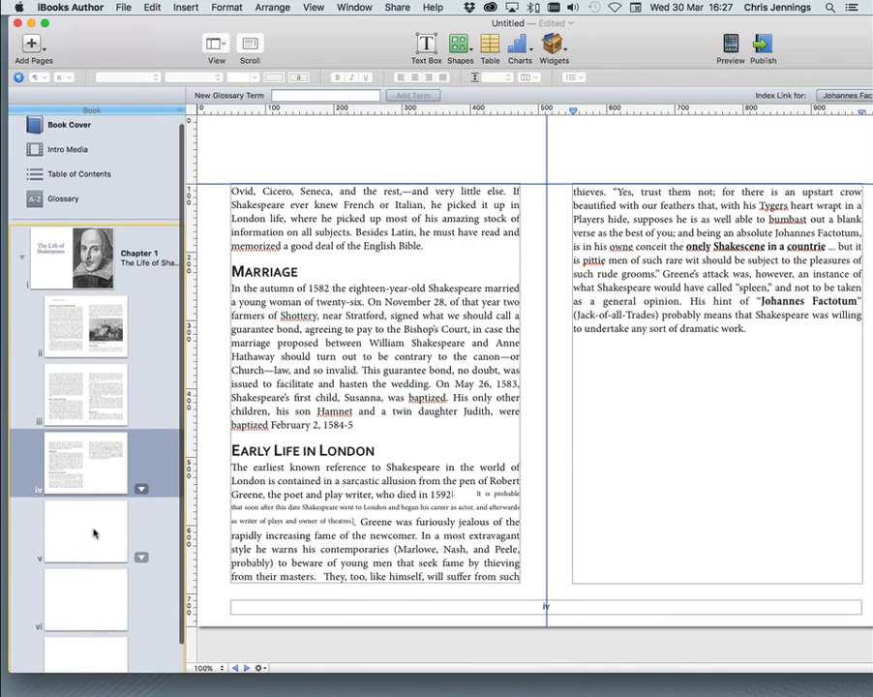
{"action": "left_click", "coordinate": [79, 530]}
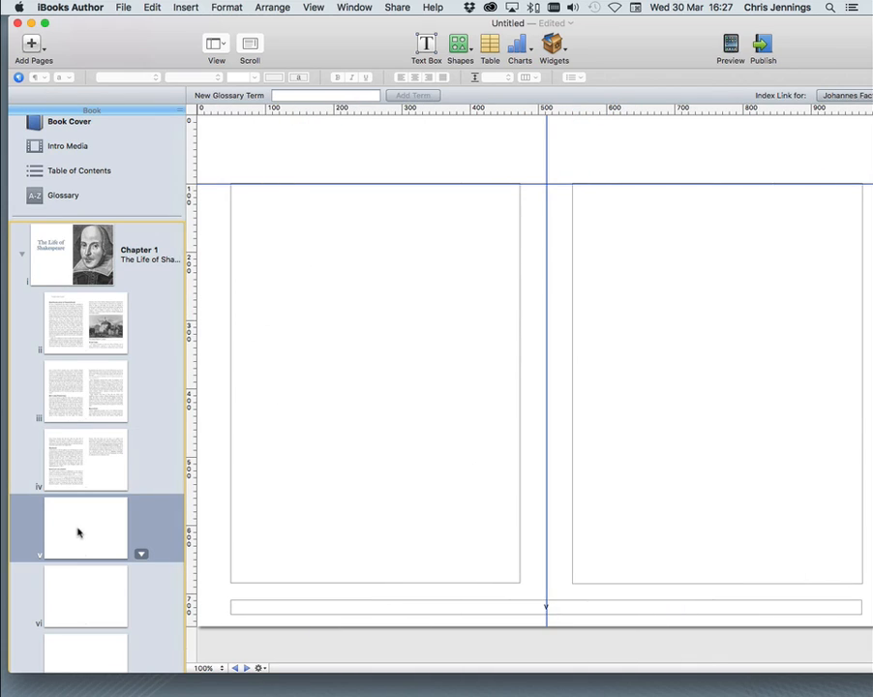
{"action": "scroll", "coordinate": [95, 540], "scroll_direction": "down", "scroll_amount": 1}
{"action": "scroll", "coordinate": [95, 538], "scroll_direction": "up", "scroll_amount": 1}
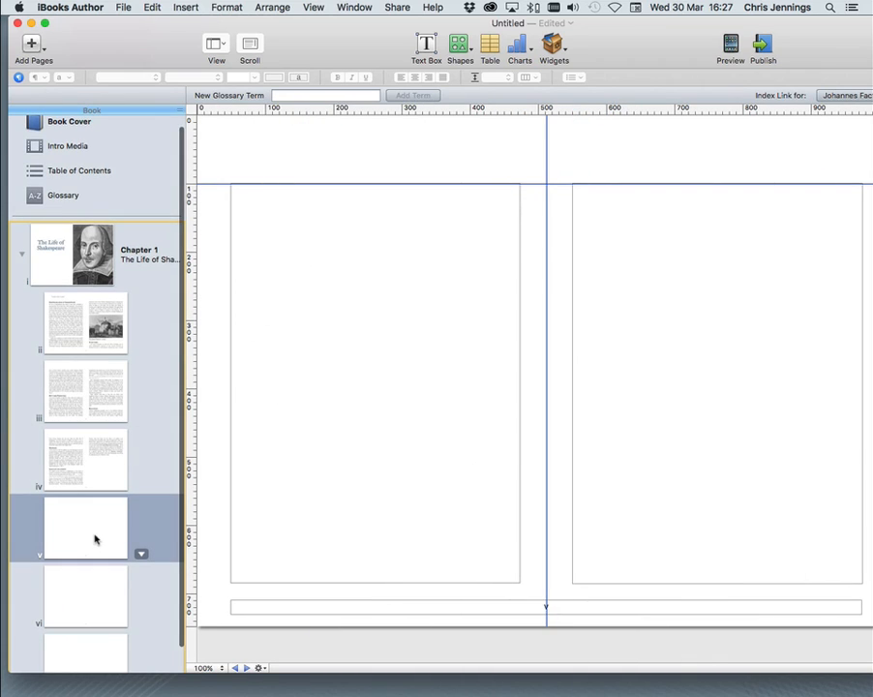
{"action": "scroll", "coordinate": [95, 538], "scroll_direction": "up", "scroll_amount": 2}
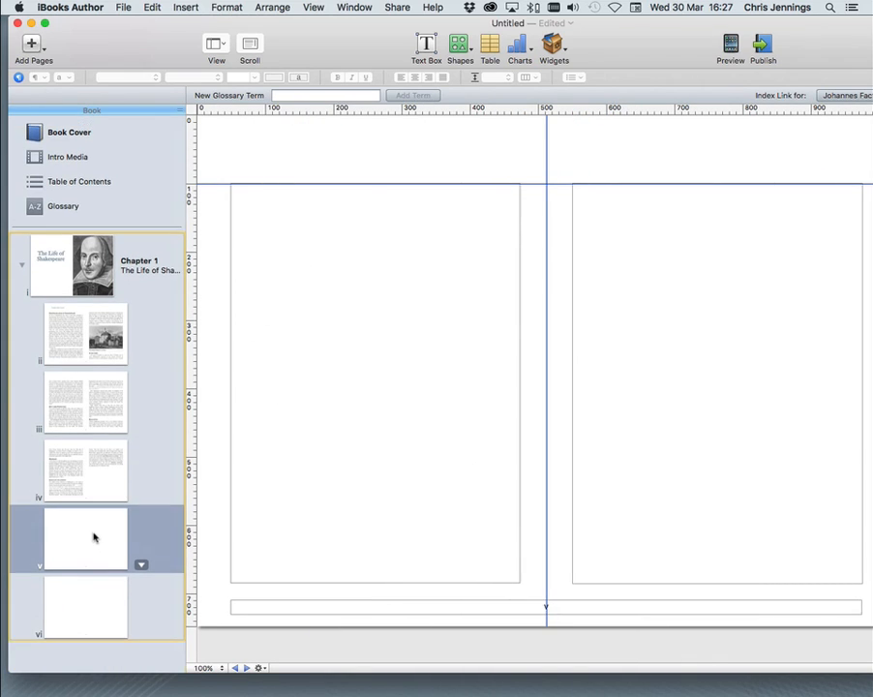
{"action": "key", "text": "Delete"}
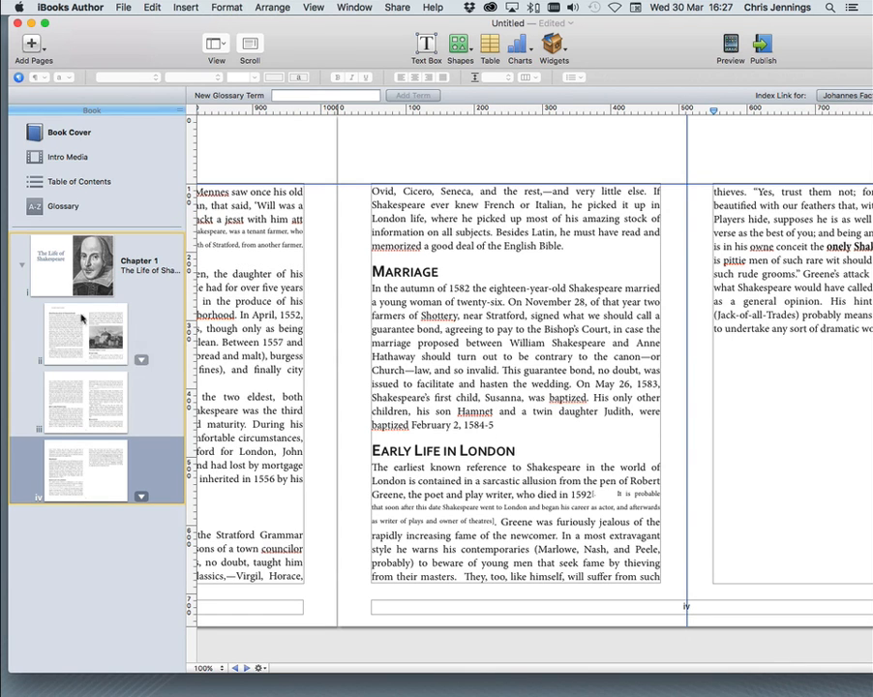
Collapse Chapter 1 in the book outline and insert a new chapter with the Act layout after it.
{"action": "left_click", "coordinate": [693, 353]}
{"action": "left_click", "coordinate": [693, 353]}
{"action": "left_click", "coordinate": [83, 266]}
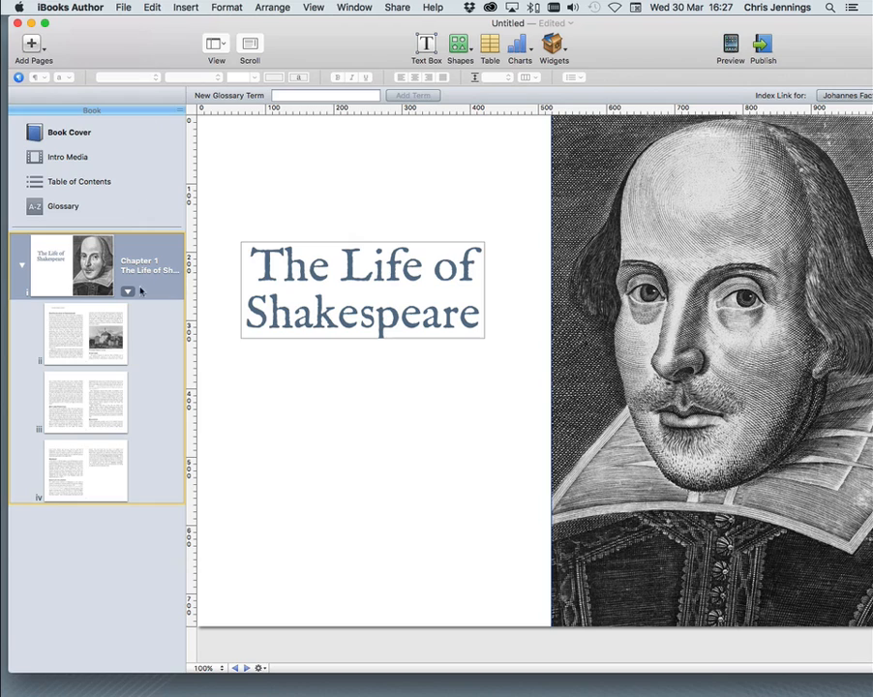
{"action": "left_click", "coordinate": [21, 264]}
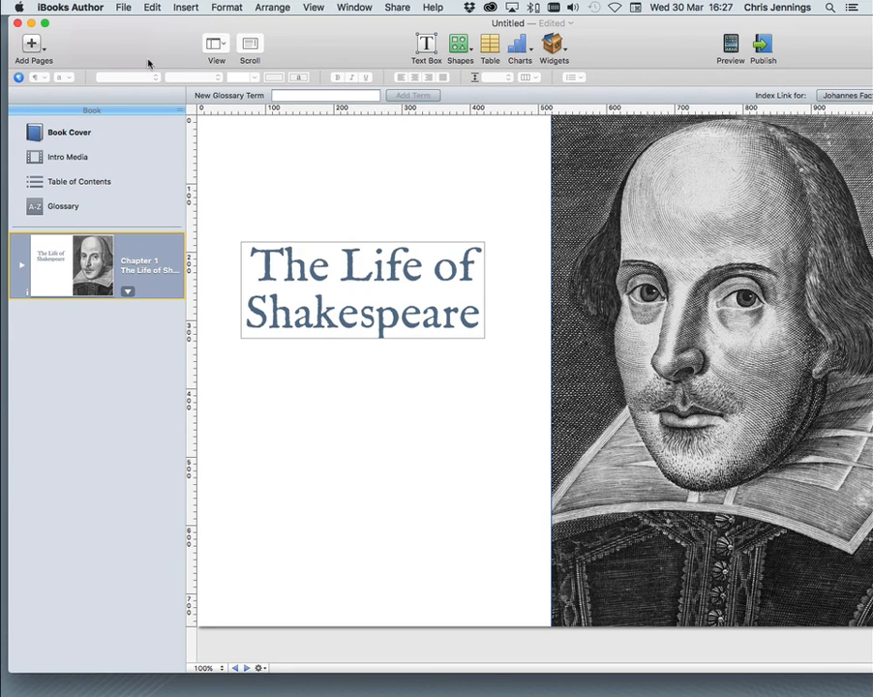
{"action": "left_click", "coordinate": [186, 8]}
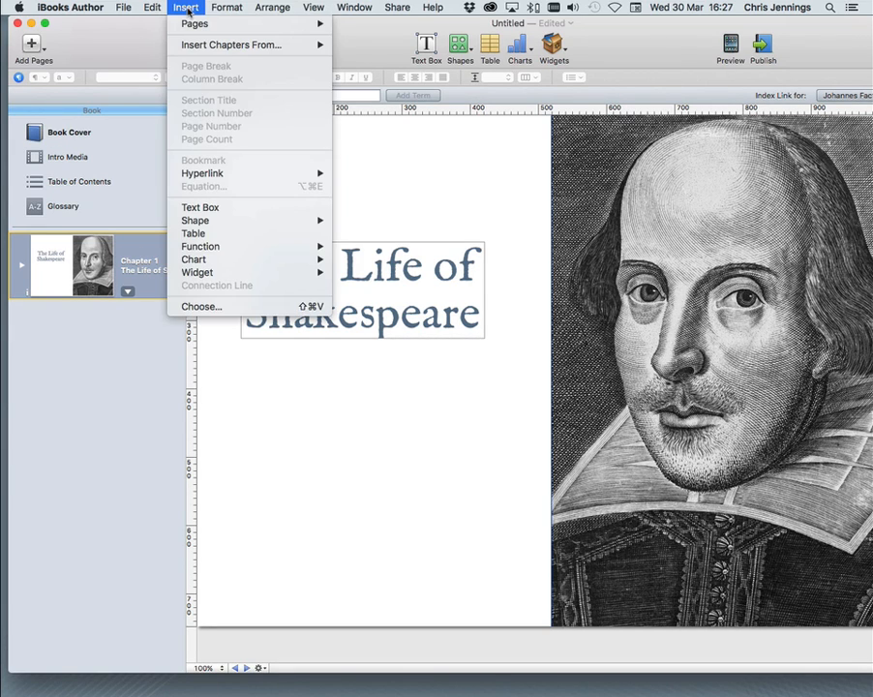
{"action": "mouse_move", "coordinate": [190, 25]}
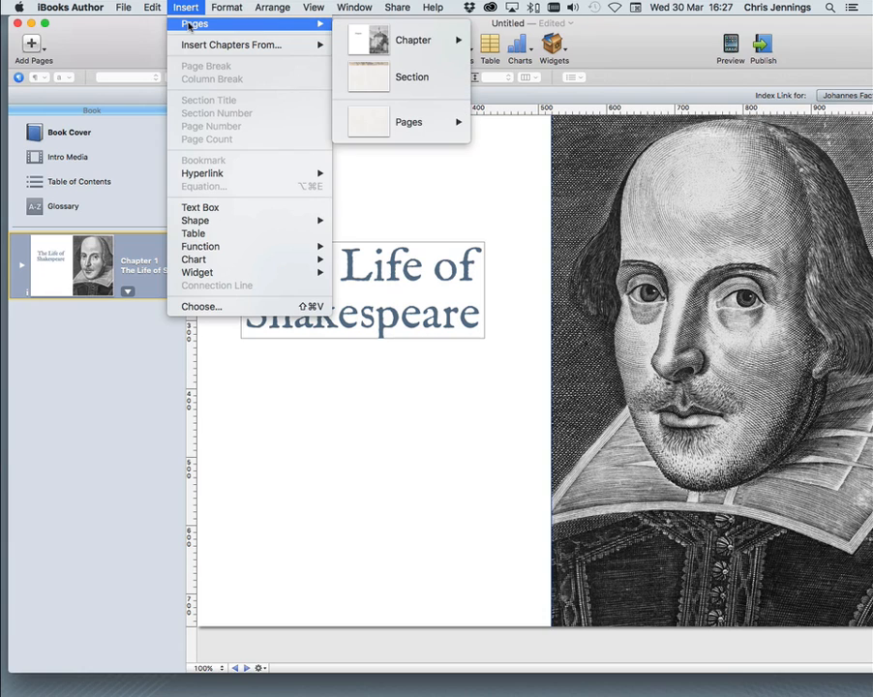
{"action": "mouse_move", "coordinate": [380, 32]}
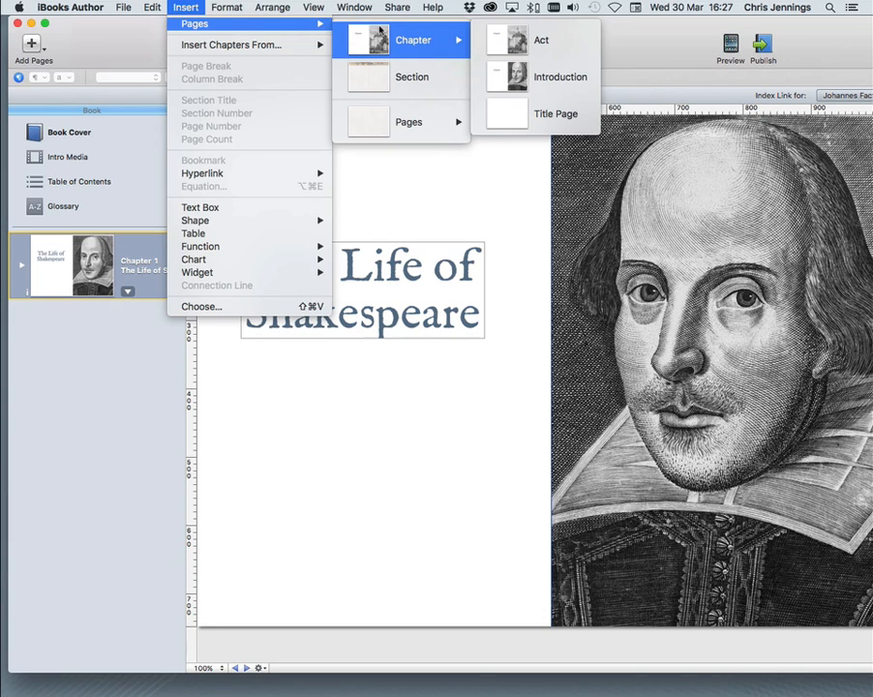
{"action": "left_click", "coordinate": [519, 42]}
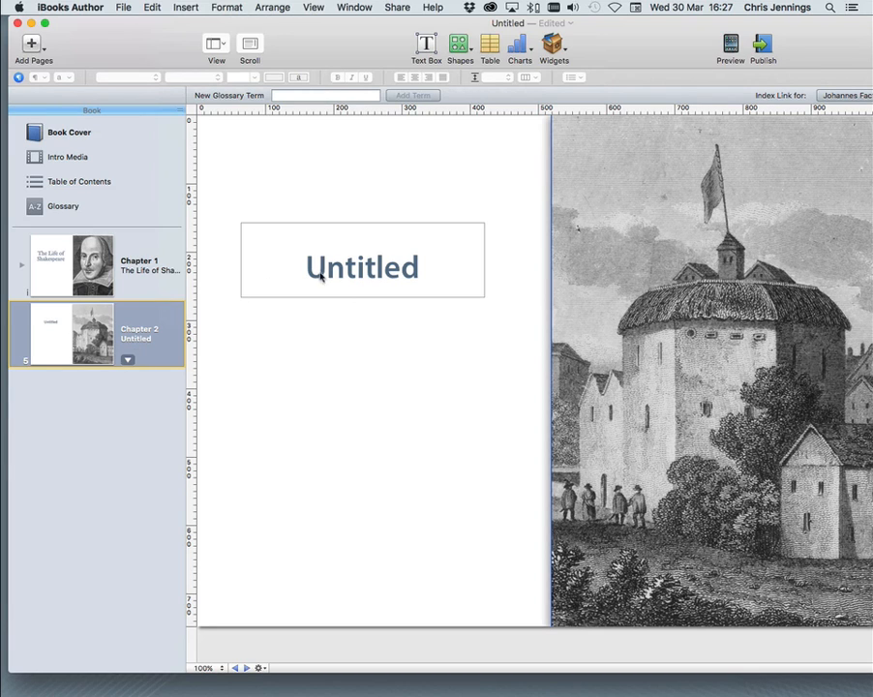
Replace the "Untitled" title on the Chapter 2 opening page with "Act1".
{"action": "left_click", "coordinate": [345, 270]}
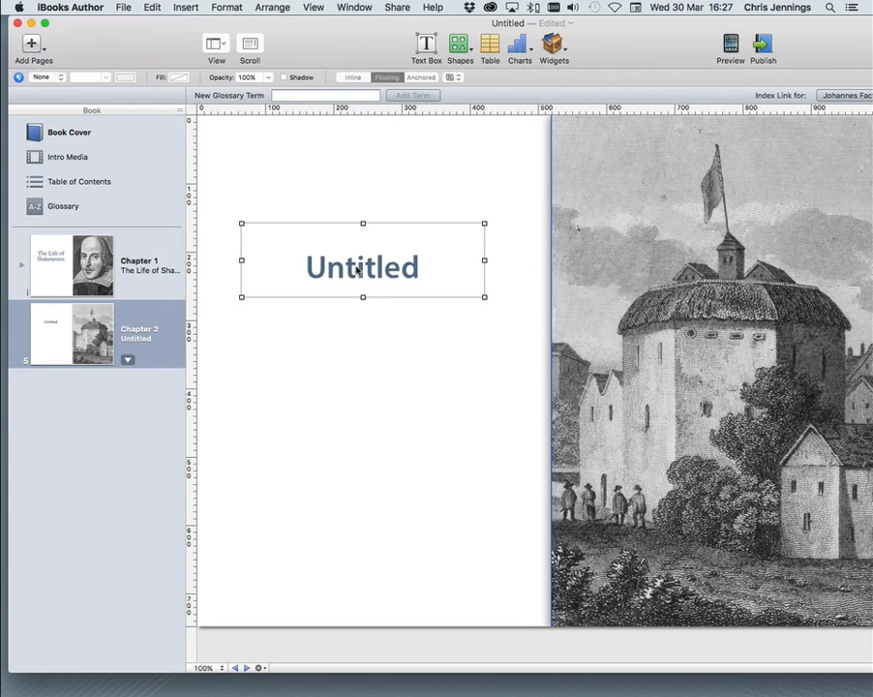
{"action": "double_click", "coordinate": [353, 268]}
{"action": "type", "text": "A"}
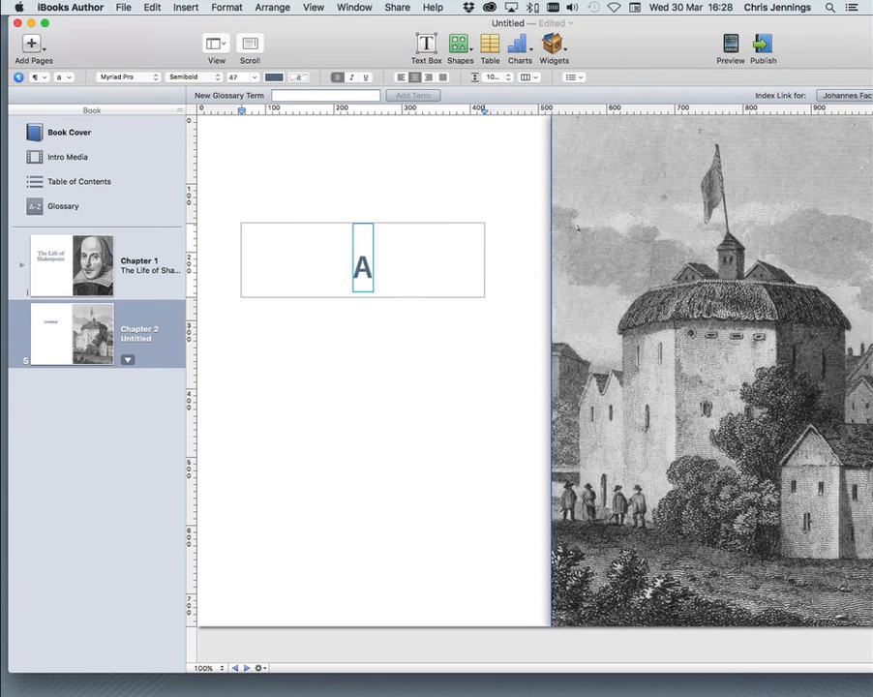
{"action": "type", "text": "ct1"}
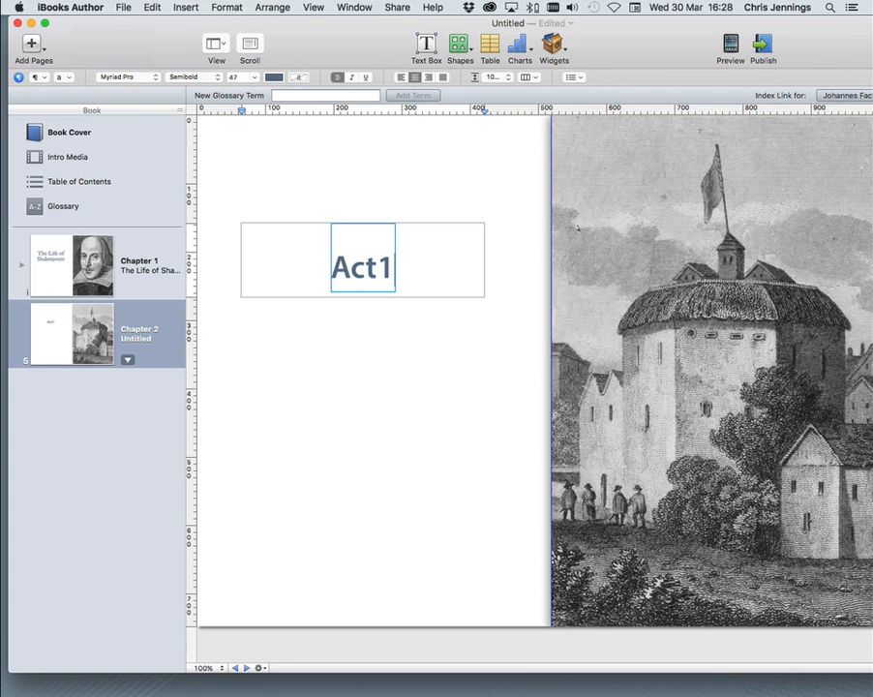
{"action": "left_click", "coordinate": [290, 300]}
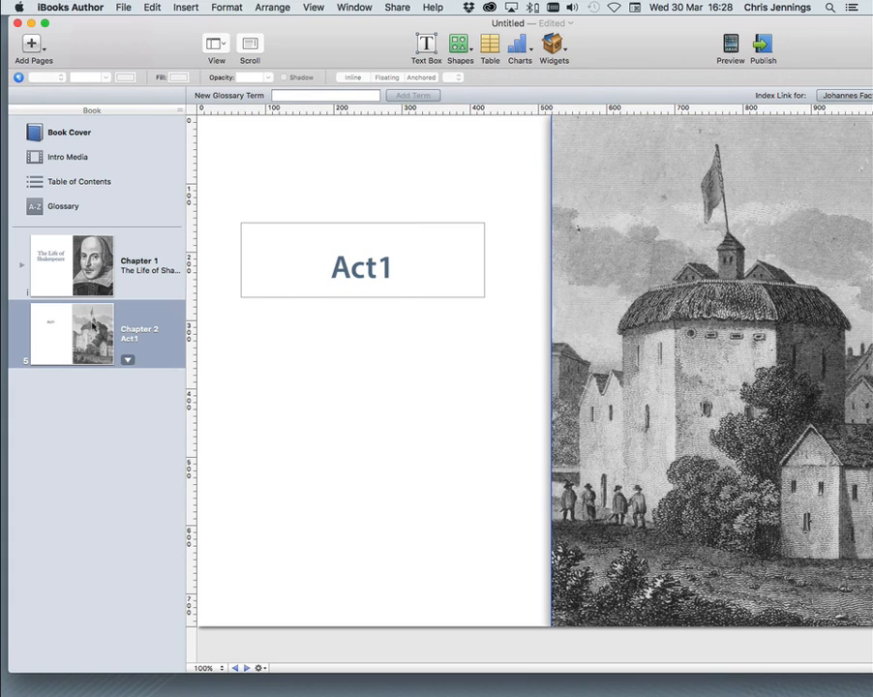
Start inserting dreamplay_Pg1_to_Pg_14.idml into Chapter 2, including its text, paragraph and character styles, and media, using IDML styles for matching names.
{"action": "left_click", "coordinate": [92, 326]}
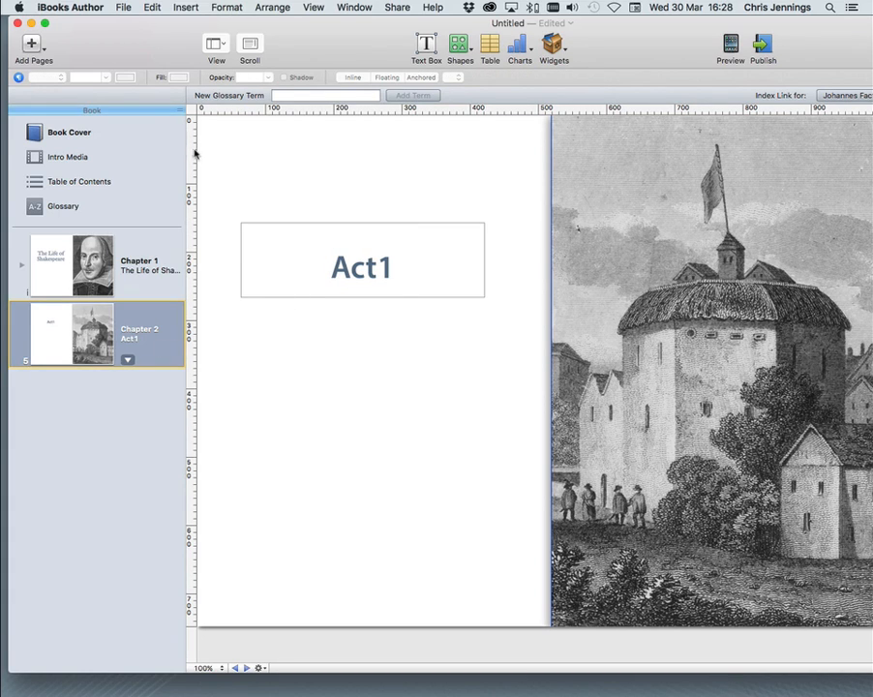
{"action": "left_click", "coordinate": [186, 8]}
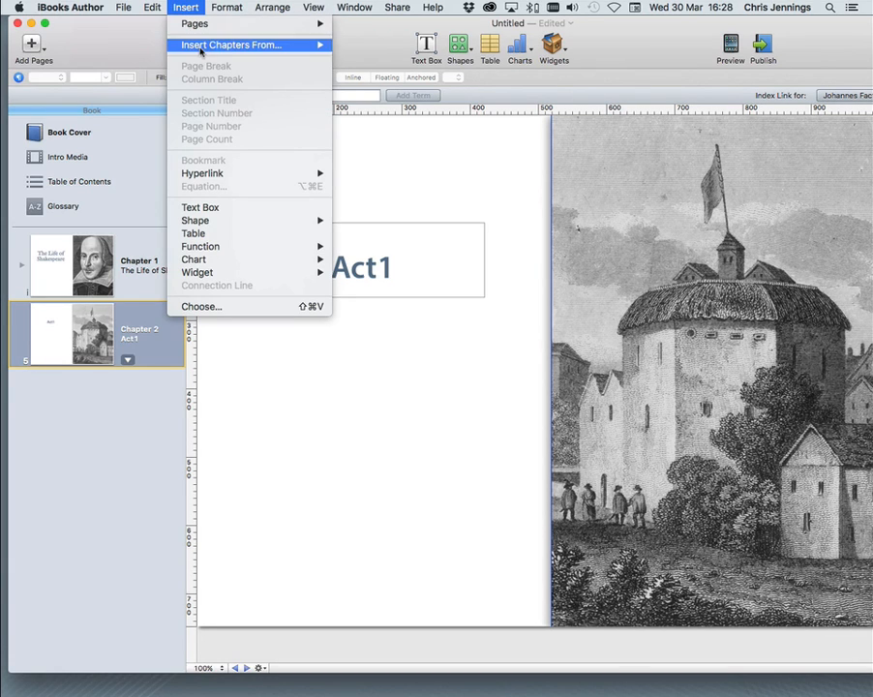
{"action": "mouse_move", "coordinate": [309, 44]}
{"action": "left_click", "coordinate": [379, 58]}
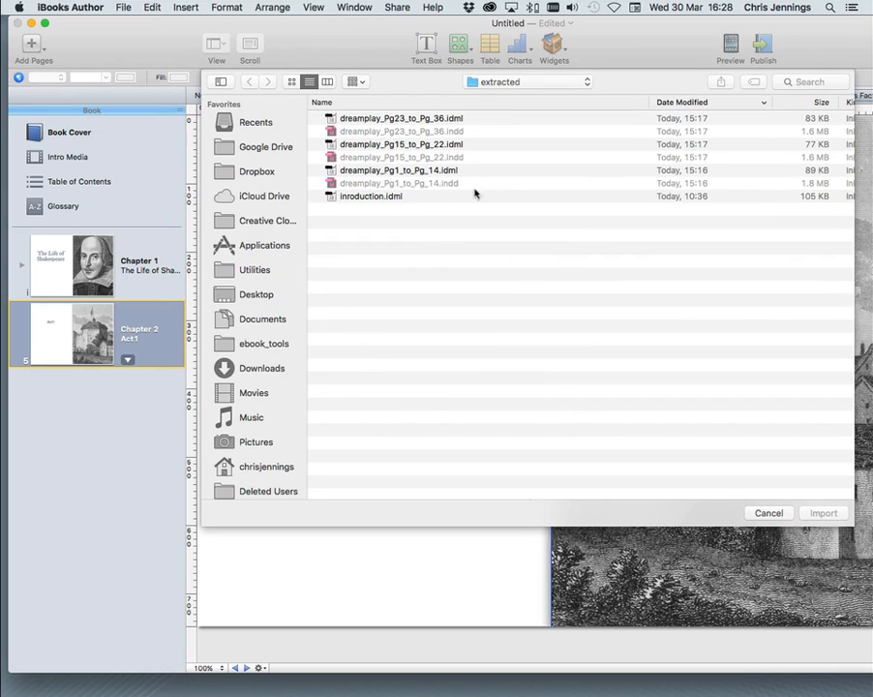
{"action": "left_click", "coordinate": [395, 172]}
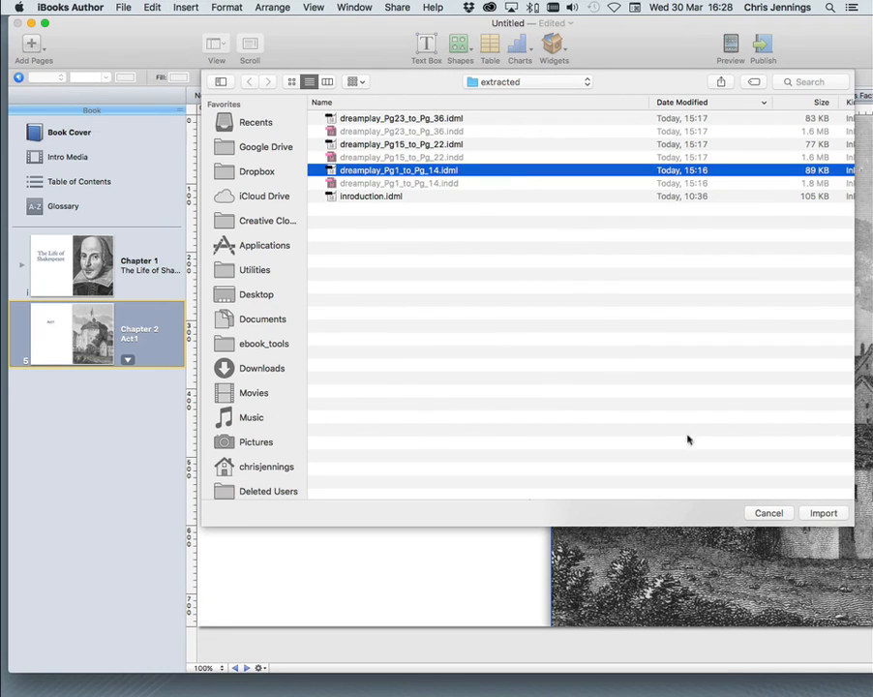
{"action": "left_click", "coordinate": [823, 513]}
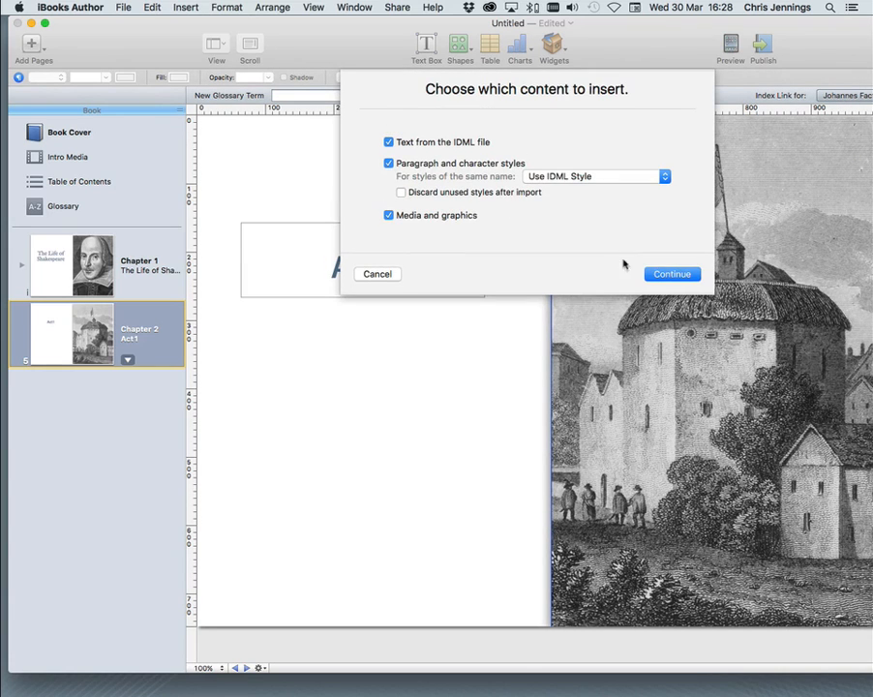
{"action": "left_click", "coordinate": [674, 274]}
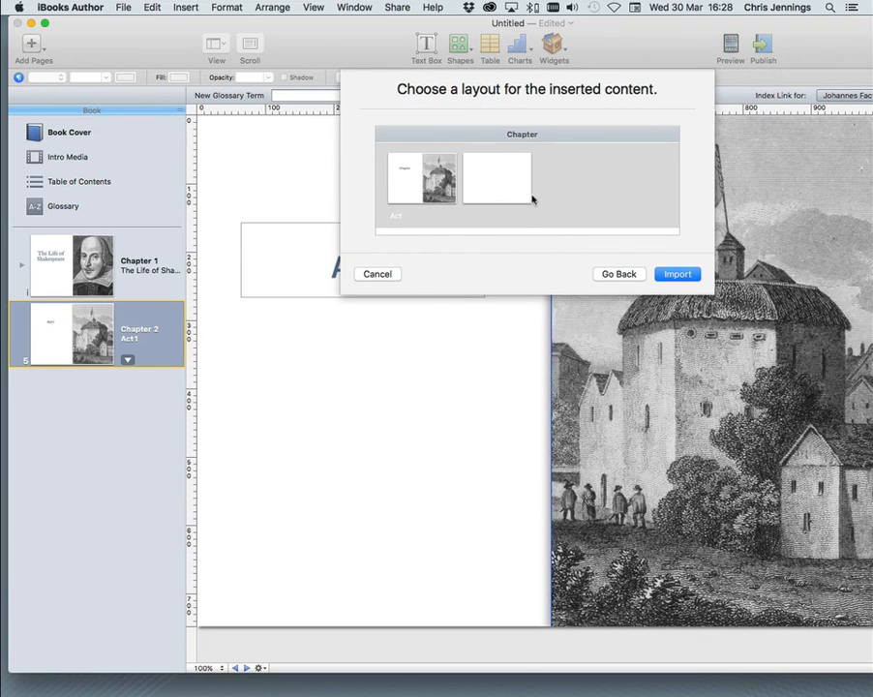
Import the IDML content with the Section layout and skip reviewing the import warnings.
{"action": "scroll", "coordinate": [528, 196], "scroll_direction": "down", "scroll_amount": 5}
{"action": "scroll", "coordinate": [532, 199], "scroll_direction": "down", "scroll_amount": 3}
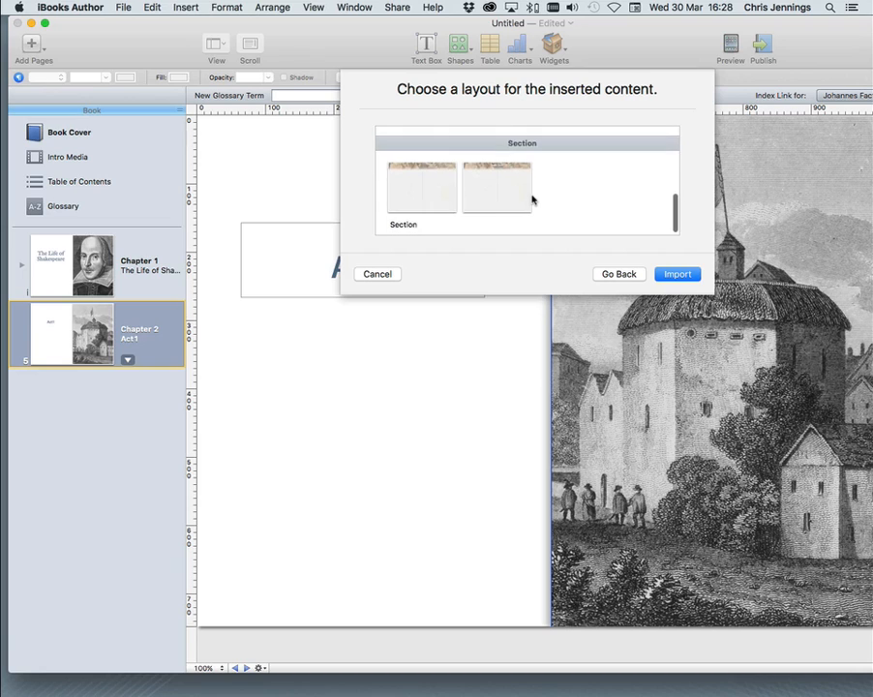
{"action": "scroll", "coordinate": [532, 198], "scroll_direction": "up", "scroll_amount": 10}
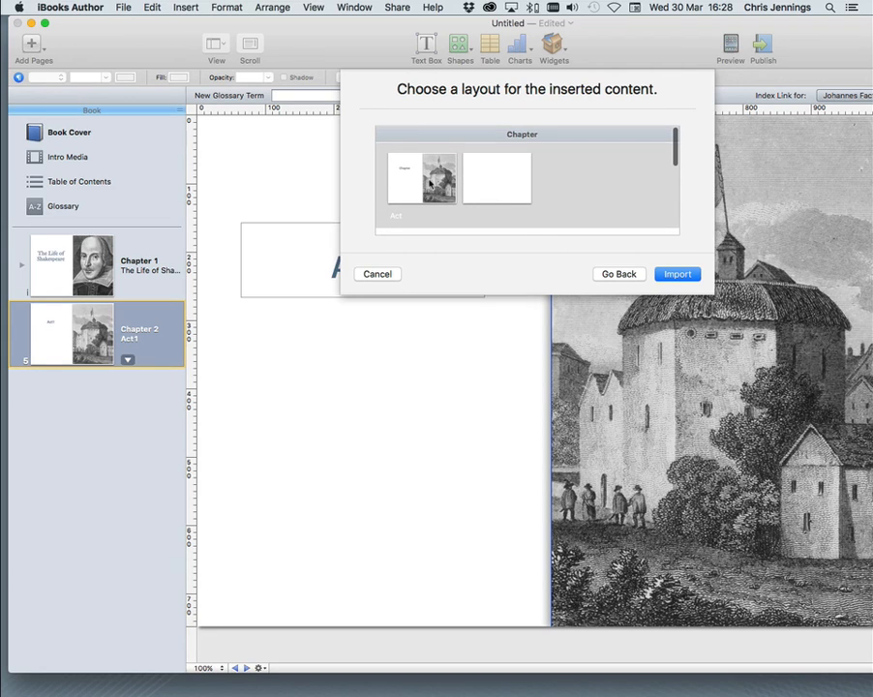
{"action": "scroll", "coordinate": [538, 182], "scroll_direction": "down", "scroll_amount": 8}
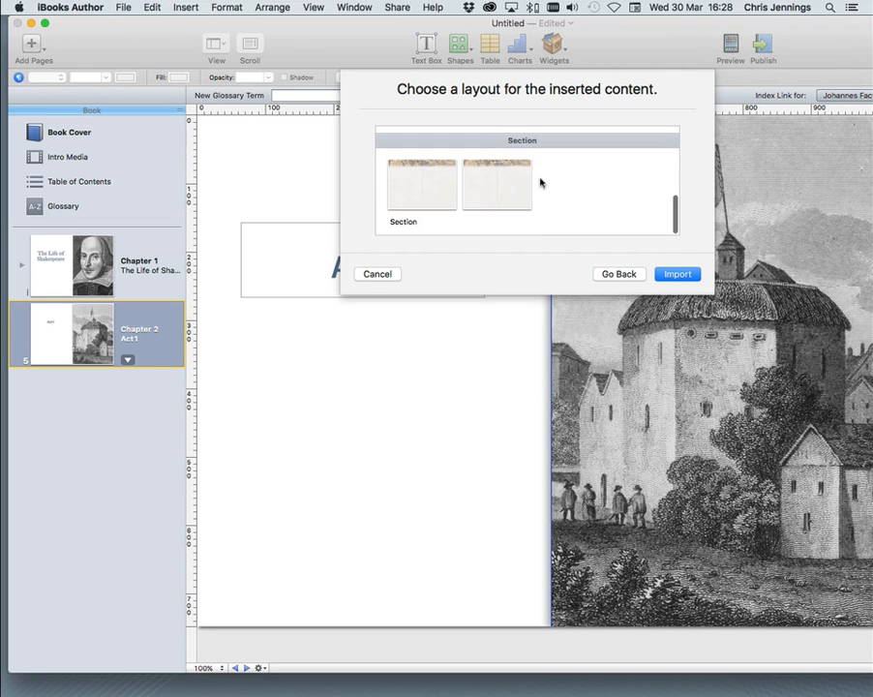
{"action": "left_click", "coordinate": [419, 188]}
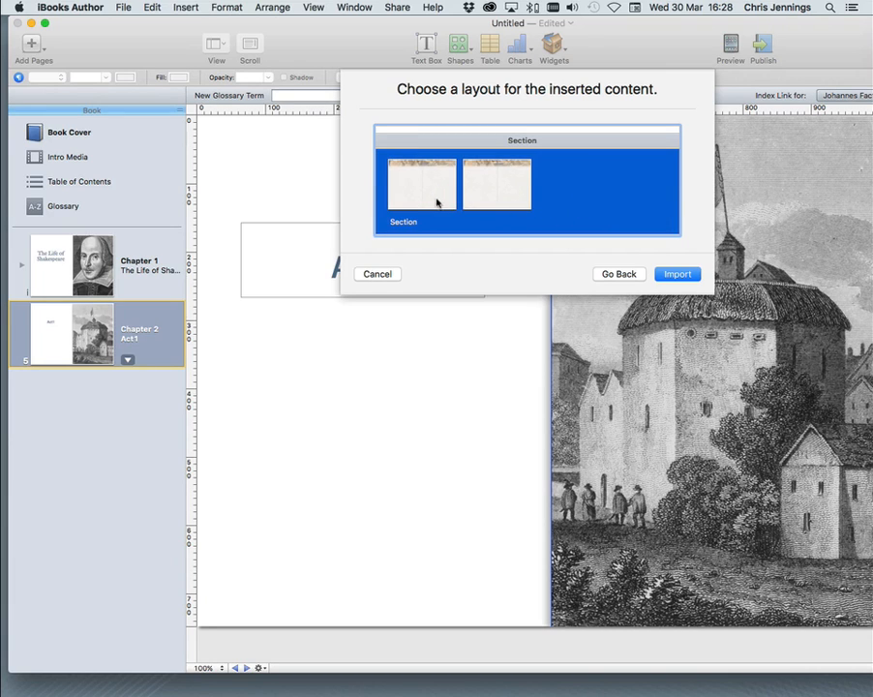
{"action": "left_click", "coordinate": [678, 274]}
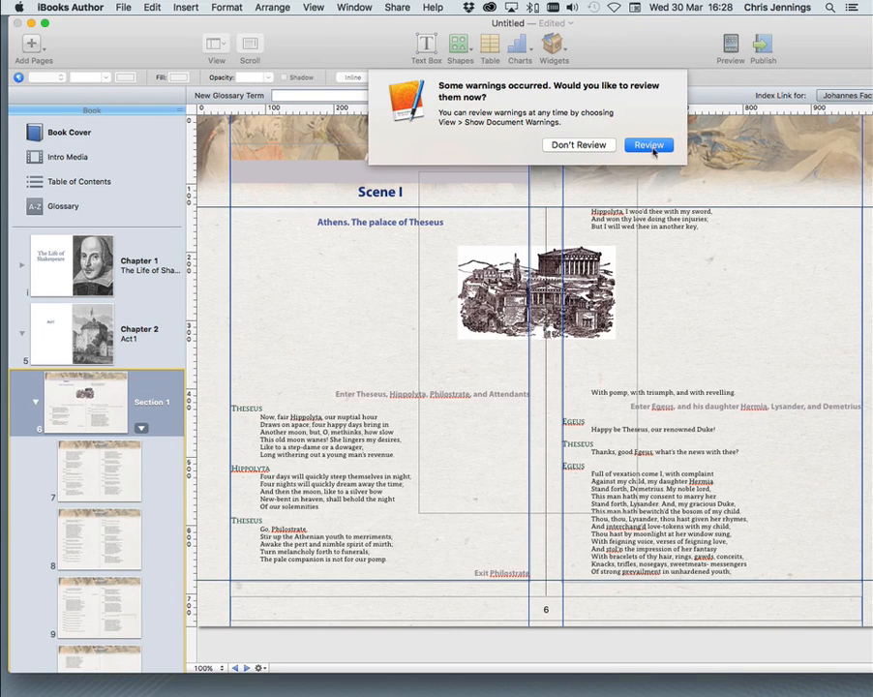
{"action": "left_click", "coordinate": [561, 145]}
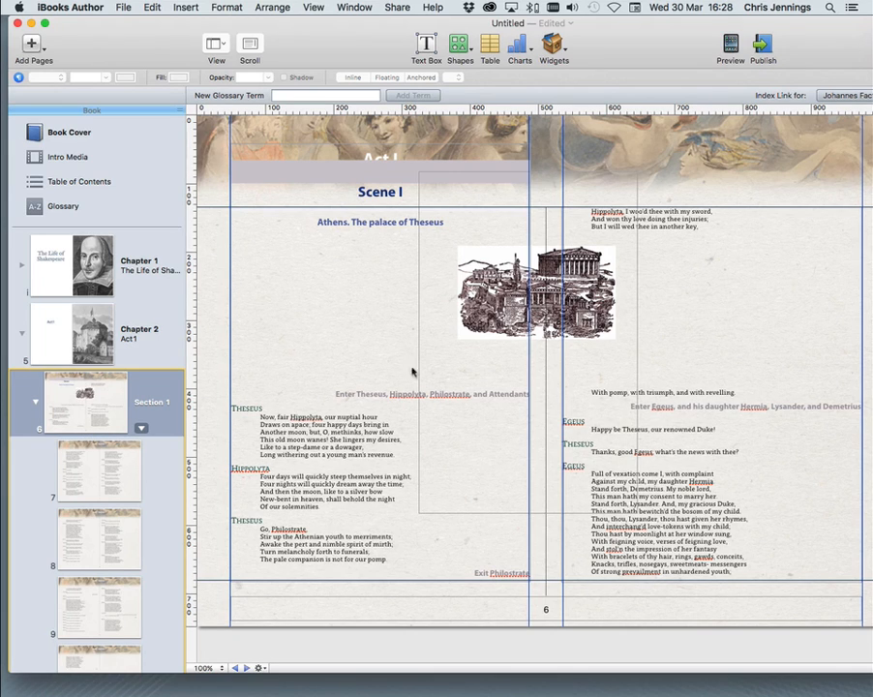
Remove the large empty frame overlapping both text columns on page 6, the opening page of Section 1.
{"action": "left_click", "coordinate": [429, 509]}
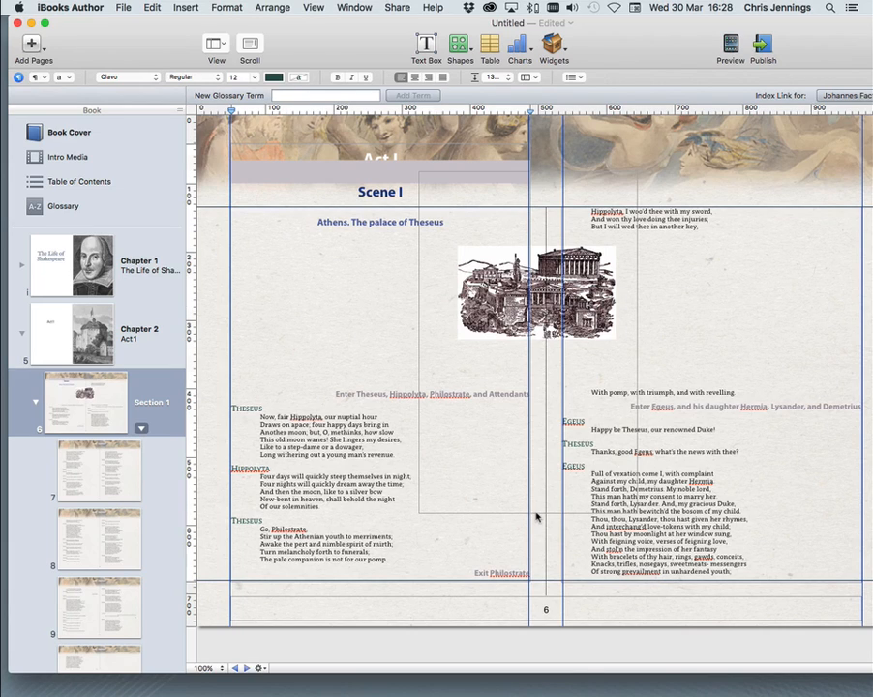
{"action": "left_click", "coordinate": [537, 514]}
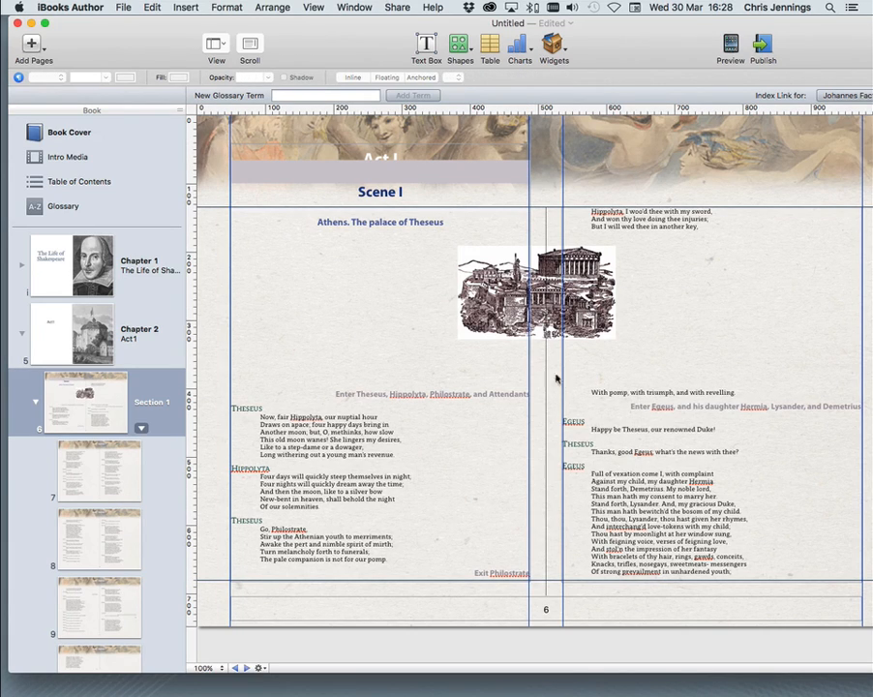
Enlarge the Athens engraving slightly within its mask on page 6.
{"action": "left_click", "coordinate": [554, 373]}
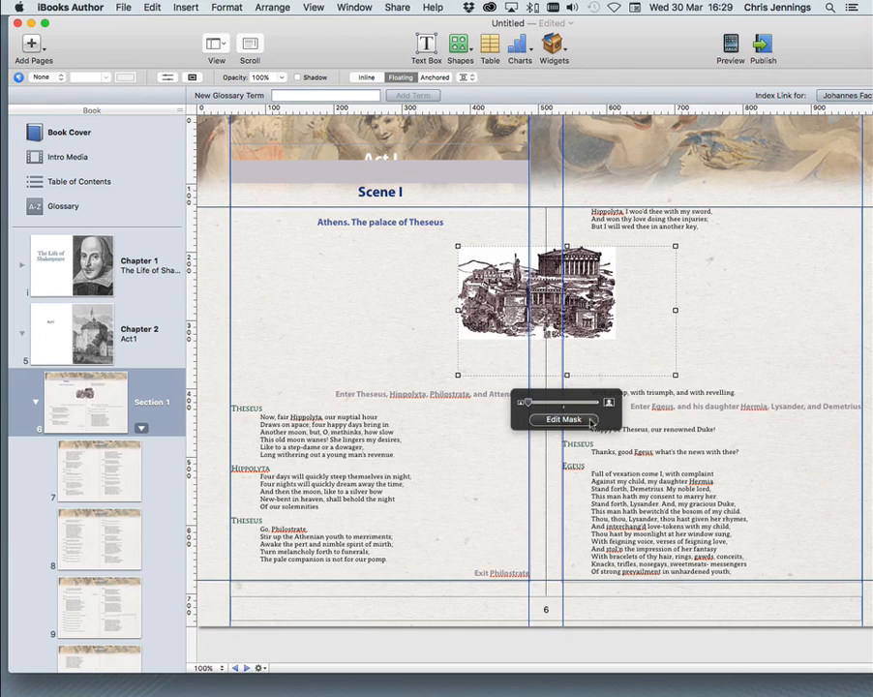
{"action": "left_click", "coordinate": [608, 402]}
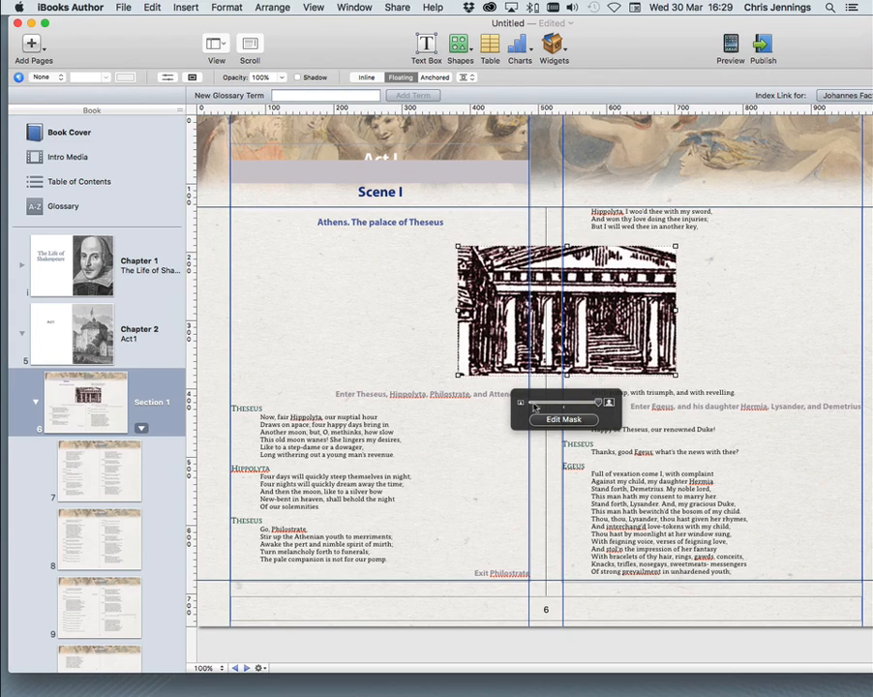
{"action": "left_click", "coordinate": [521, 403]}
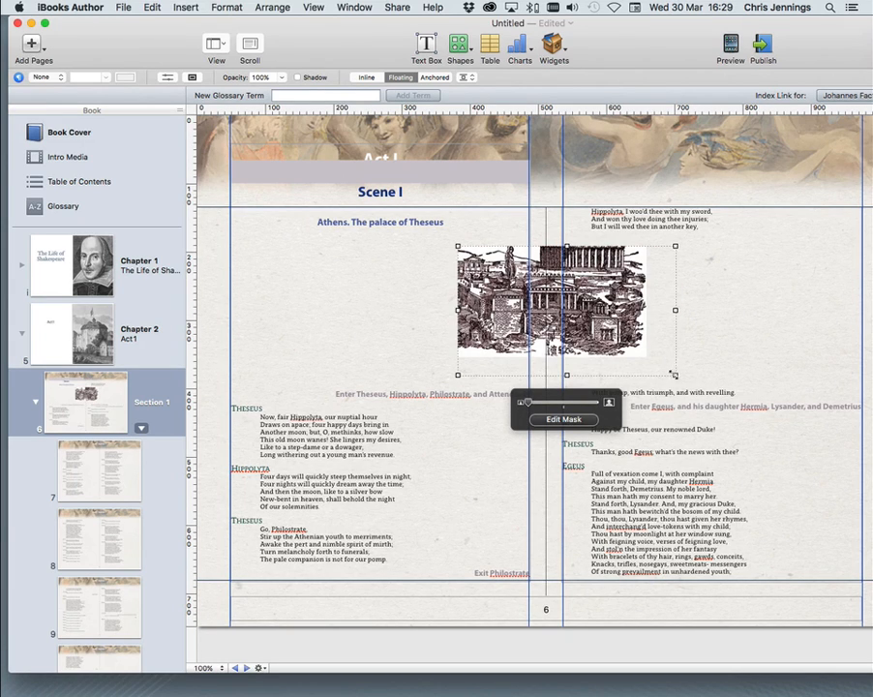
Fit the mask around the whole Athens engraving and move the picture into the first column, between the opening stage direction and Theseus's speech.
{"action": "left_click", "coordinate": [570, 420]}
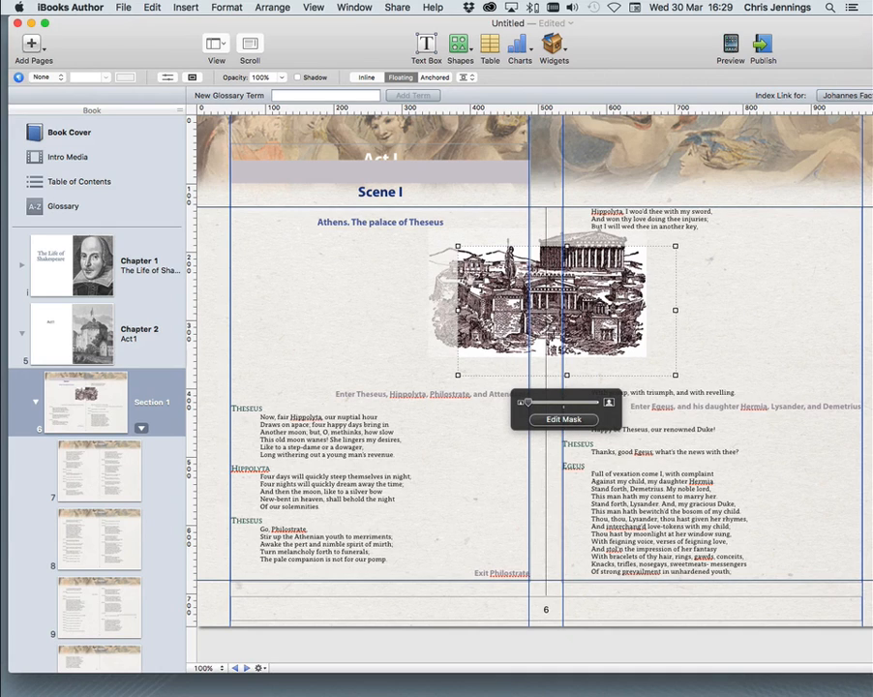
{"action": "left_click_drag", "start_coordinate": [457, 246], "coordinate": [426, 225]}
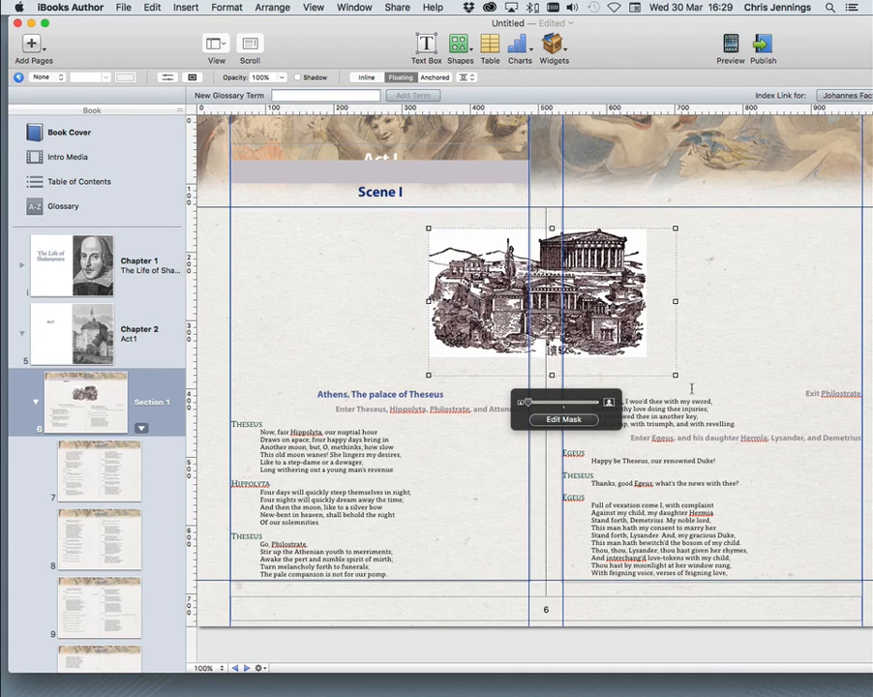
{"action": "left_click_drag", "start_coordinate": [674, 374], "coordinate": [648, 356]}
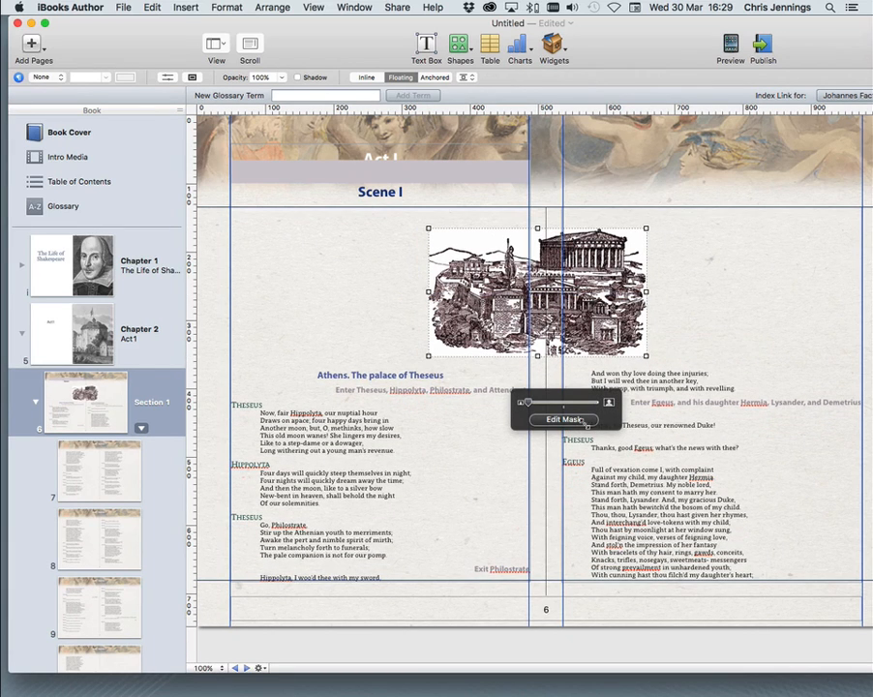
{"action": "left_click_drag", "start_coordinate": [498, 250], "coordinate": [340, 280]}
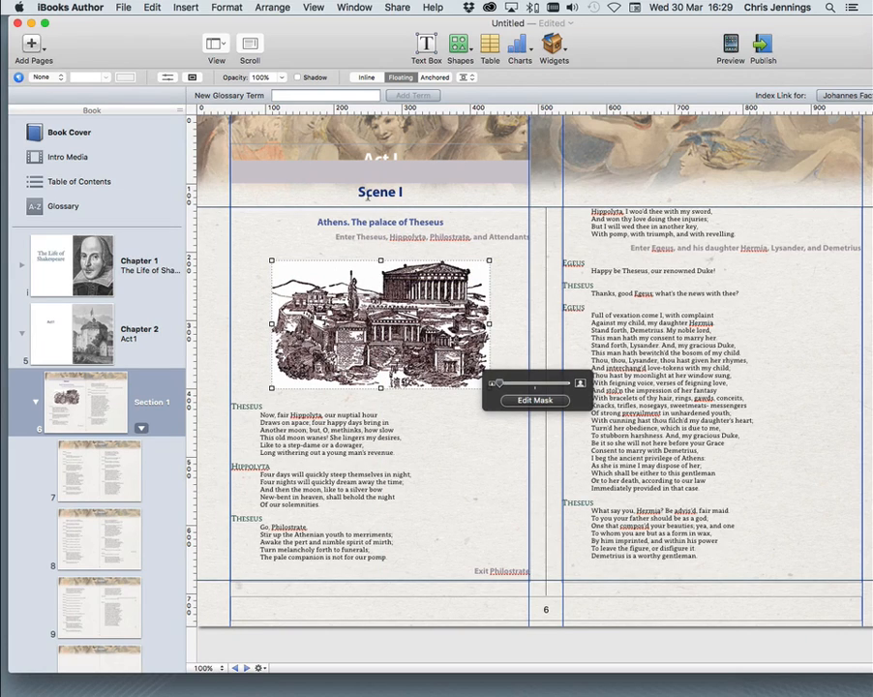
Set the font size of "fair Hippolyta," in Theseus's first verse line on page 6 to 12.
{"action": "left_click", "coordinate": [520, 354]}
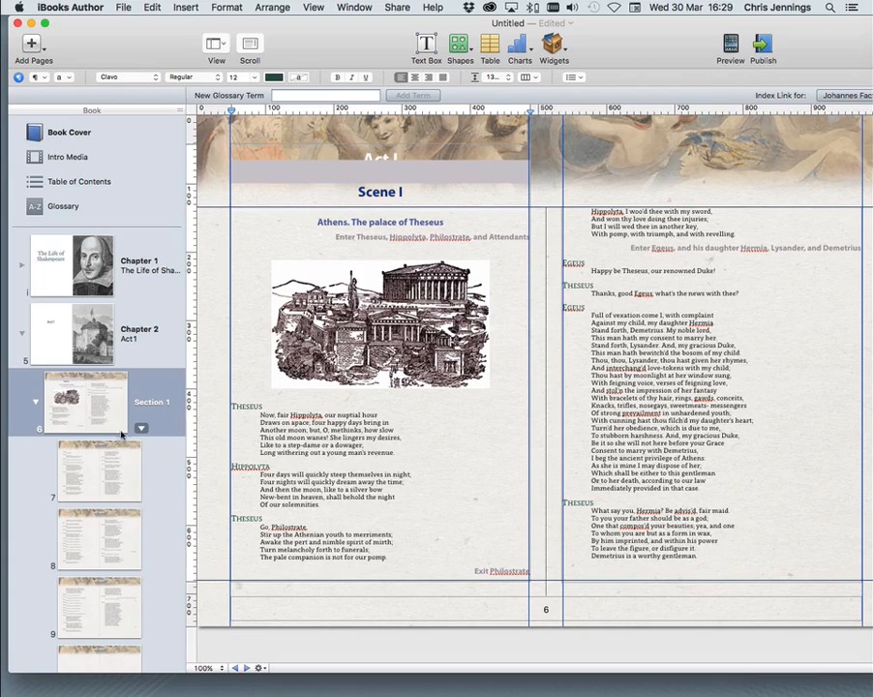
{"action": "left_click", "coordinate": [301, 430]}
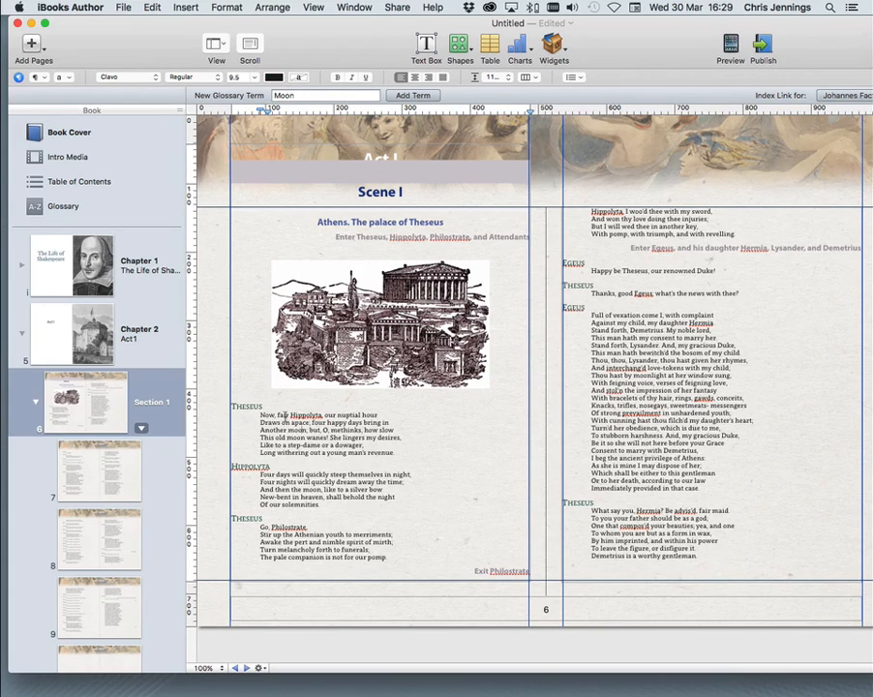
{"action": "left_click_drag", "start_coordinate": [284, 414], "coordinate": [321, 414]}
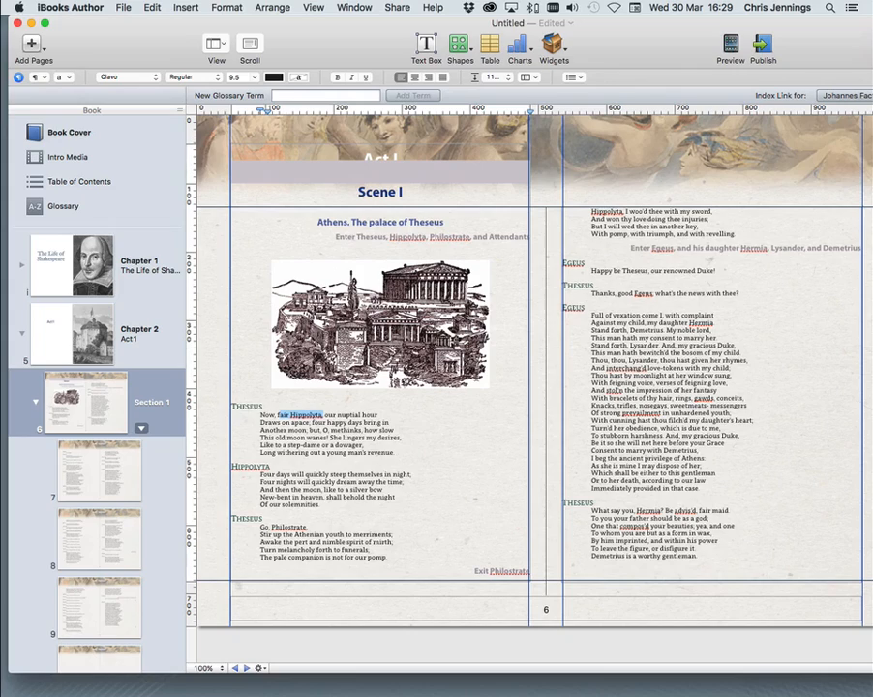
{"action": "left_click_drag", "start_coordinate": [835, 44], "coordinate": [401, 29]}
{"action": "left_click", "coordinate": [604, 205]}
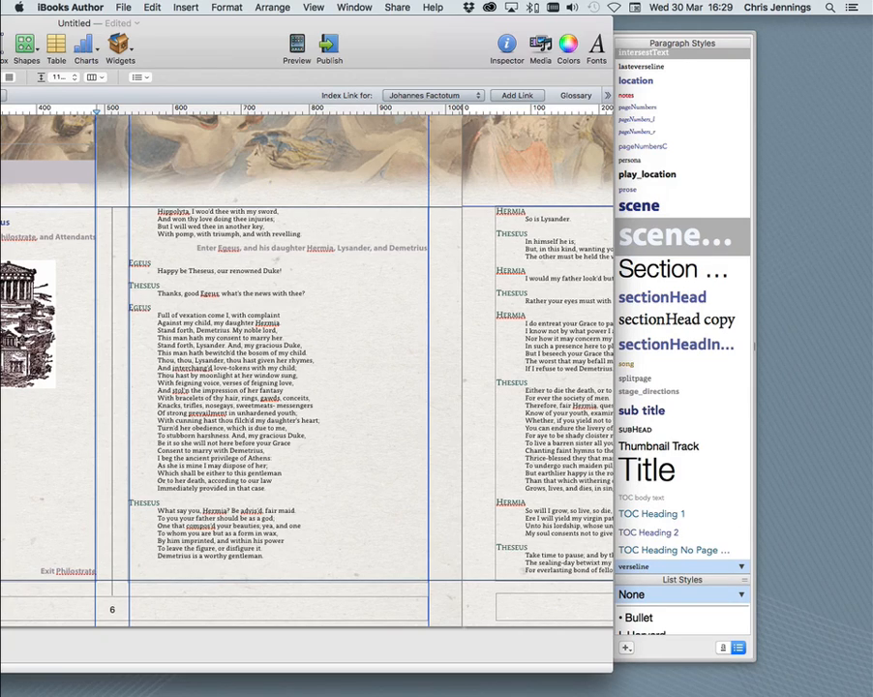
{"action": "double_click", "coordinate": [279, 49]}
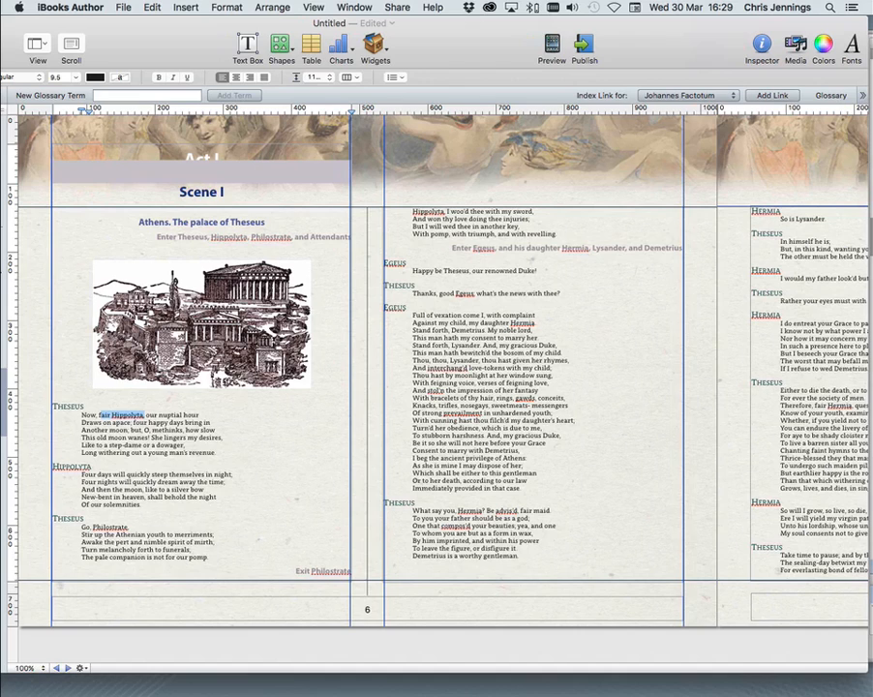
{"action": "key", "text": "super+t"}
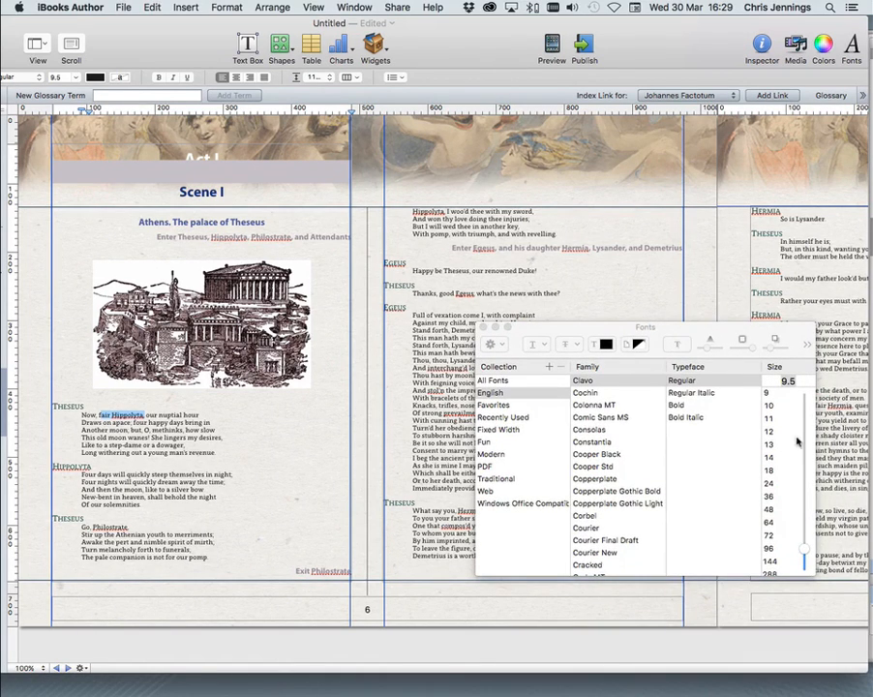
{"action": "left_click_drag", "start_coordinate": [806, 553], "coordinate": [808, 546]}
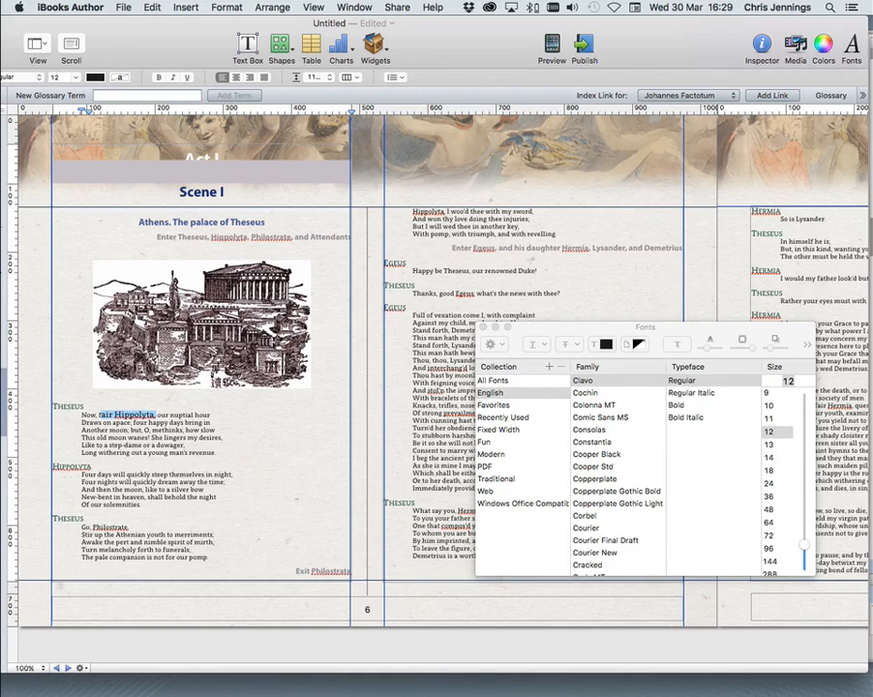
Set the line spacing of Theseus's first verse line to exactly 15 pt.
{"action": "left_click_drag", "start_coordinate": [870, 223], "coordinate": [683, 146]}
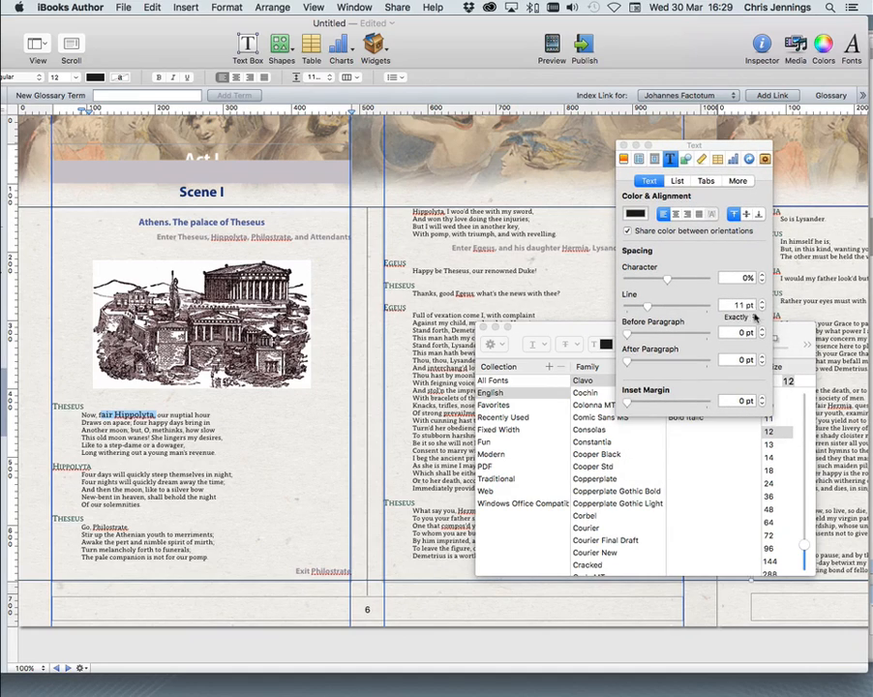
{"action": "left_click", "coordinate": [761, 301]}
{"action": "left_click", "coordinate": [762, 301]}
{"action": "left_click", "coordinate": [762, 302]}
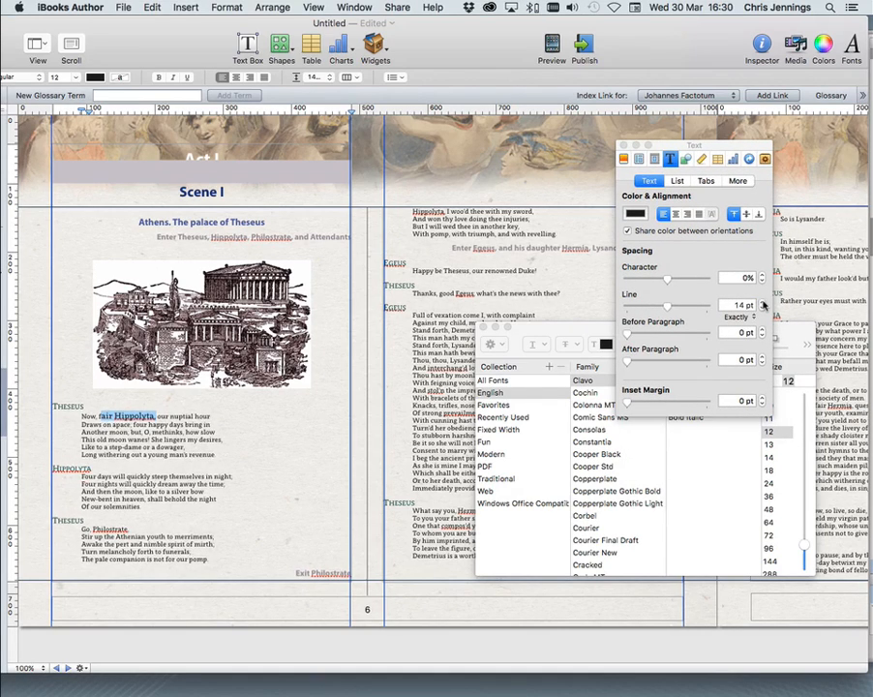
{"action": "left_click", "coordinate": [762, 302]}
{"action": "left_click", "coordinate": [761, 302]}
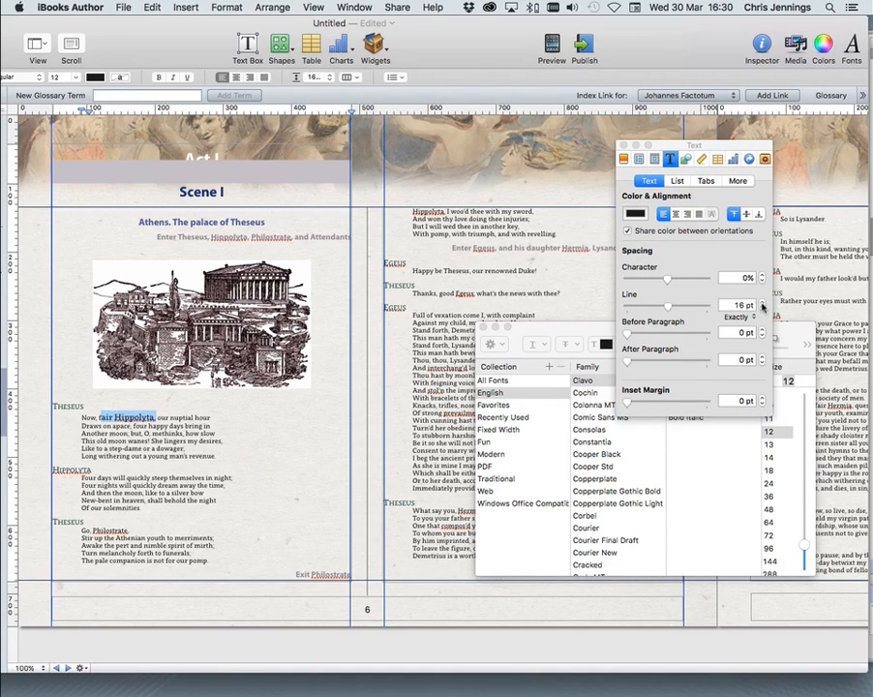
{"action": "left_click", "coordinate": [762, 308]}
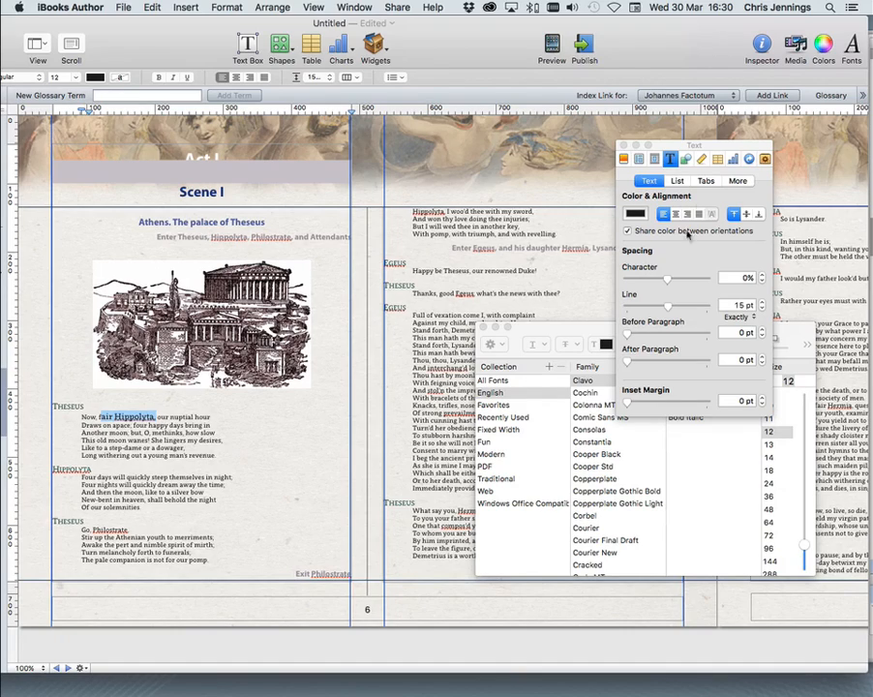
Redefine the verseline paragraph style from the selected verse text.
{"action": "left_click_drag", "start_coordinate": [667, 54], "coordinate": [201, 54]}
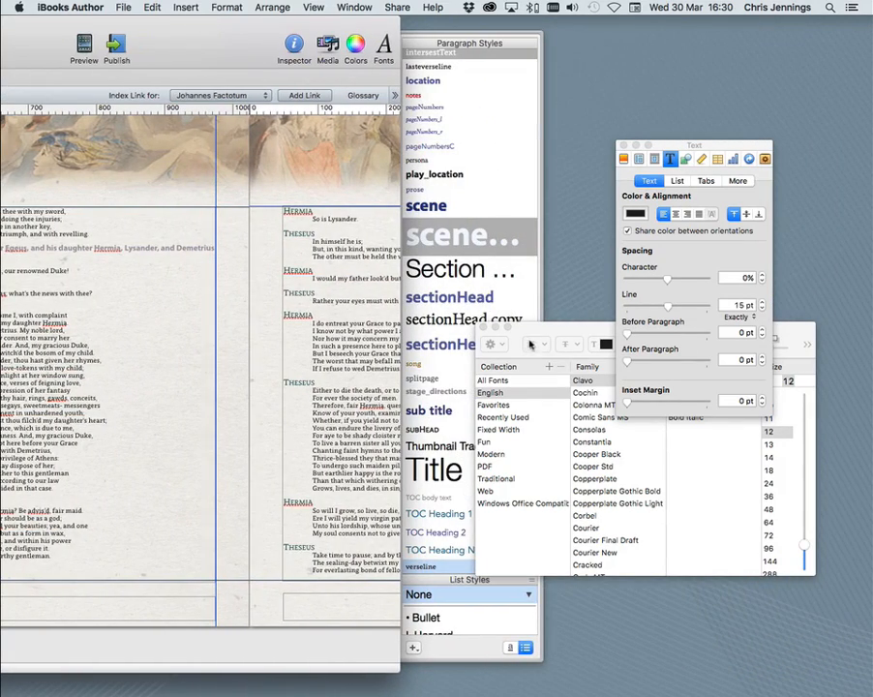
{"action": "left_click_drag", "start_coordinate": [537, 331], "coordinate": [687, 429]}
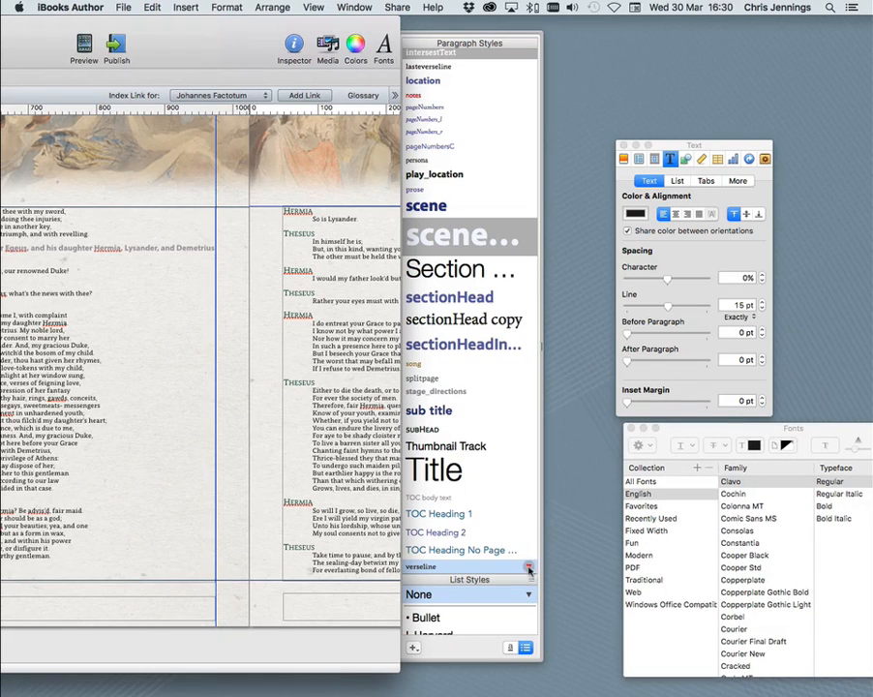
{"action": "left_click", "coordinate": [528, 566]}
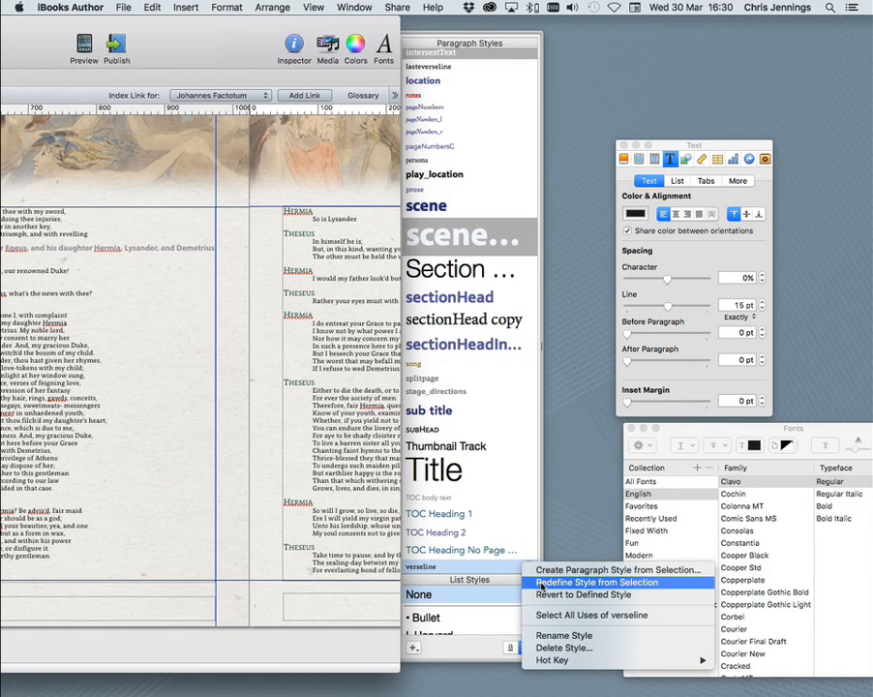
{"action": "left_click", "coordinate": [540, 583]}
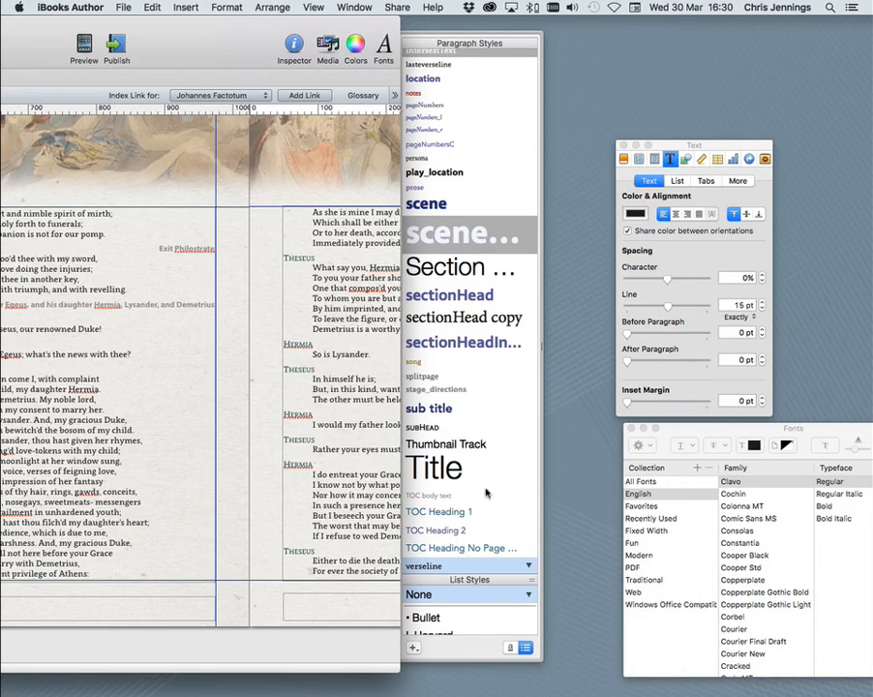
Set the first Theseus speaker name below the image to font size 14 with 15 pt line spacing.
{"action": "left_click_drag", "start_coordinate": [223, 24], "coordinate": [693, 24]}
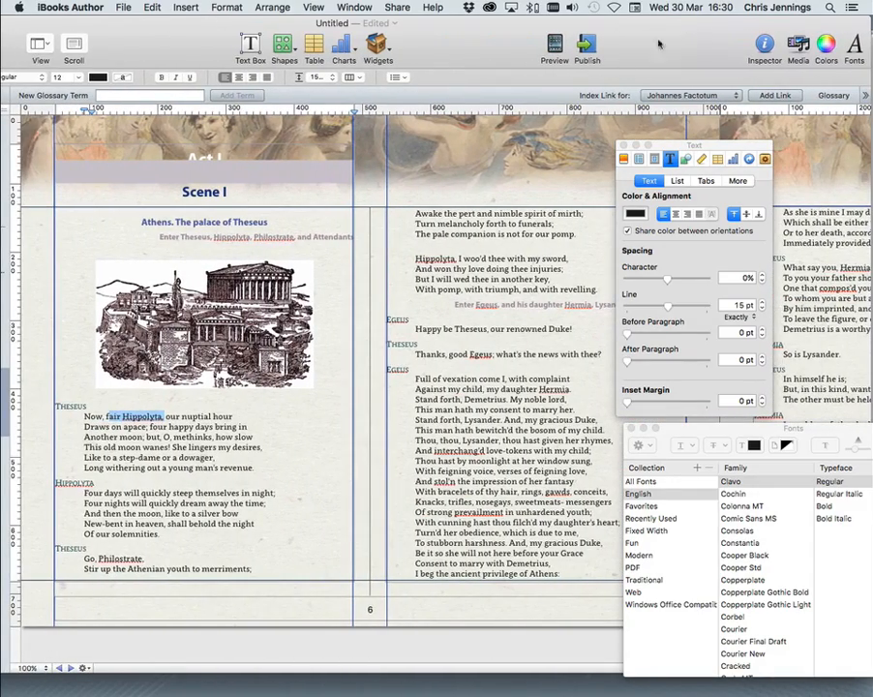
{"action": "left_click", "coordinate": [81, 402]}
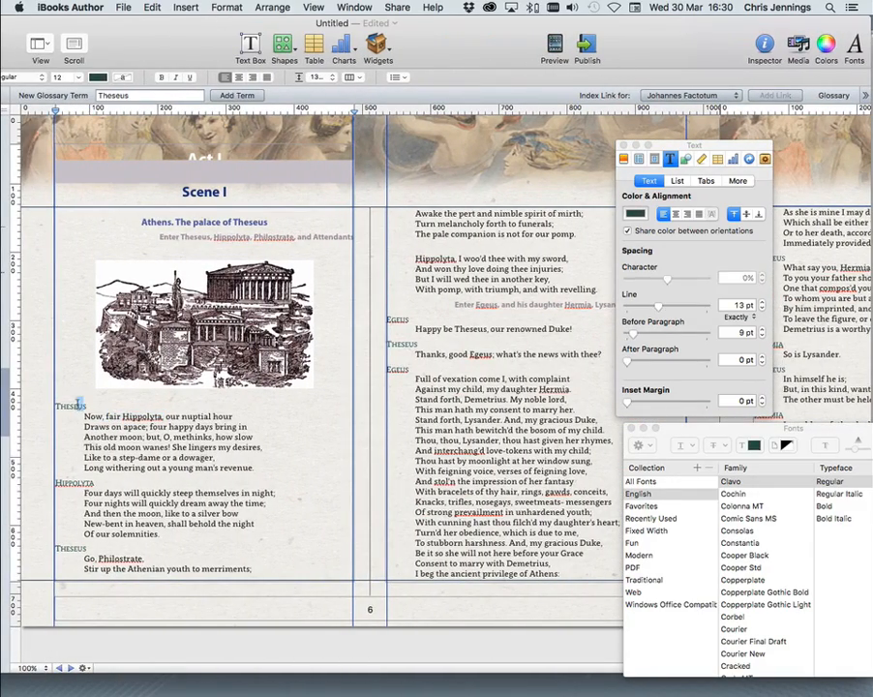
{"action": "left_click_drag", "start_coordinate": [81, 403], "coordinate": [57, 407]}
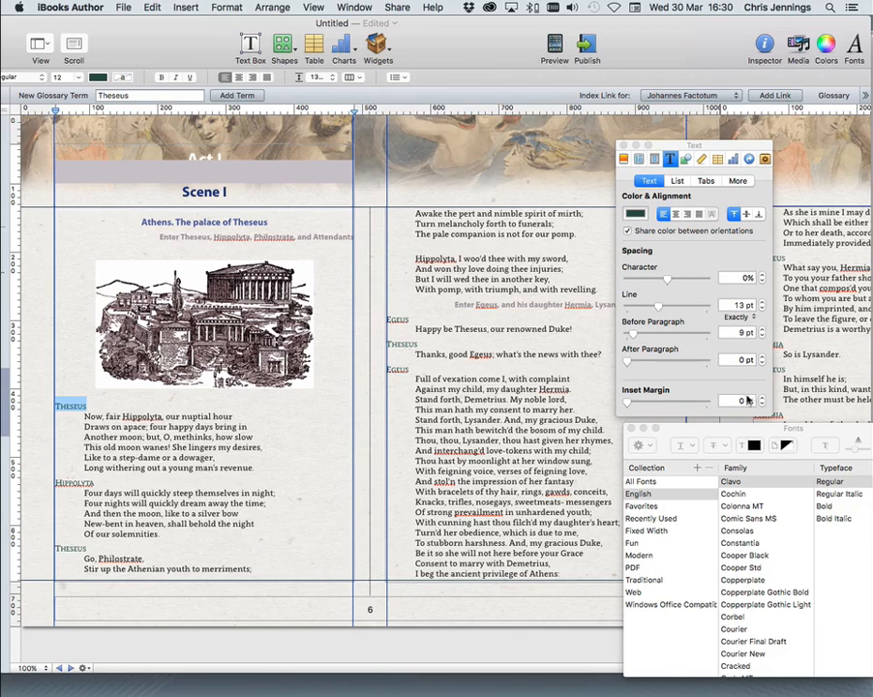
{"action": "left_click_drag", "start_coordinate": [747, 427], "coordinate": [487, 389]}
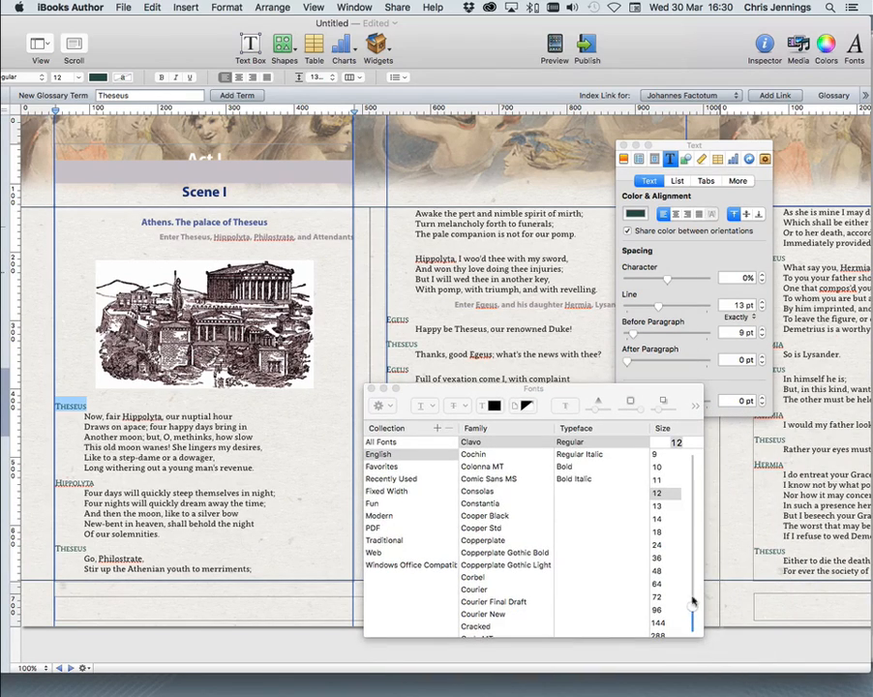
{"action": "left_click_drag", "start_coordinate": [693, 607], "coordinate": [693, 603]}
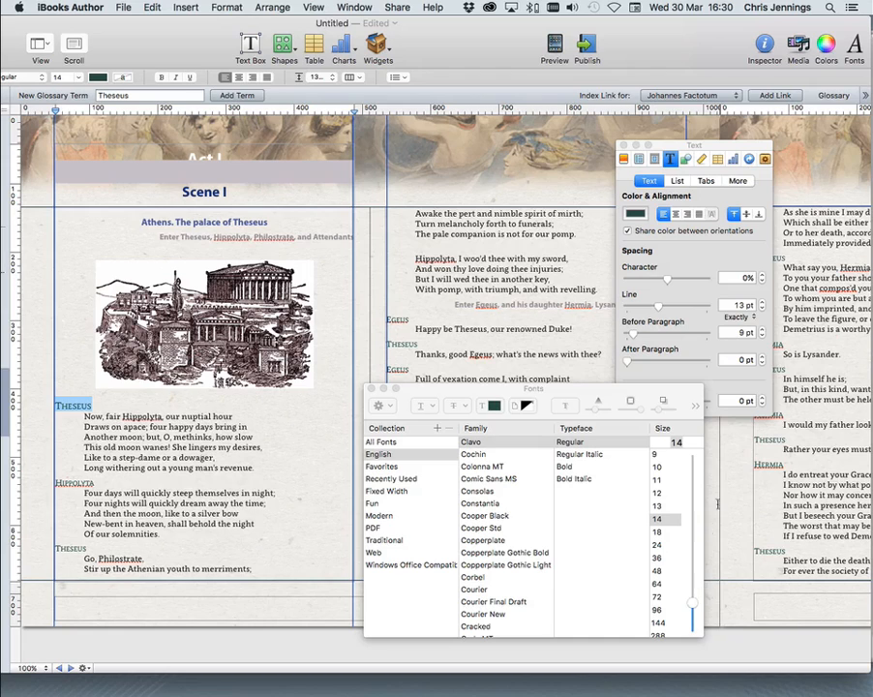
{"action": "left_click", "coordinate": [763, 303]}
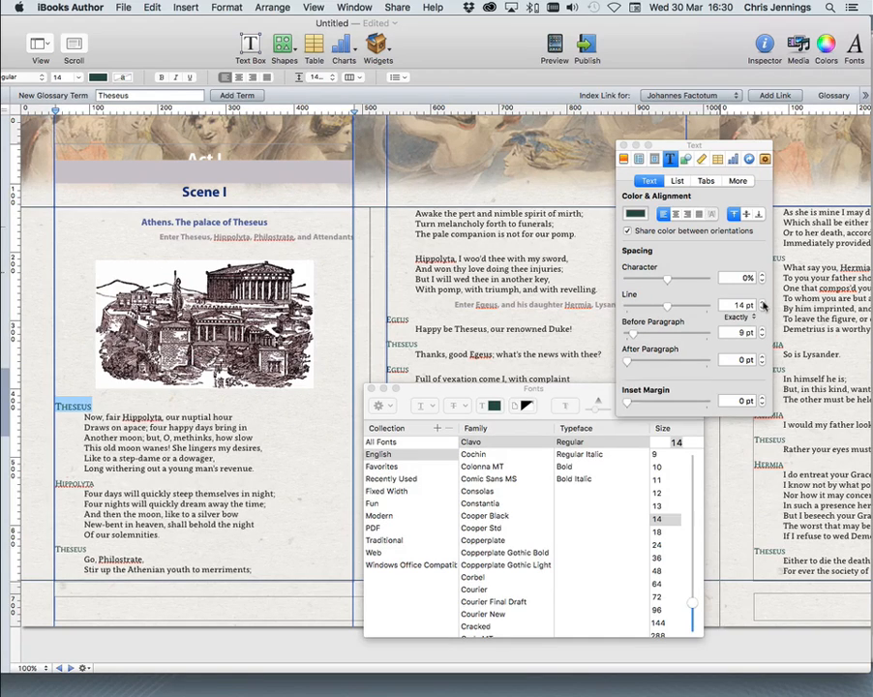
{"action": "left_click", "coordinate": [762, 303]}
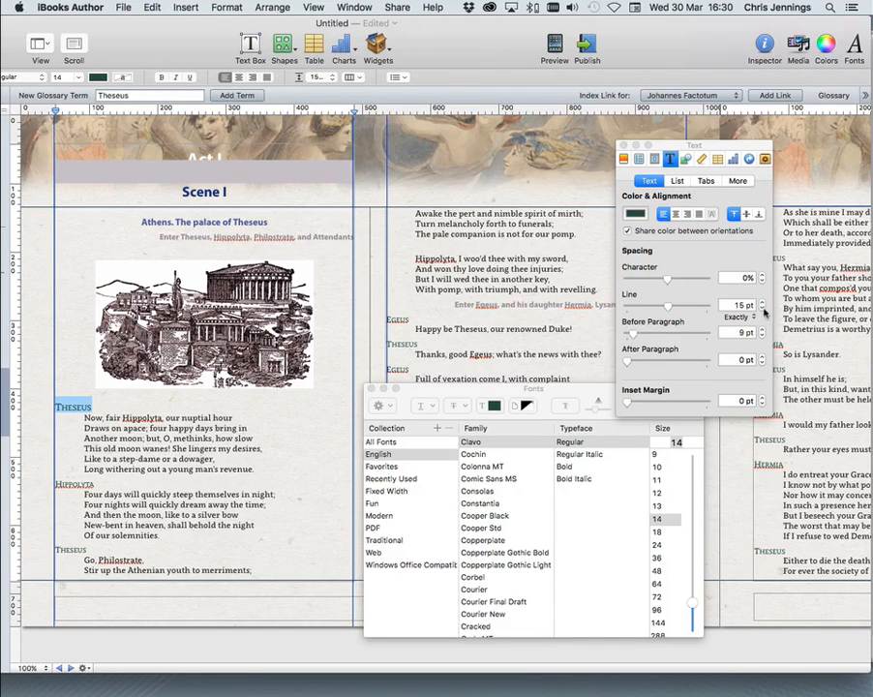
Redefine the CHARACTER paragraph style from the selected speaker name.
{"action": "left_click_drag", "start_coordinate": [649, 58], "coordinate": [490, 40]}
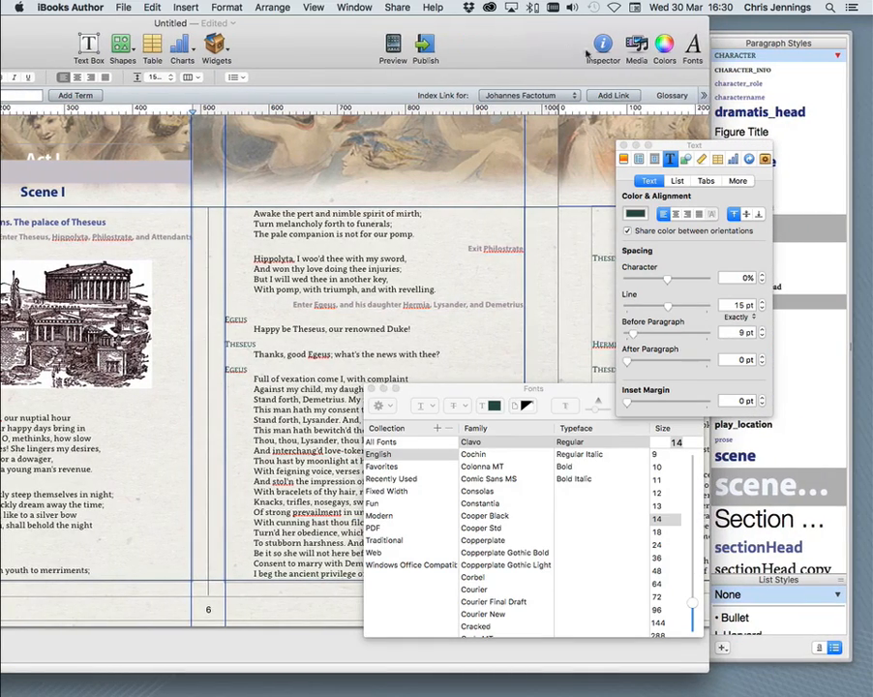
{"action": "left_click_drag", "start_coordinate": [677, 145], "coordinate": [549, 122]}
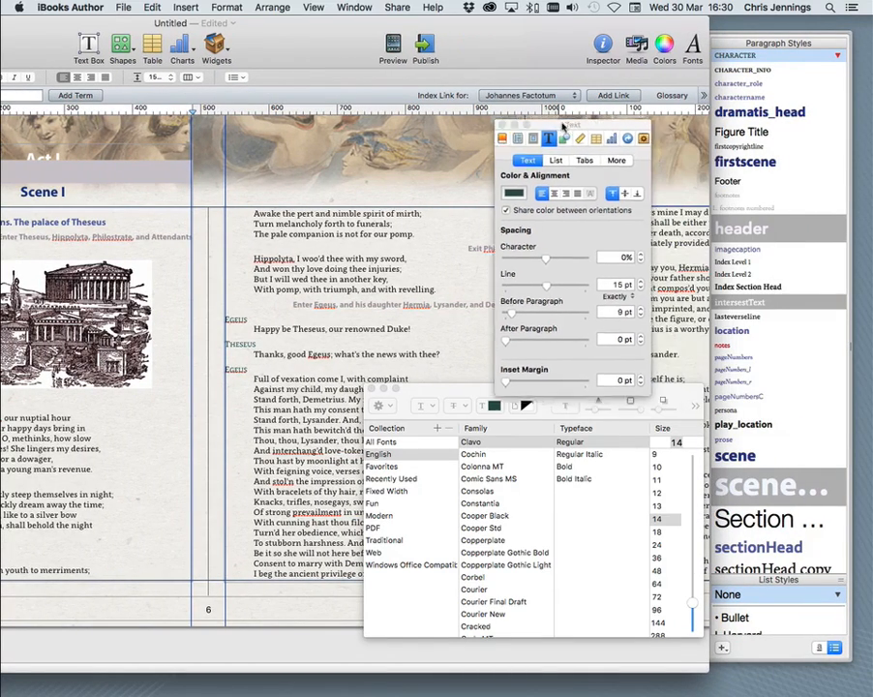
{"action": "left_click", "coordinate": [838, 56]}
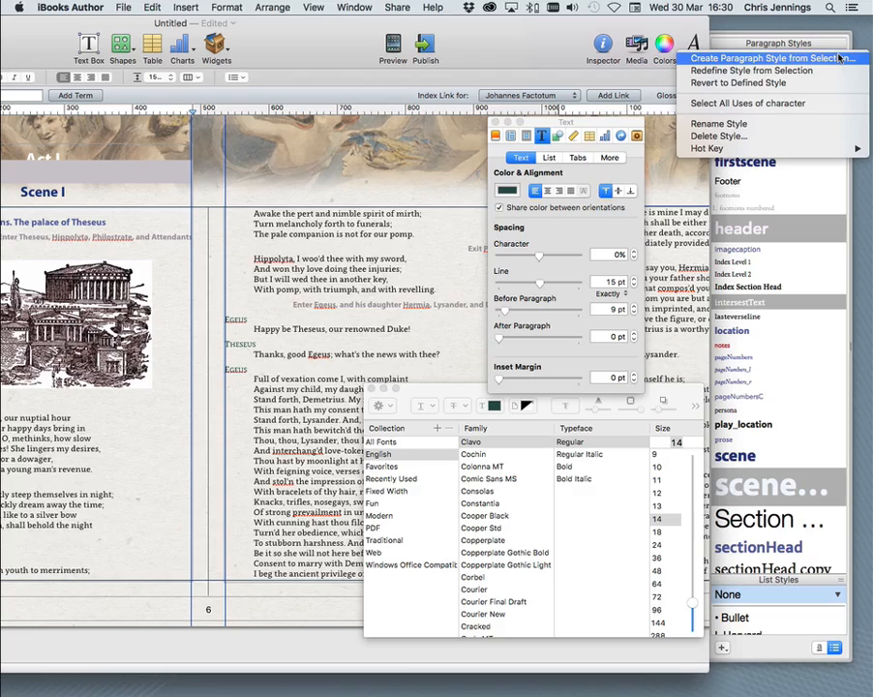
{"action": "left_click", "coordinate": [753, 71]}
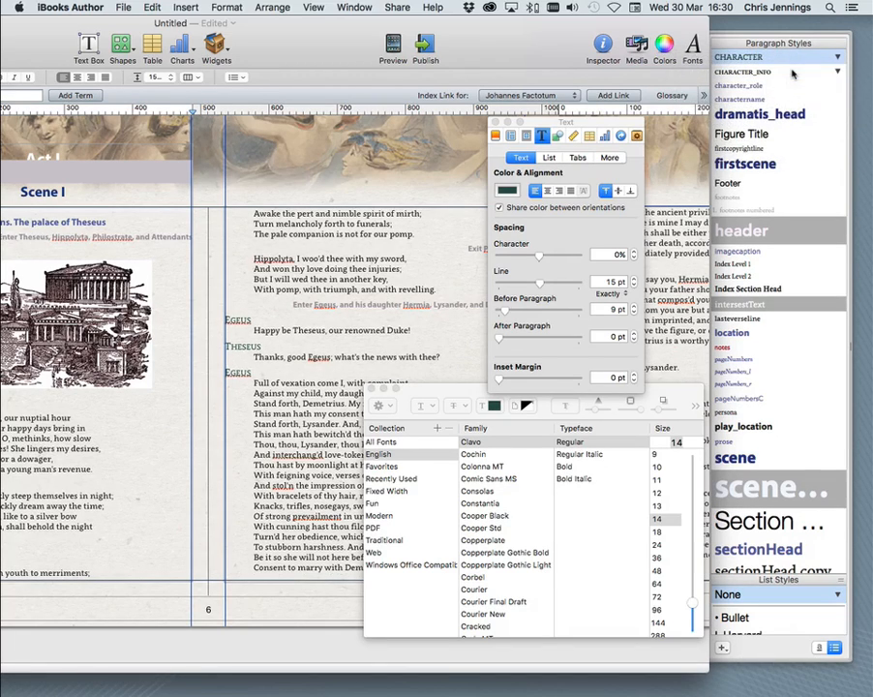
Set the location heading "Athens. The palace of Theseus" to font size 17 with 19 pt line spacing.
{"action": "left_click_drag", "start_coordinate": [257, 53], "coordinate": [445, 8]}
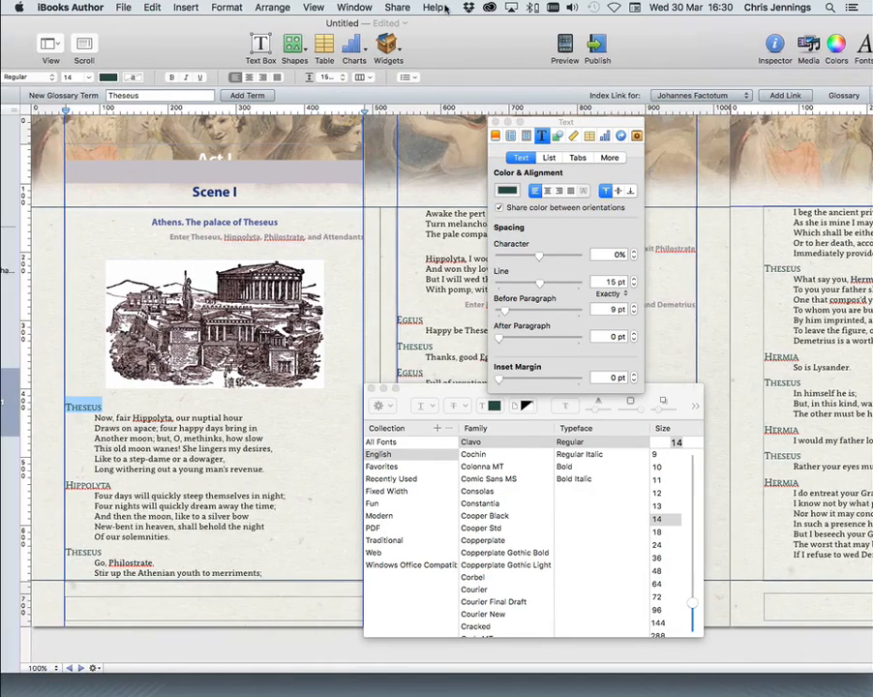
{"action": "left_click", "coordinate": [280, 220]}
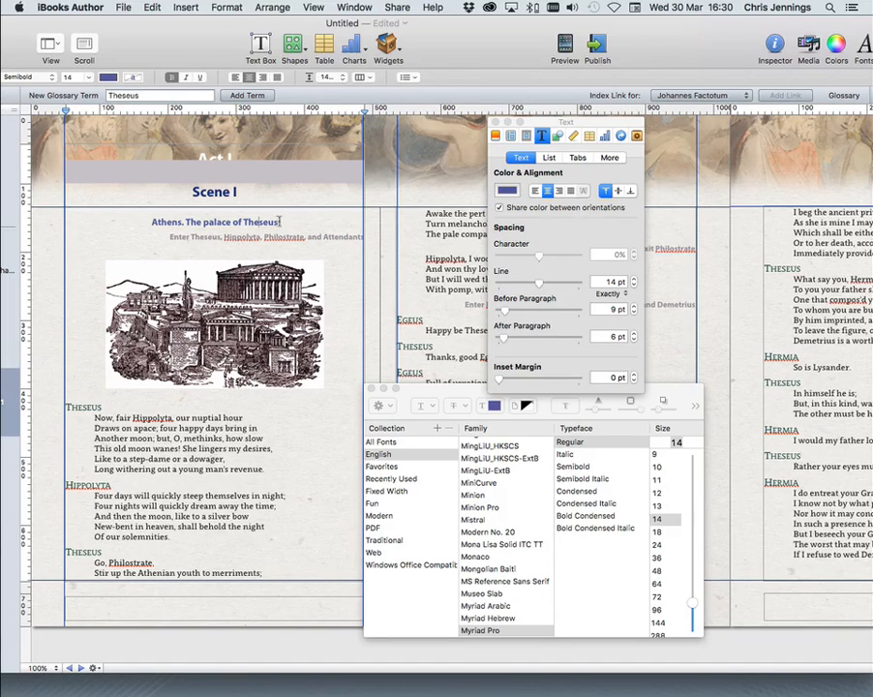
{"action": "left_click_drag", "start_coordinate": [277, 221], "coordinate": [165, 222]}
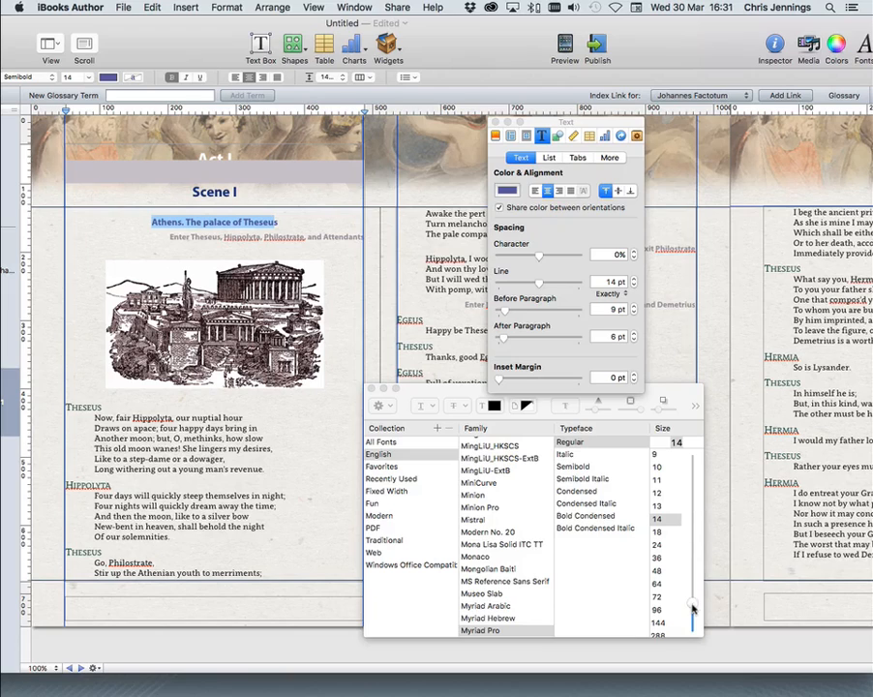
{"action": "left_click_drag", "start_coordinate": [691, 603], "coordinate": [692, 600]}
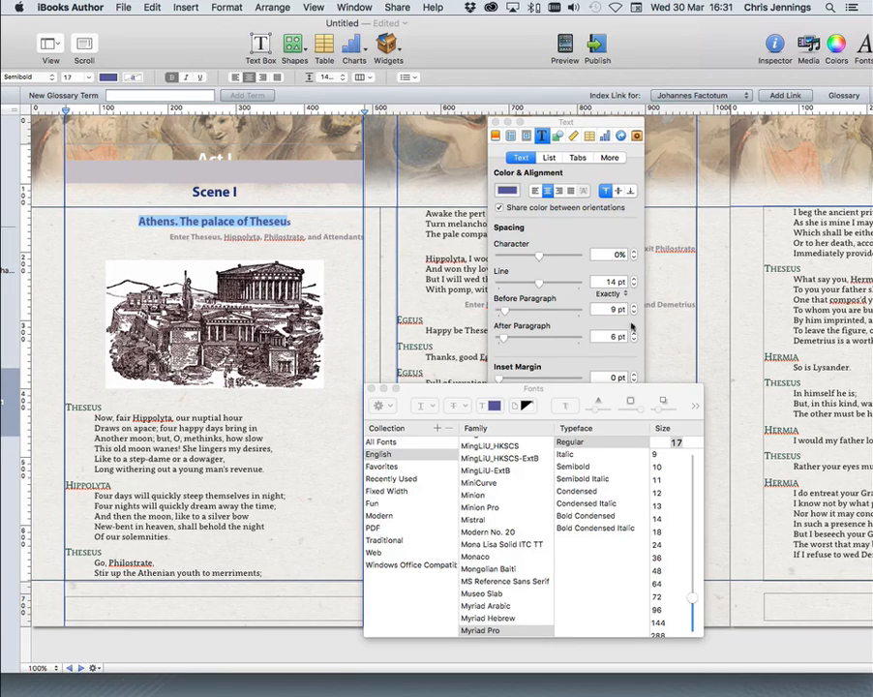
{"action": "left_click", "coordinate": [633, 278]}
{"action": "left_click", "coordinate": [633, 278]}
{"action": "left_click", "coordinate": [634, 278]}
{"action": "left_click", "coordinate": [633, 278]}
{"action": "left_click", "coordinate": [634, 277]}
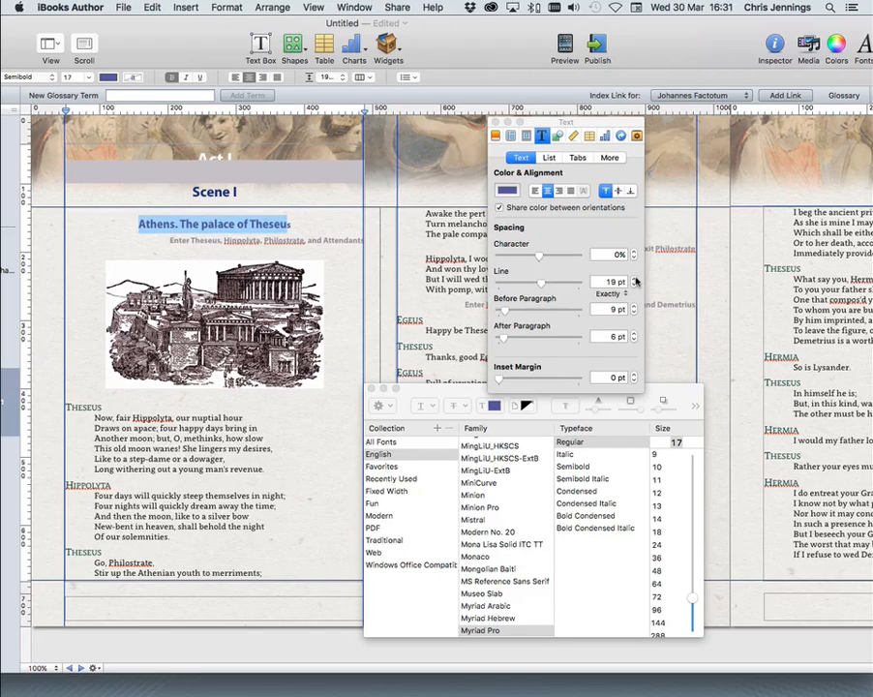
Set the offset of the rule on the "Act I" heading to -8 pt.
{"action": "double_click", "coordinate": [221, 192]}
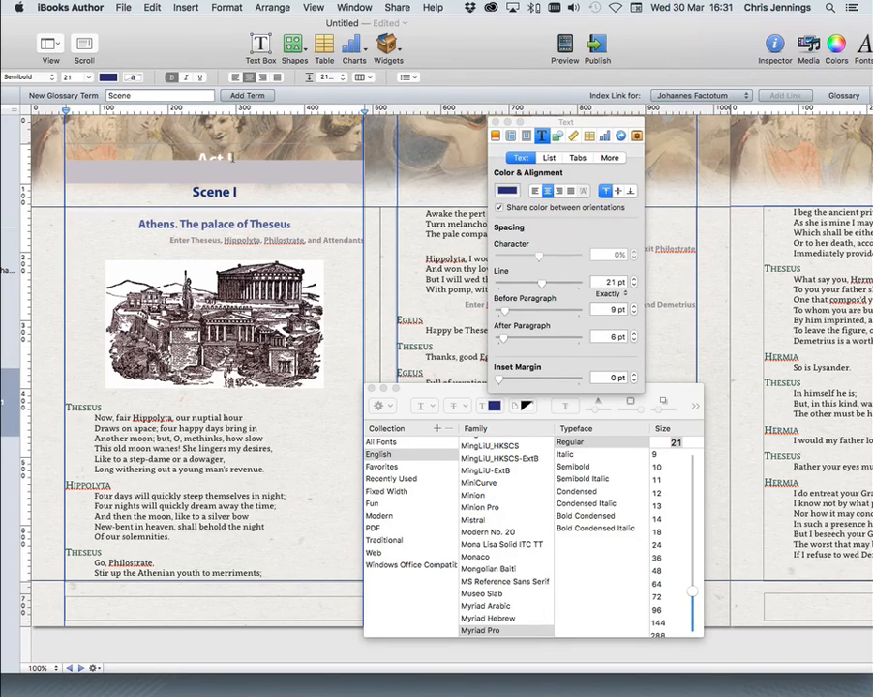
{"action": "left_click_drag", "start_coordinate": [233, 157], "coordinate": [191, 153]}
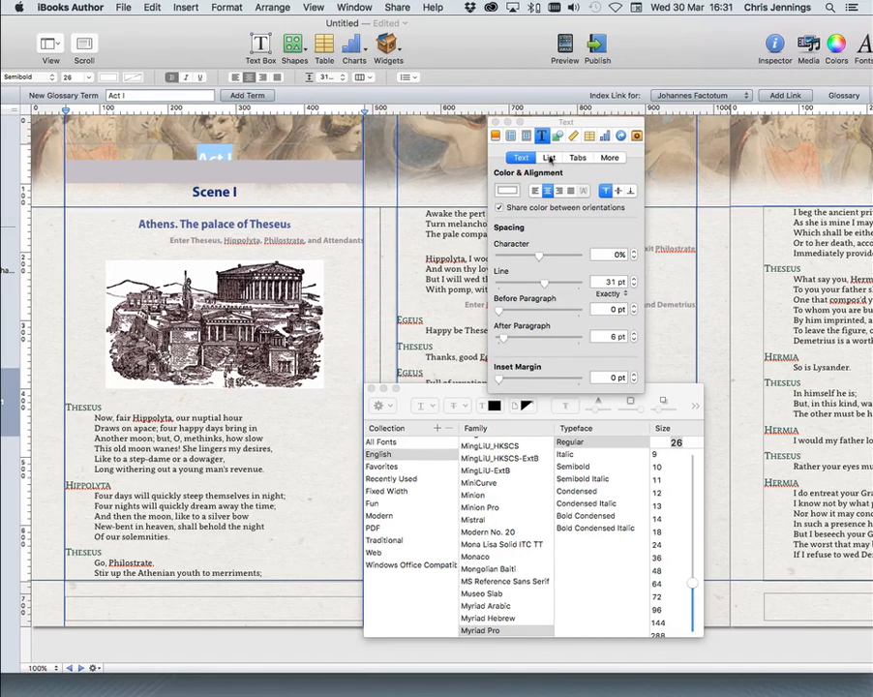
{"action": "left_click", "coordinate": [609, 158]}
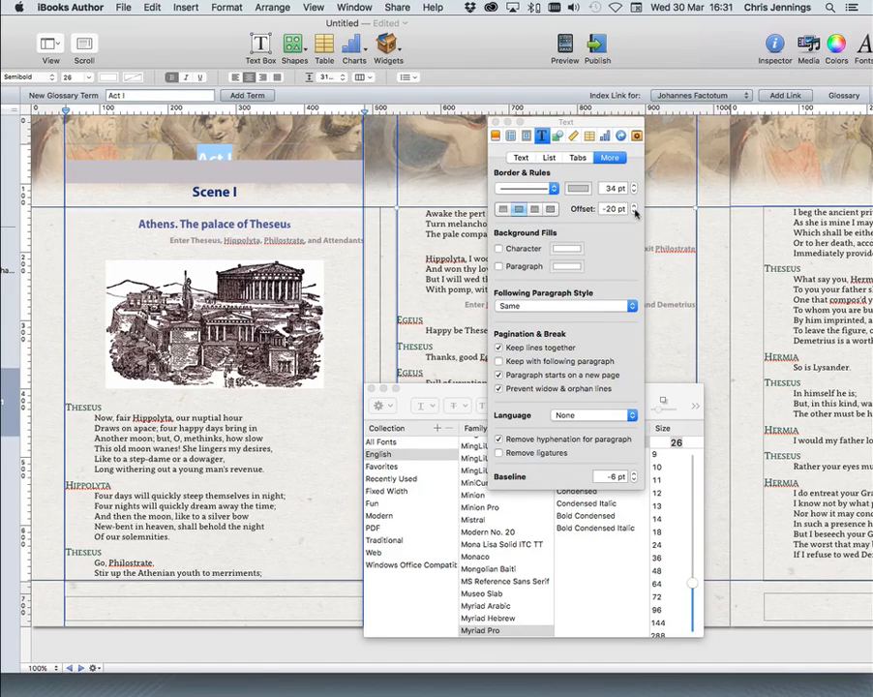
{"action": "left_click", "coordinate": [634, 207]}
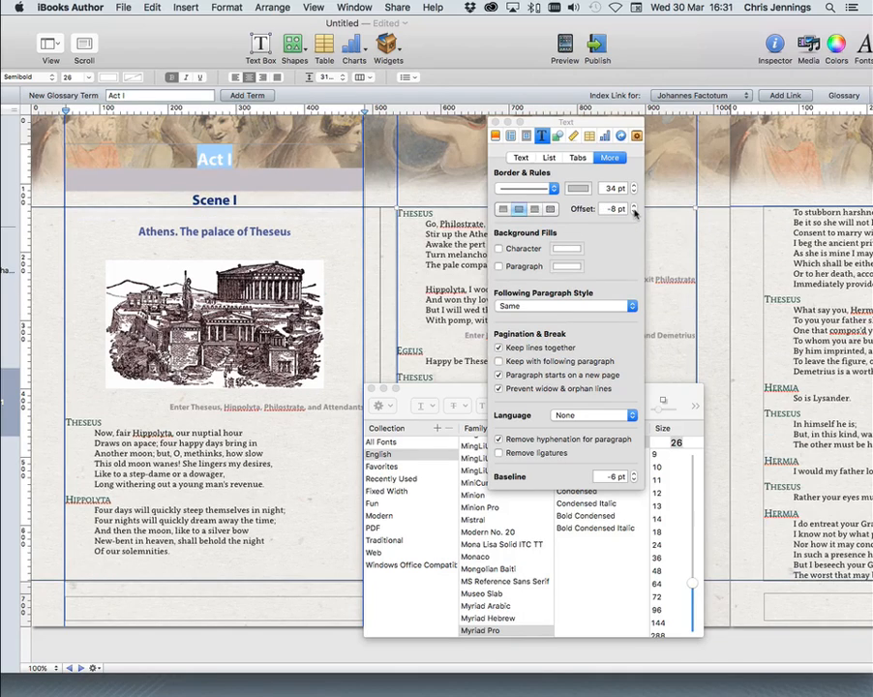
{"action": "left_click", "coordinate": [633, 206]}
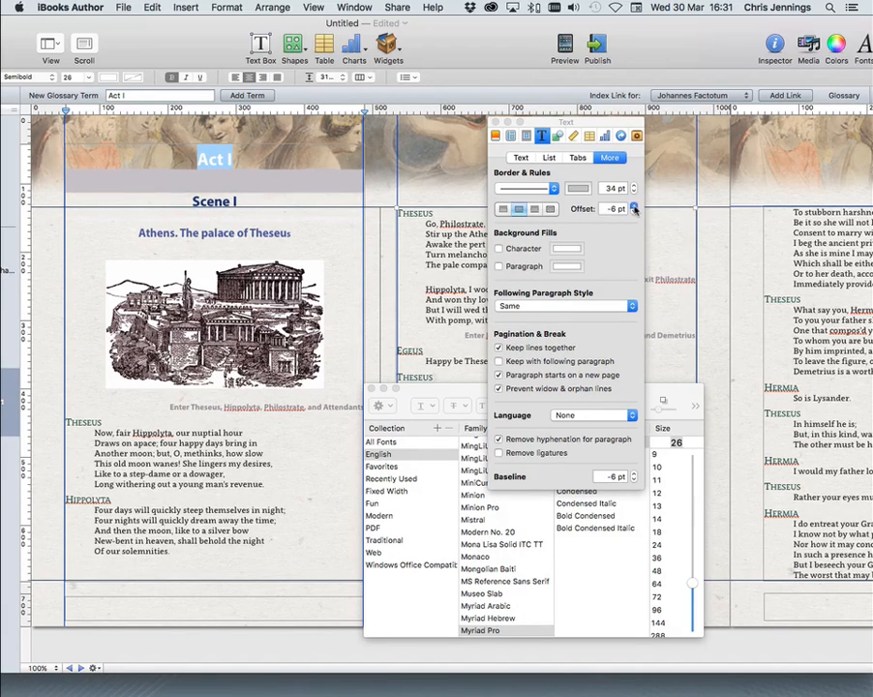
{"action": "left_click", "coordinate": [633, 211]}
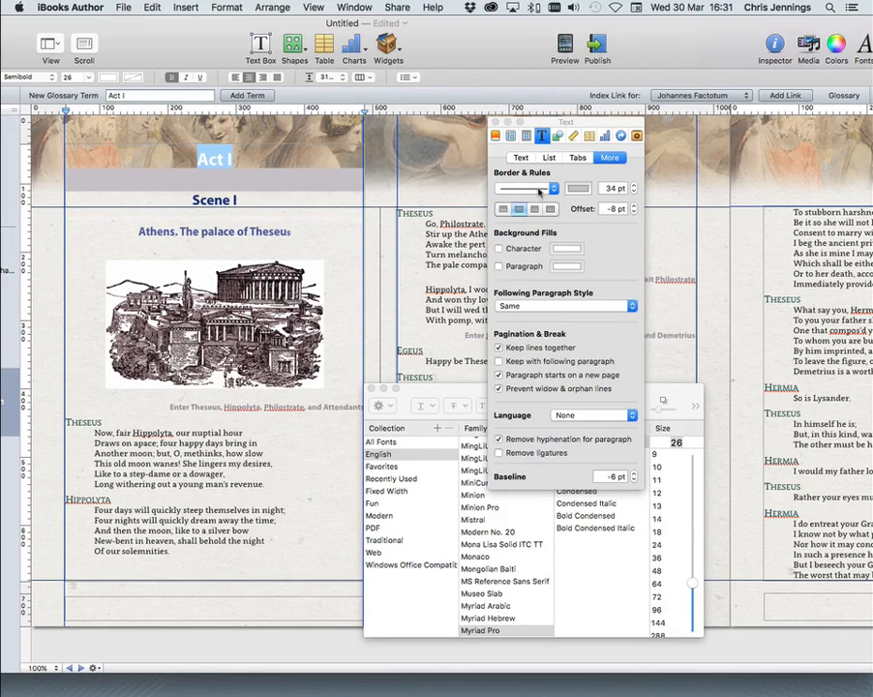
Remove the border rule from the "Act I" heading by setting its line style to None.
{"action": "left_click", "coordinate": [527, 187]}
{"action": "left_click", "coordinate": [515, 181]}
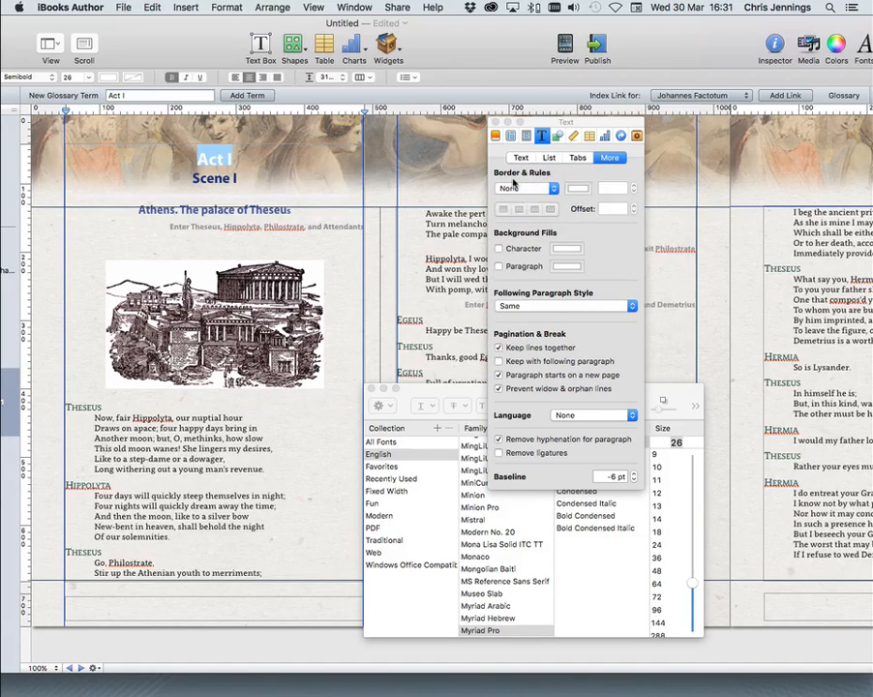
{"action": "left_click", "coordinate": [246, 155]}
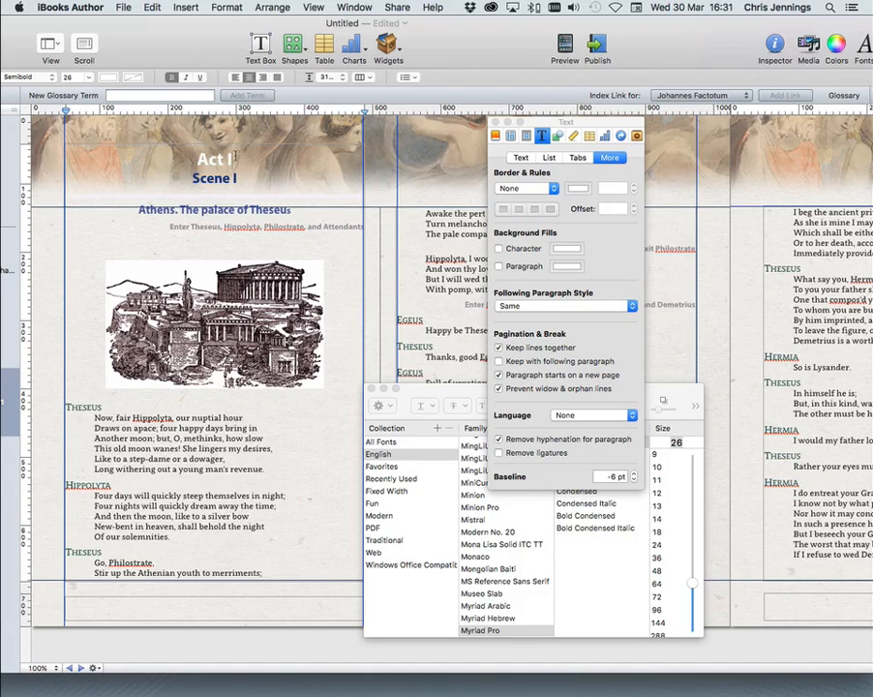
Set the "Act I" heading to font size 40 with 43 pt line spacing.
{"action": "left_click_drag", "start_coordinate": [232, 158], "coordinate": [193, 157]}
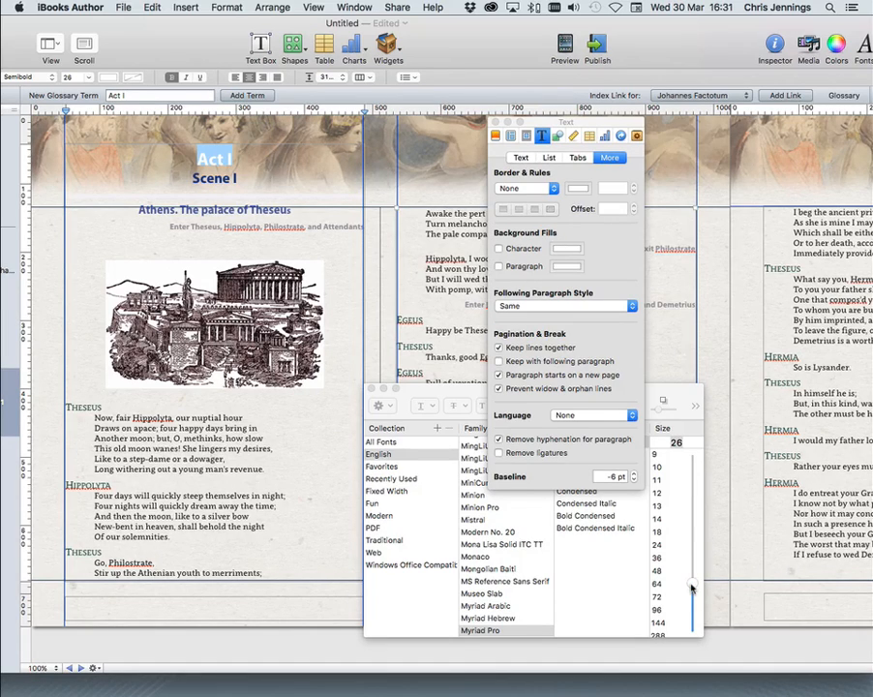
{"action": "left_click_drag", "start_coordinate": [692, 583], "coordinate": [694, 563]}
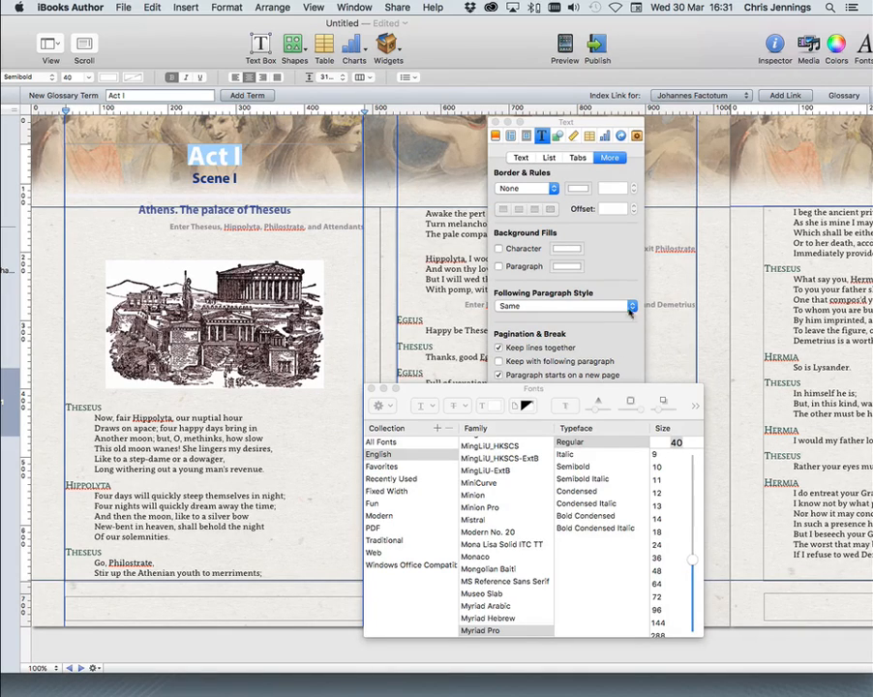
{"action": "left_click", "coordinate": [527, 159]}
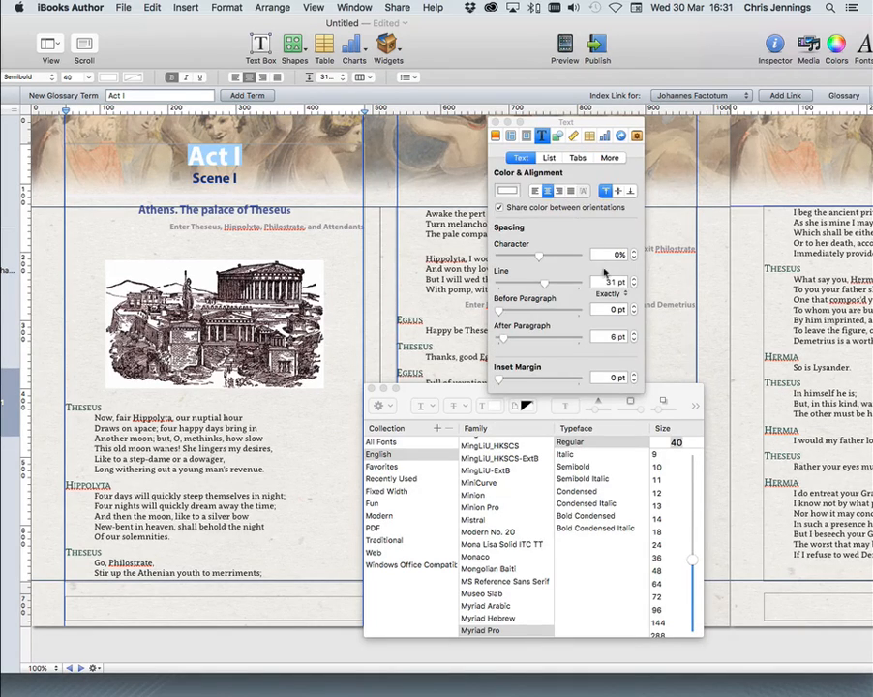
{"action": "left_click_drag", "start_coordinate": [634, 280], "coordinate": [634, 280]}
{"action": "left_click", "coordinate": [634, 280]}
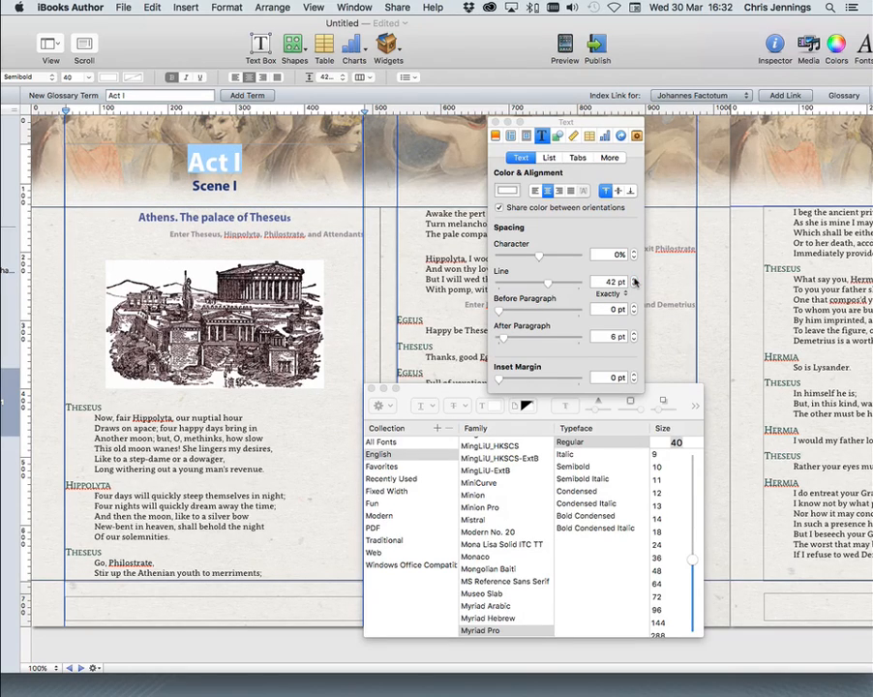
{"action": "left_click", "coordinate": [634, 279]}
Redefine the act paragraph style from the selected "Act I" heading.
{"action": "triple_click", "coordinate": [193, 186]}
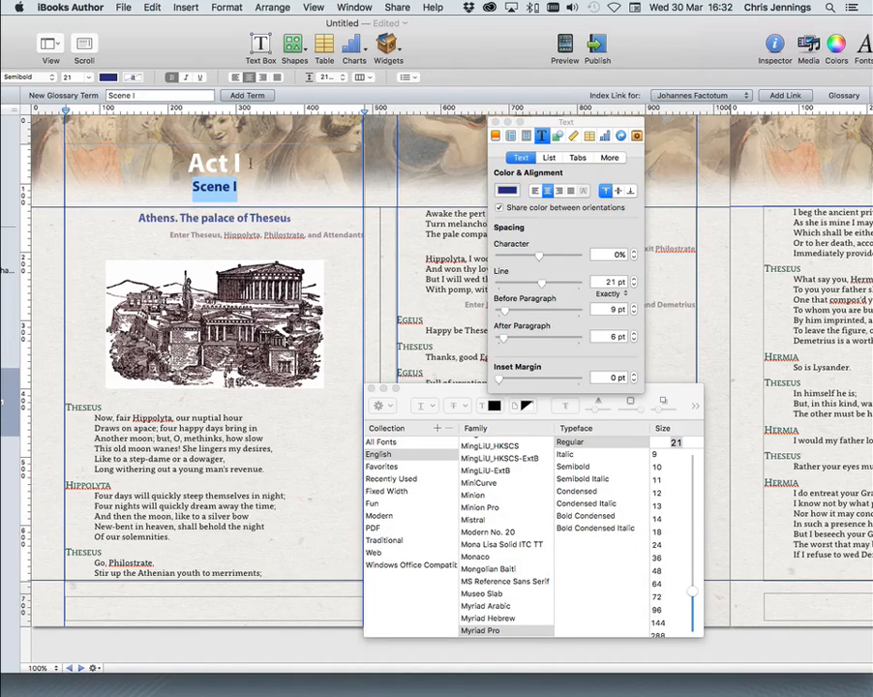
{"action": "triple_click", "coordinate": [213, 162]}
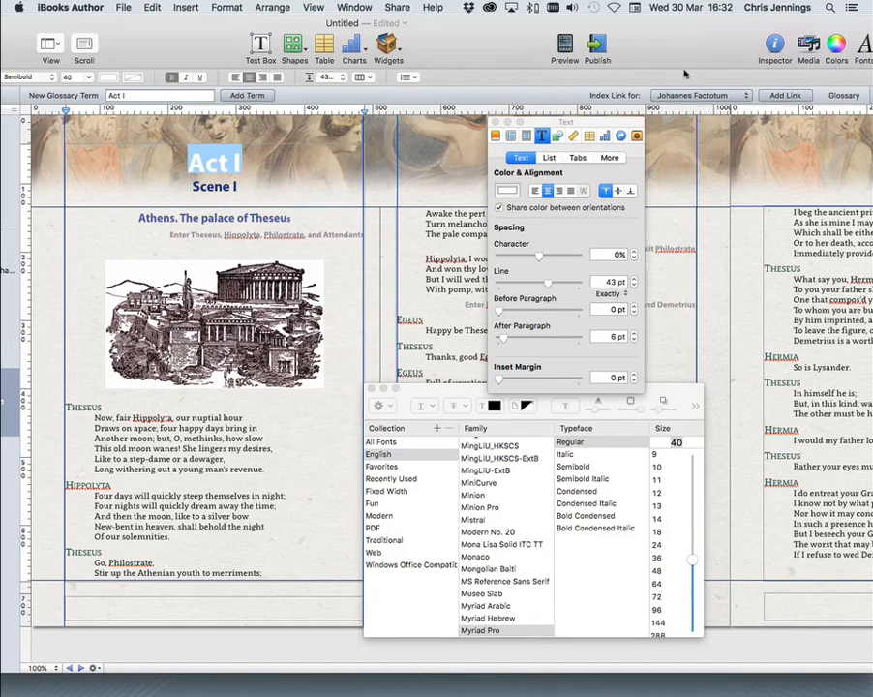
{"action": "left_click_drag", "start_coordinate": [701, 26], "coordinate": [542, 16]}
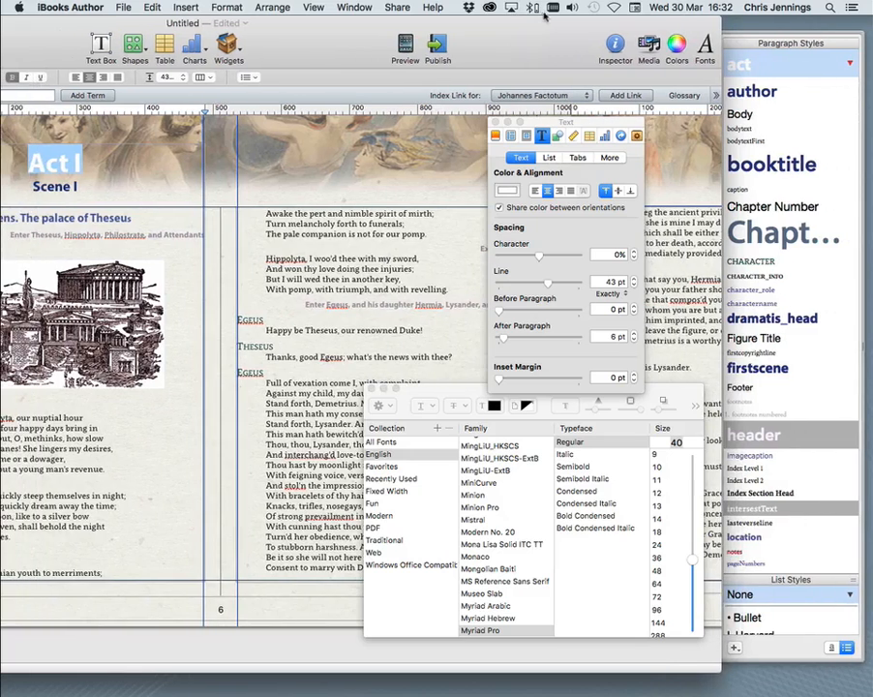
{"action": "left_click", "coordinate": [849, 64]}
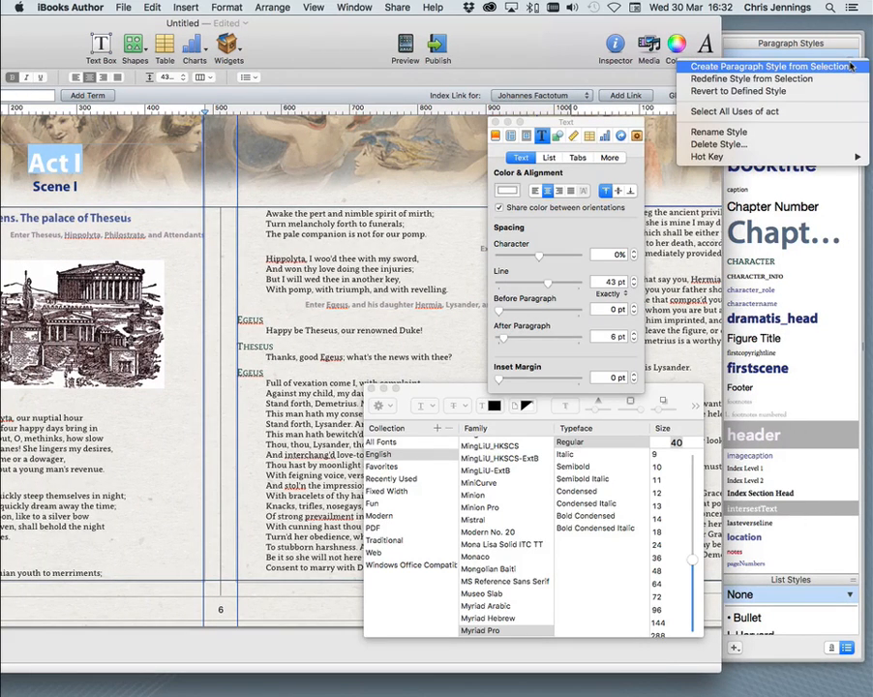
{"action": "left_click", "coordinate": [751, 79]}
Set the "Scene I" heading to font size 28 with 30 pt line spacing.
{"action": "left_click_drag", "start_coordinate": [299, 40], "coordinate": [448, 36]}
{"action": "triple_click", "coordinate": [242, 186]}
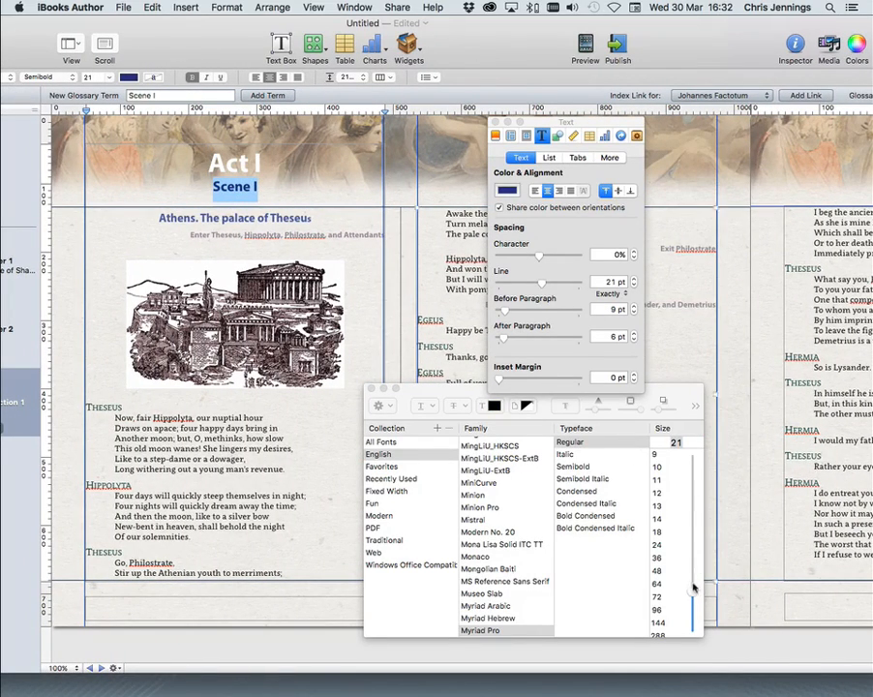
{"action": "left_click_drag", "start_coordinate": [693, 589], "coordinate": [694, 580]}
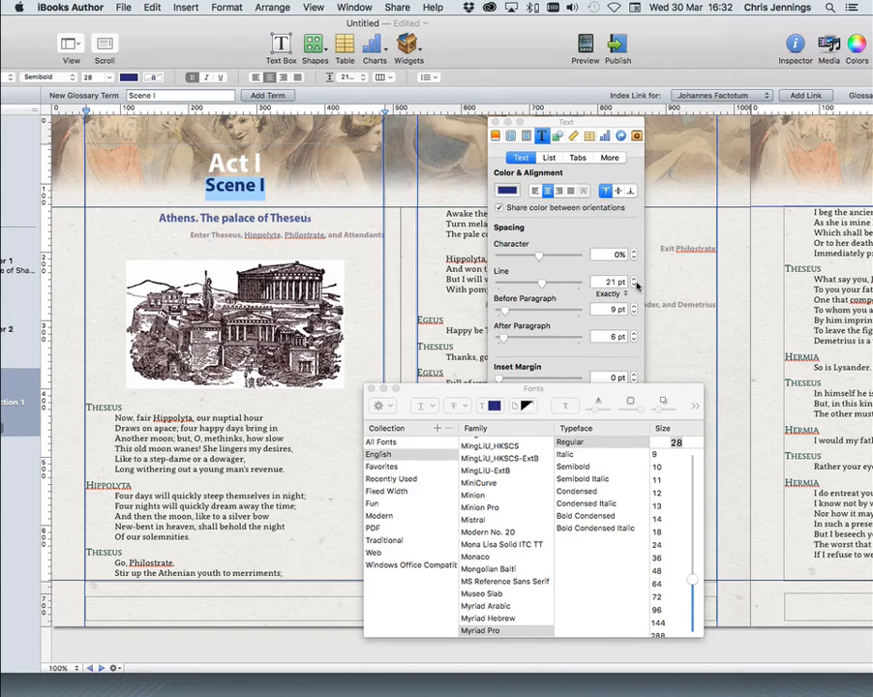
{"action": "left_click_drag", "start_coordinate": [633, 279], "coordinate": [634, 278]}
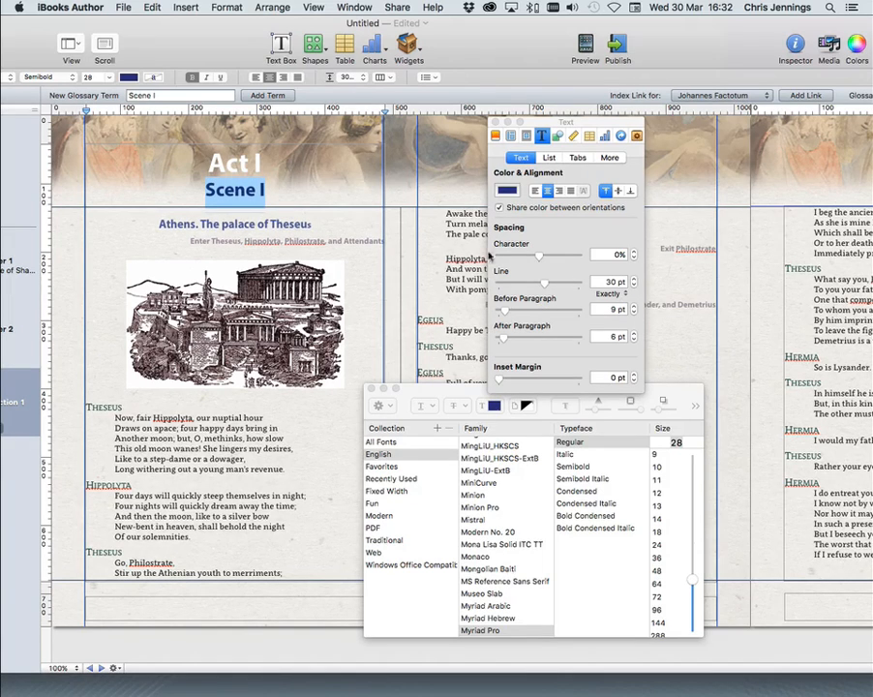
Redefine the firstscene paragraph style from the selected "Scene I" heading.
{"action": "left_click_drag", "start_coordinate": [683, 41], "coordinate": [474, 8]}
{"action": "left_click", "coordinate": [818, 379]}
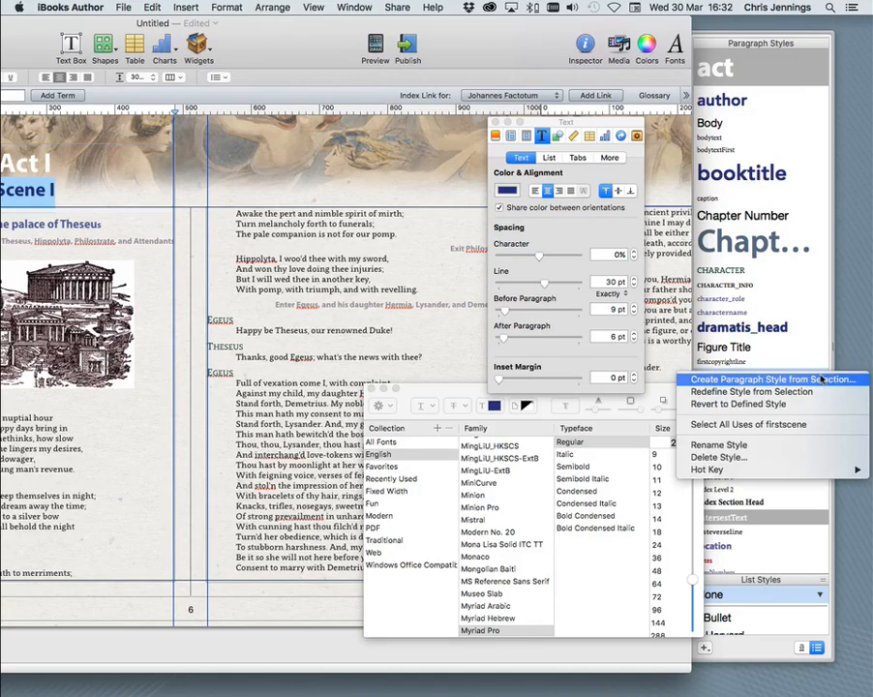
{"action": "left_click", "coordinate": [801, 391]}
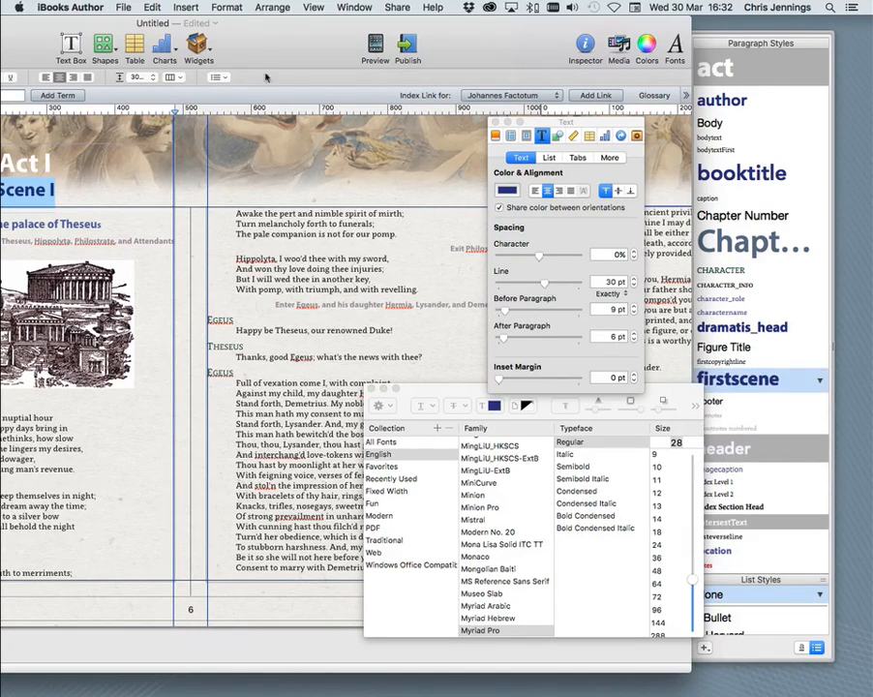
Set the stage direction above the palace image to font size 15 with 18 pt line spacing.
{"action": "left_click_drag", "start_coordinate": [259, 43], "coordinate": [427, 43]}
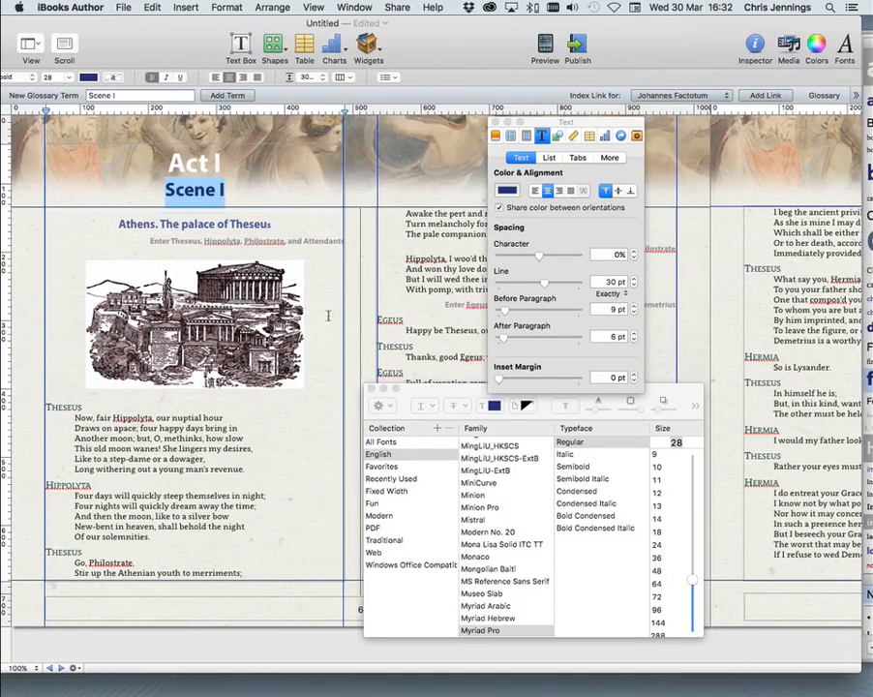
{"action": "left_click", "coordinate": [331, 239]}
{"action": "left_click_drag", "start_coordinate": [335, 242], "coordinate": [153, 240]}
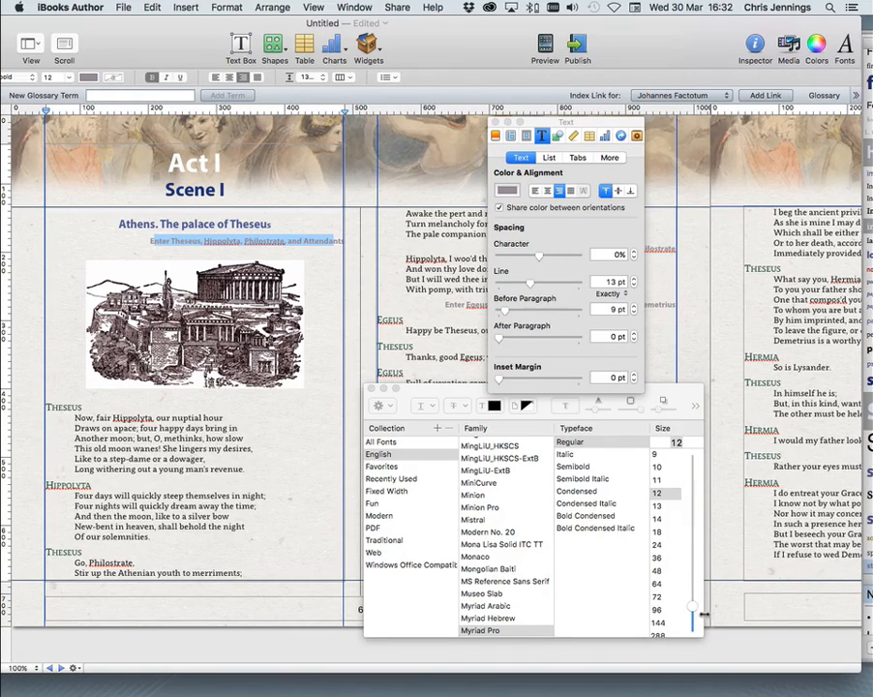
{"action": "left_click_drag", "start_coordinate": [692, 605], "coordinate": [693, 601]}
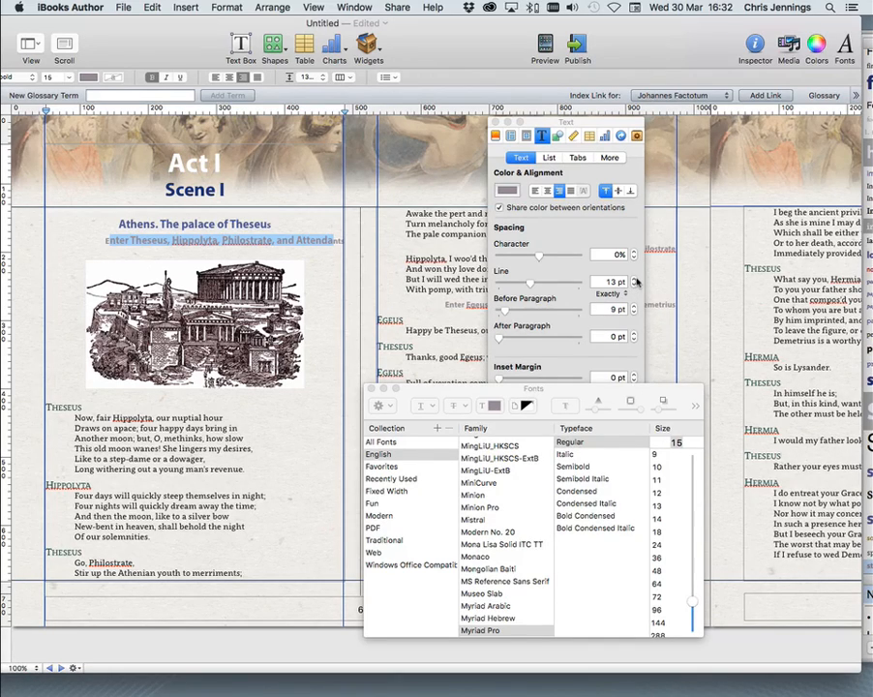
{"action": "left_click", "coordinate": [635, 279]}
{"action": "left_click", "coordinate": [635, 278]}
{"action": "left_click", "coordinate": [635, 278]}
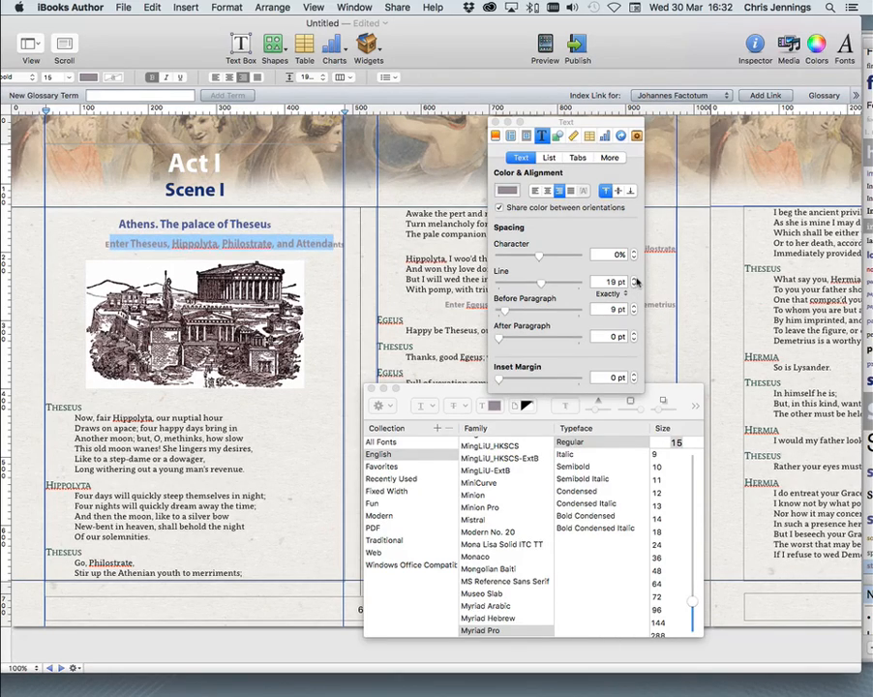
{"action": "left_click", "coordinate": [635, 285]}
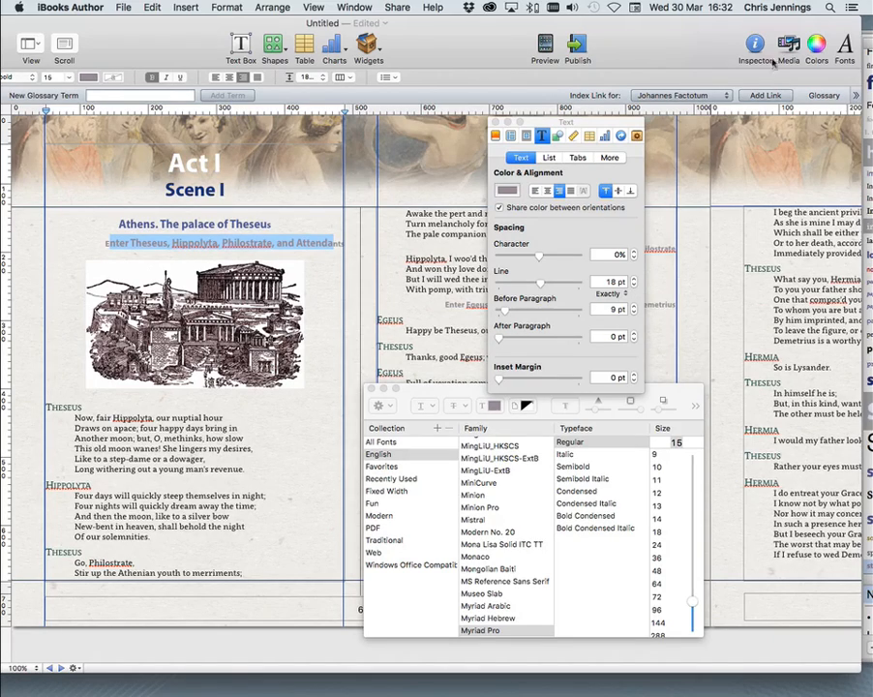
Redefine the stage_directions paragraph style from the selected stage direction.
{"action": "left_click_drag", "start_coordinate": [672, 49], "coordinate": [479, 39]}
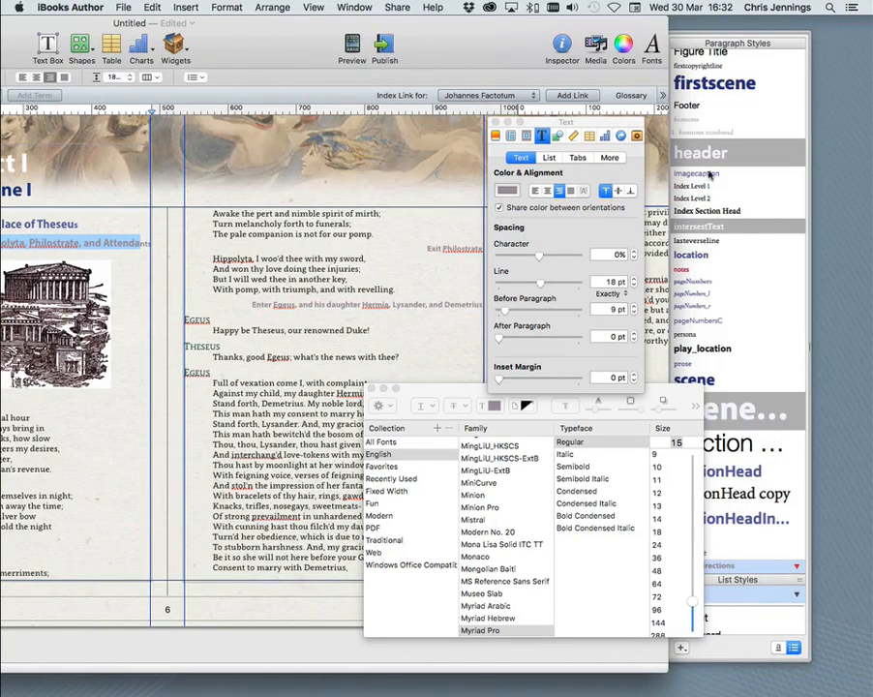
{"action": "scroll", "coordinate": [742, 258], "scroll_direction": "up", "scroll_amount": 10}
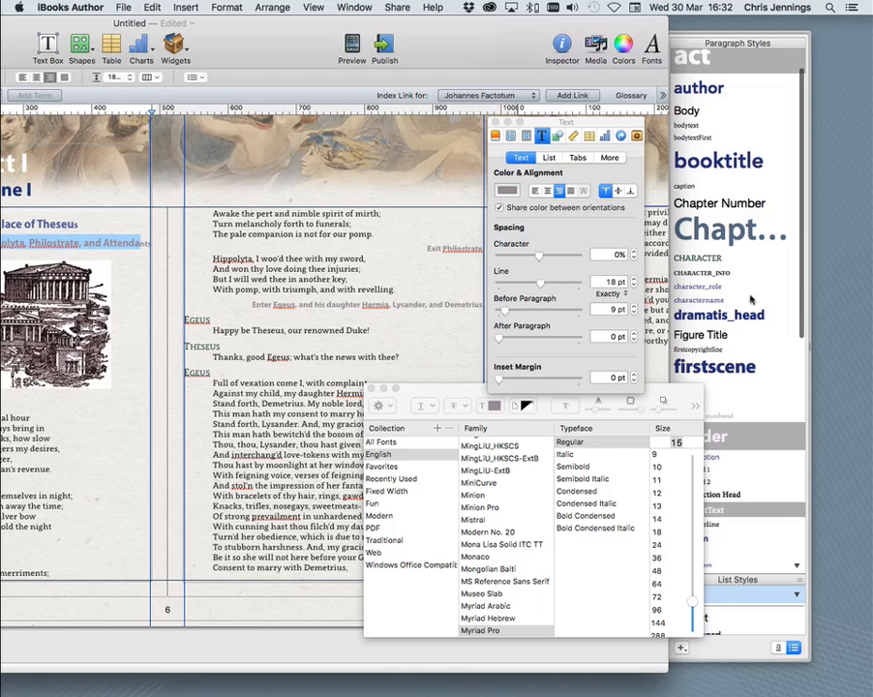
{"action": "scroll", "coordinate": [745, 309], "scroll_direction": "down", "scroll_amount": 5}
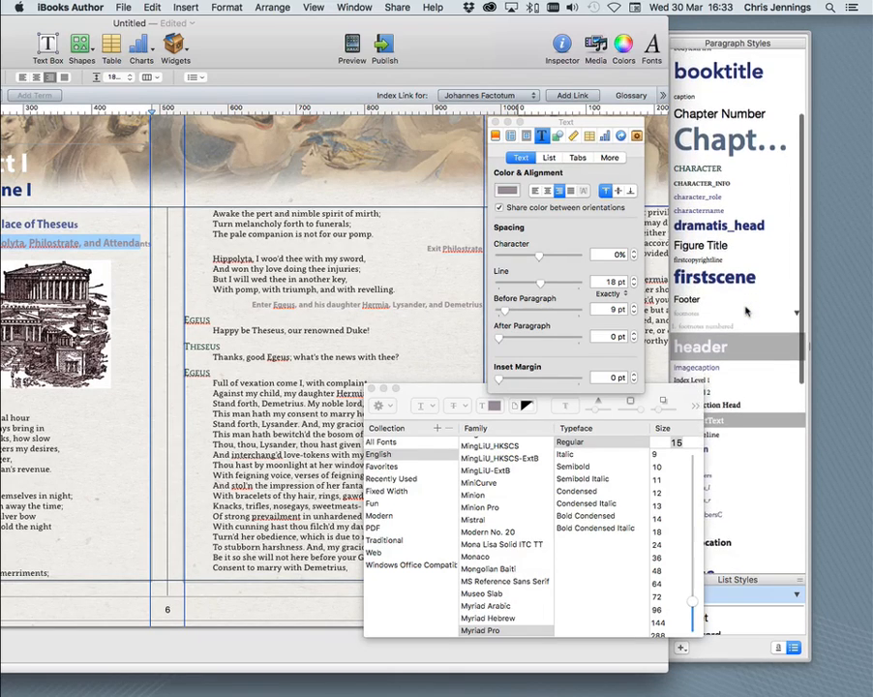
{"action": "scroll", "coordinate": [745, 310], "scroll_direction": "down", "scroll_amount": 10}
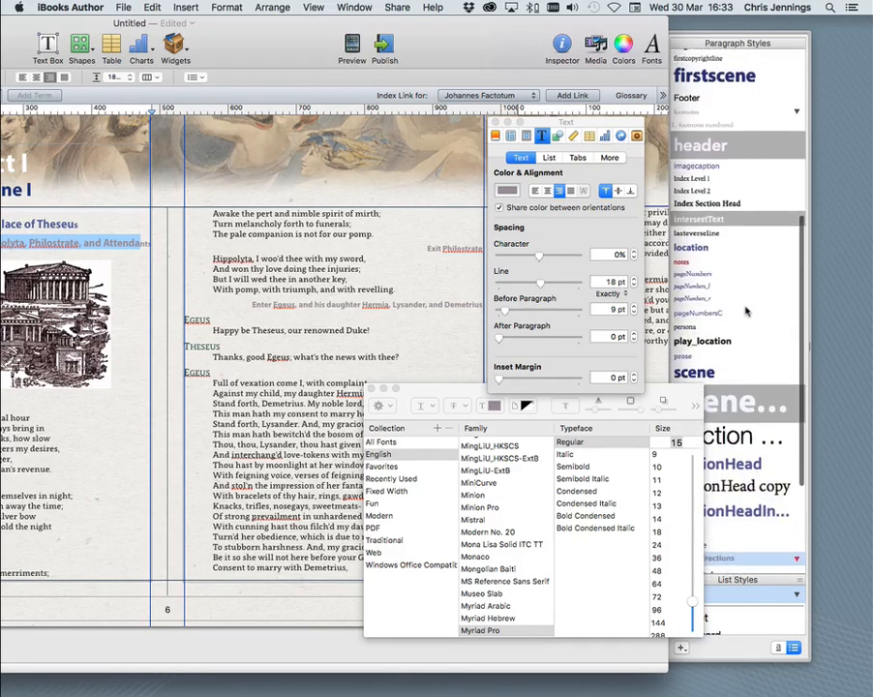
{"action": "scroll", "coordinate": [745, 311], "scroll_direction": "down", "scroll_amount": 5}
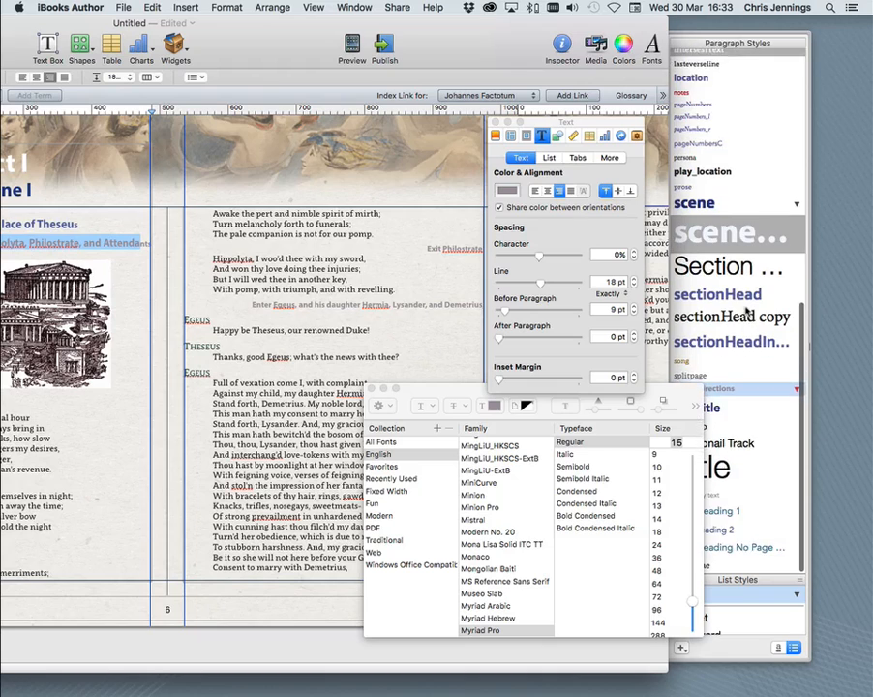
{"action": "left_click_drag", "start_coordinate": [674, 394], "coordinate": [640, 396]}
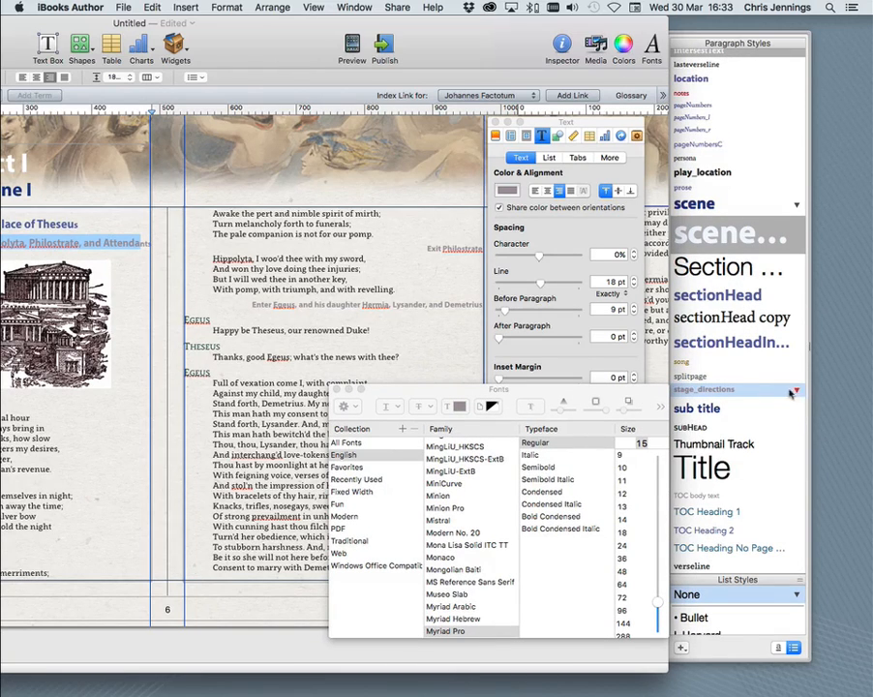
{"action": "left_click", "coordinate": [795, 390]}
{"action": "left_click", "coordinate": [750, 404]}
{"action": "double_click", "coordinate": [361, 232]}
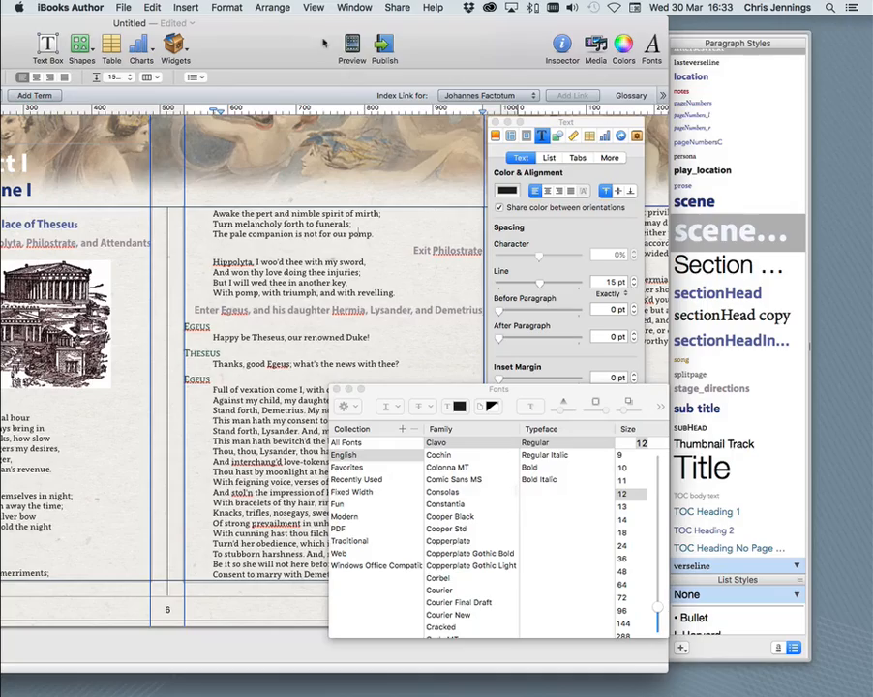
Check how far the play's text flows through Section 1, inspecting its pages from 11 to 19.
{"action": "double_click", "coordinate": [183, 27]}
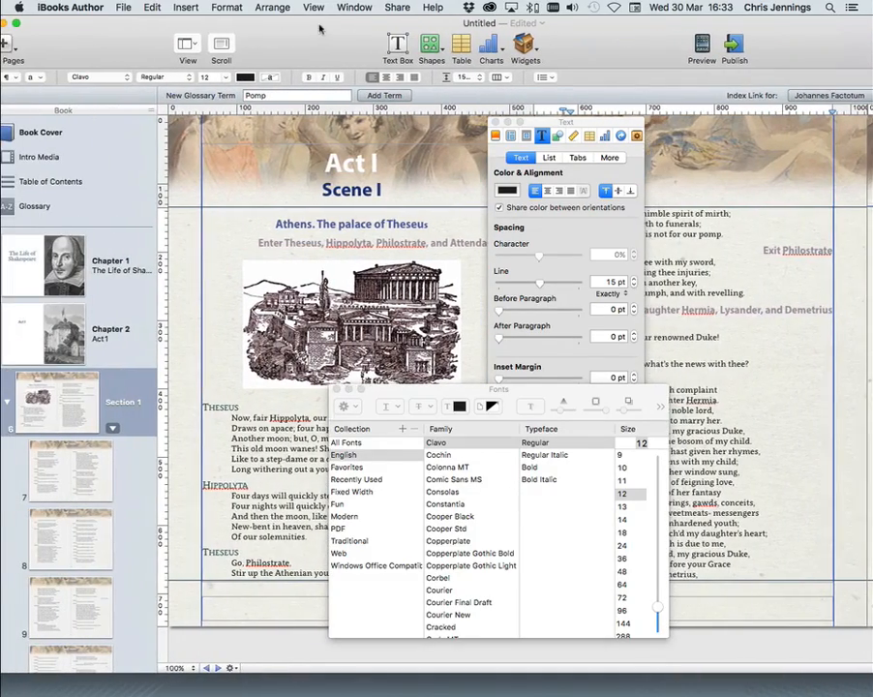
{"action": "scroll", "coordinate": [91, 290], "scroll_direction": "down", "scroll_amount": 10}
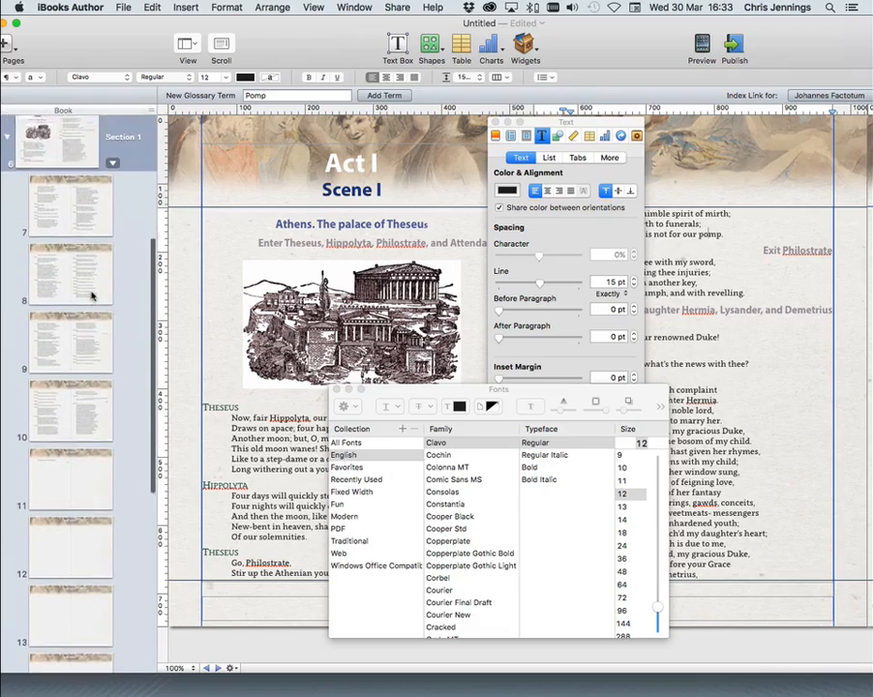
{"action": "left_click", "coordinate": [81, 406]}
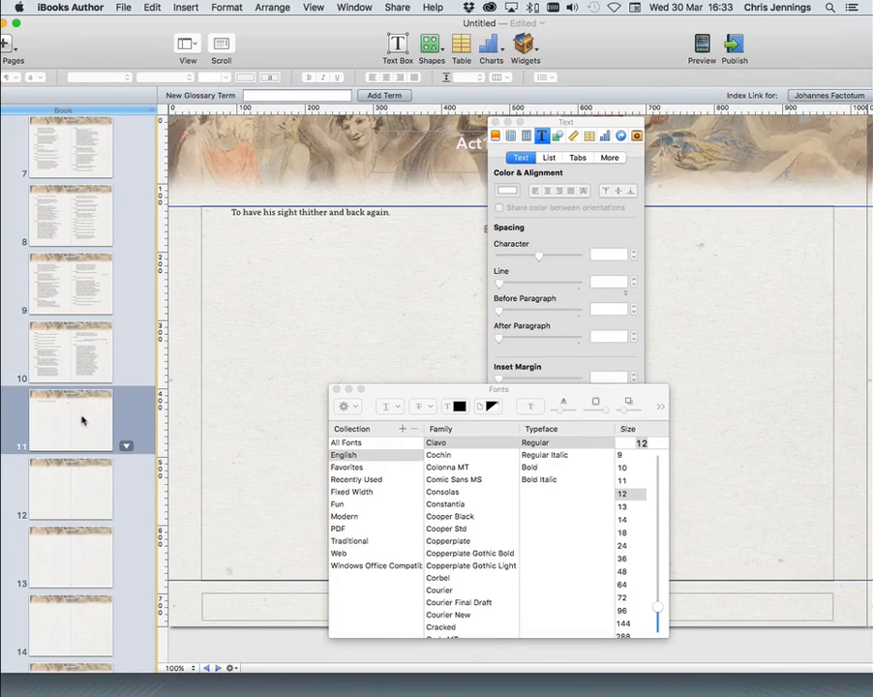
{"action": "scroll", "coordinate": [71, 500], "scroll_direction": "down", "scroll_amount": 5}
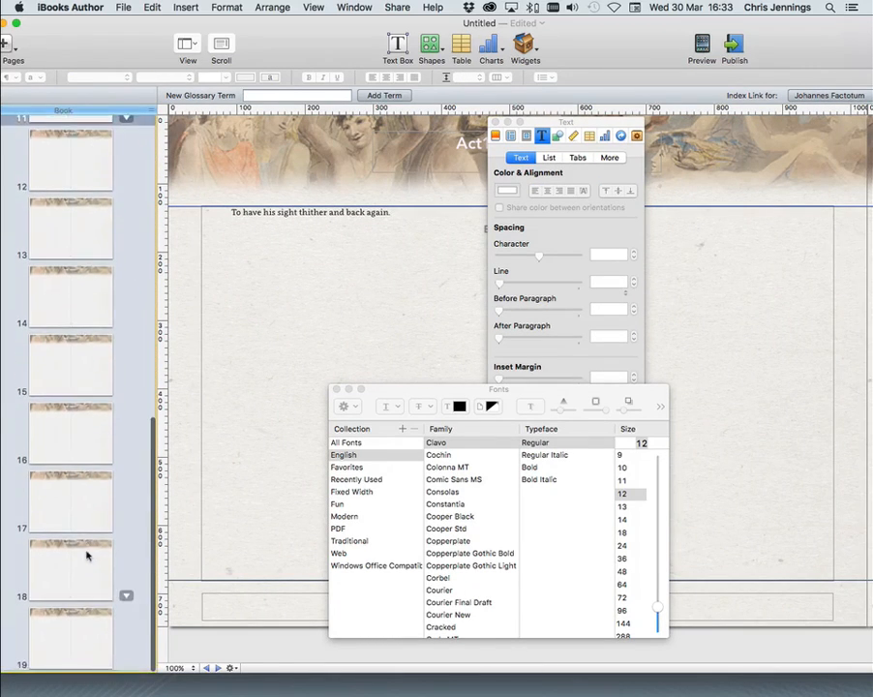
{"action": "left_click", "coordinate": [91, 625]}
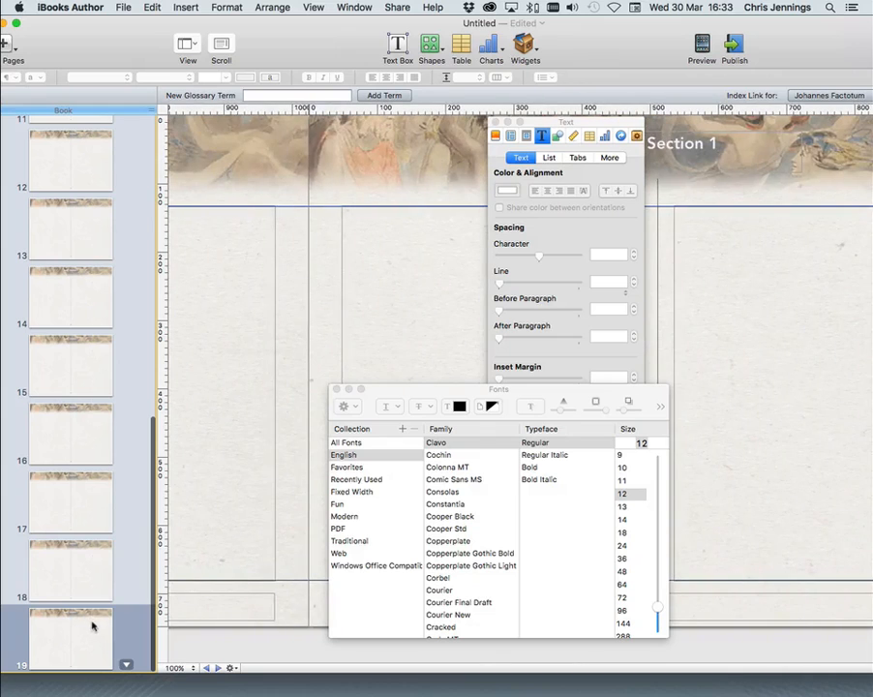
{"action": "left_click", "coordinate": [89, 295]}
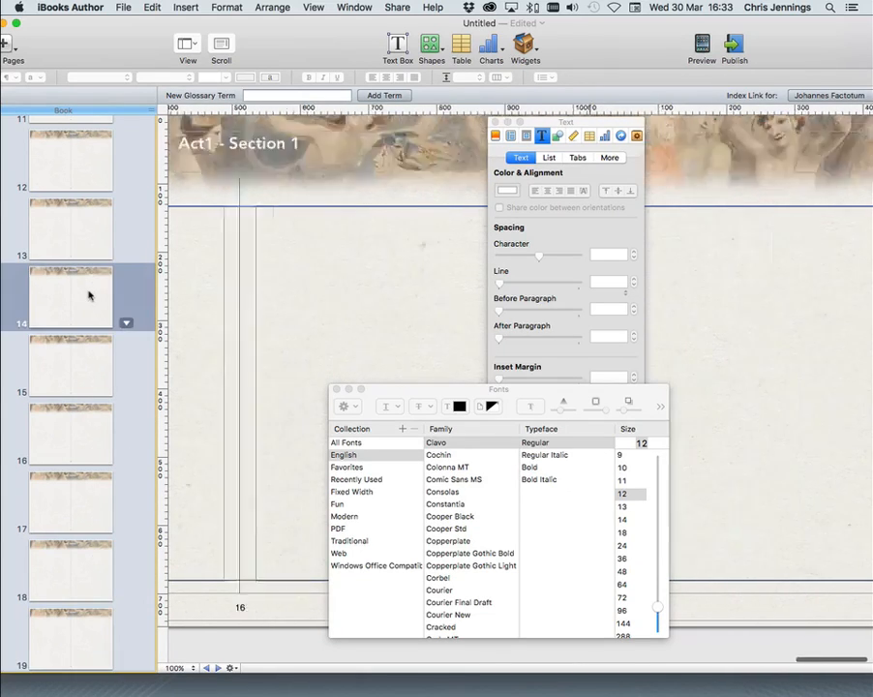
{"action": "left_click", "coordinate": [93, 625]}
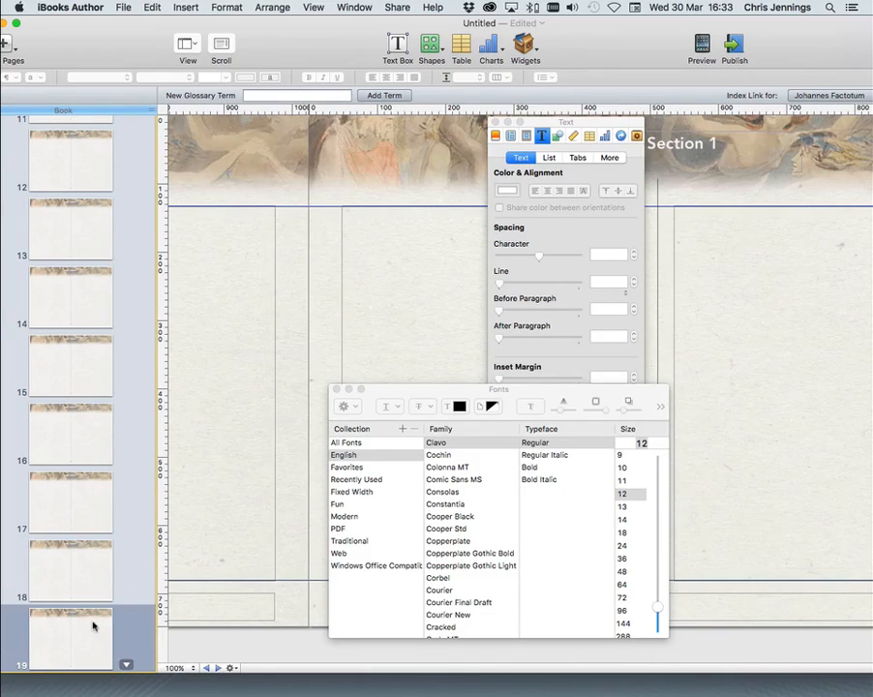
{"action": "scroll", "coordinate": [93, 625], "scroll_direction": "up", "scroll_amount": 5}
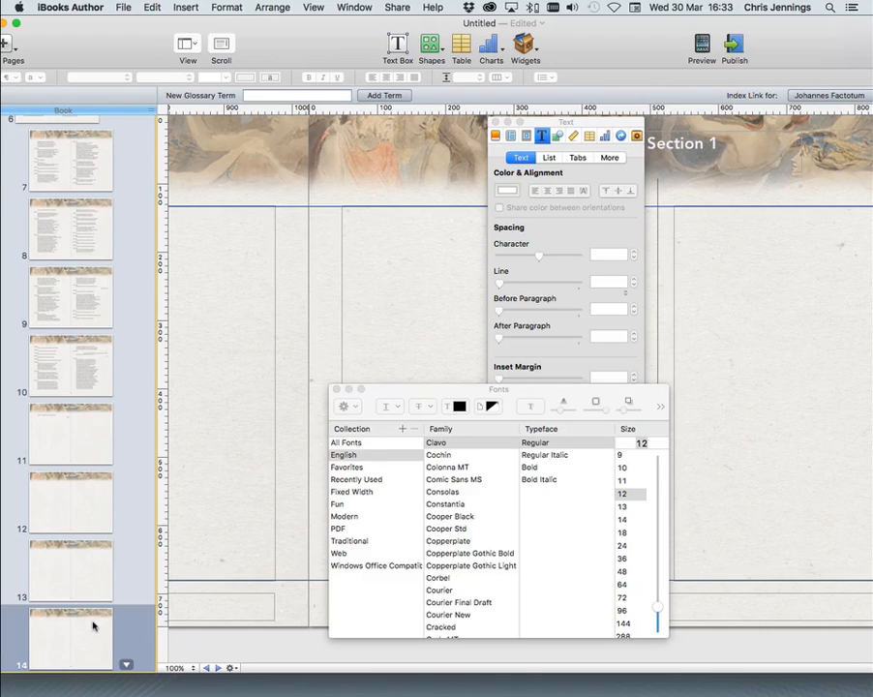
{"action": "scroll", "coordinate": [93, 625], "scroll_direction": "up", "scroll_amount": 3}
{"action": "scroll", "coordinate": [93, 625], "scroll_direction": "up", "scroll_amount": 2}
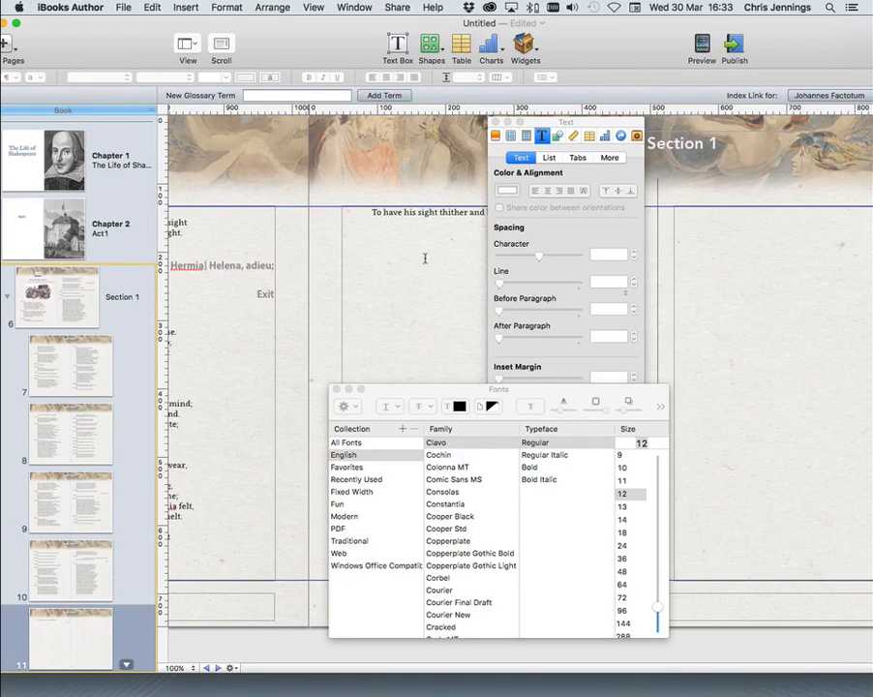
View pages 10 and 9 of the play with the Text inspector moved off the upper verse lines.
{"action": "left_click", "coordinate": [90, 576]}
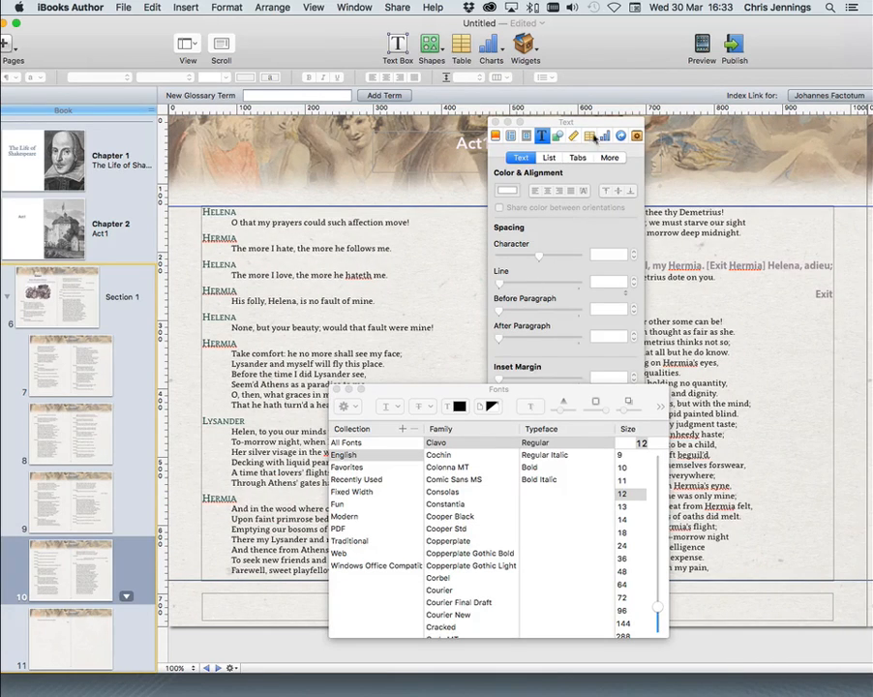
{"action": "left_click_drag", "start_coordinate": [596, 128], "coordinate": [785, 285]}
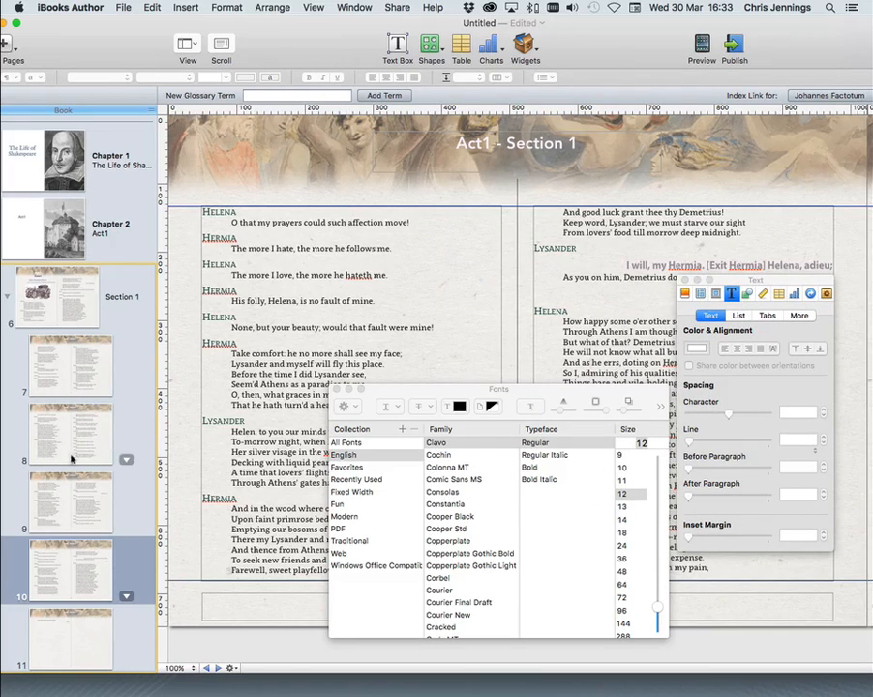
{"action": "left_click", "coordinate": [65, 499]}
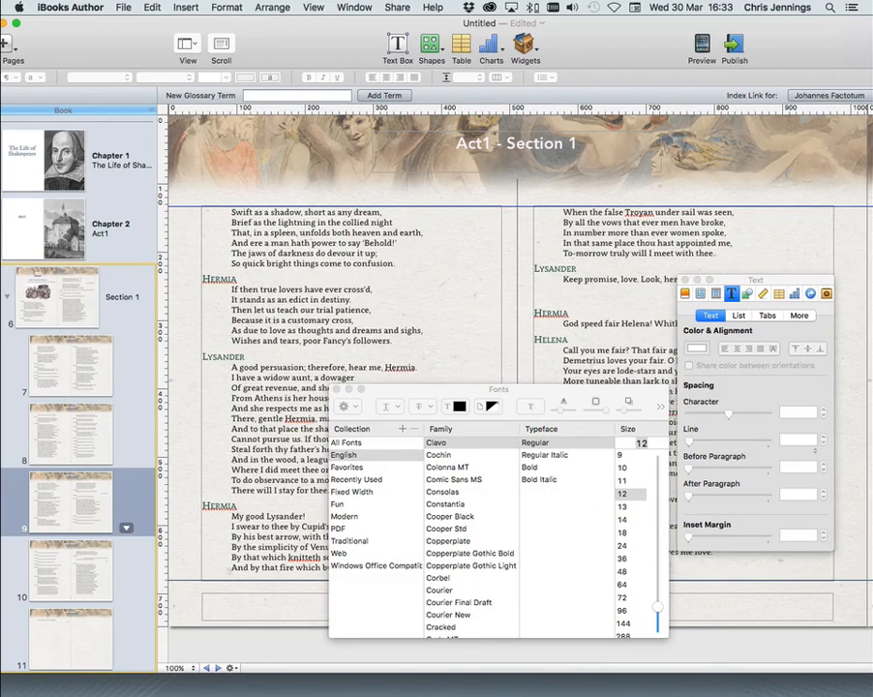
Switch to the dream.iba book and choose the InDesign file dreamplay_Pg15_to_Pg_22.idml as the source for inserted chapters.
{"action": "key", "text": "super+Tab"}
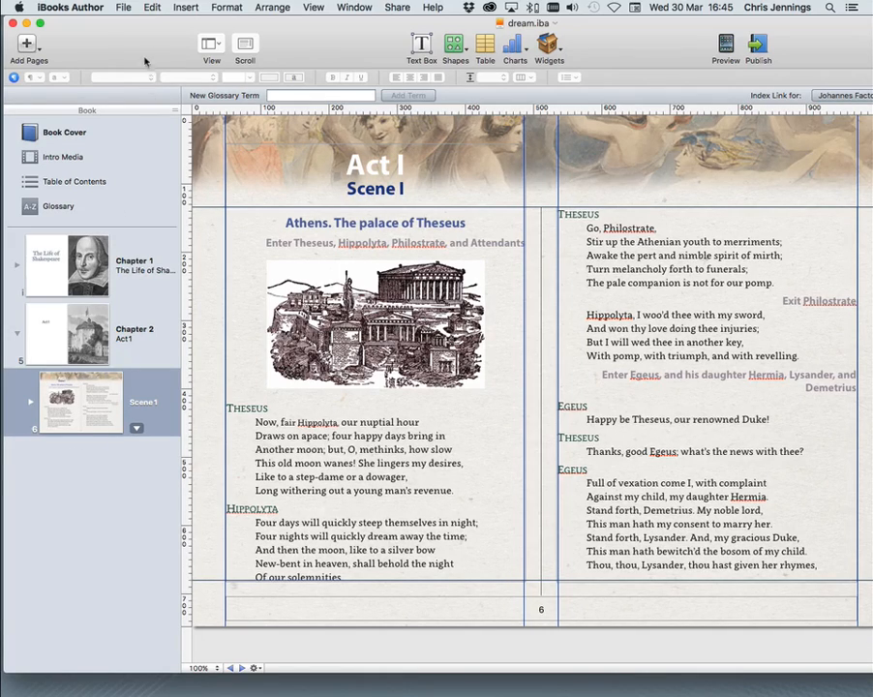
{"action": "left_click", "coordinate": [186, 8]}
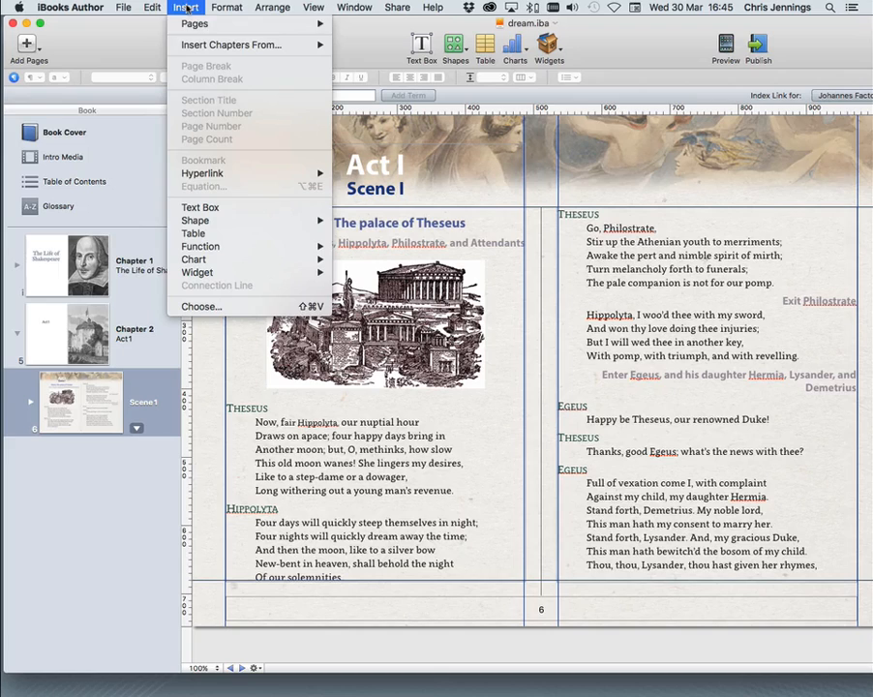
{"action": "mouse_move", "coordinate": [193, 43]}
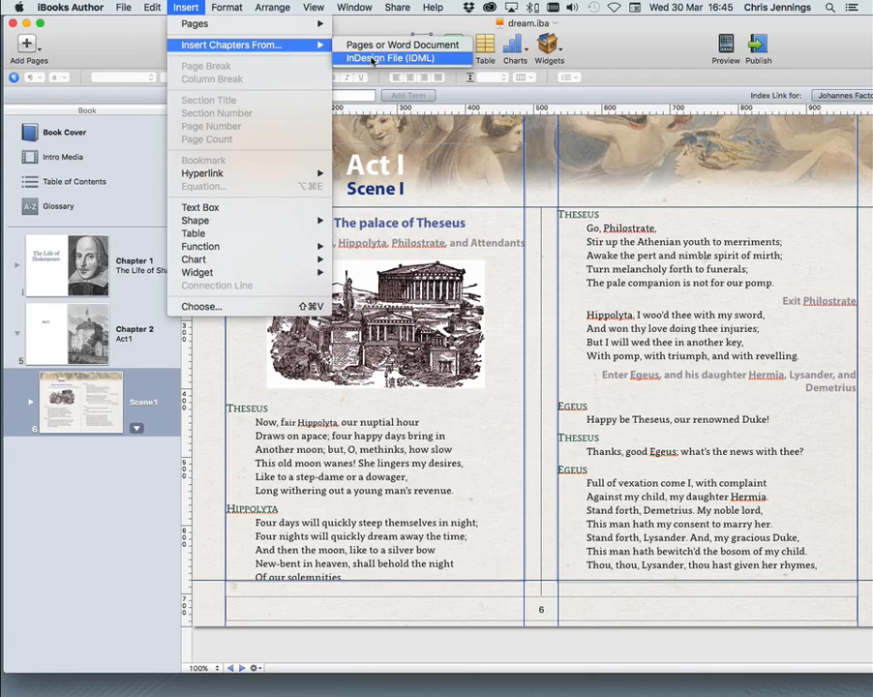
{"action": "left_click", "coordinate": [372, 60]}
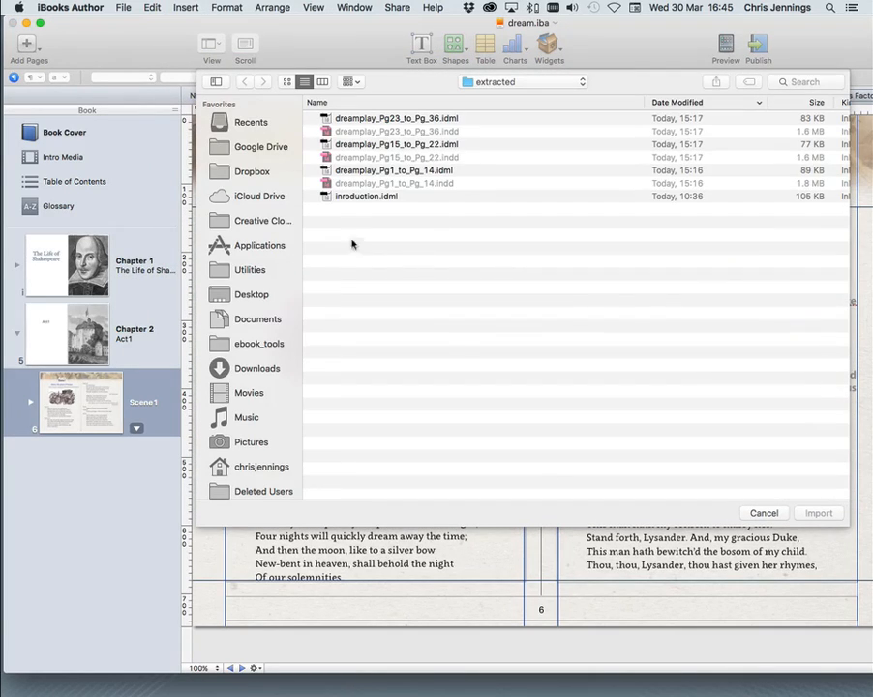
{"action": "left_click", "coordinate": [372, 147]}
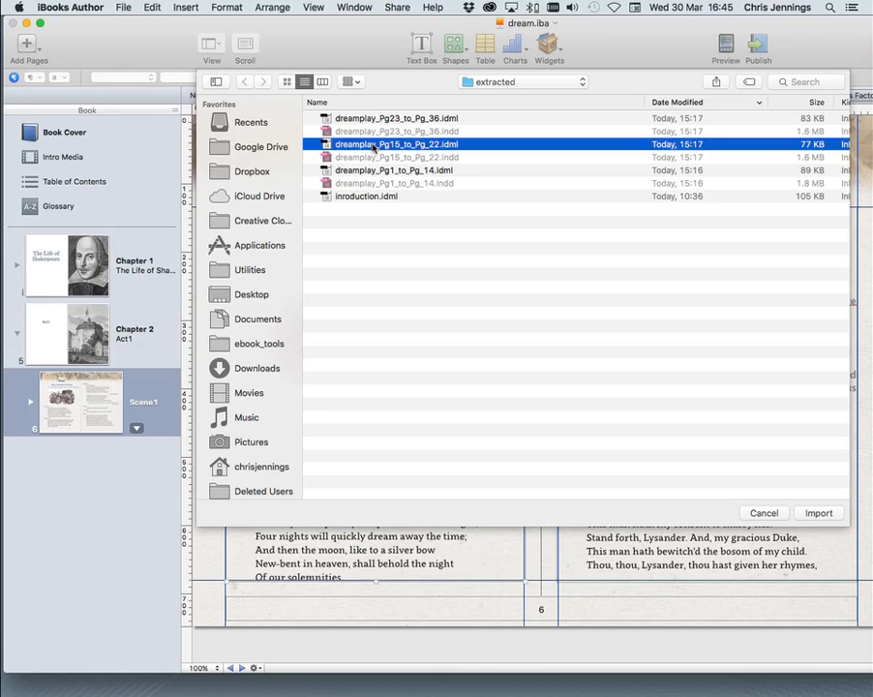
{"action": "left_click", "coordinate": [811, 512]}
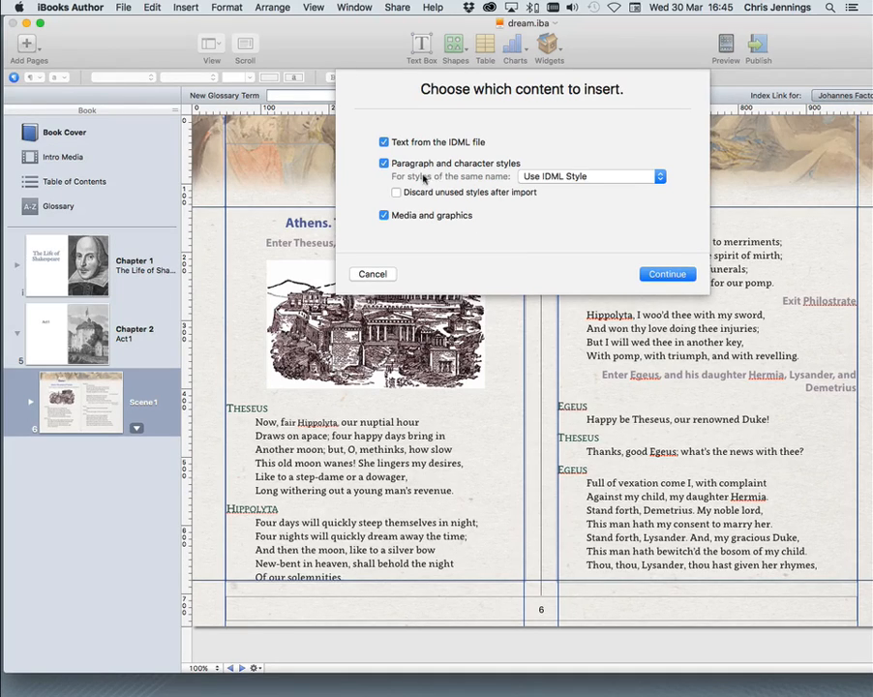
Import the IDML content with the Section layout, using the iBooks Author style for styles of the same name.
{"action": "left_click", "coordinate": [604, 178]}
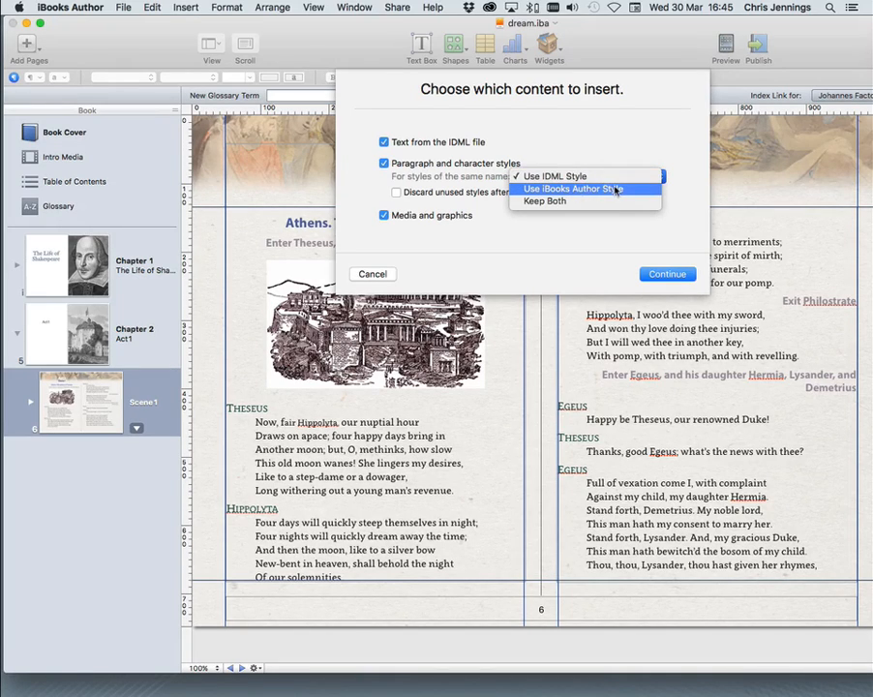
{"action": "left_click", "coordinate": [615, 189]}
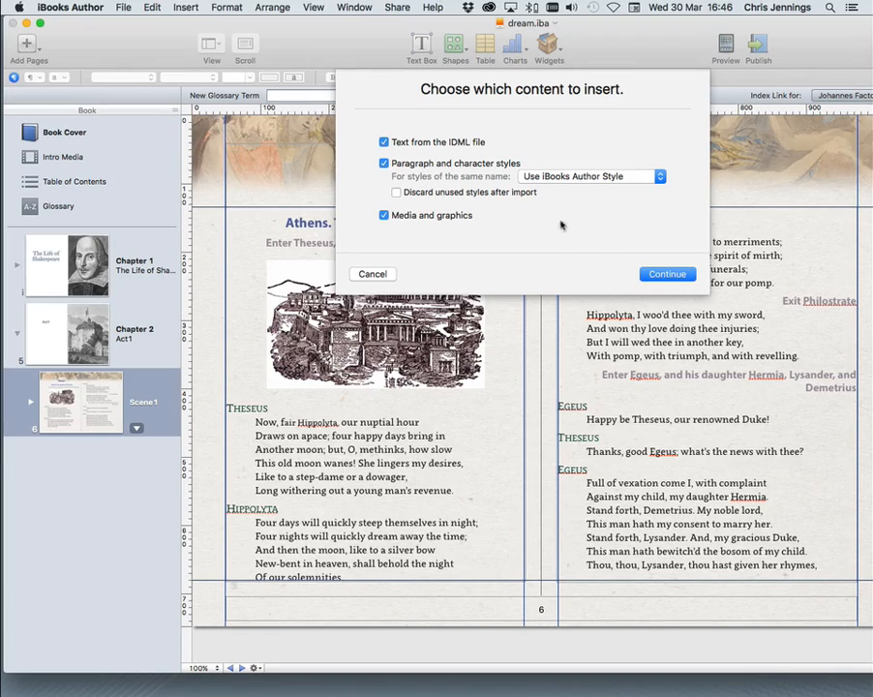
{"action": "left_click", "coordinate": [666, 274]}
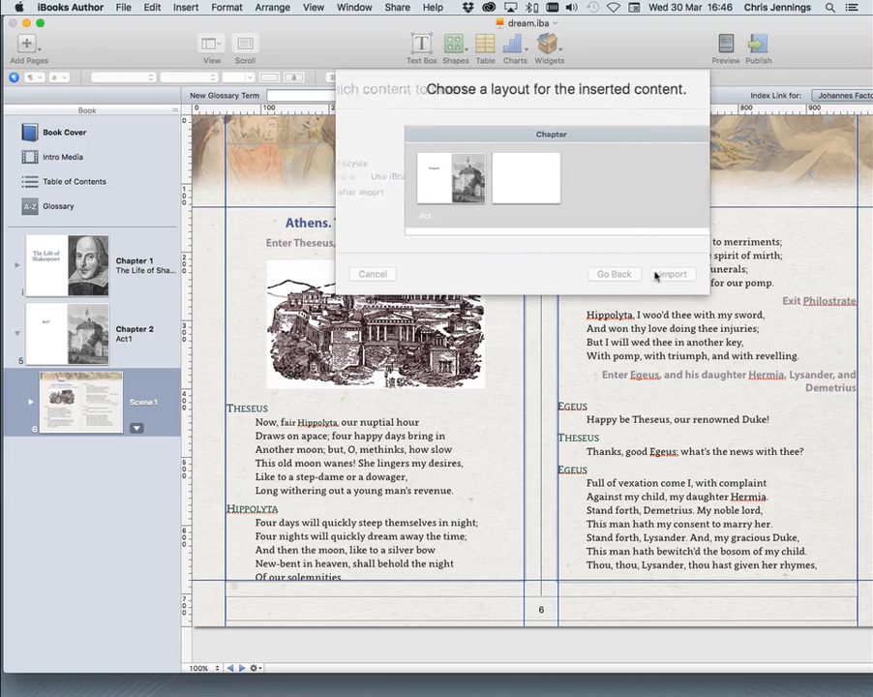
{"action": "scroll", "coordinate": [460, 189], "scroll_direction": "down", "scroll_amount": 2}
{"action": "scroll", "coordinate": [460, 190], "scroll_direction": "down", "scroll_amount": 3}
{"action": "left_click", "coordinate": [442, 188]}
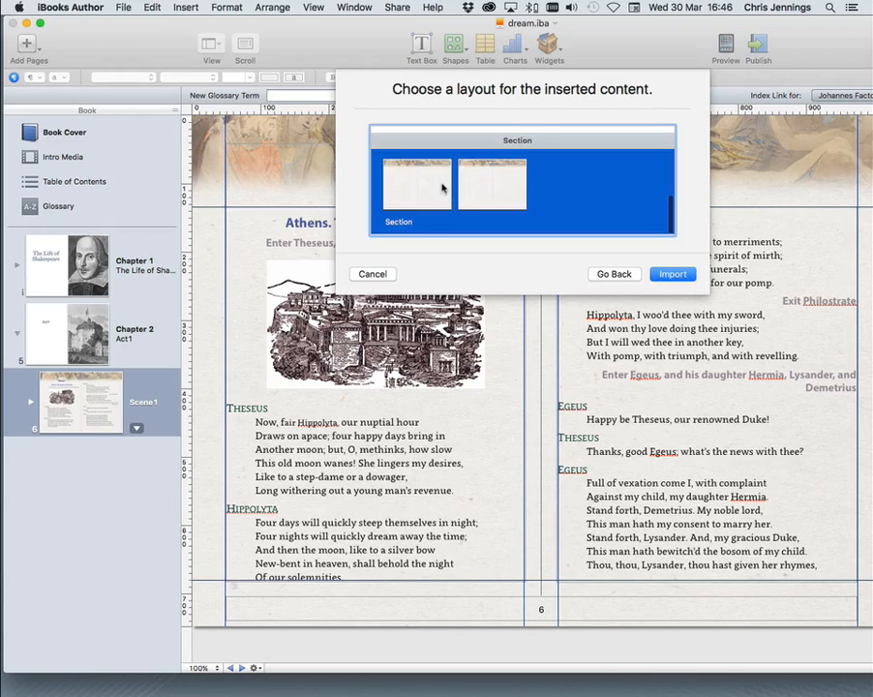
{"action": "left_click", "coordinate": [674, 275]}
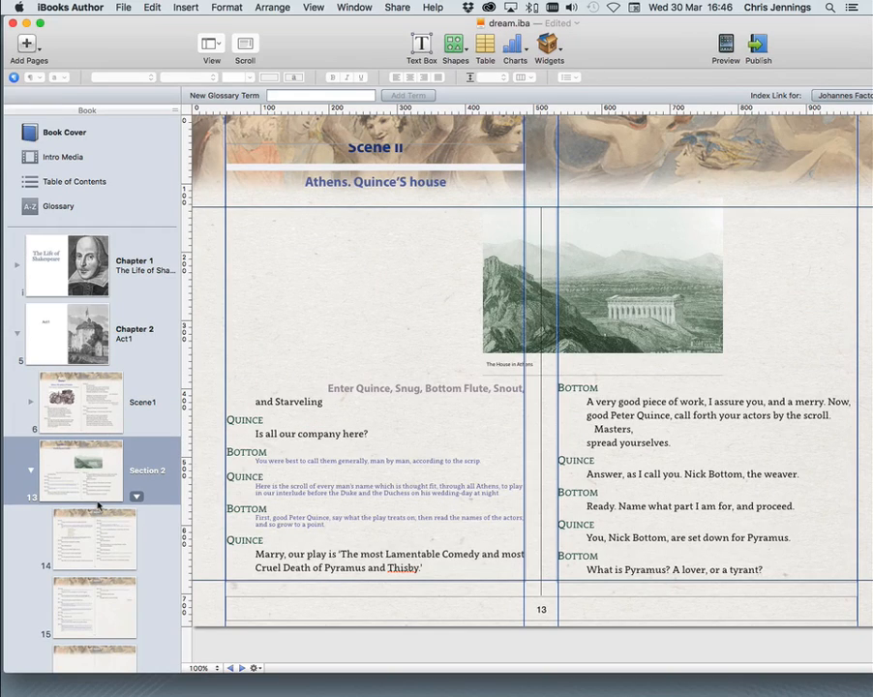
View the Scene1 section and briefly expand its list of pages.
{"action": "left_click", "coordinate": [67, 399]}
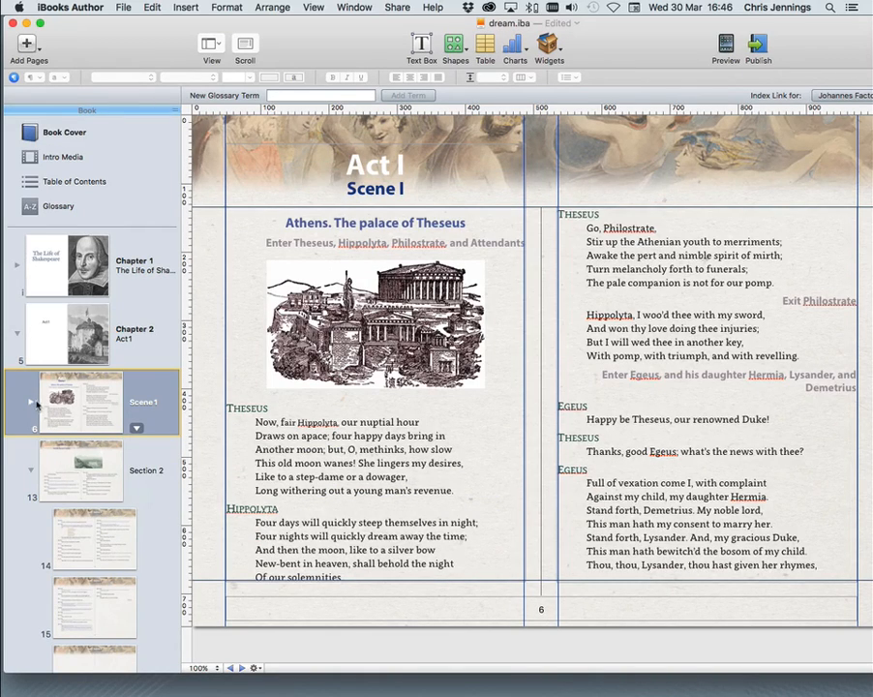
{"action": "left_click", "coordinate": [31, 403]}
{"action": "left_click", "coordinate": [31, 404]}
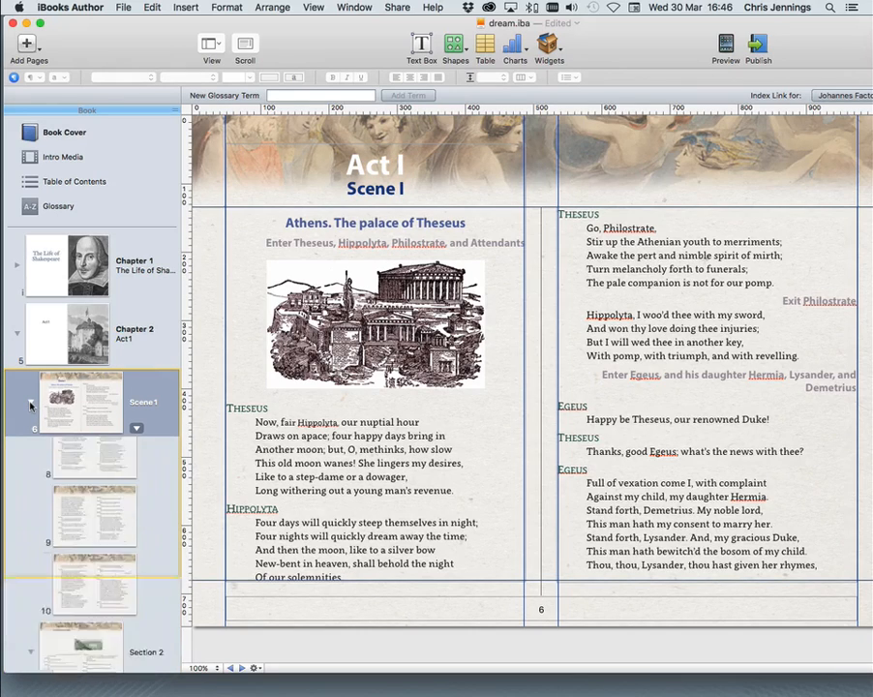
Rename the newly imported Section 2 to "Scene 2".
{"action": "left_click", "coordinate": [101, 469]}
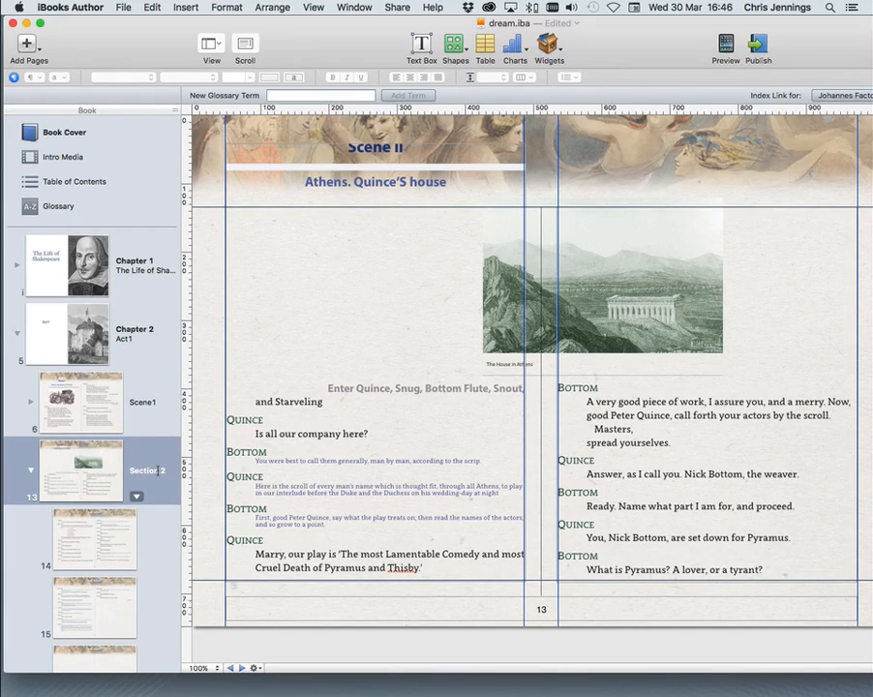
{"action": "left_click_drag", "start_coordinate": [158, 470], "coordinate": [126, 470]}
{"action": "type", "text": "Scene"}
{"action": "key", "text": "Return"}
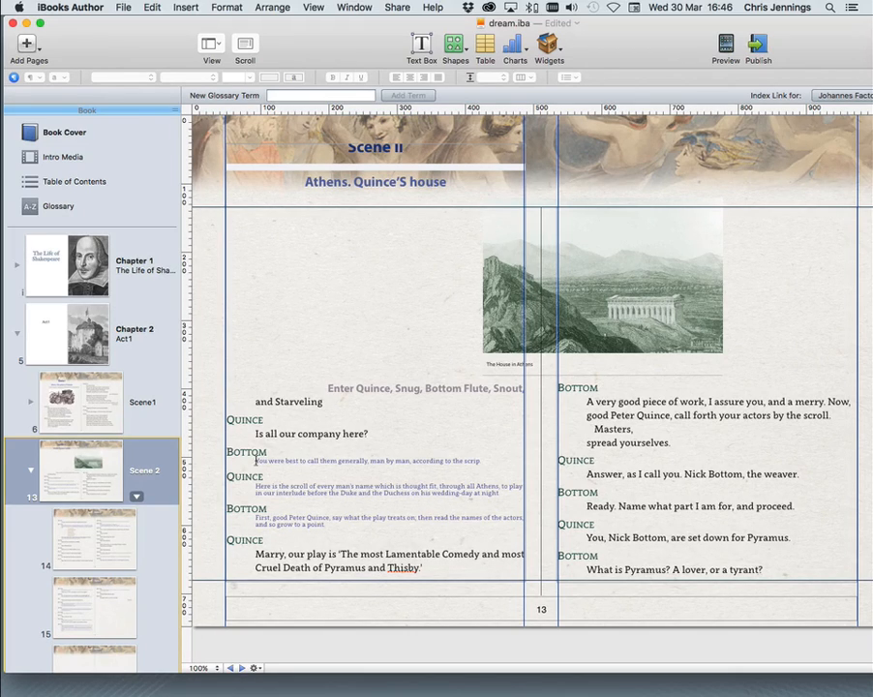
Enlarge Bottom's line "You were best to call them generally, man by man" to font size 16.
{"action": "left_click_drag", "start_coordinate": [256, 460], "coordinate": [481, 461]}
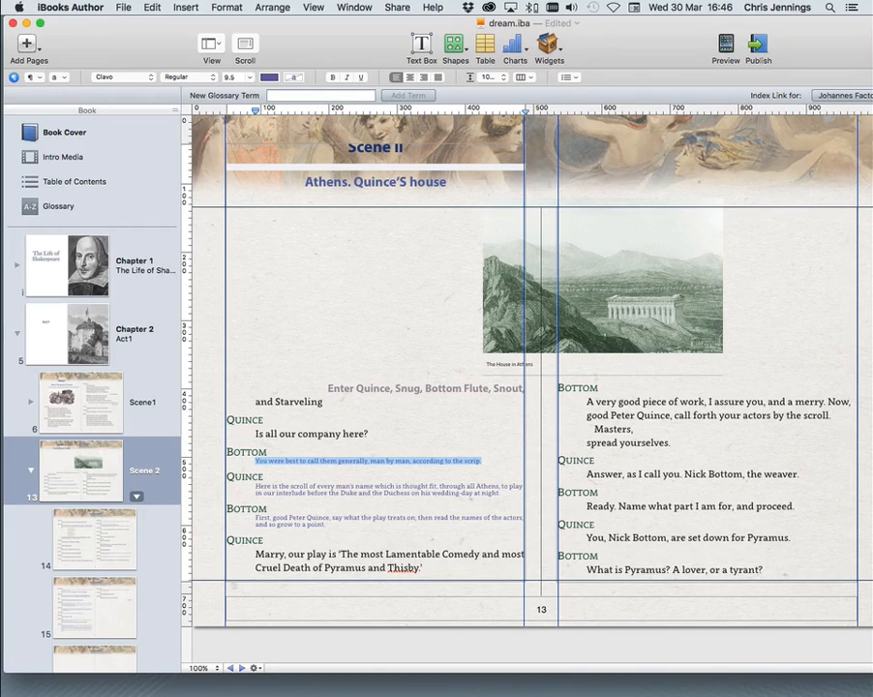
{"action": "key", "text": "super+minus"}
{"action": "key", "text": "super+plus"}
{"action": "key", "text": "super+plus"}
{"action": "key", "text": "super+plus"}
{"action": "key", "text": "super+plus"}
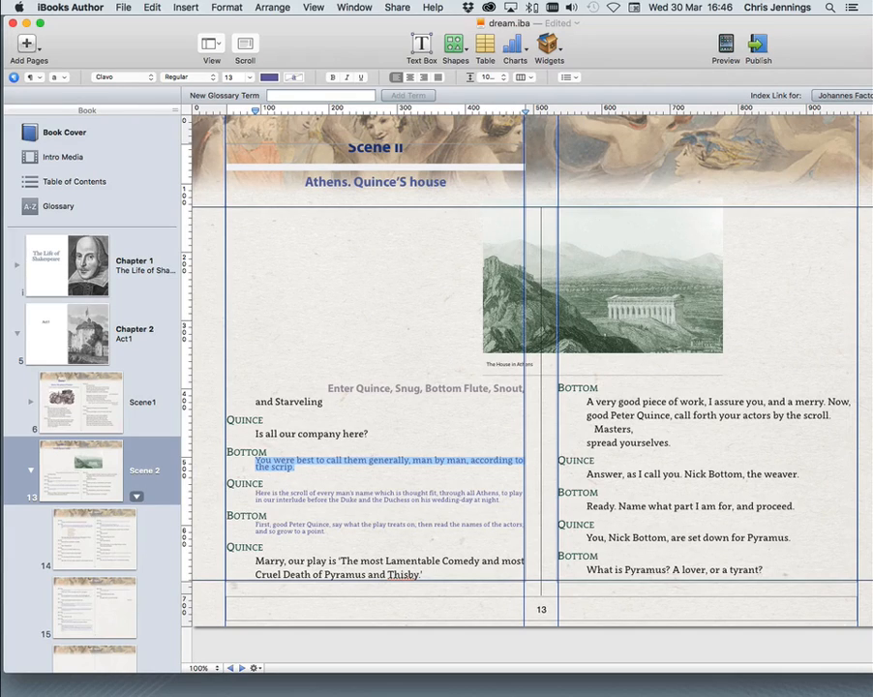
{"action": "key", "text": "super+plus"}
{"action": "key", "text": "super+plus"}
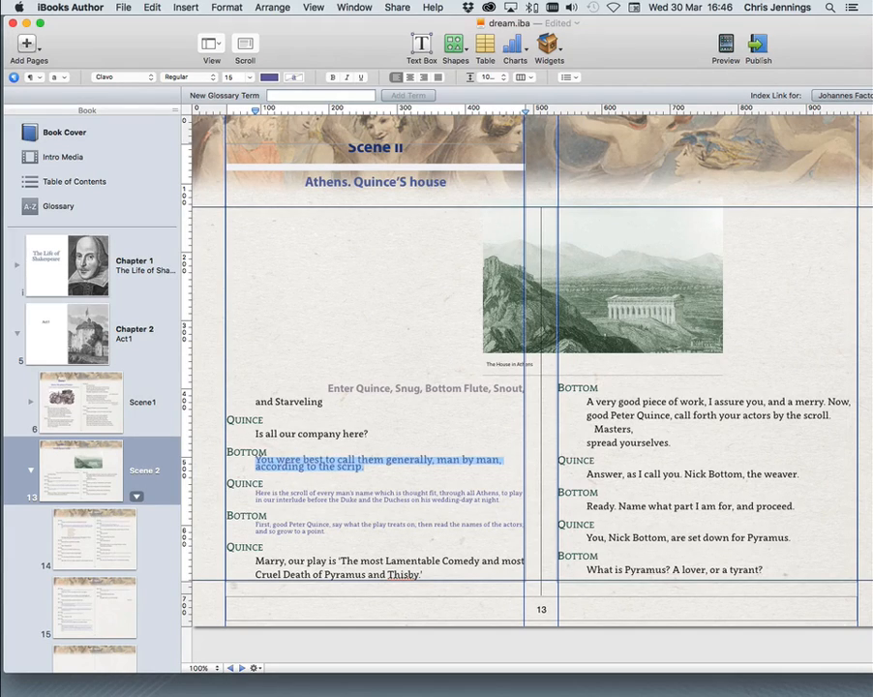
{"action": "key", "text": "super+plus"}
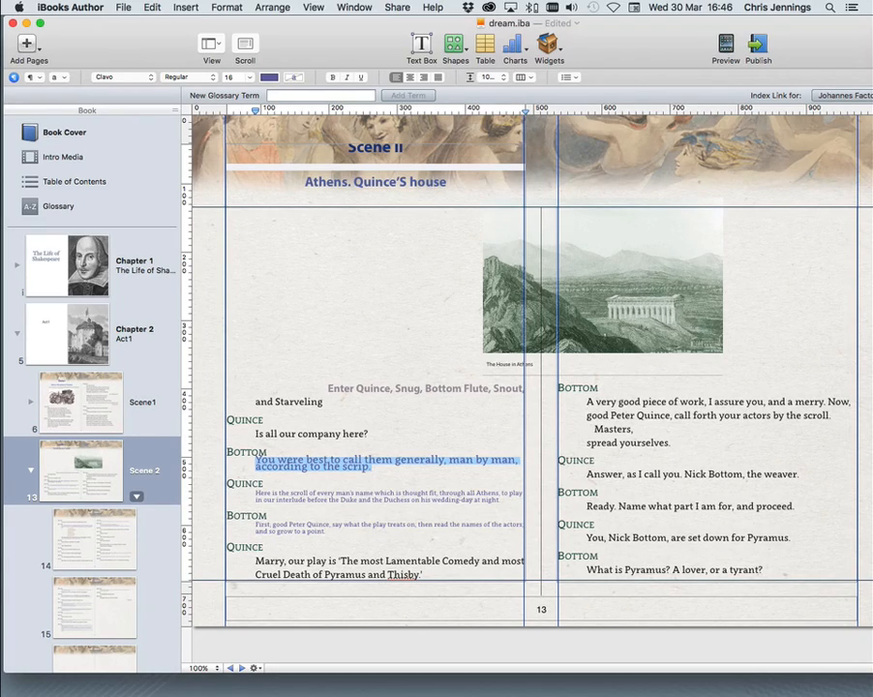
Increase the line spacing of Bottom's selected line to 20 pt.
{"action": "left_click", "coordinate": [503, 75]}
{"action": "left_click", "coordinate": [503, 74]}
{"action": "left_click", "coordinate": [503, 75]}
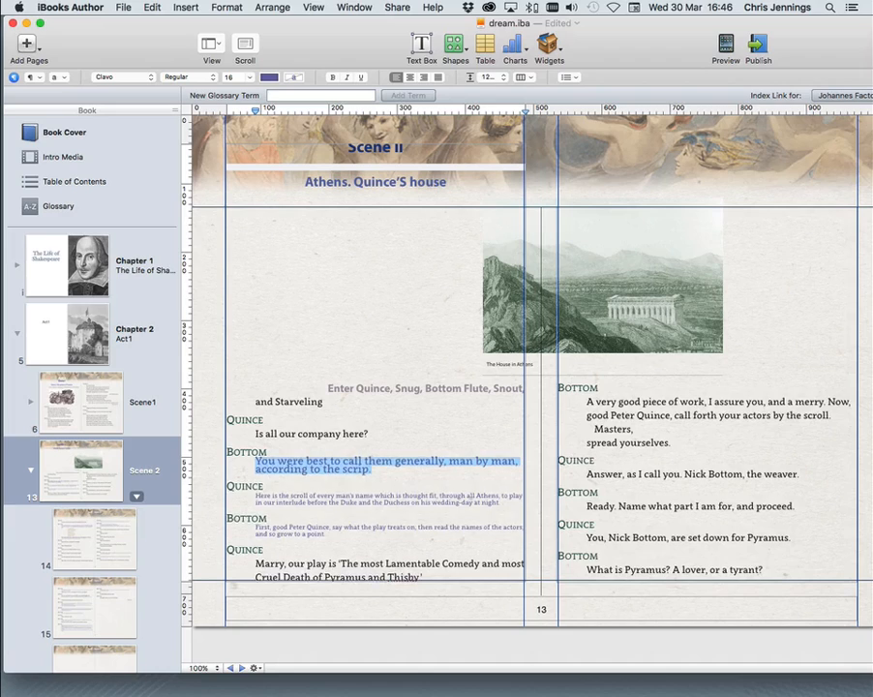
{"action": "left_click", "coordinate": [503, 74]}
{"action": "left_click", "coordinate": [503, 75]}
{"action": "left_click", "coordinate": [503, 74]}
{"action": "left_click", "coordinate": [503, 75]}
{"action": "left_click", "coordinate": [503, 75]}
{"action": "left_click", "coordinate": [503, 74]}
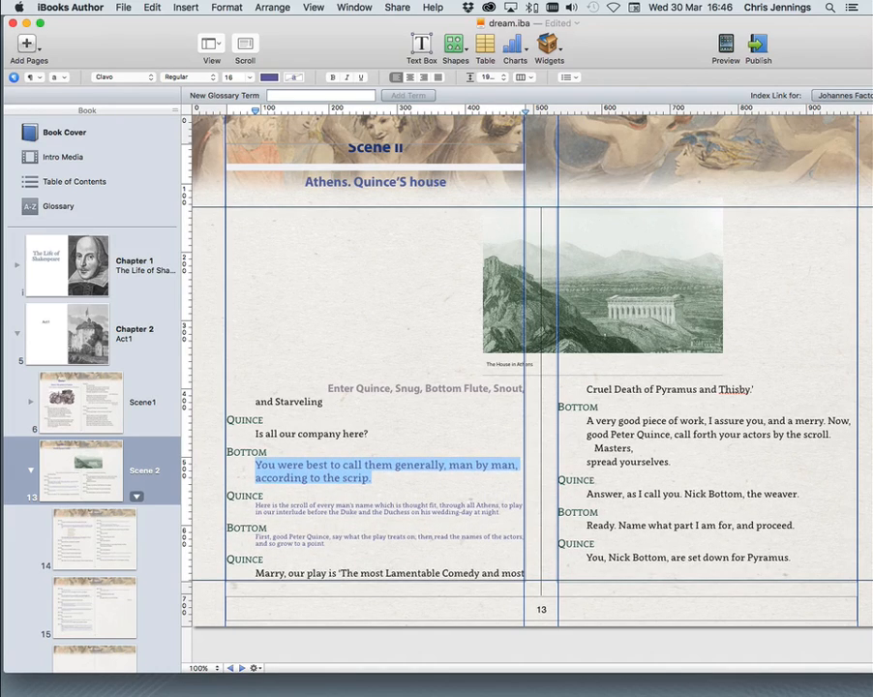
{"action": "left_click", "coordinate": [503, 75]}
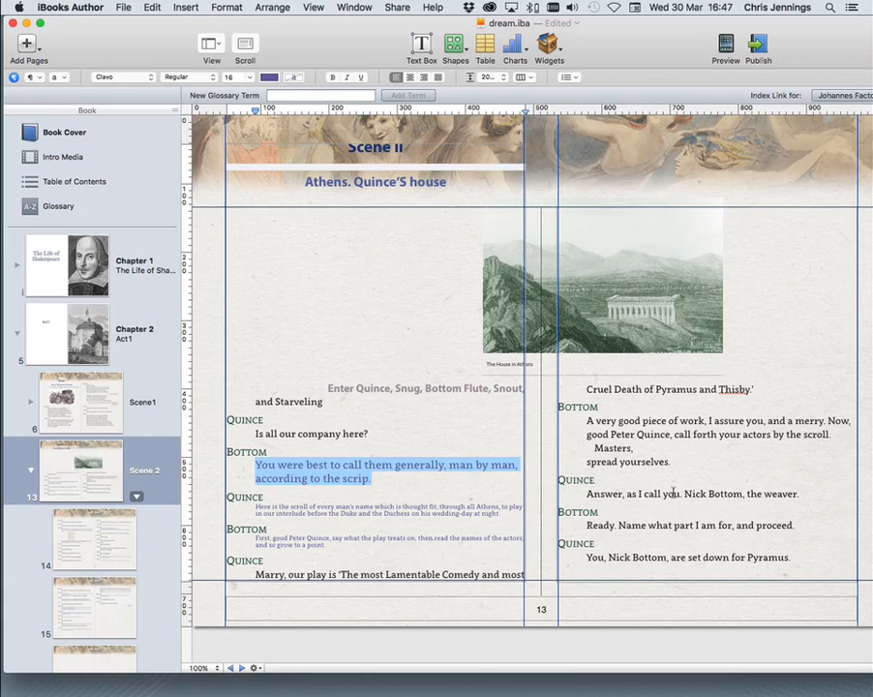
Reduce Bottom's line "You were best to call them generally, man by man" to font size 14.
{"action": "left_click_drag", "start_coordinate": [680, 493], "coordinate": [643, 494]}
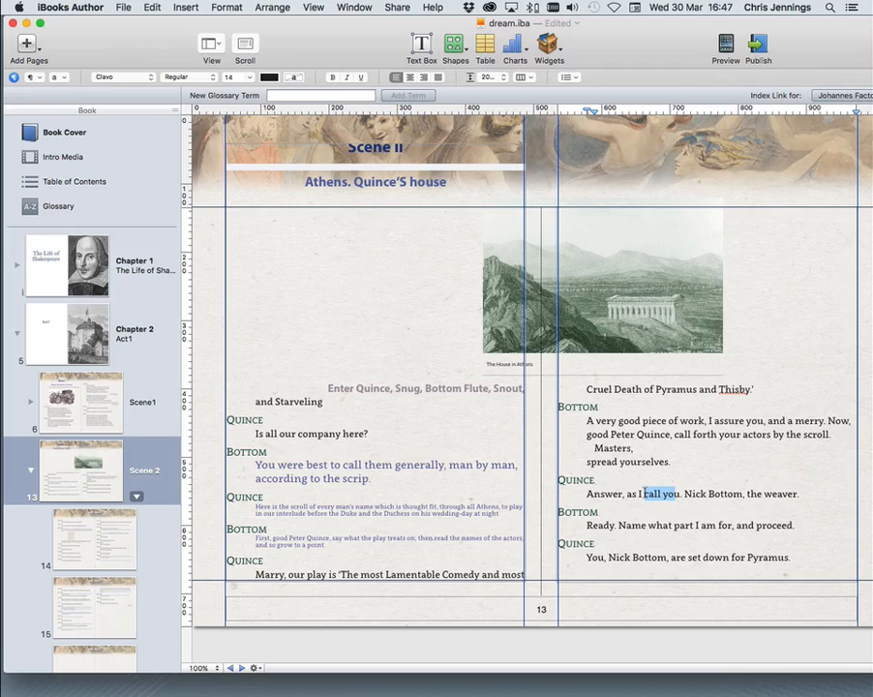
{"action": "left_click_drag", "start_coordinate": [369, 478], "coordinate": [255, 465]}
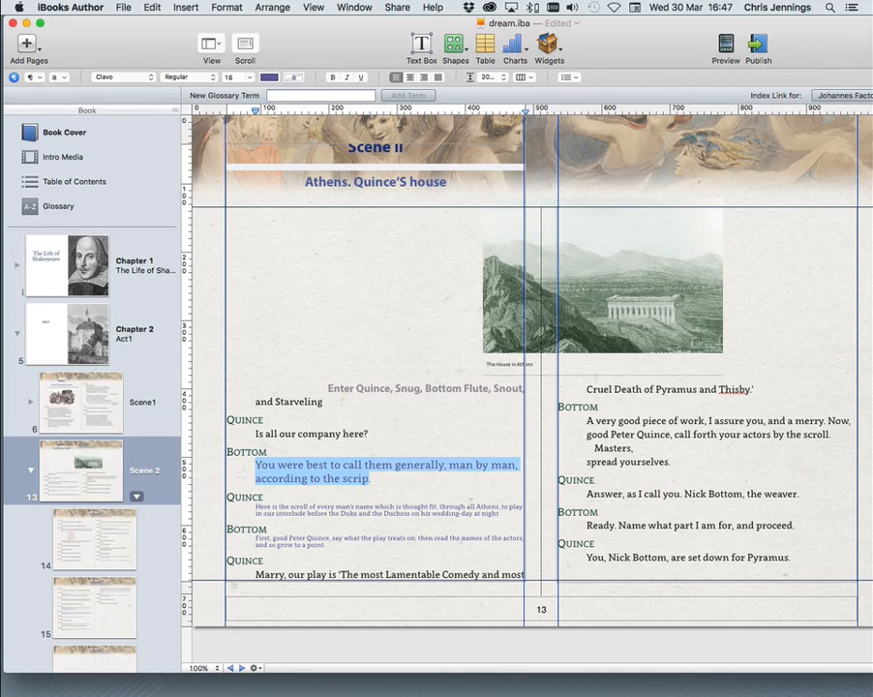
{"action": "key", "text": "super+minus"}
{"action": "key", "text": "super+minus"}
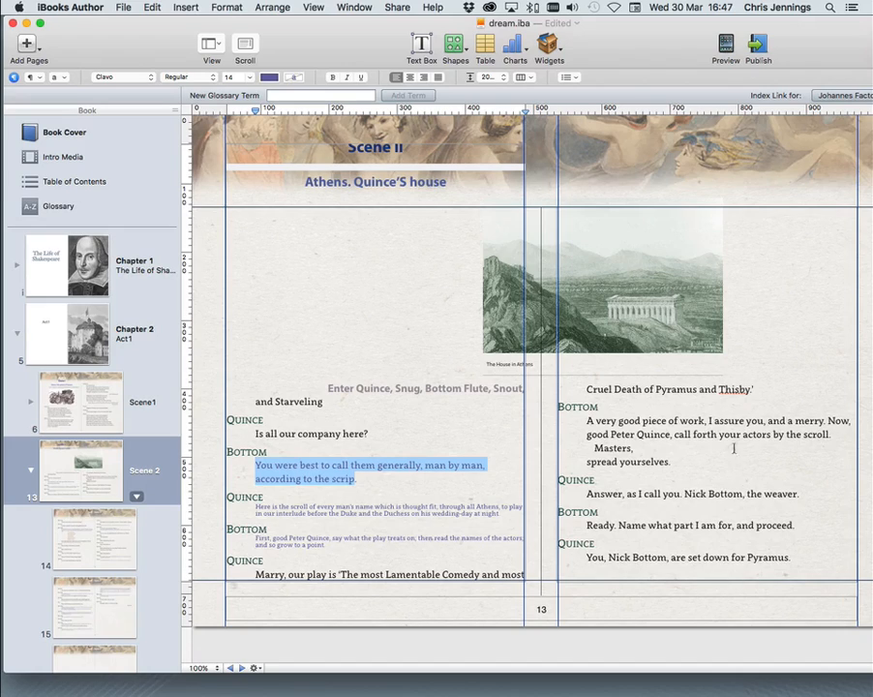
Redefine the prose paragraph style from Bottom's selected line, then deselect the line.
{"action": "left_click_drag", "start_coordinate": [827, 44], "coordinate": [440, 30]}
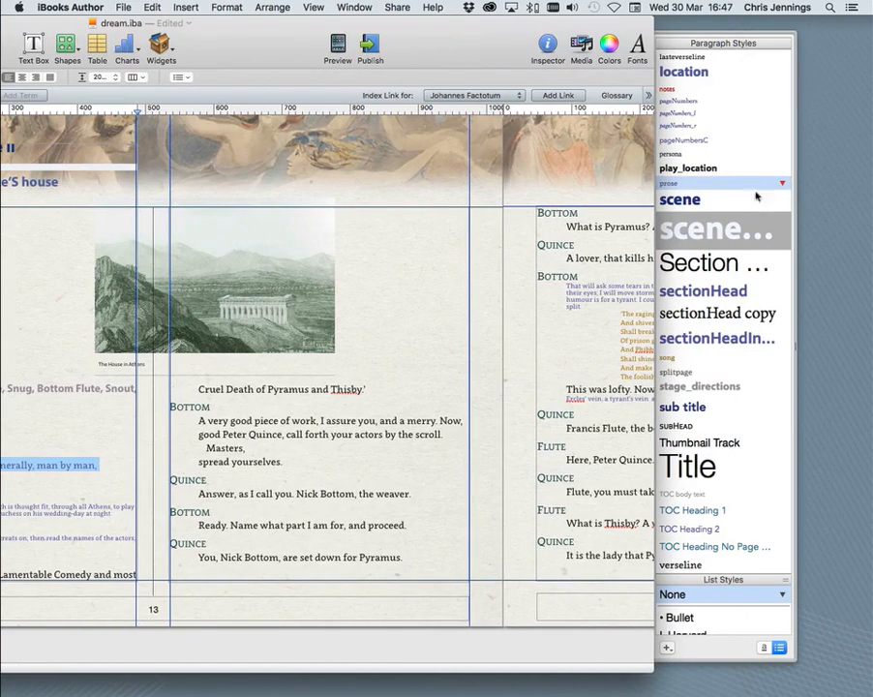
{"action": "left_click", "coordinate": [783, 182]}
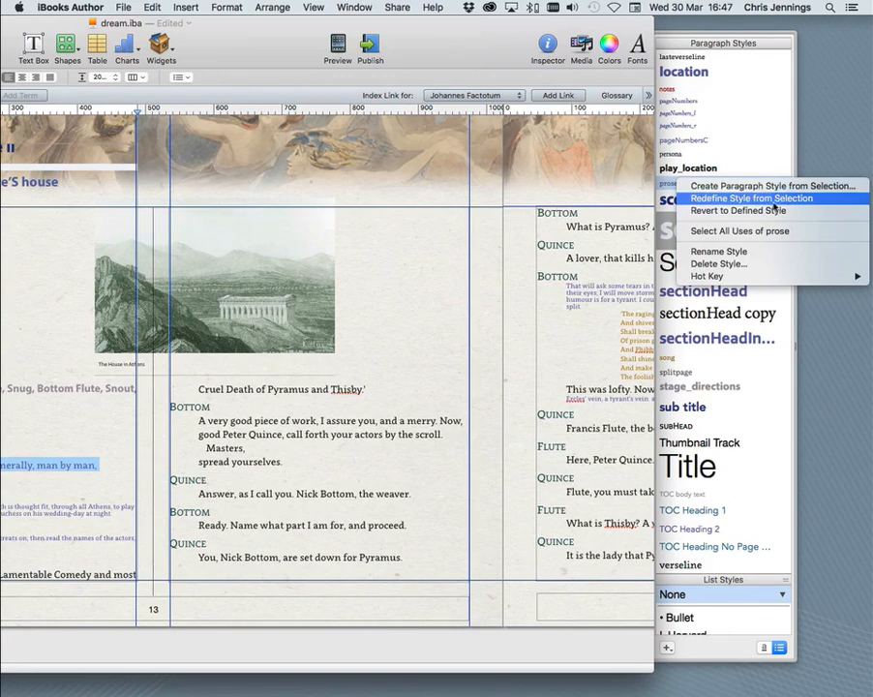
{"action": "left_click", "coordinate": [753, 199]}
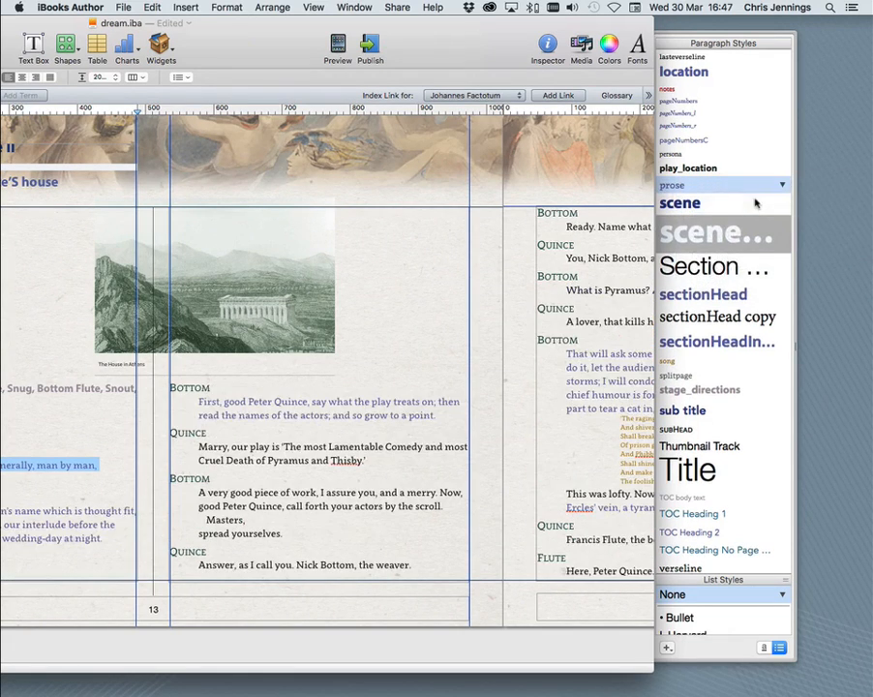
{"action": "double_click", "coordinate": [249, 43]}
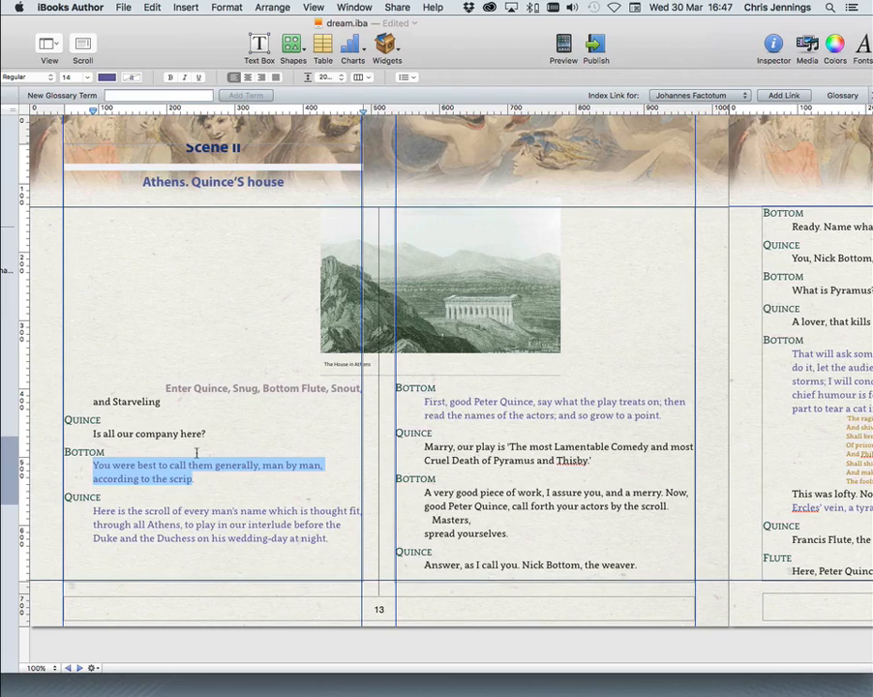
{"action": "left_click", "coordinate": [197, 452]}
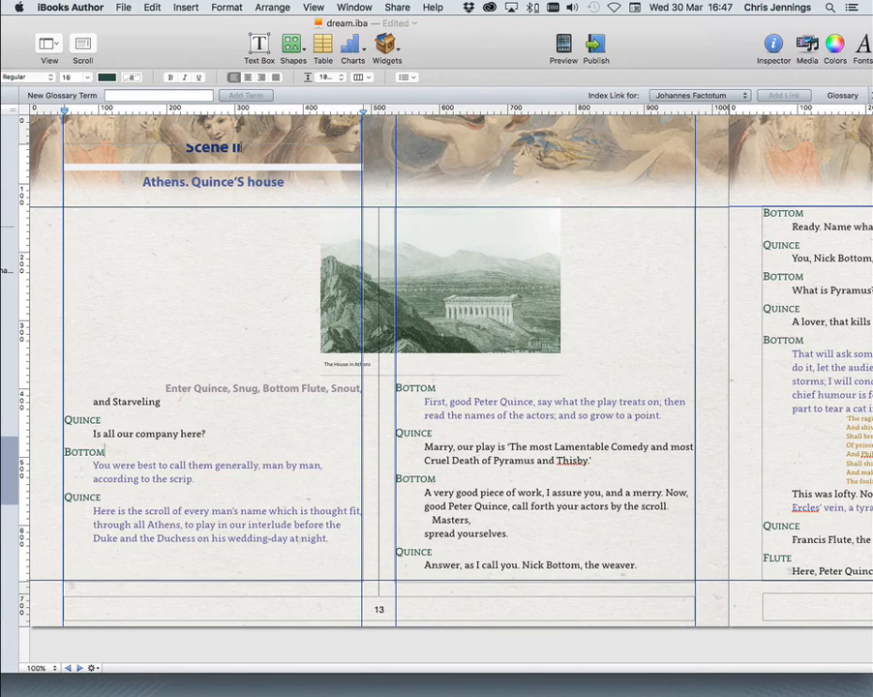
Enlarge the "Scene II" heading to font size 27.
{"action": "left_click_drag", "start_coordinate": [241, 147], "coordinate": [183, 148]}
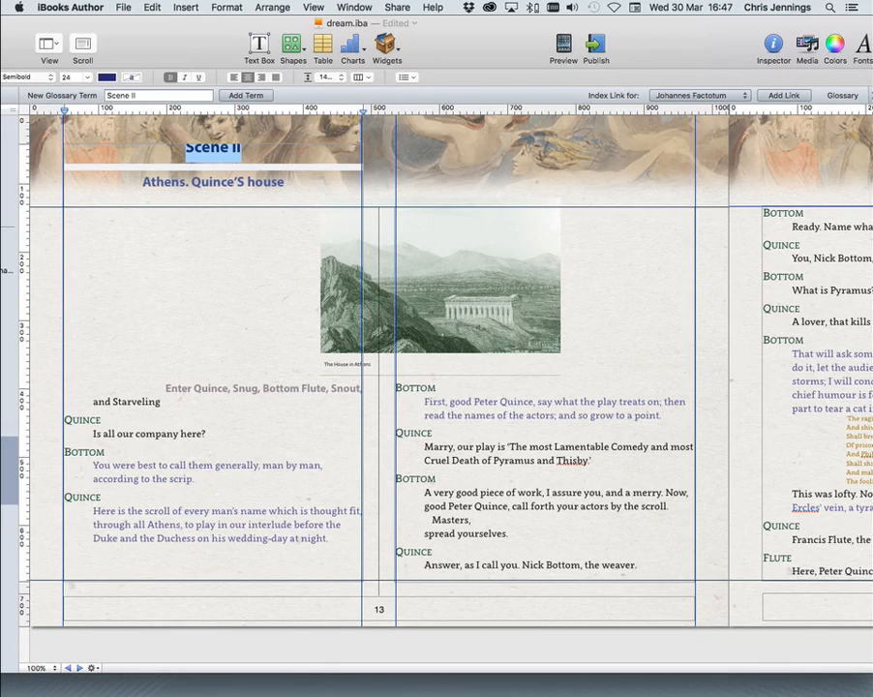
{"action": "key", "text": "super+plus"}
{"action": "key", "text": "super+plus"}
{"action": "key", "text": "super+plus"}
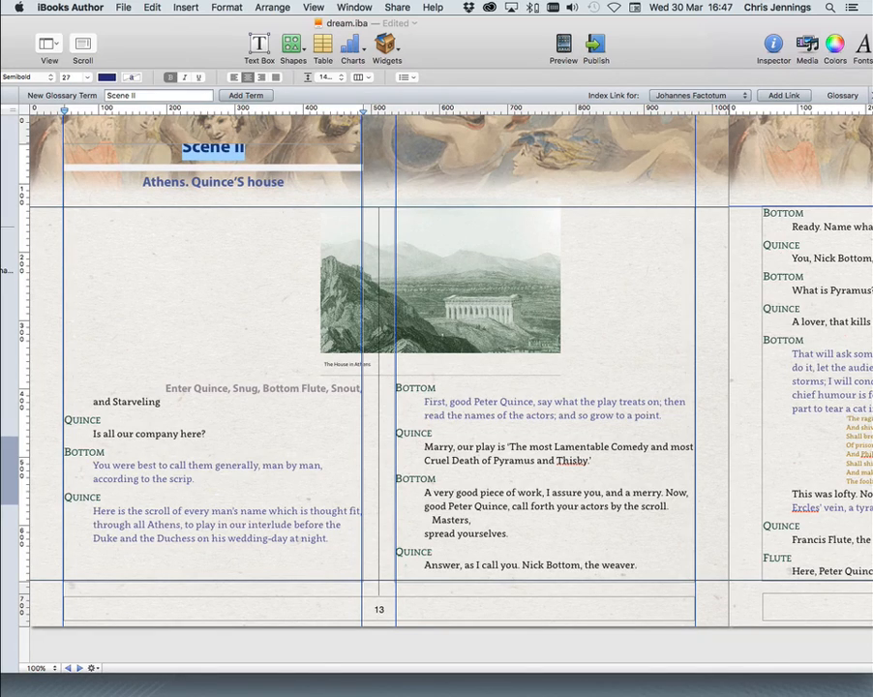
Remove the border rule from the "Scene II" heading by setting it to None.
{"action": "key", "text": "alt+super+i"}
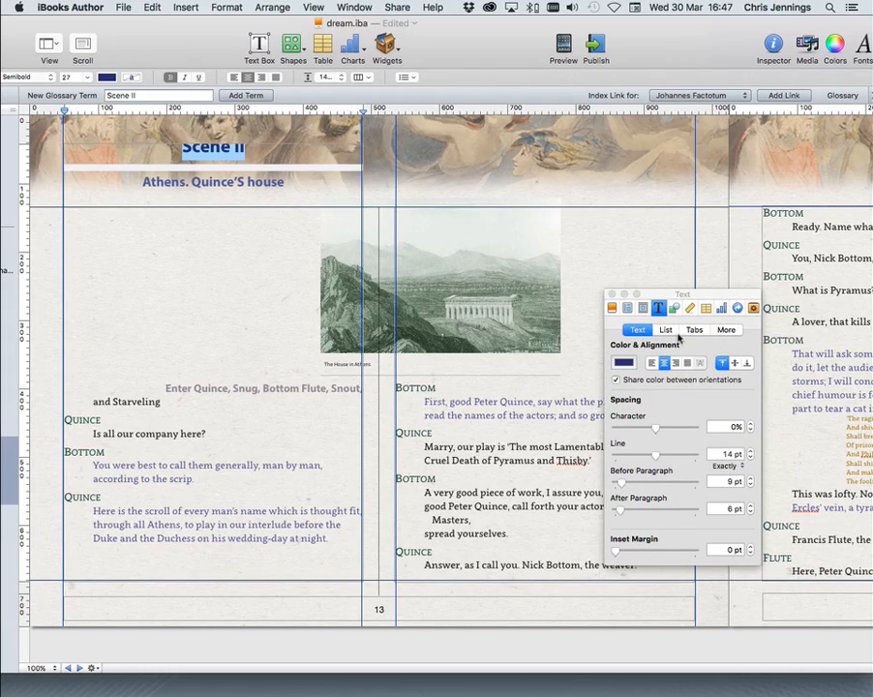
{"action": "left_click", "coordinate": [726, 330]}
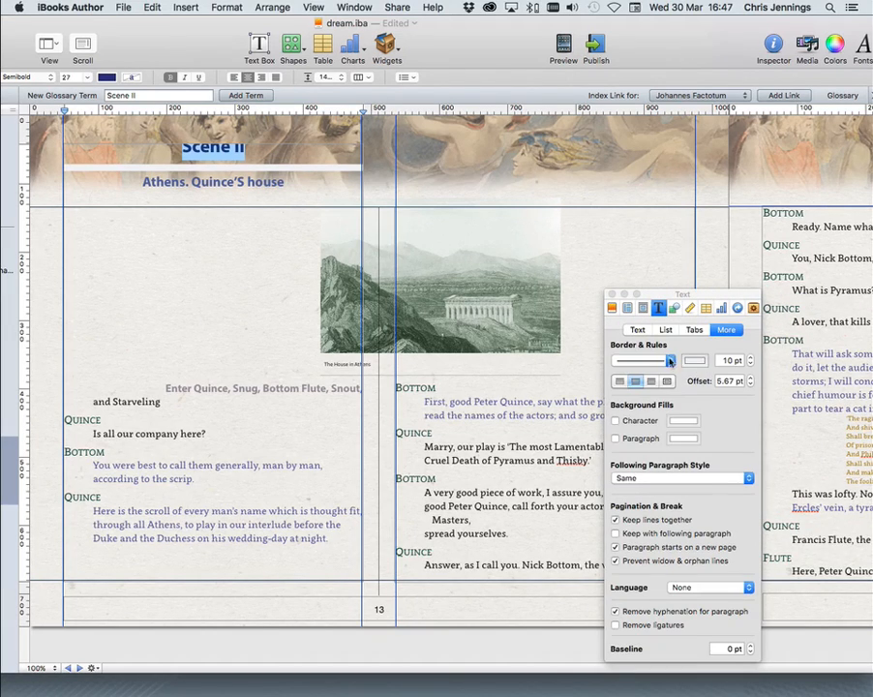
{"action": "left_click", "coordinate": [669, 360]}
{"action": "left_click", "coordinate": [639, 352]}
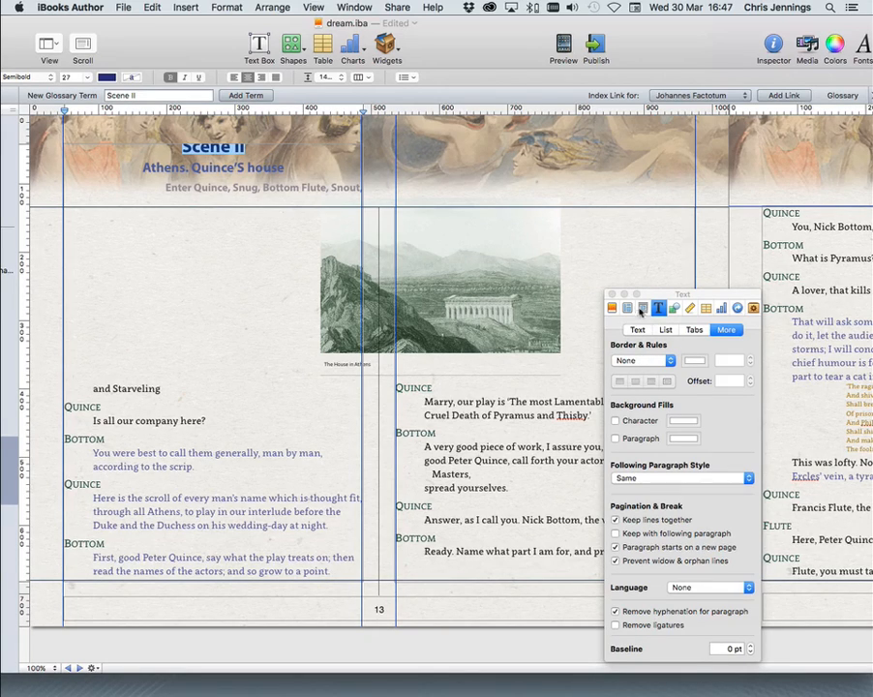
Increase the line spacing of the "Scene II" heading to 30 pt.
{"action": "left_click", "coordinate": [638, 330]}
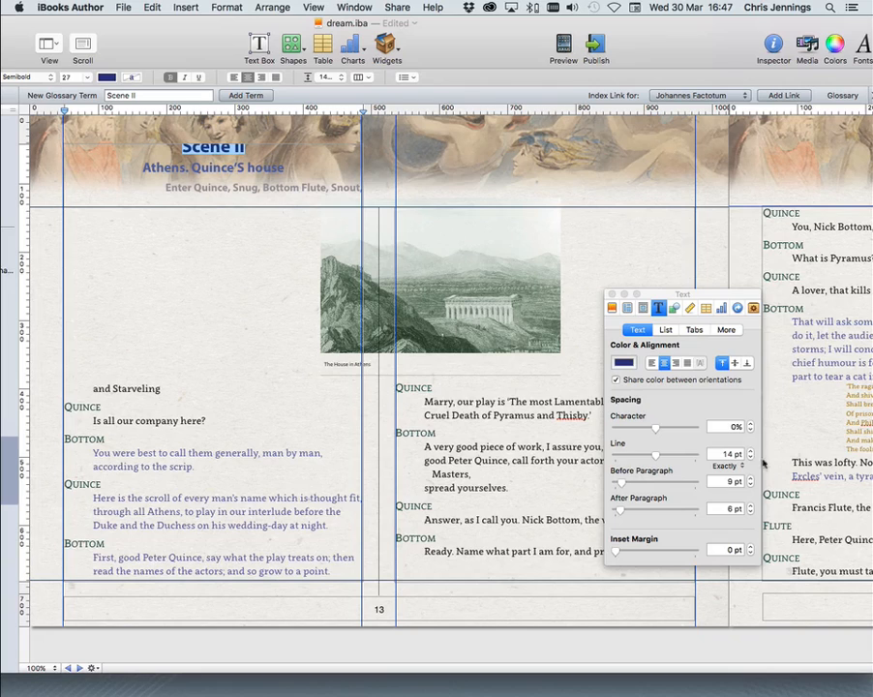
{"action": "left_click", "coordinate": [750, 450]}
{"action": "left_click", "coordinate": [751, 451]}
{"action": "left_click", "coordinate": [751, 451]}
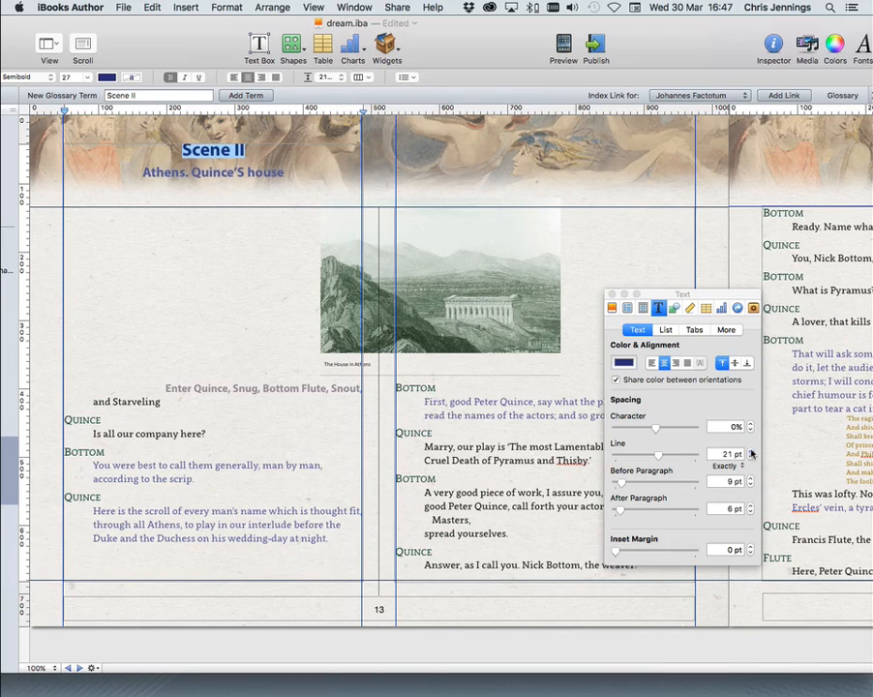
{"action": "left_click", "coordinate": [751, 450]}
{"action": "left_click", "coordinate": [751, 451]}
{"action": "left_click", "coordinate": [751, 451]}
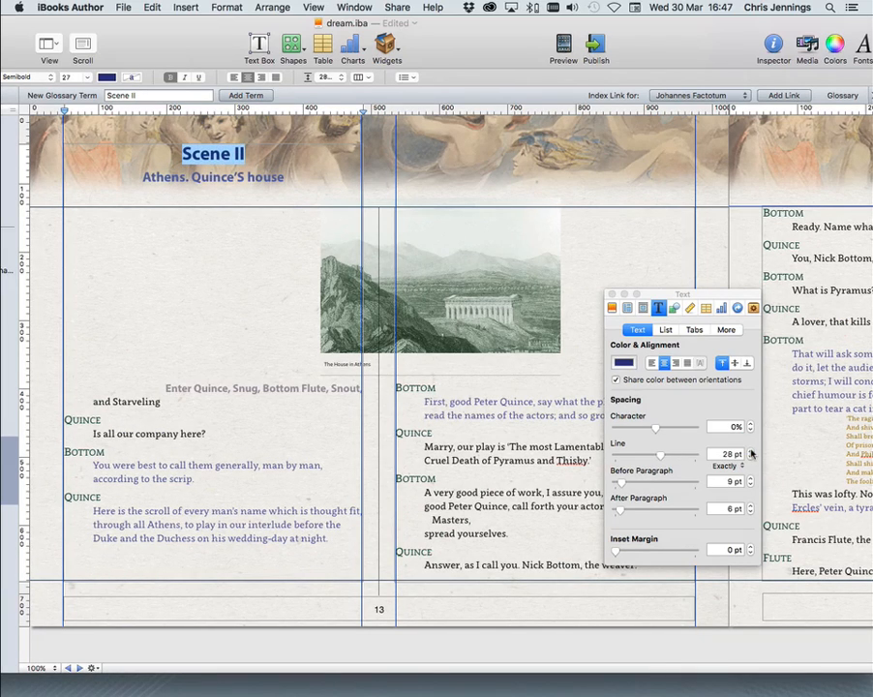
{"action": "left_click", "coordinate": [751, 451]}
{"action": "left_click", "coordinate": [751, 451]}
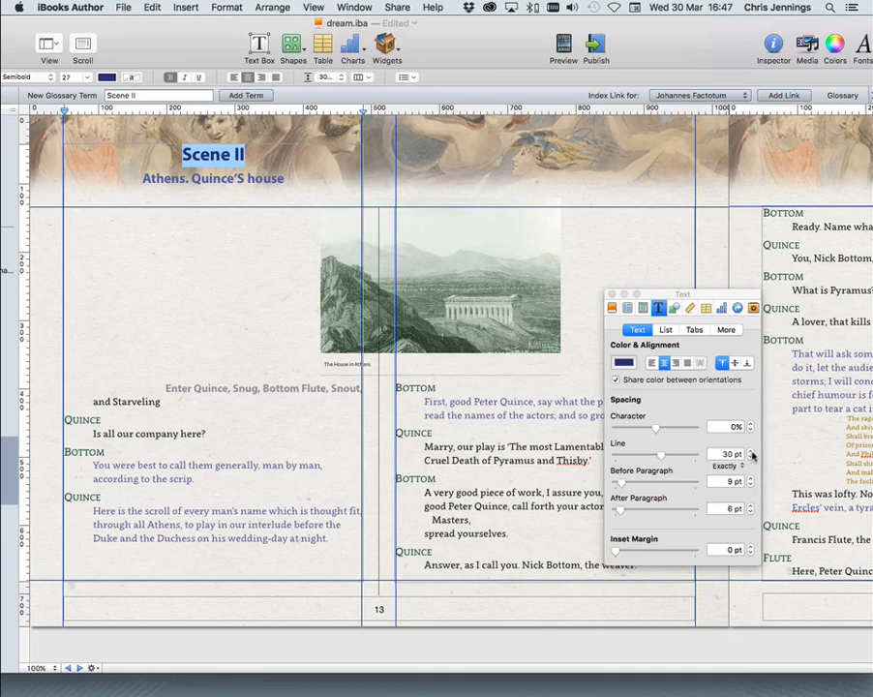
Correct the location subtitle to read "Athens. Quince's house" with a lowercase s, and select the whole line.
{"action": "double_click", "coordinate": [264, 178]}
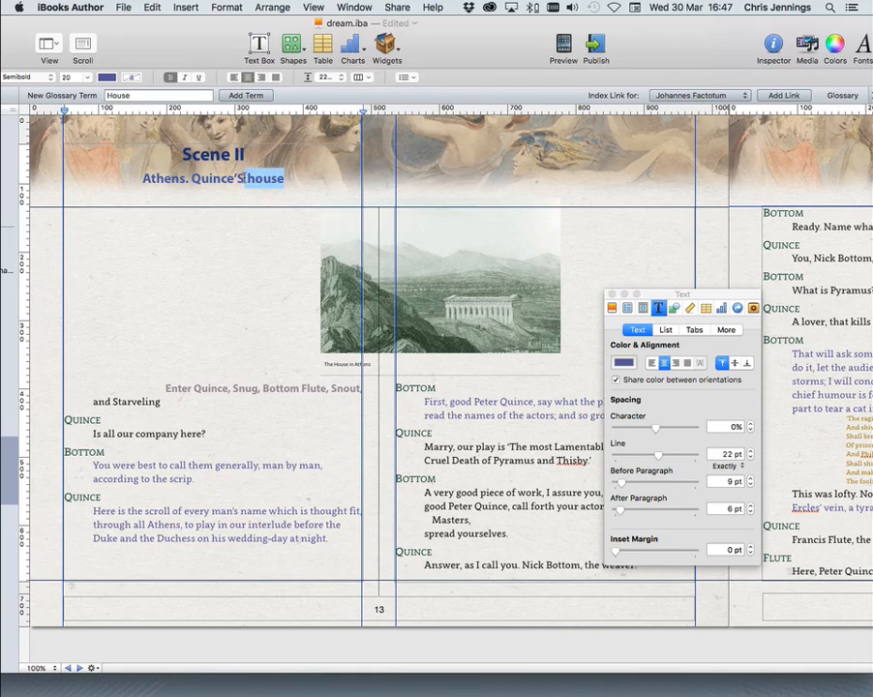
{"action": "left_click", "coordinate": [239, 184]}
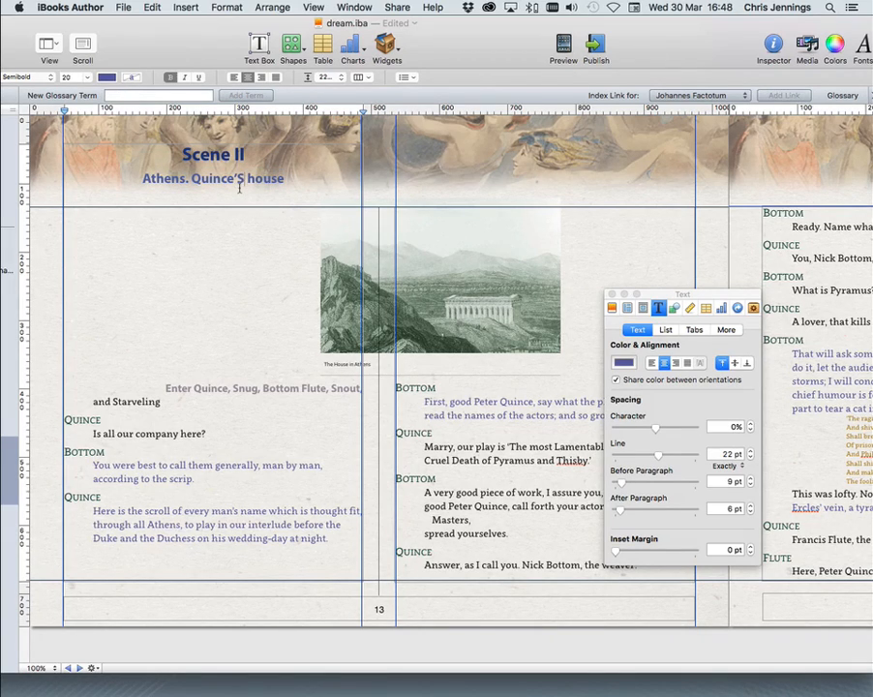
{"action": "key", "text": "BackSpace"}
{"action": "type", "text": "s"}
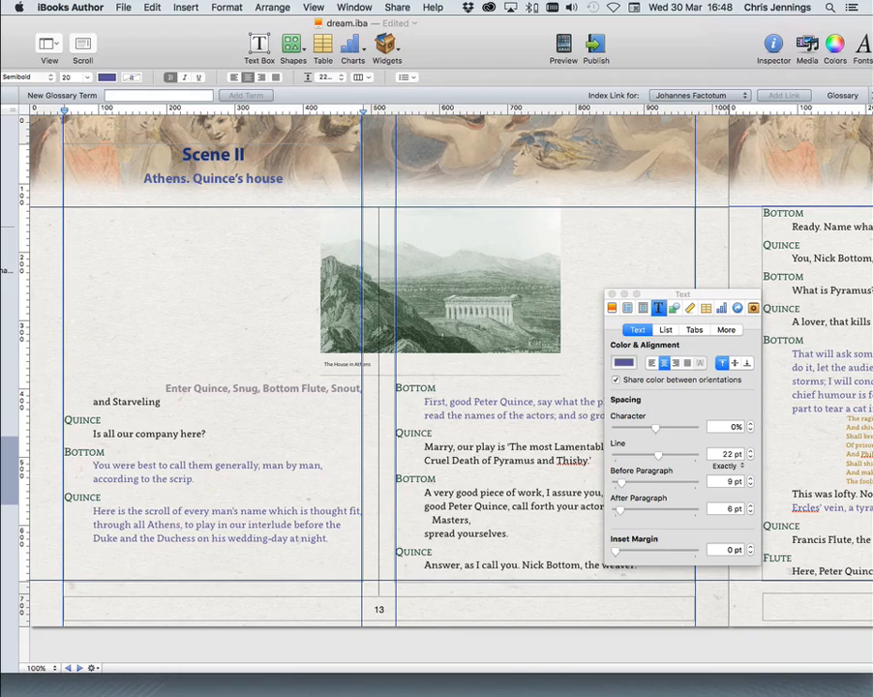
{"action": "left_click_drag", "start_coordinate": [284, 178], "coordinate": [146, 179]}
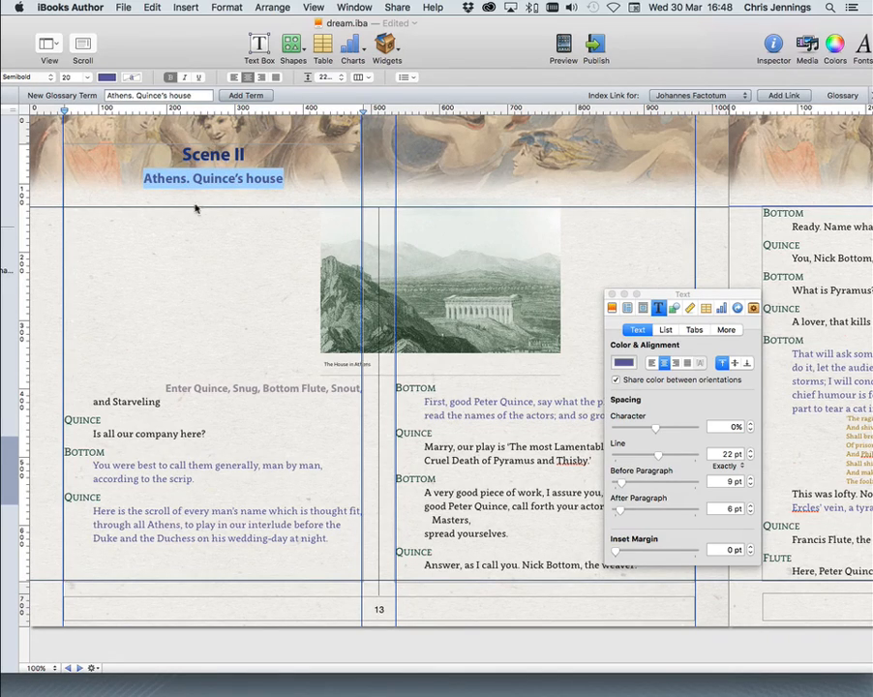
Move the Athens picture with its caption to the head of page 13's first column, aligned with the column's left edge.
{"action": "left_click", "coordinate": [345, 242]}
{"action": "left_click_drag", "start_coordinate": [345, 242], "coordinate": [94, 251]}
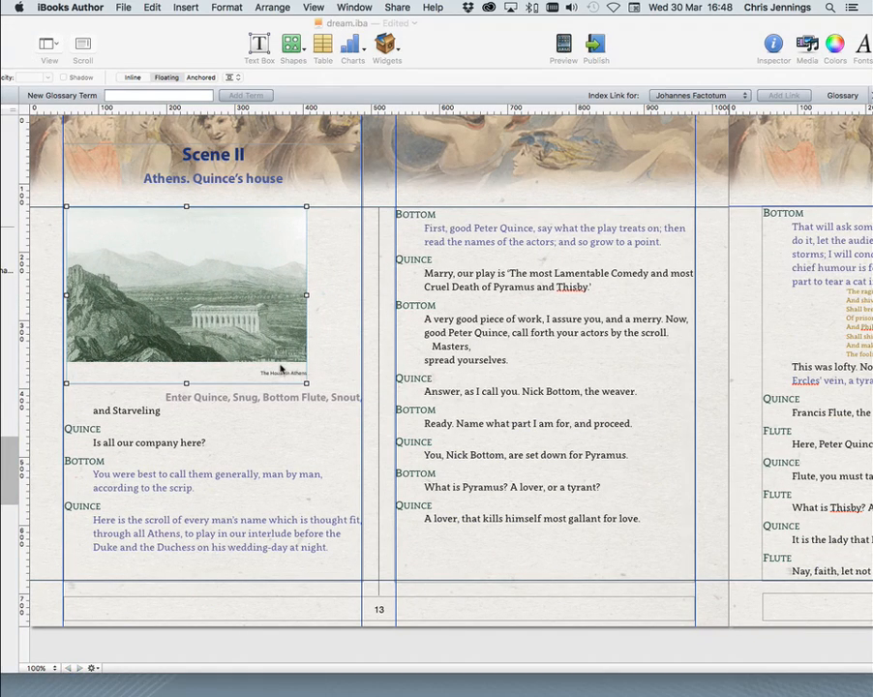
{"action": "left_click_drag", "start_coordinate": [266, 333], "coordinate": [267, 337]}
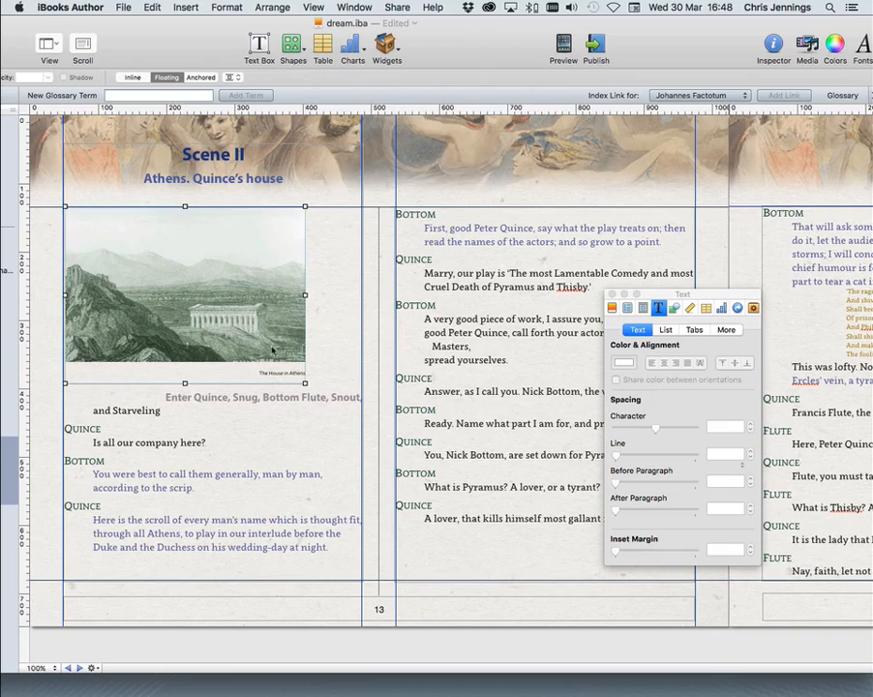
Ungroup the Athens picture from its caption and delete the caption "The House in Athens".
{"action": "left_click", "coordinate": [226, 8]}
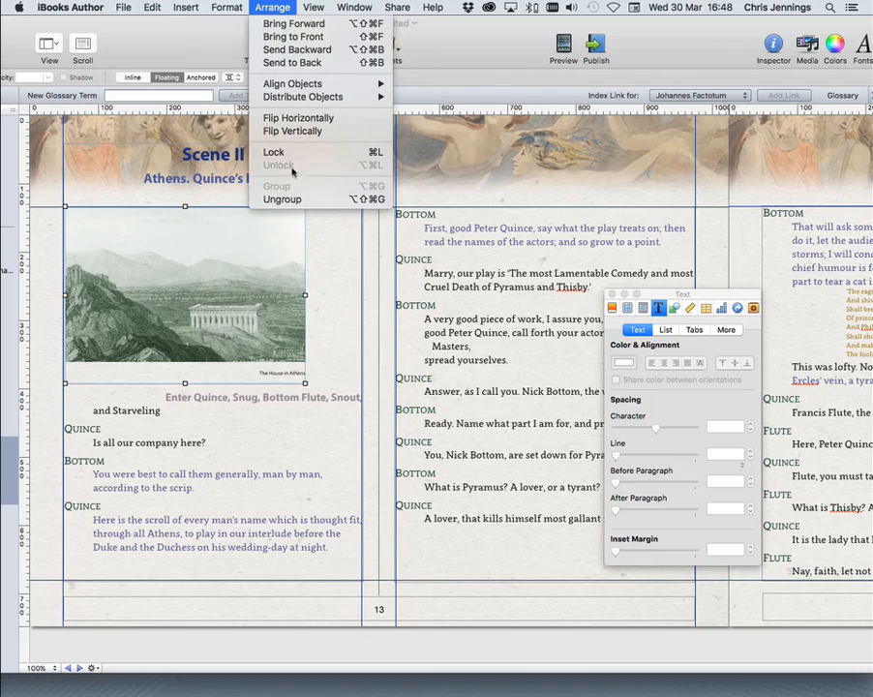
{"action": "left_click", "coordinate": [294, 197]}
{"action": "left_click", "coordinate": [276, 382]}
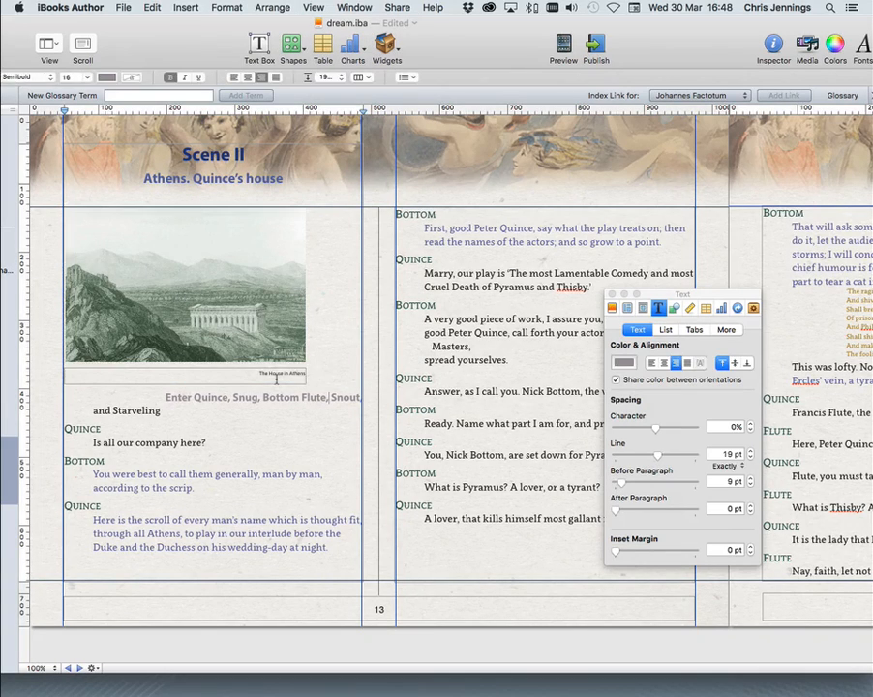
{"action": "key", "text": "Delete"}
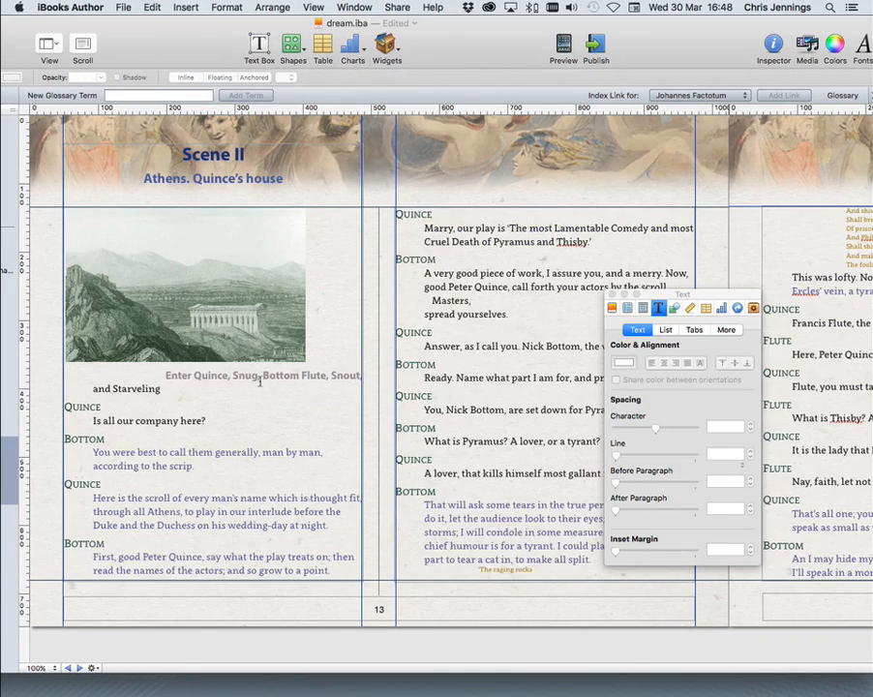
Enlarge the Athens picture to fill the first column's width and set it to go full-screen.
{"action": "double_click", "coordinate": [190, 253]}
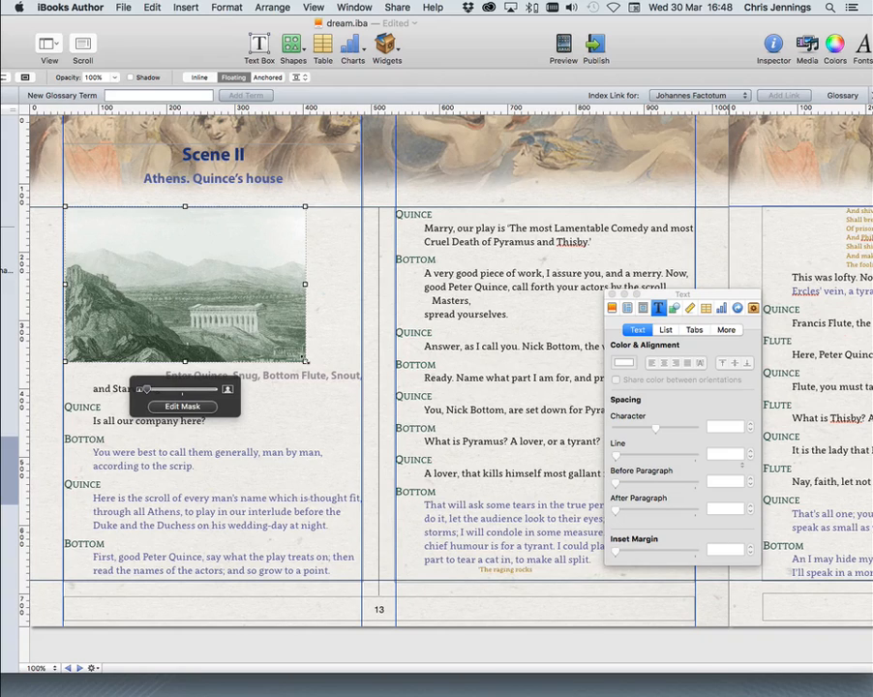
{"action": "left_click_drag", "start_coordinate": [305, 361], "coordinate": [361, 396]}
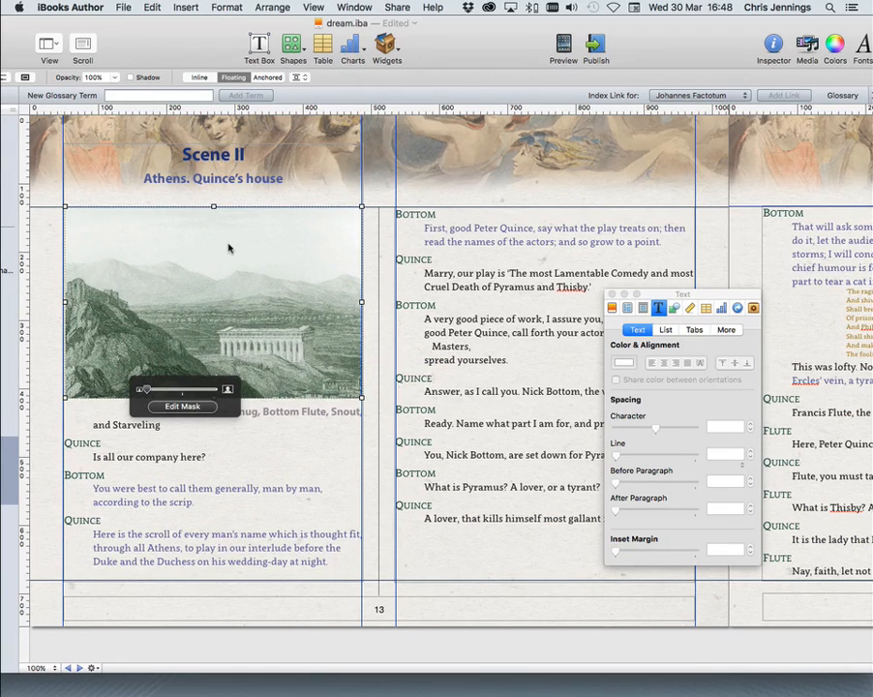
{"action": "left_click", "coordinate": [753, 308]}
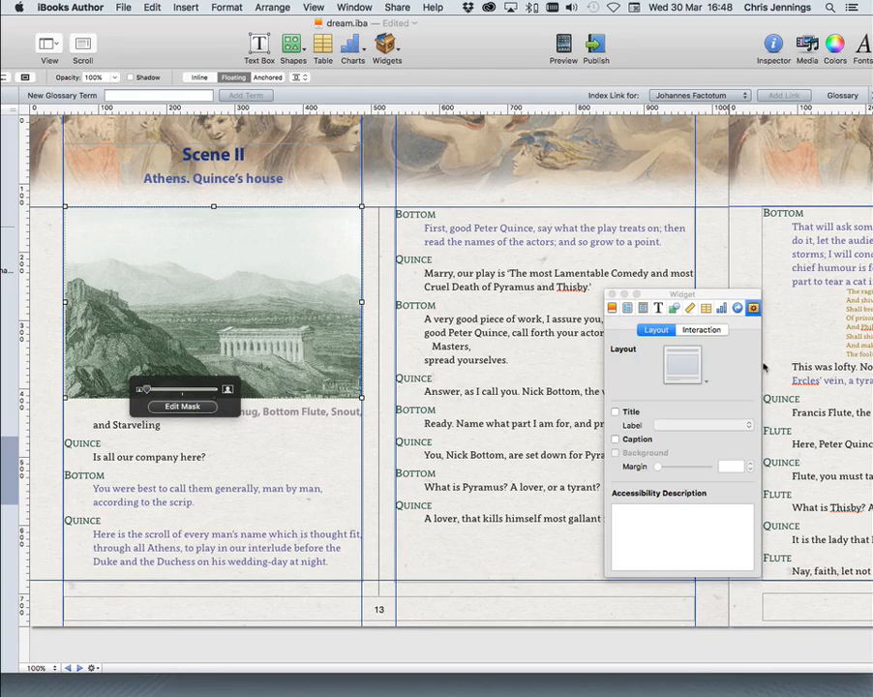
{"action": "left_click", "coordinate": [701, 329]}
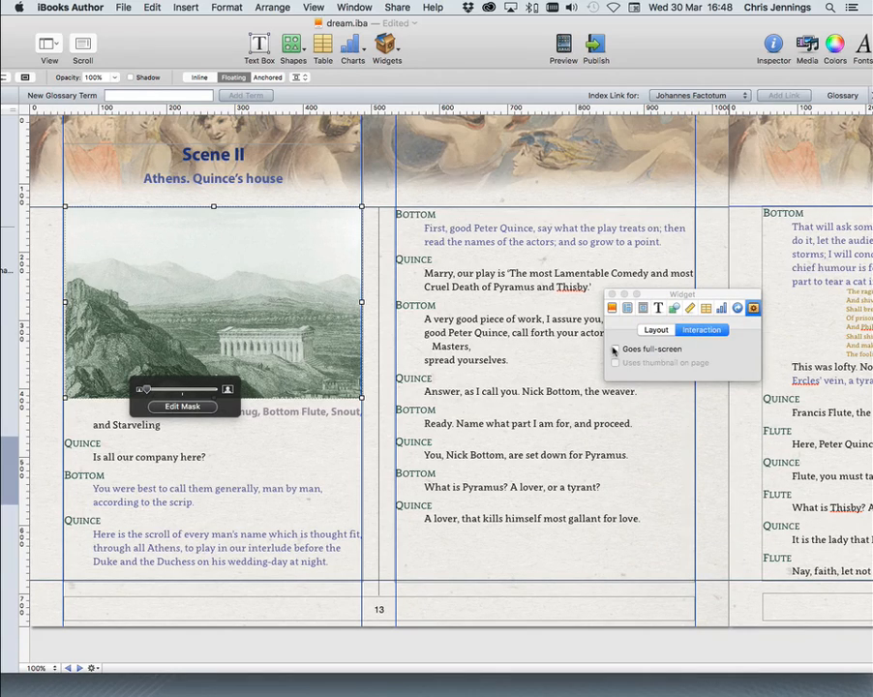
{"action": "left_click", "coordinate": [614, 350]}
Set the picture widget's margin to 0 pt and its accessibility description to "Athens".
{"action": "left_click", "coordinate": [658, 330]}
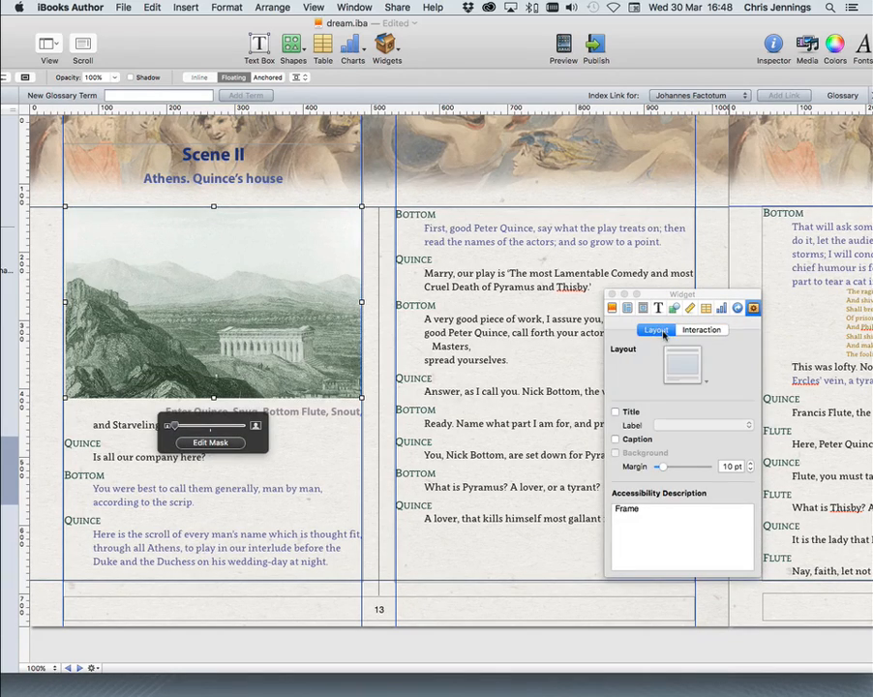
{"action": "left_click_drag", "start_coordinate": [660, 467], "coordinate": [653, 468]}
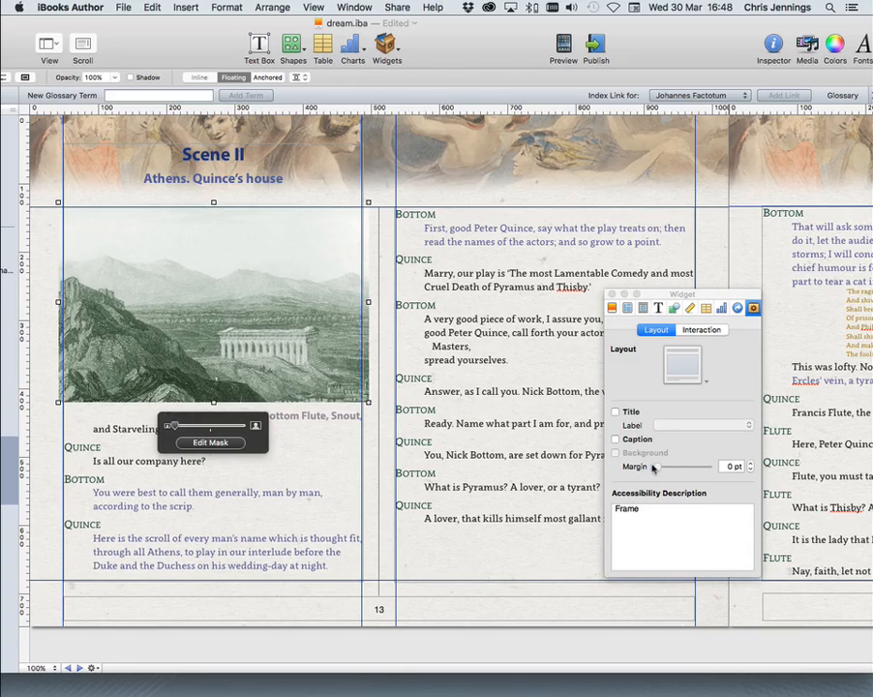
{"action": "left_click", "coordinate": [639, 507]}
{"action": "double_click", "coordinate": [614, 508]}
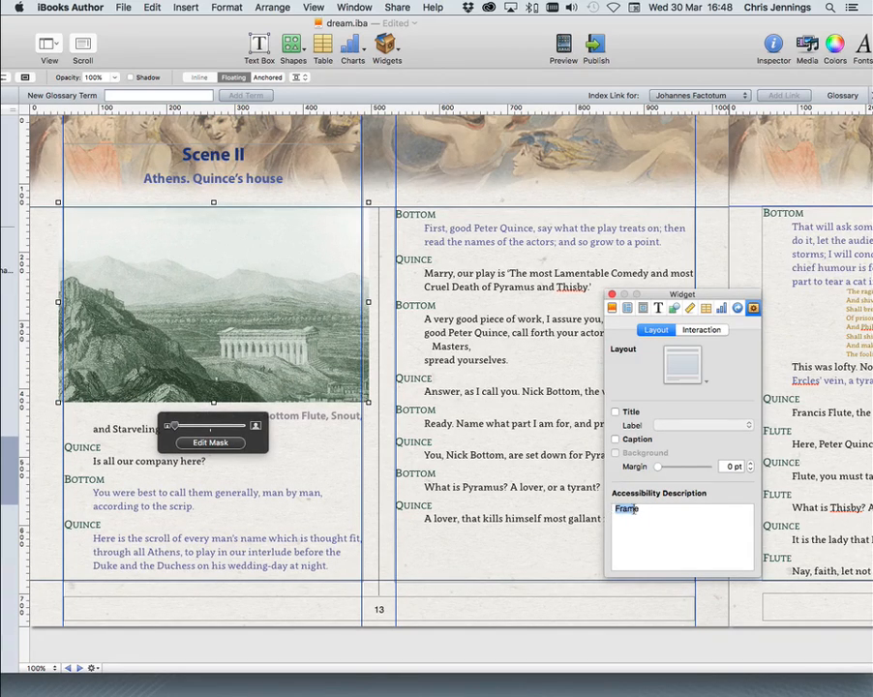
{"action": "type", "text": "Athens"}
{"action": "left_click", "coordinate": [374, 276]}
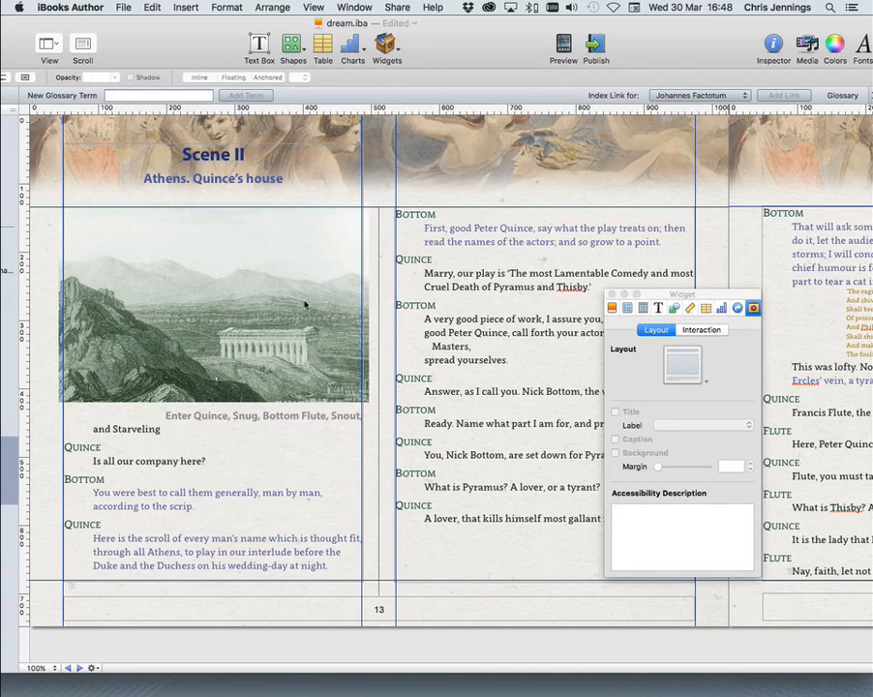
{"action": "left_click", "coordinate": [306, 302]}
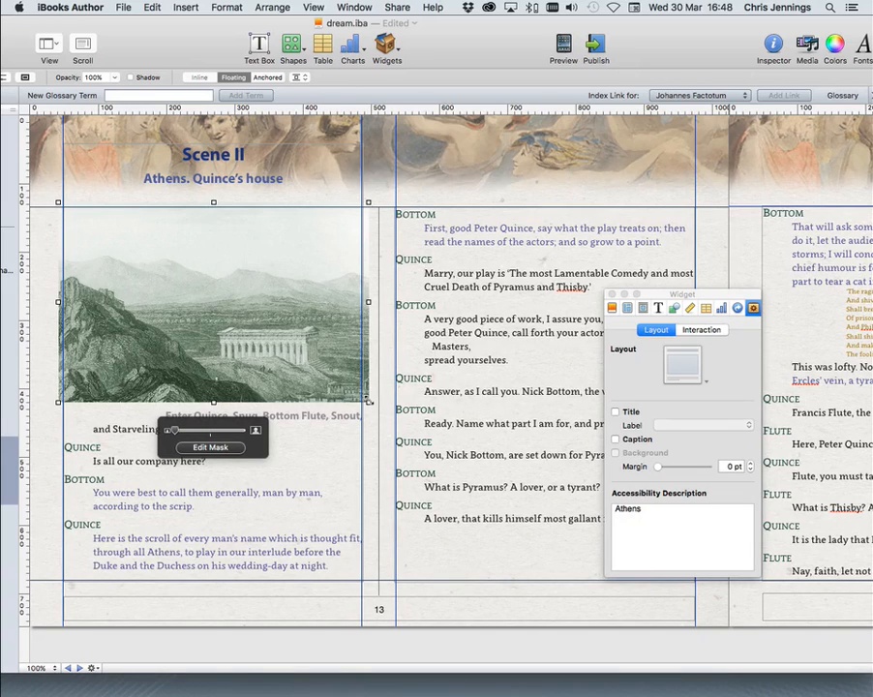
Fit the Athens picture to the first column's edges and join "and Starveling" to the stage direction line above it.
{"action": "left_click_drag", "start_coordinate": [368, 400], "coordinate": [364, 391]}
{"action": "left_click_drag", "start_coordinate": [58, 201], "coordinate": [64, 206]}
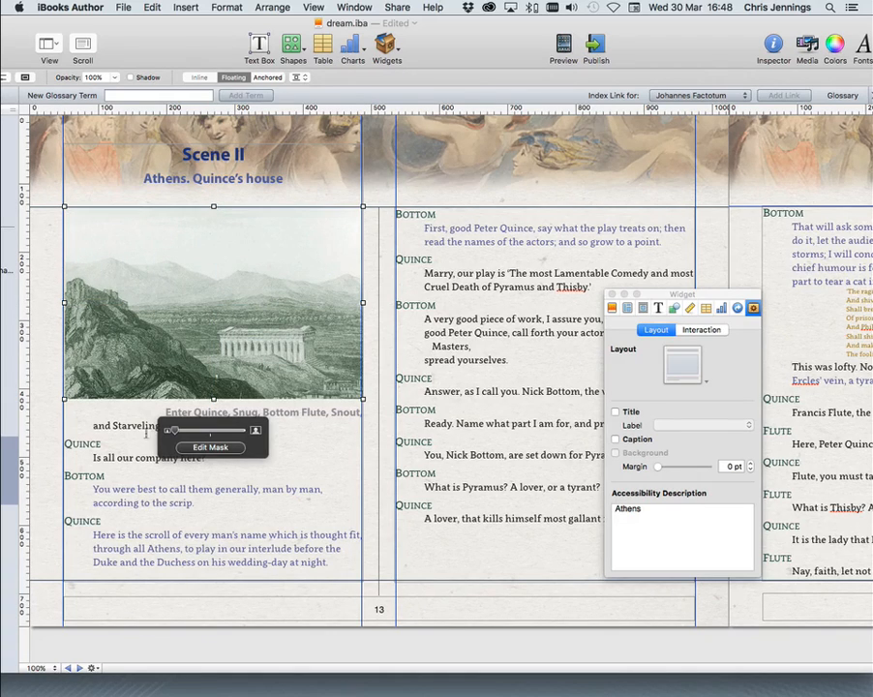
{"action": "left_click", "coordinate": [127, 410]}
{"action": "left_click", "coordinate": [93, 425]}
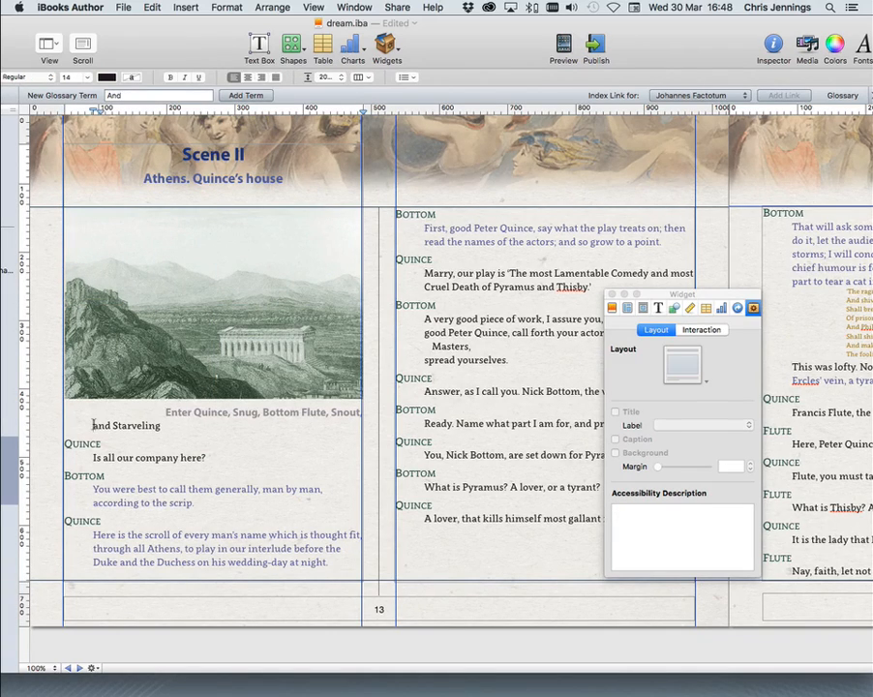
{"action": "key", "text": "BackSpace"}
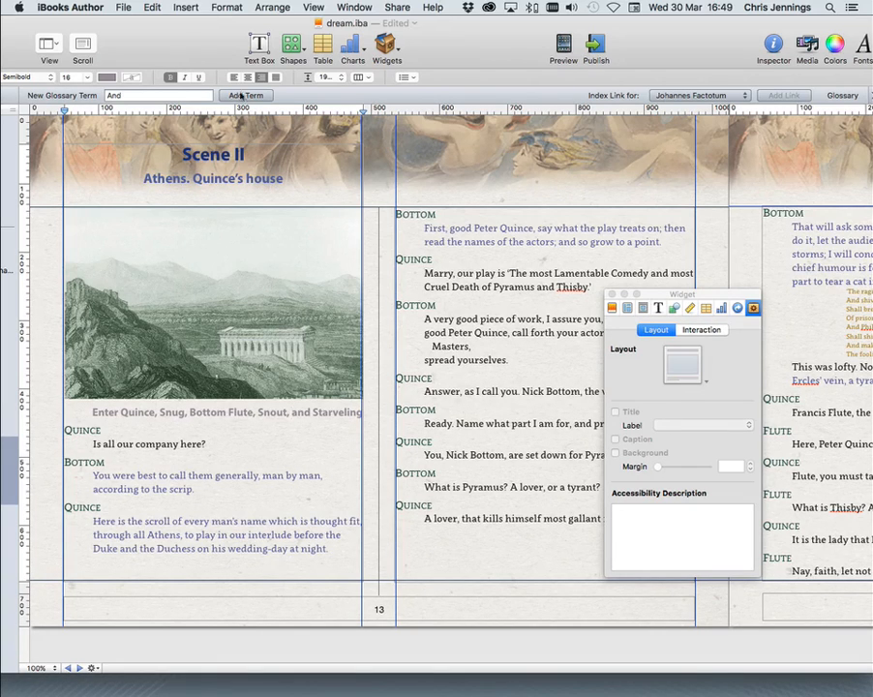
Delete the four empty pages 17 to 20 at the end of Scene 2 and collapse the section.
{"action": "left_click_drag", "start_coordinate": [178, 40], "coordinate": [405, 30]}
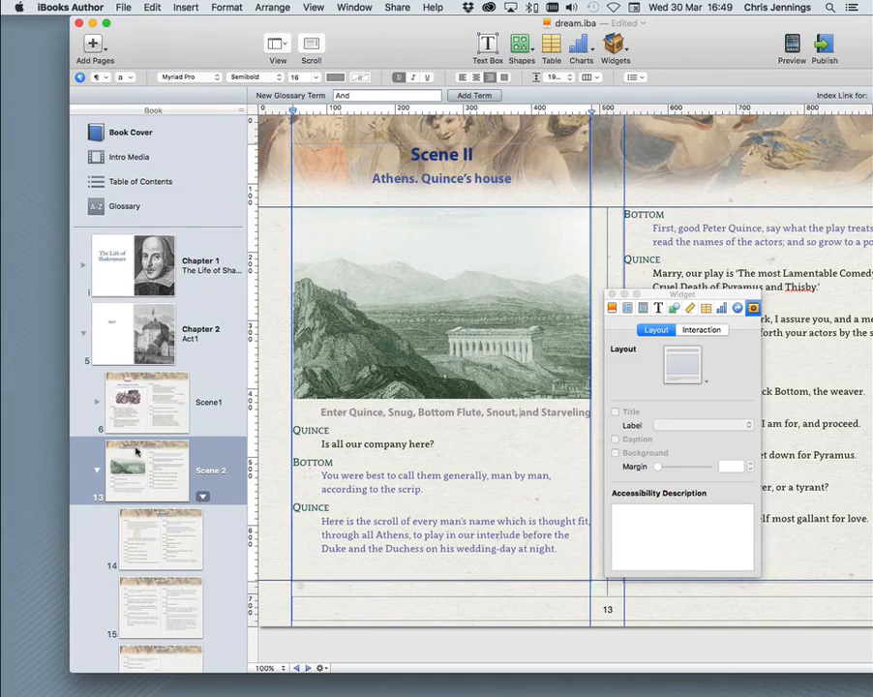
{"action": "scroll", "coordinate": [136, 448], "scroll_direction": "down", "scroll_amount": 5}
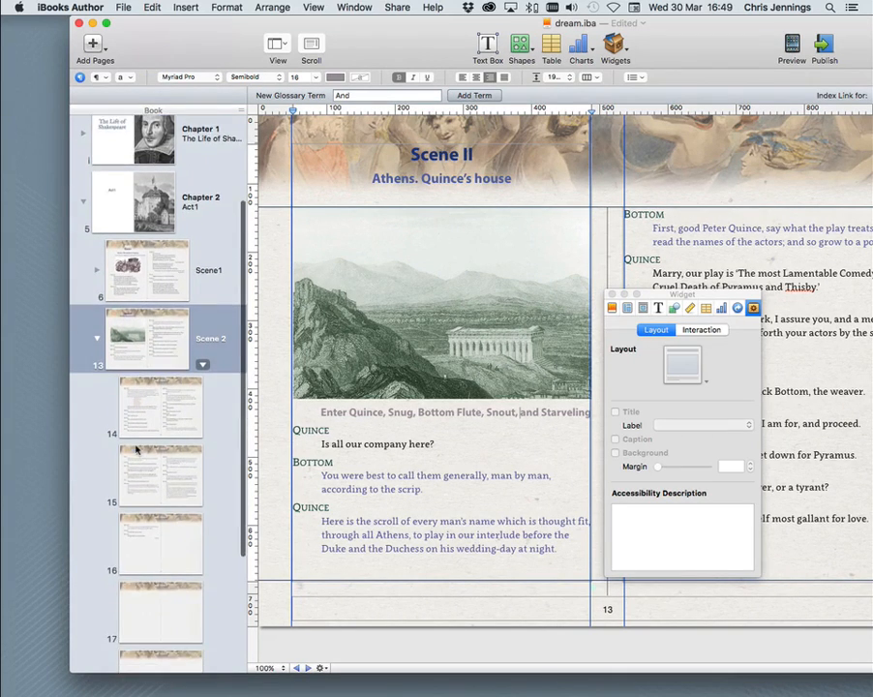
{"action": "left_click", "coordinate": [143, 447]}
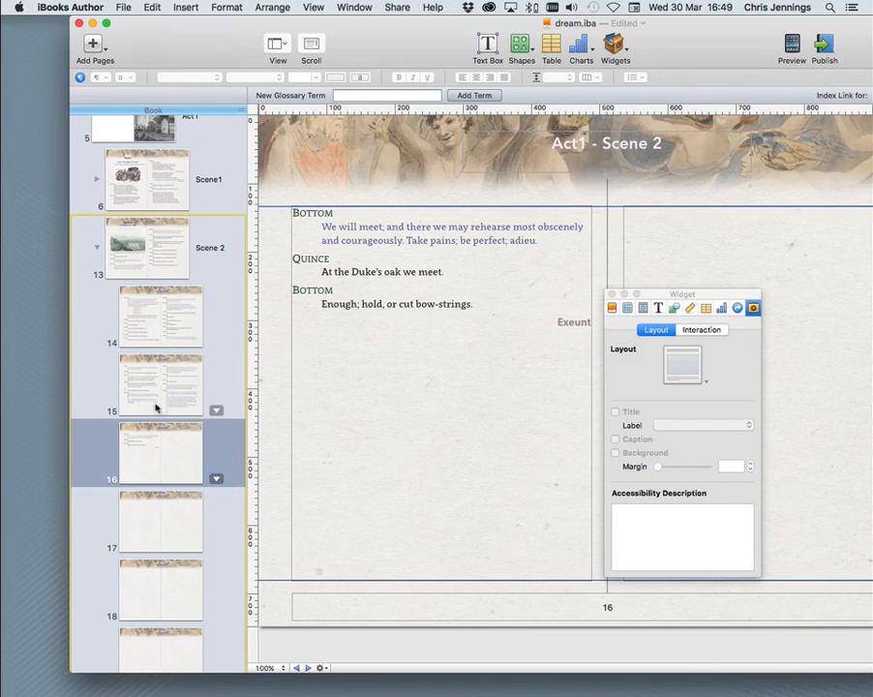
{"action": "scroll", "coordinate": [171, 532], "scroll_direction": "down", "scroll_amount": 3}
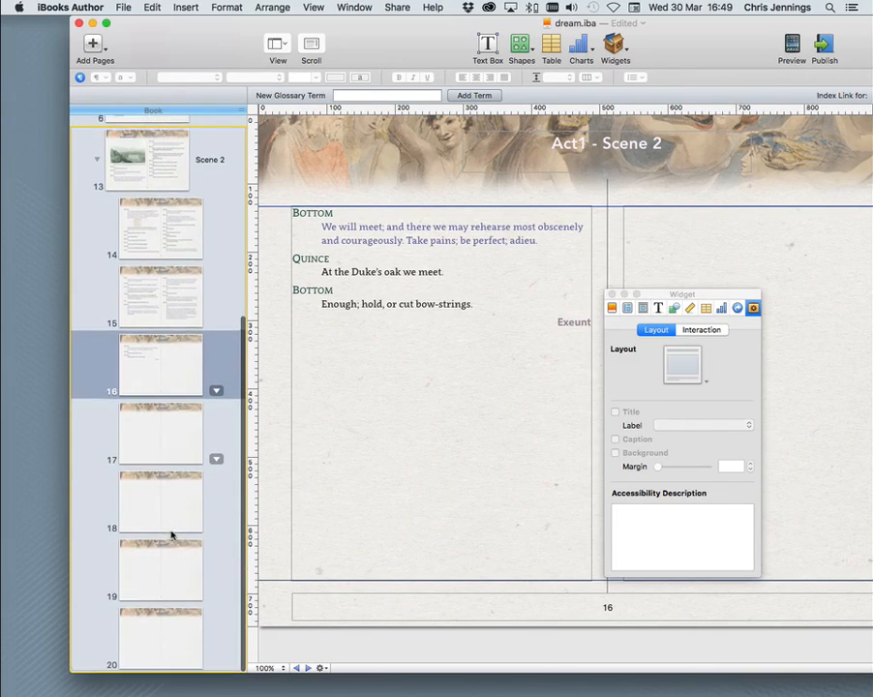
{"action": "left_click", "coordinate": [178, 636]}
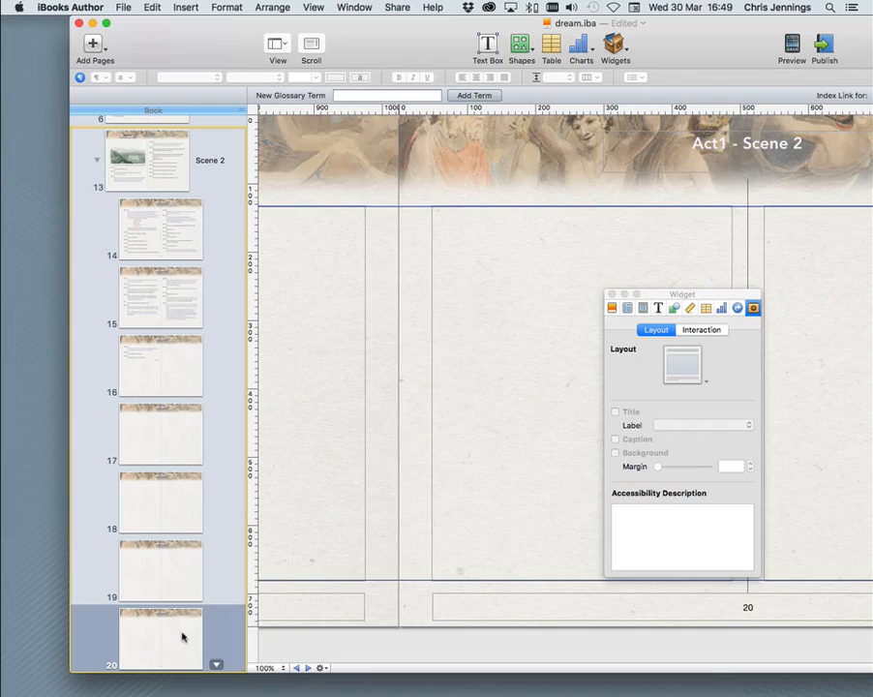
{"action": "key", "text": "Delete"}
{"action": "key", "text": "Delete"}
{"action": "key", "text": "Delete"}
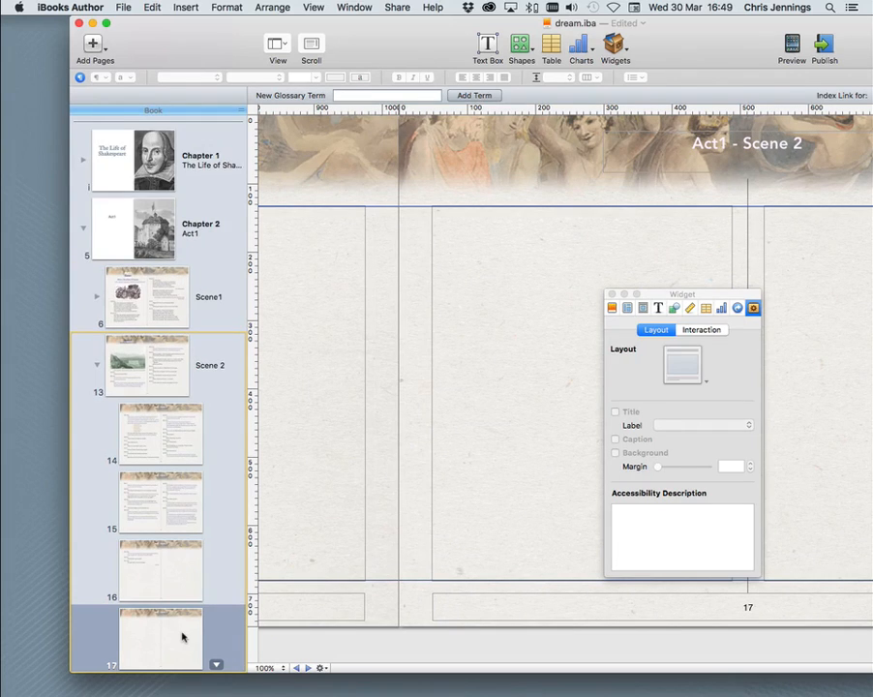
{"action": "key", "text": "Delete"}
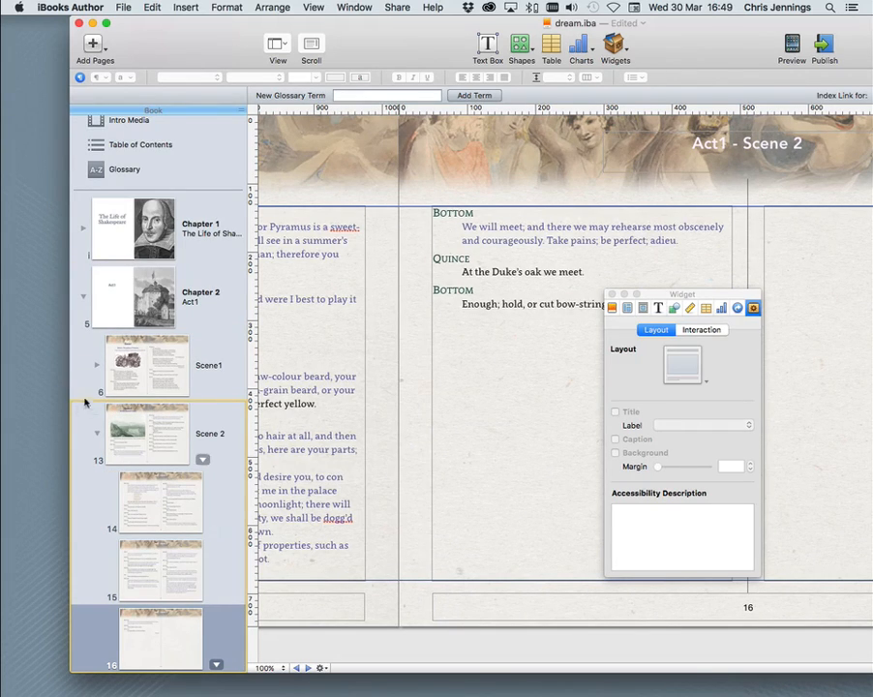
{"action": "left_click", "coordinate": [98, 437]}
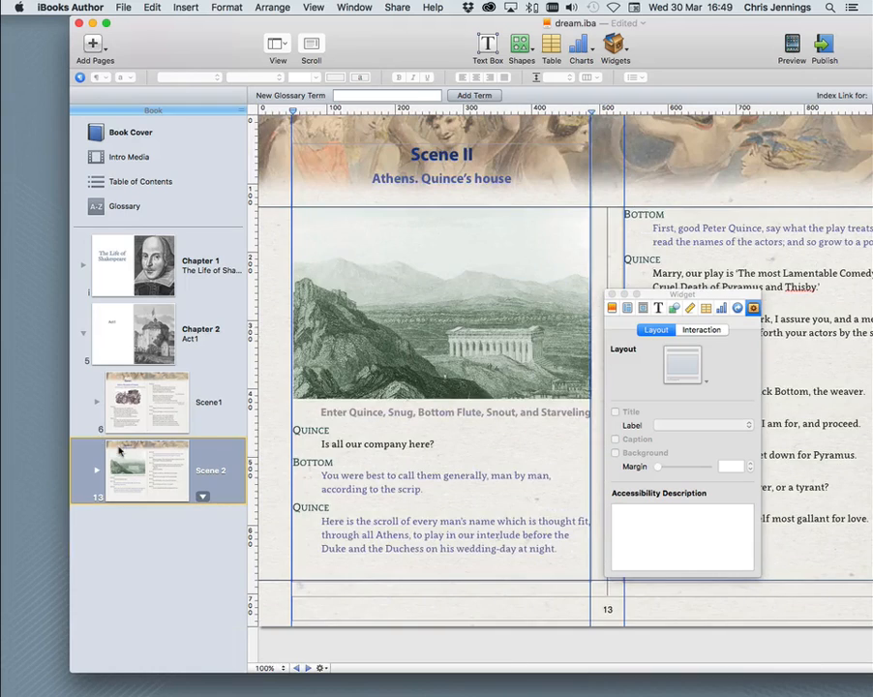
Review the Act1 chapter opener and the running page headings in Scene1 and Scene 2.
{"action": "left_click", "coordinate": [121, 346]}
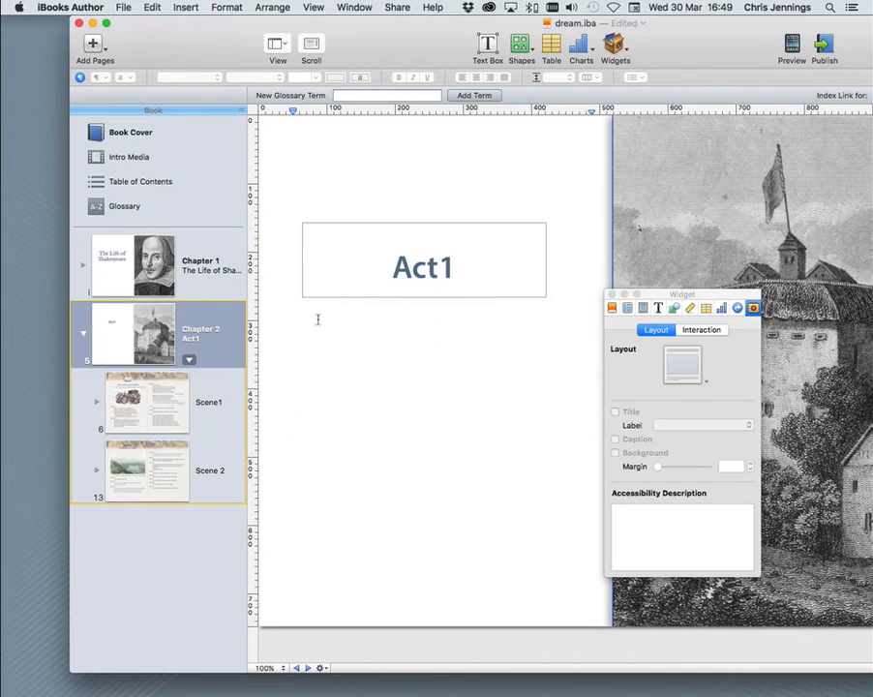
{"action": "left_click", "coordinate": [210, 377]}
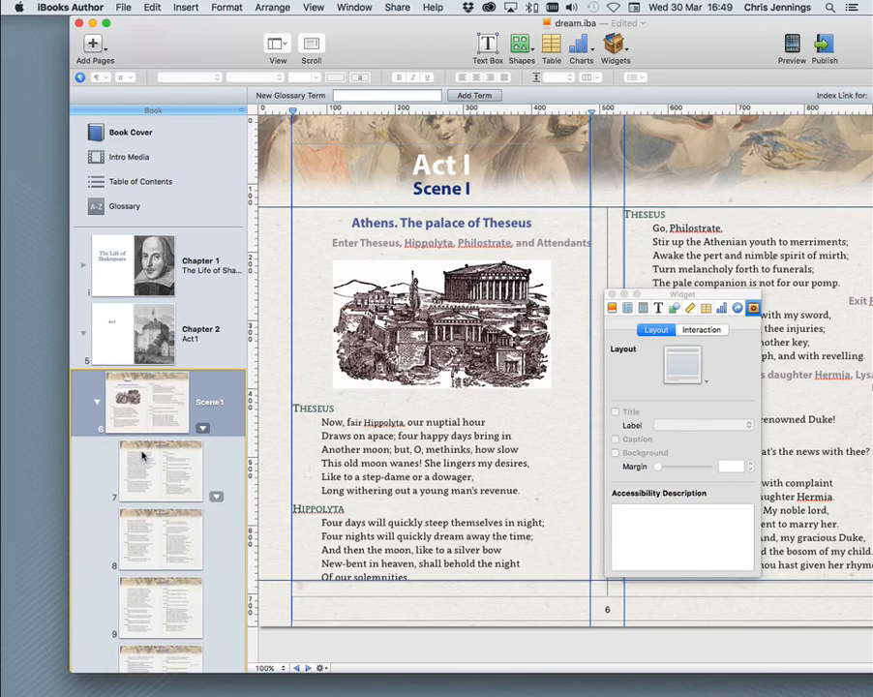
{"action": "left_click", "coordinate": [150, 450]}
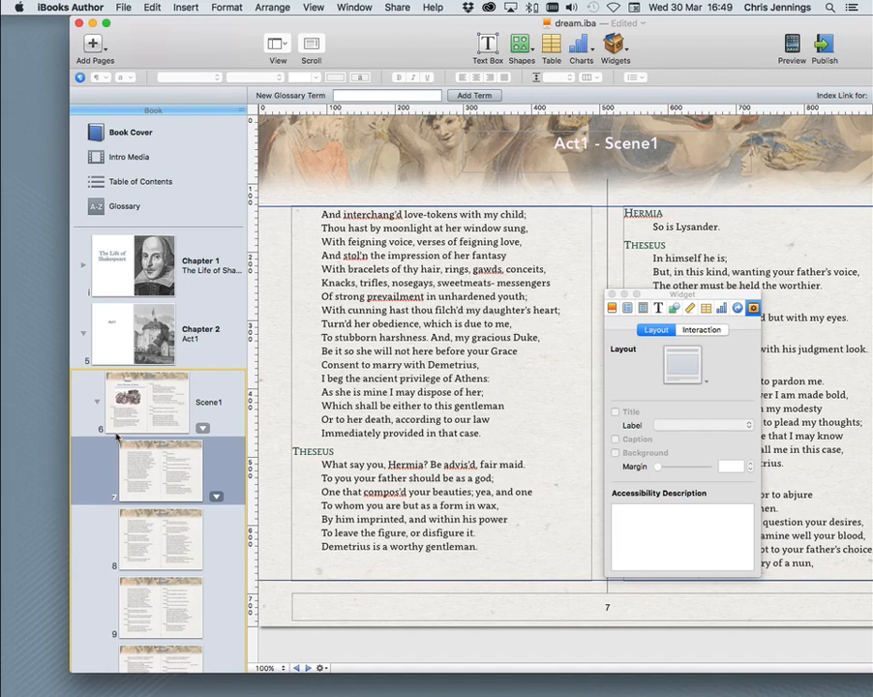
{"action": "left_click", "coordinate": [96, 404]}
{"action": "left_click", "coordinate": [96, 405]}
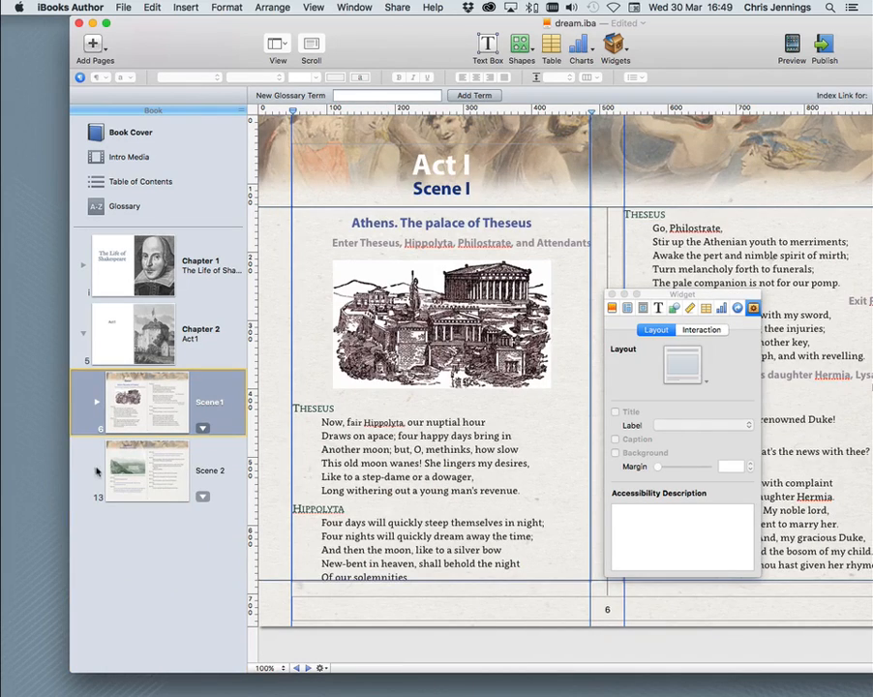
{"action": "left_click", "coordinate": [97, 470]}
{"action": "left_click", "coordinate": [160, 550]}
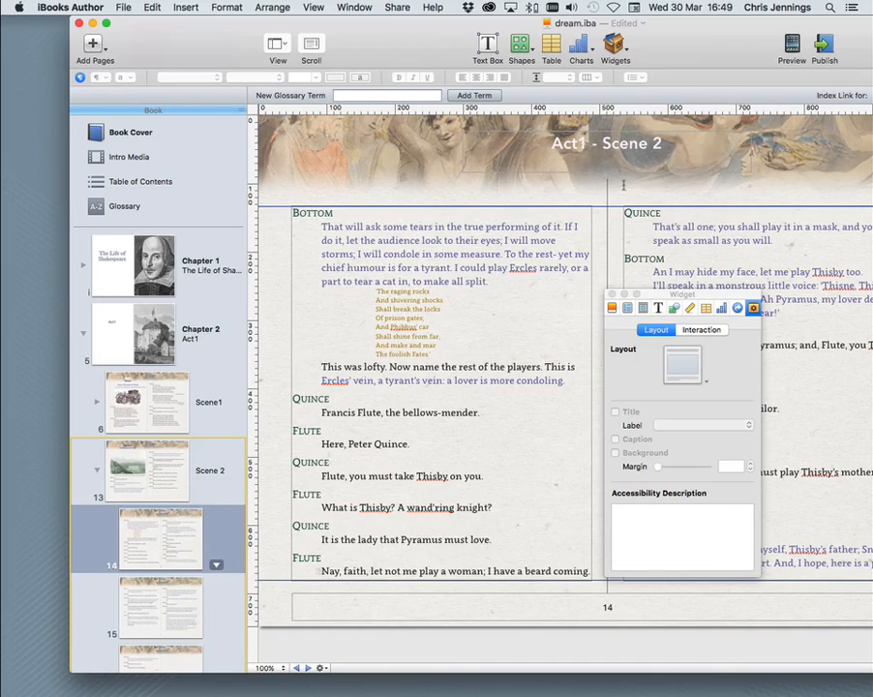
{"action": "left_click", "coordinate": [97, 469]}
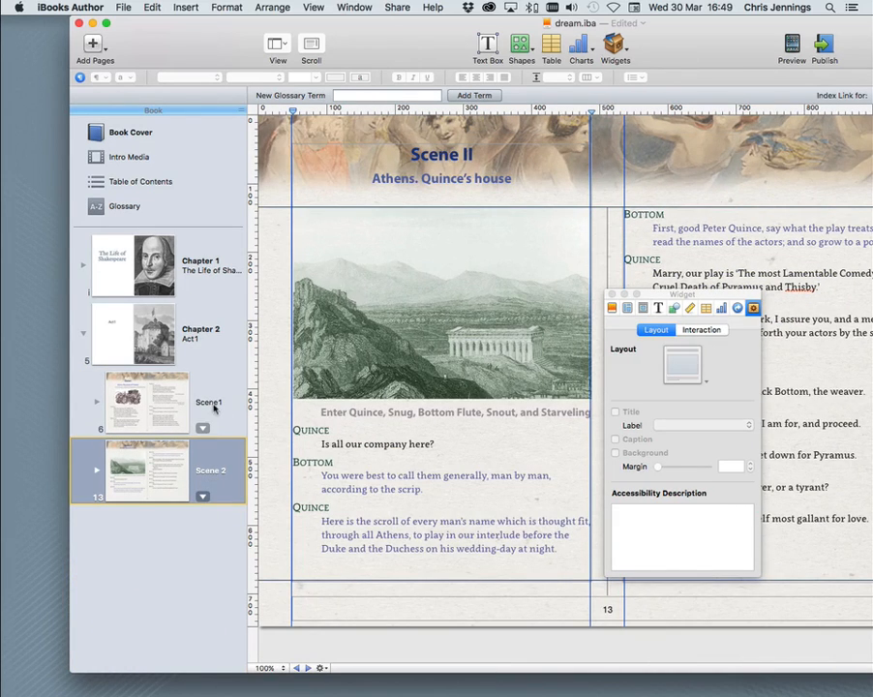
Start inserting the InDesign file dreamplay_Pg23_to_Pg_36.idml into the book from the Act1 chapter.
{"action": "left_click", "coordinate": [114, 339]}
{"action": "left_click_drag", "start_coordinate": [148, 45], "coordinate": [121, 45]}
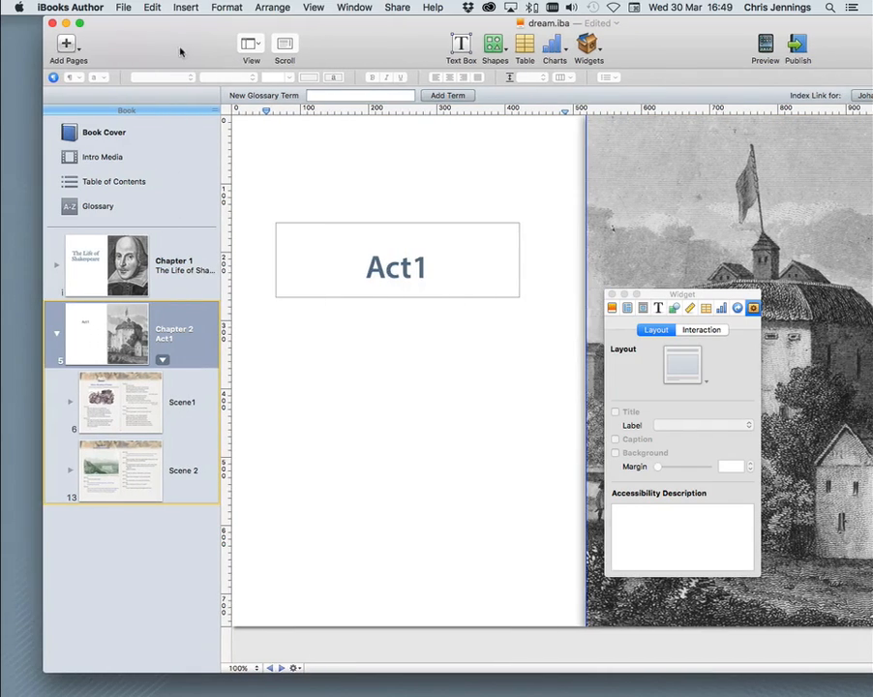
{"action": "left_click", "coordinate": [220, 8]}
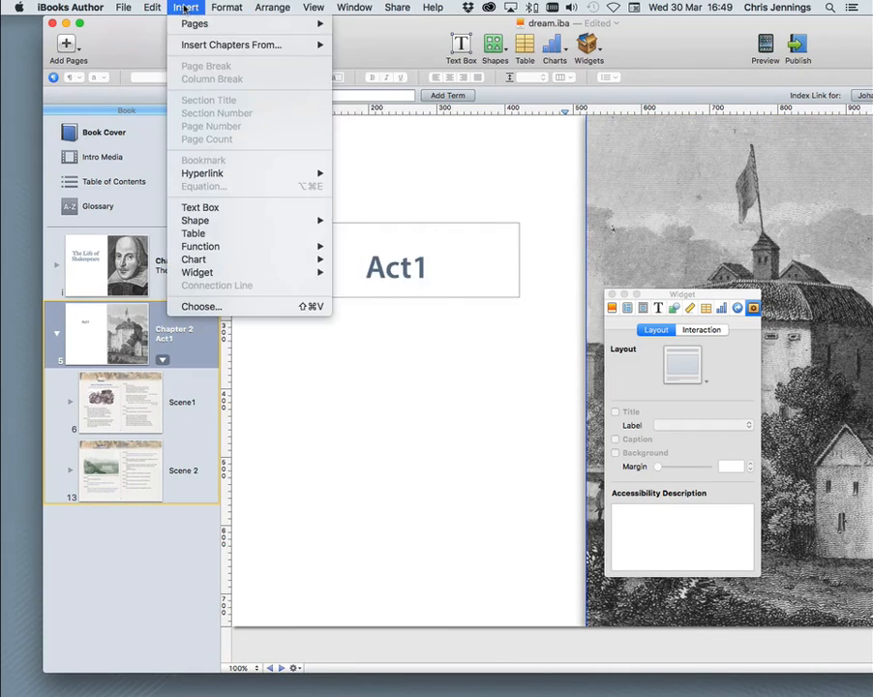
{"action": "left_click", "coordinate": [351, 56]}
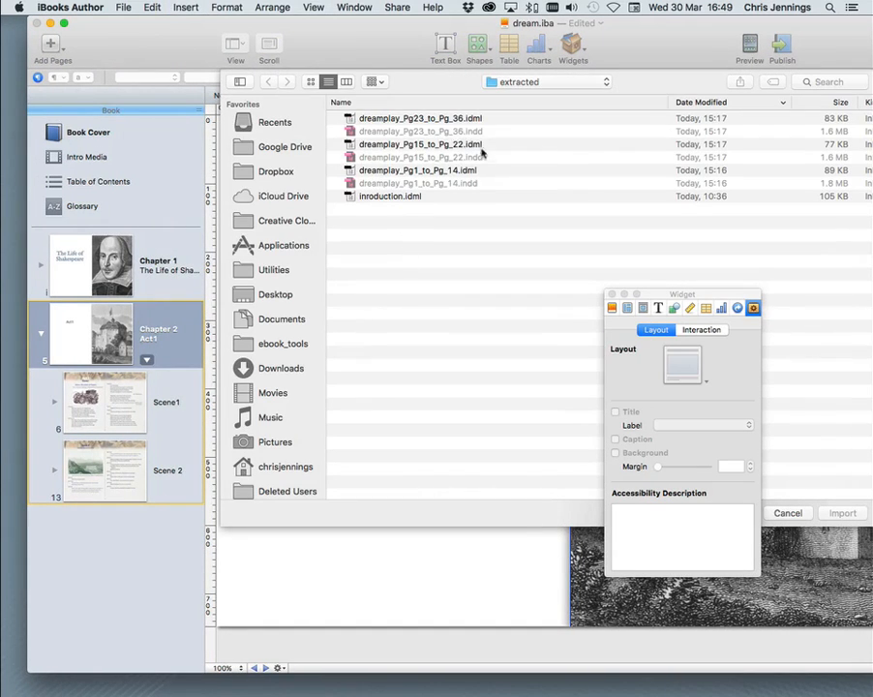
{"action": "left_click", "coordinate": [426, 119]}
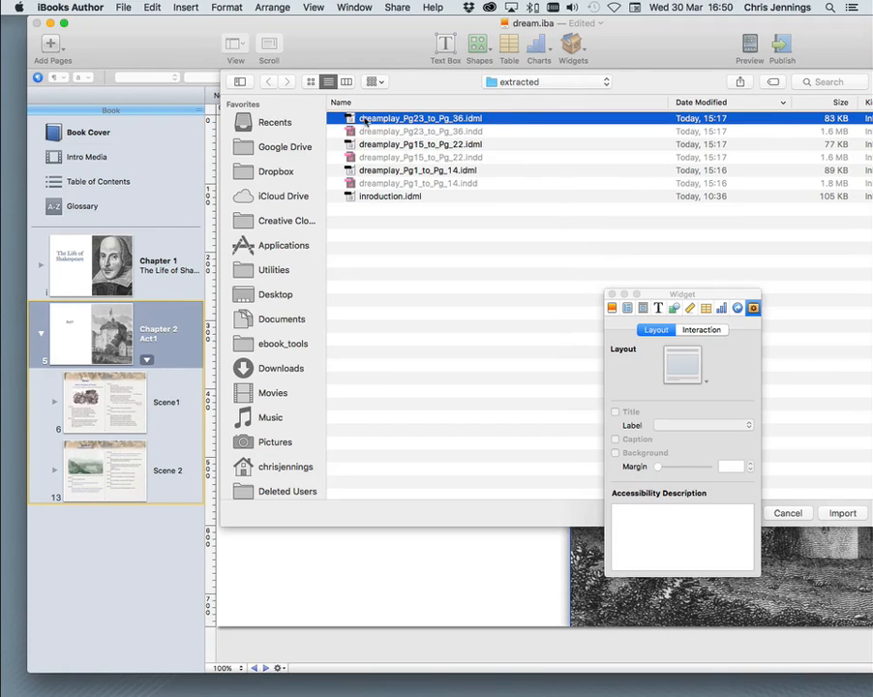
{"action": "double_click", "coordinate": [359, 119]}
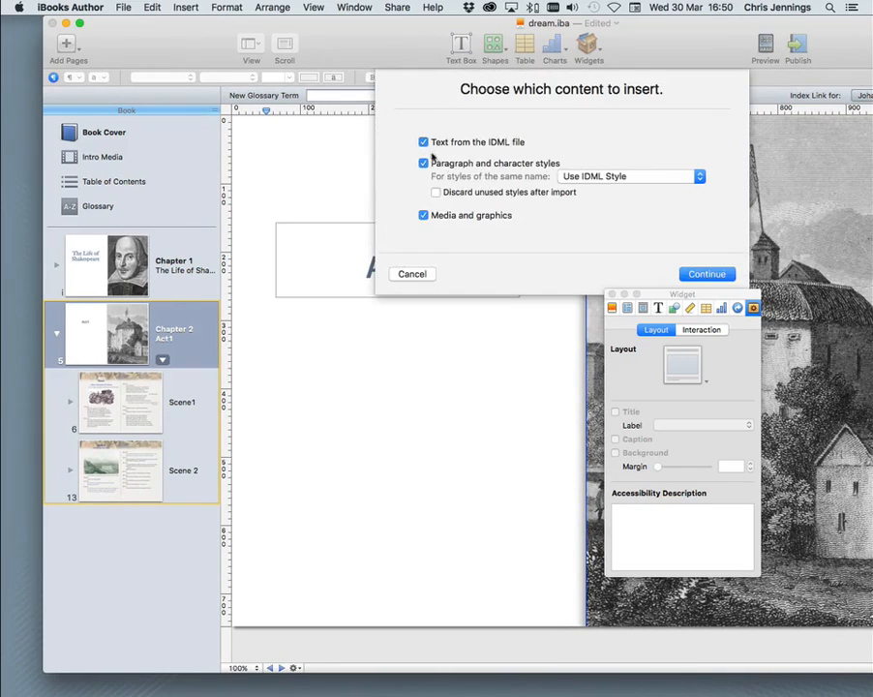
Import the content with Use iBooks Author Style for same-named styles and the Section layout, and collapse the new section.
{"action": "left_click", "coordinate": [573, 179]}
{"action": "left_click", "coordinate": [571, 188]}
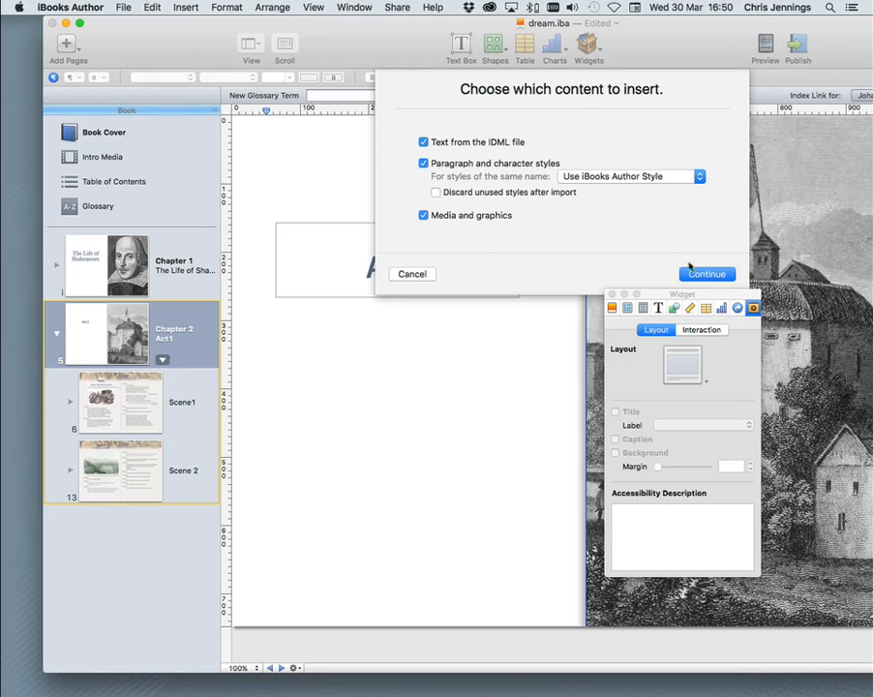
{"action": "left_click", "coordinate": [712, 275]}
{"action": "scroll", "coordinate": [512, 190], "scroll_direction": "down", "scroll_amount": 5}
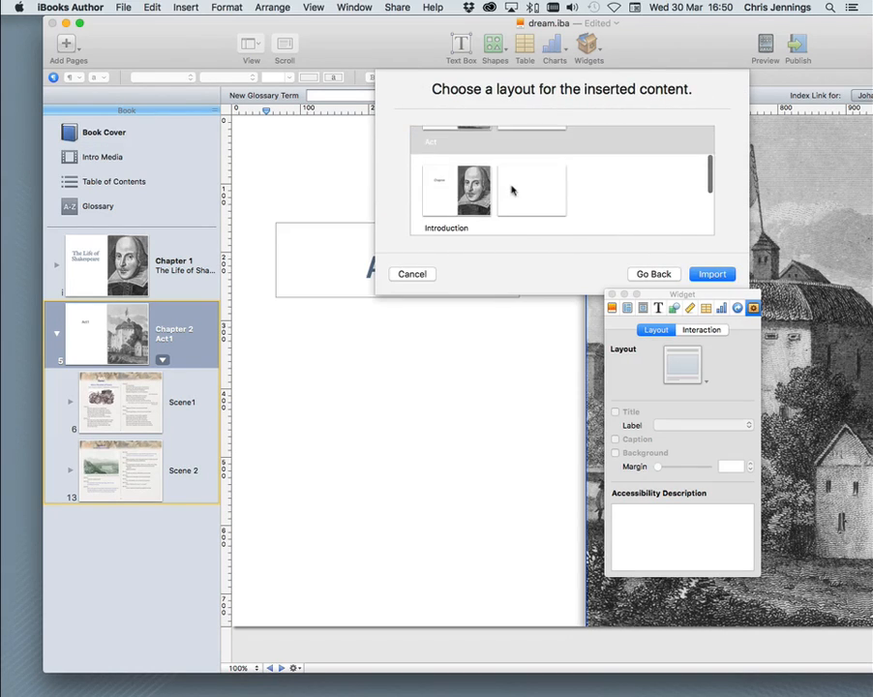
{"action": "left_click", "coordinate": [471, 189]}
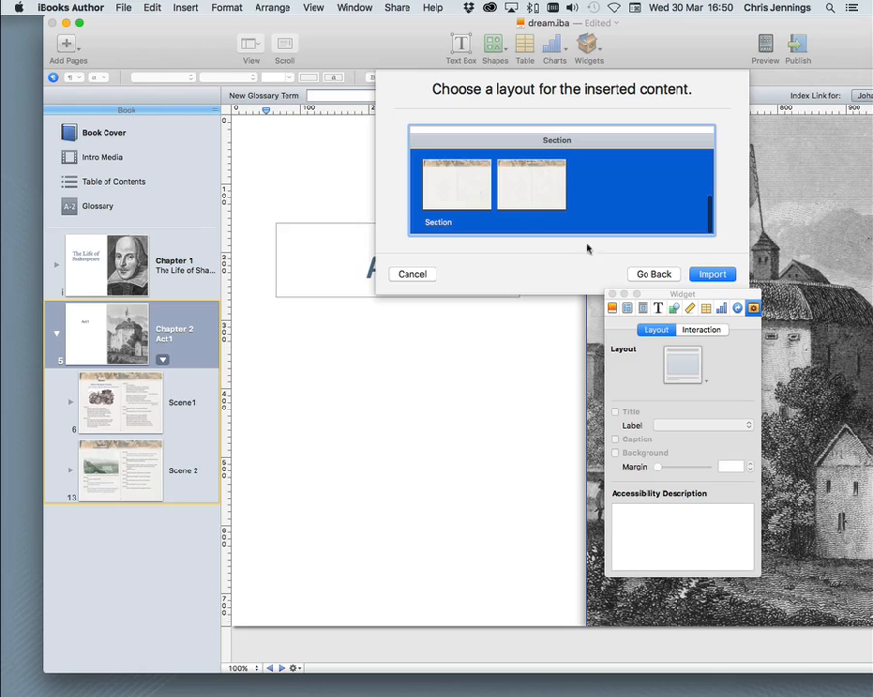
{"action": "left_click", "coordinate": [713, 273]}
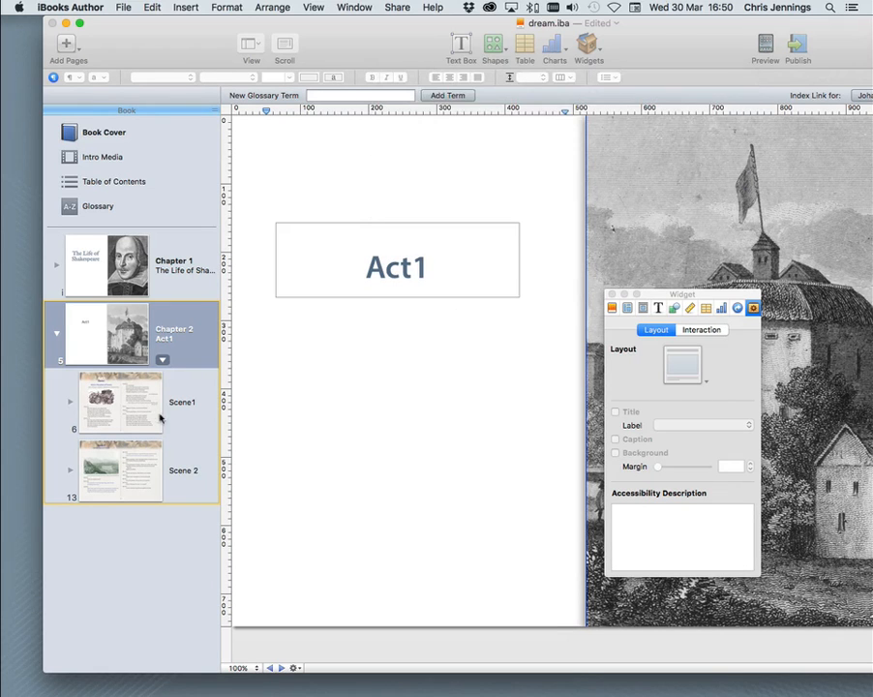
{"action": "scroll", "coordinate": [187, 411], "scroll_direction": "down", "scroll_amount": 2}
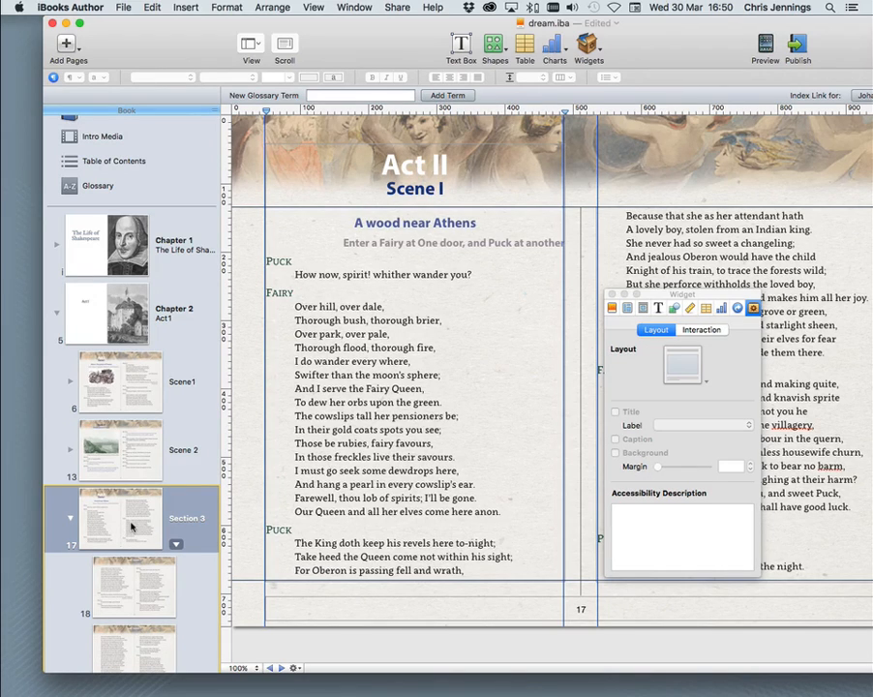
{"action": "left_click", "coordinate": [72, 522]}
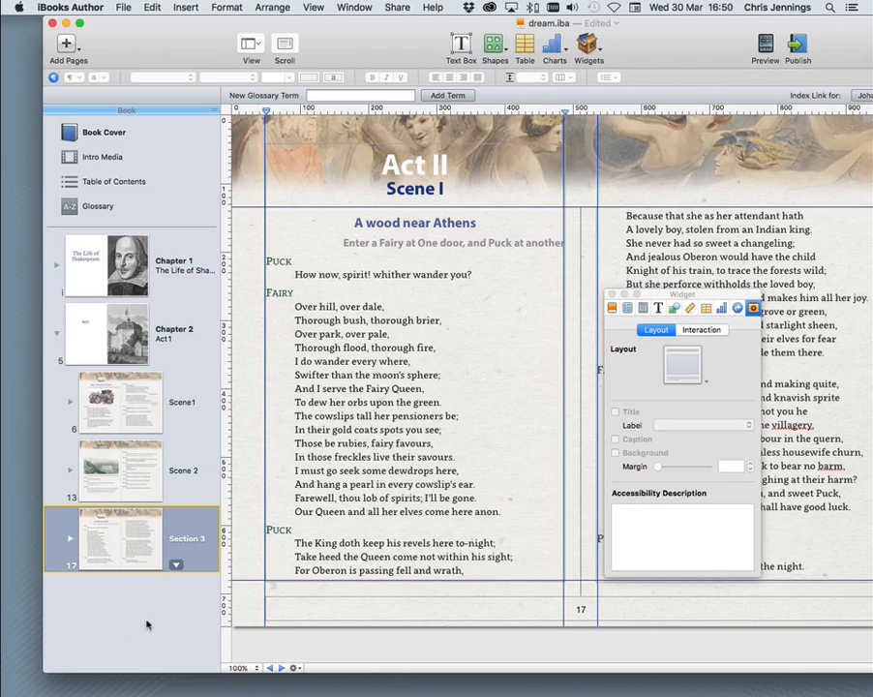
Add a new chapter with the Act layout after Section 3.
{"action": "left_click_drag", "start_coordinate": [181, 26], "coordinate": [178, 25]}
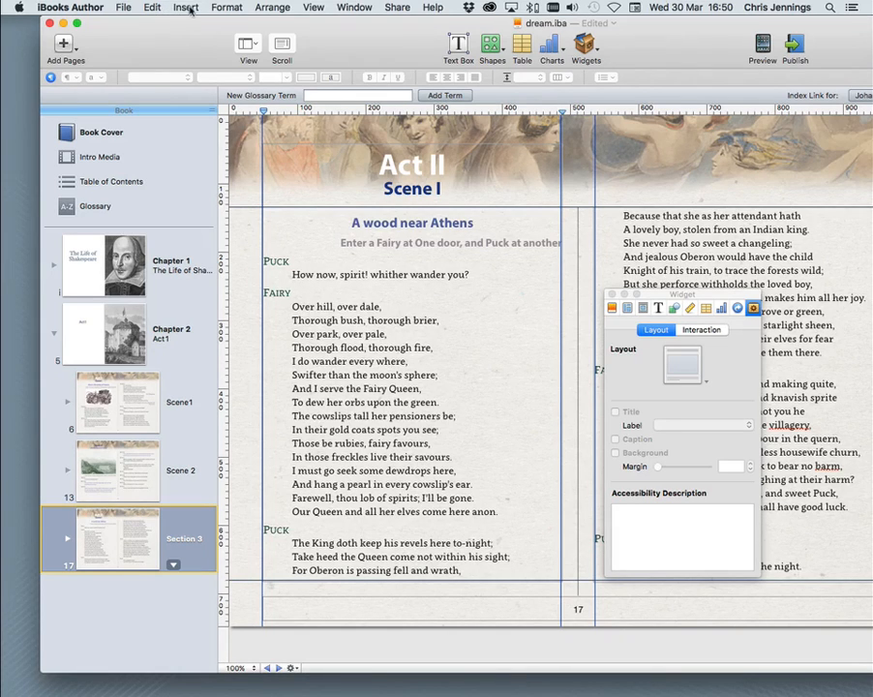
{"action": "left_click", "coordinate": [185, 8]}
{"action": "left_click", "coordinate": [186, 8]}
{"action": "left_click", "coordinate": [64, 44]}
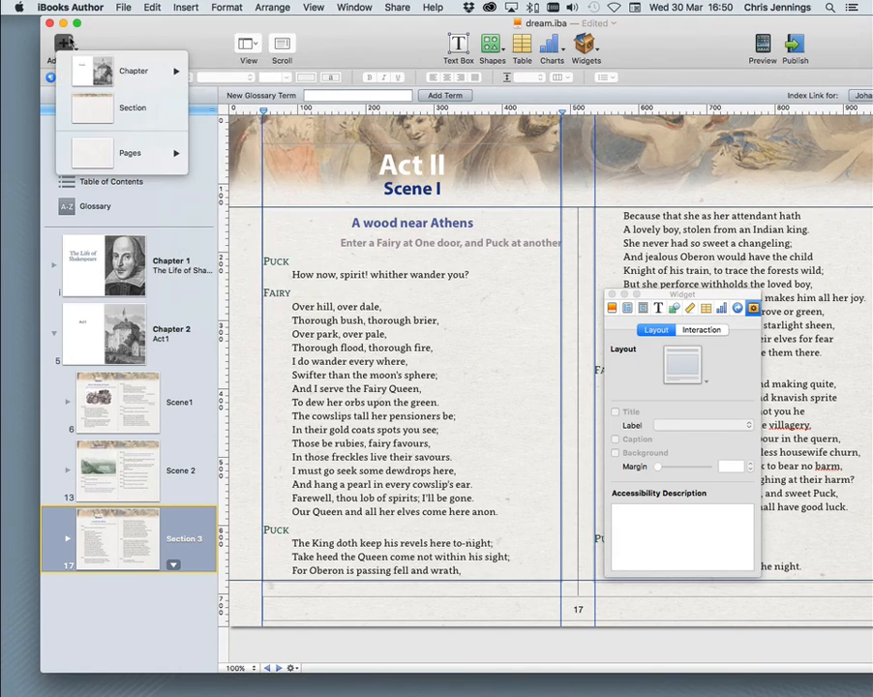
{"action": "mouse_move", "coordinate": [90, 77]}
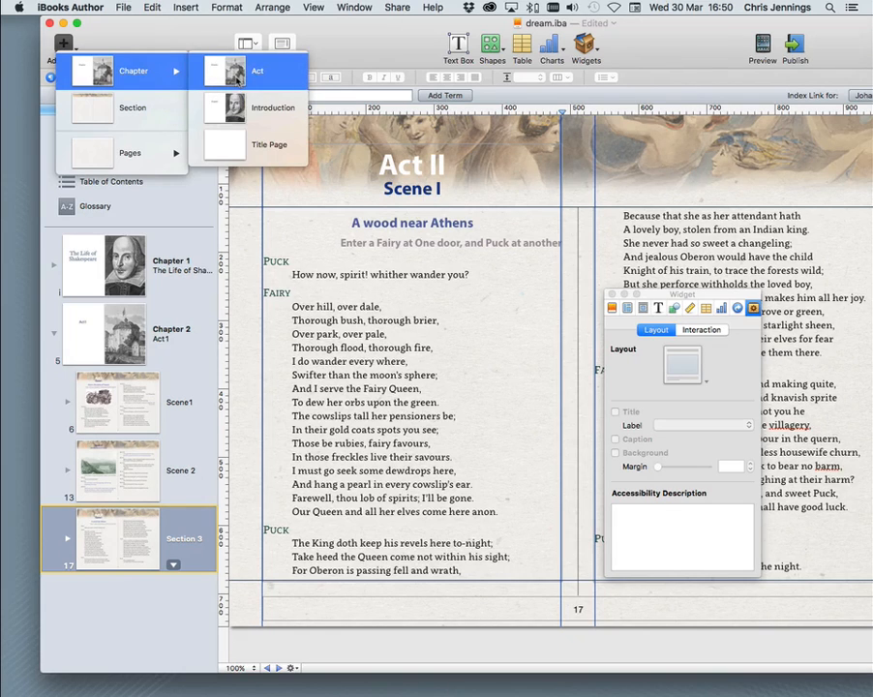
{"action": "left_click", "coordinate": [254, 72]}
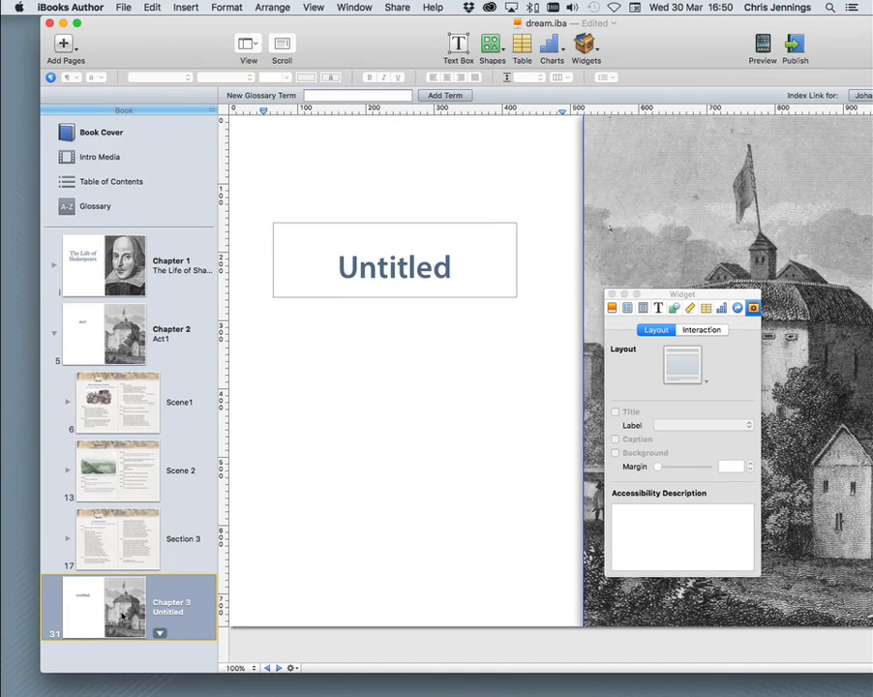
Rearrange the book outline so that Section 3 sits inside the new Chapter 3, beneath its opening page.
{"action": "left_click_drag", "start_coordinate": [112, 615], "coordinate": [105, 650]}
{"action": "left_click", "coordinate": [119, 534]}
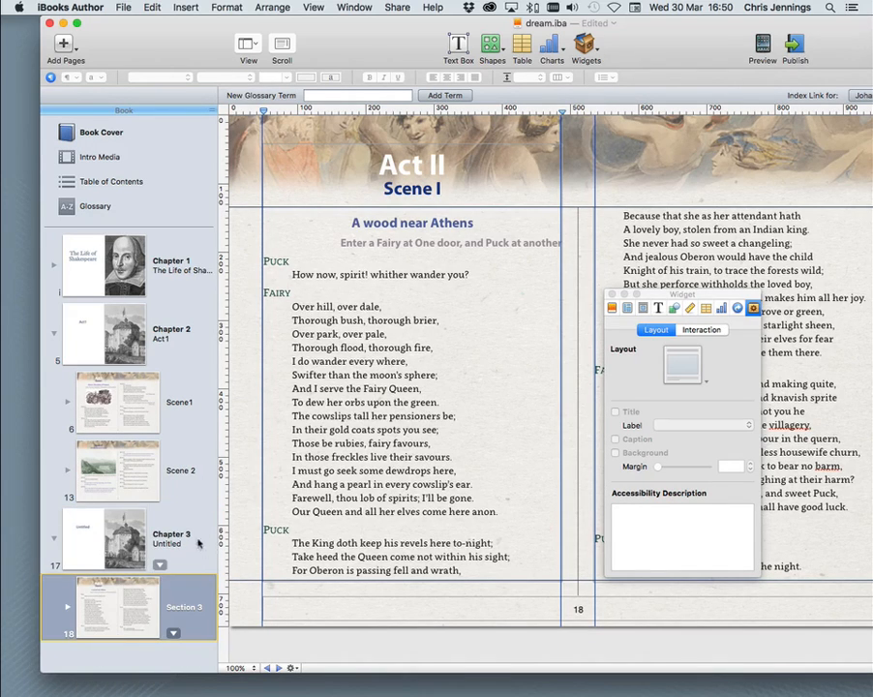
Replace the placeholder title on the opening page of Chapter 3 with "Act 2".
{"action": "left_click", "coordinate": [101, 530]}
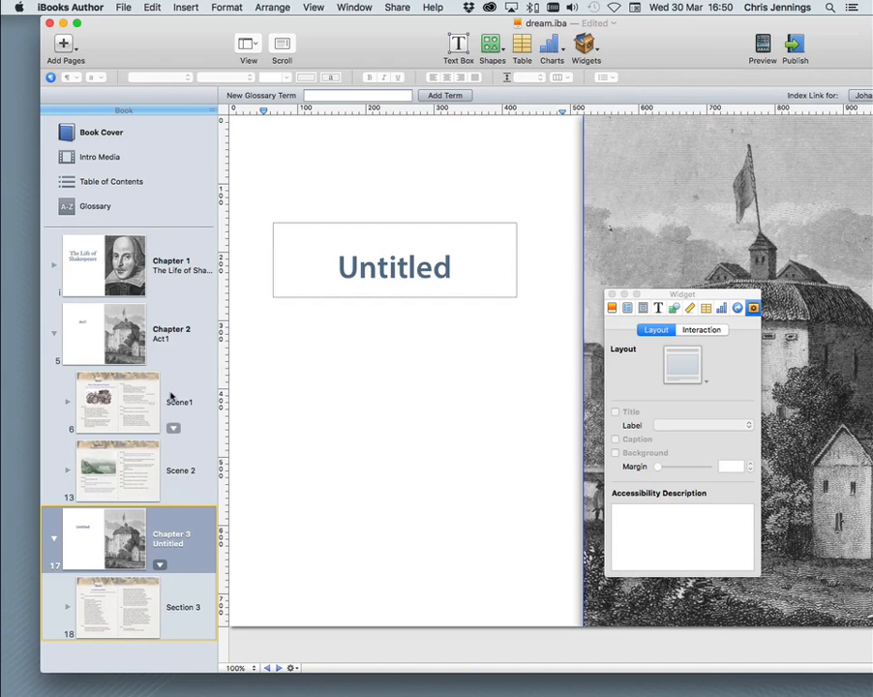
{"action": "left_click", "coordinate": [346, 274]}
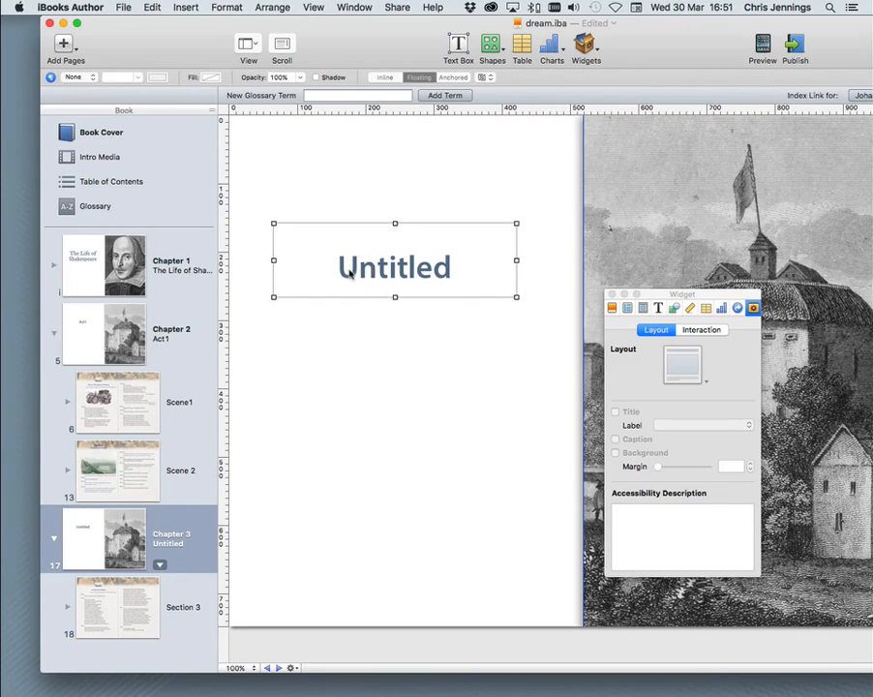
{"action": "left_click", "coordinate": [441, 268]}
{"action": "left_click_drag", "start_coordinate": [452, 268], "coordinate": [327, 268]}
{"action": "type", "text": "Act 2"}
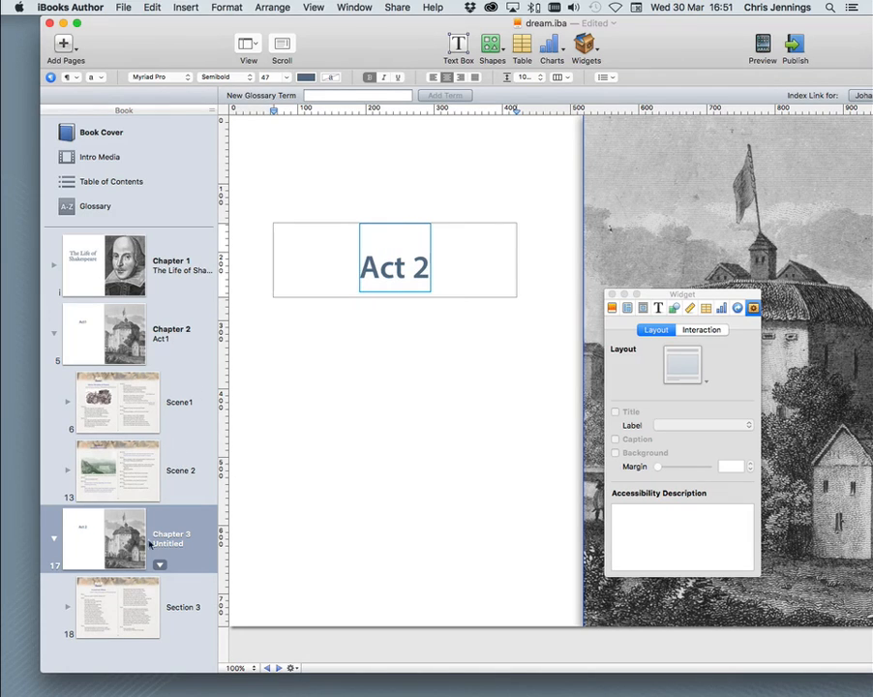
{"action": "left_click", "coordinate": [137, 545]}
Rename Section 3 beneath the Act 2 chapter as "Scene 1" in the book outline.
{"action": "left_click", "coordinate": [114, 615]}
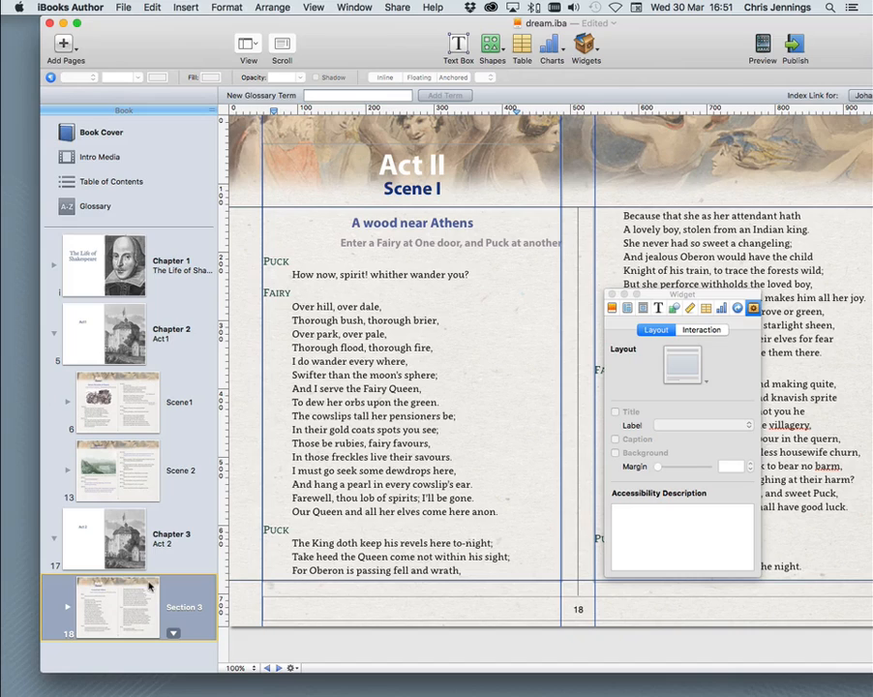
{"action": "left_click", "coordinate": [186, 610]}
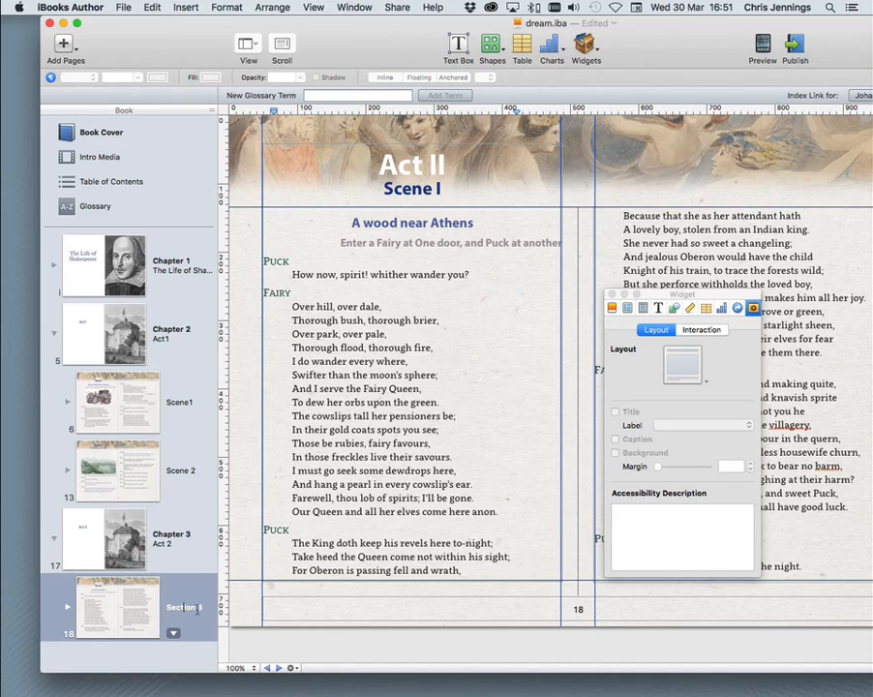
{"action": "left_click_drag", "start_coordinate": [195, 606], "coordinate": [168, 606]}
{"action": "type", "text": "Scene 1"}
{"action": "left_click", "coordinate": [133, 549]}
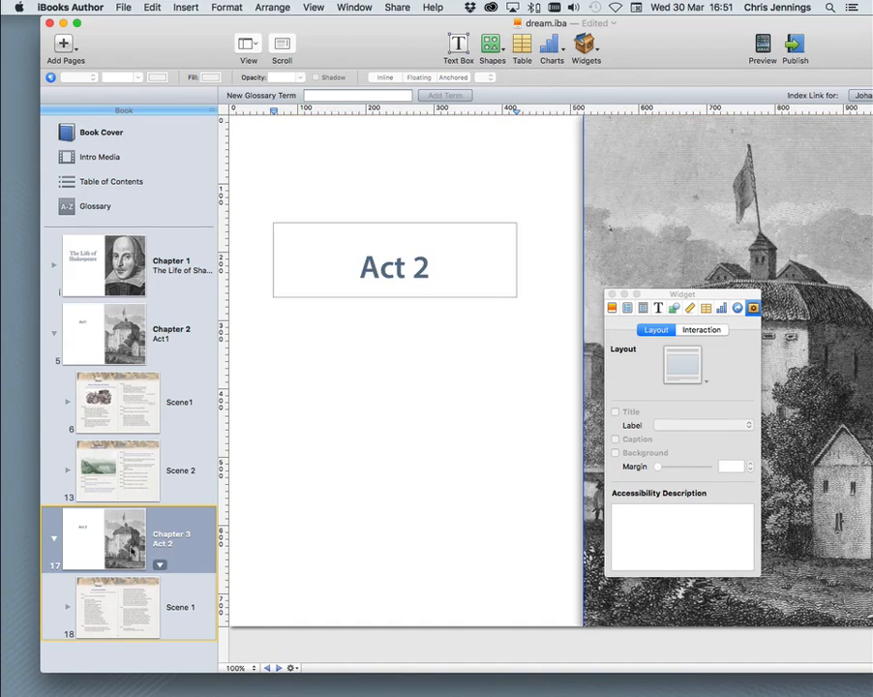
Expand Scene 1 of Act 2 and examine its imported text and headers on pages 18 to 20.
{"action": "left_click", "coordinate": [111, 617]}
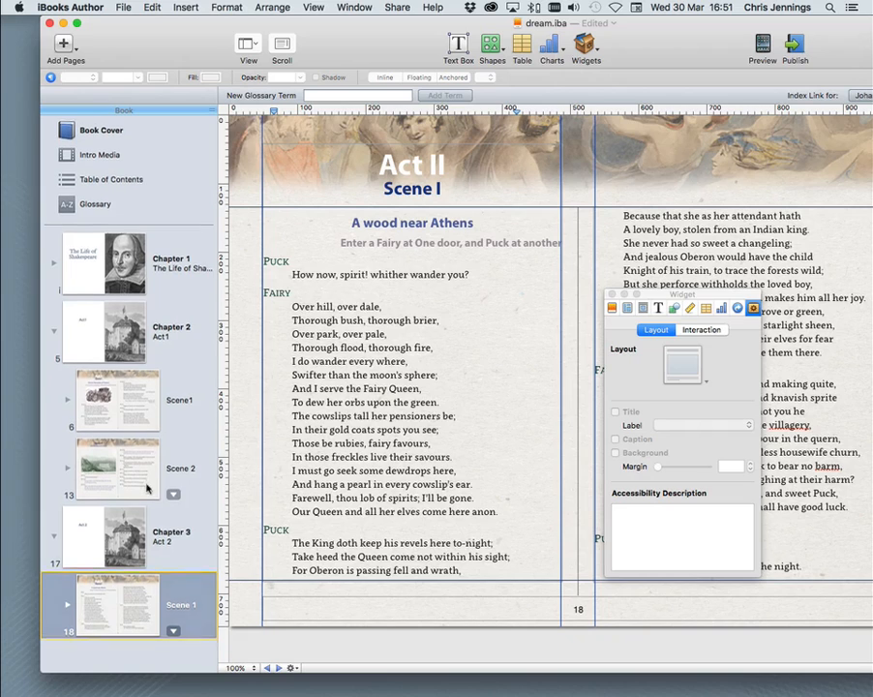
{"action": "left_click", "coordinate": [66, 608]}
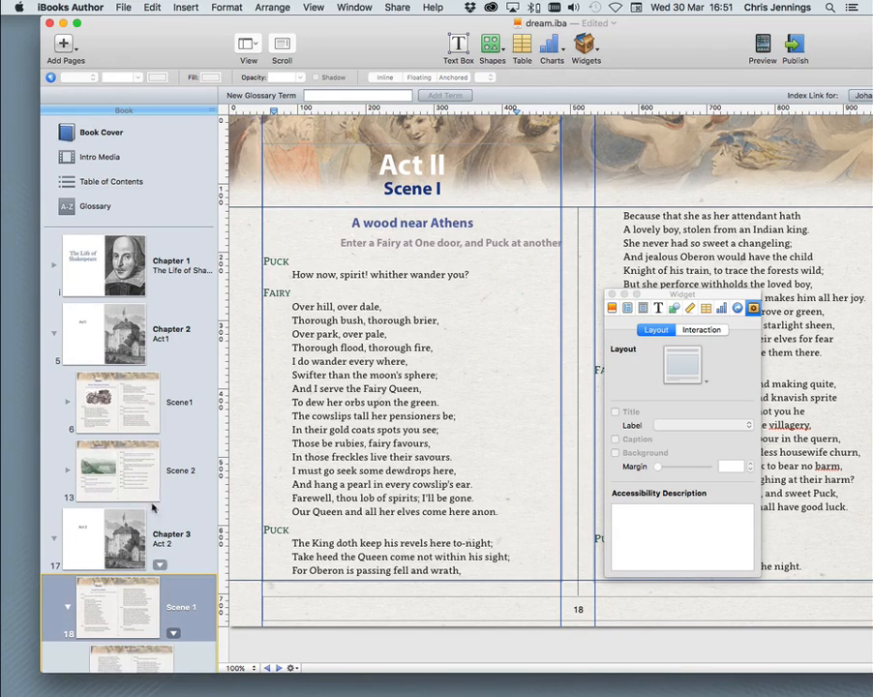
{"action": "scroll", "coordinate": [146, 451], "scroll_direction": "down", "scroll_amount": 5}
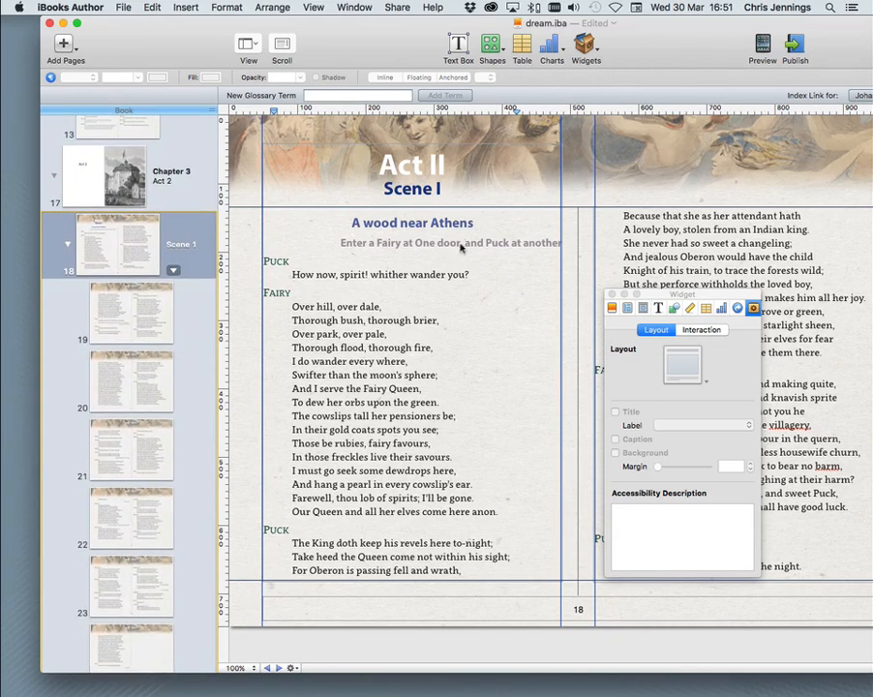
{"action": "left_click", "coordinate": [162, 321]}
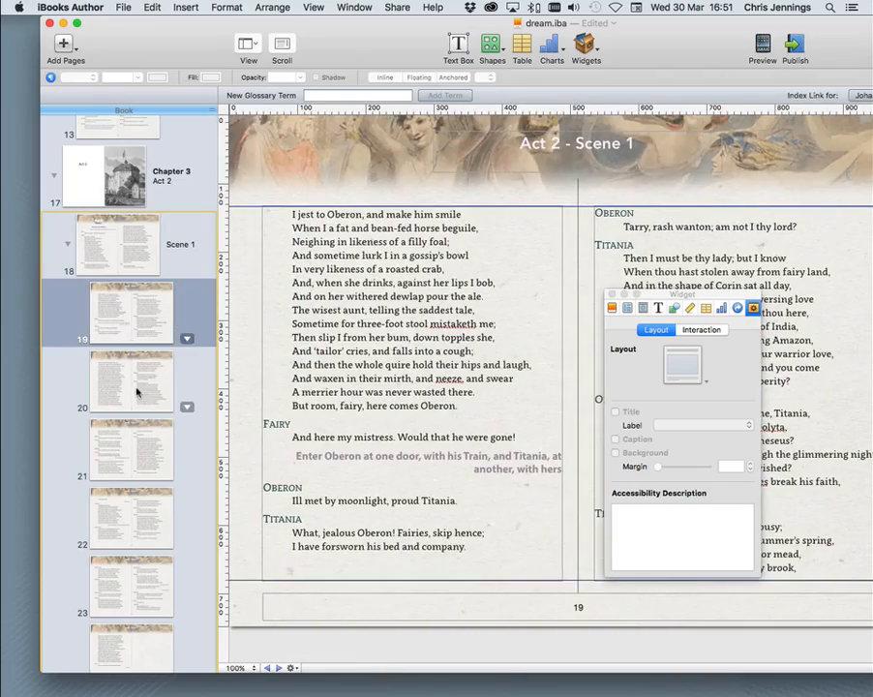
{"action": "left_click", "coordinate": [136, 387]}
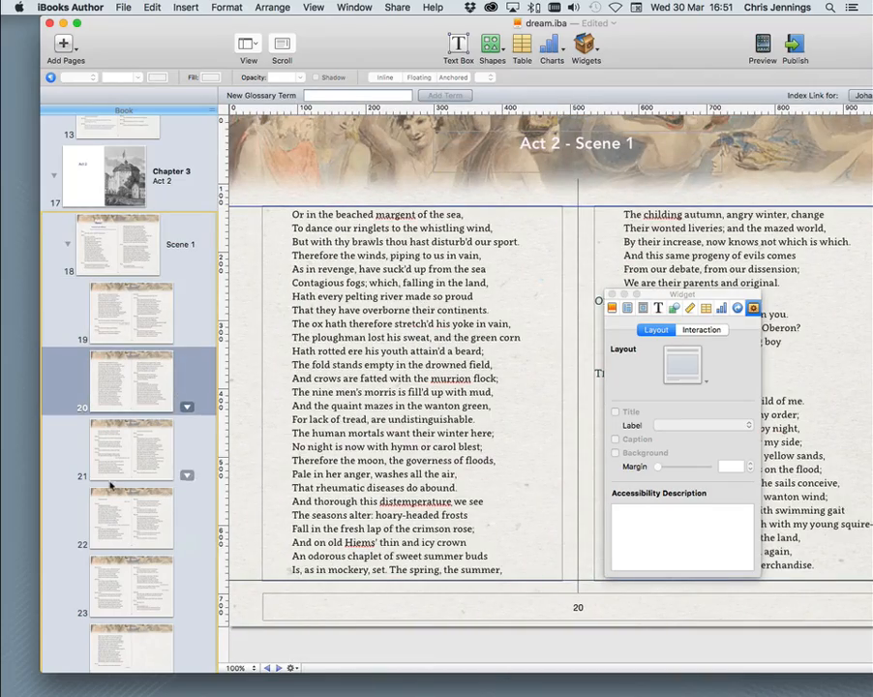
{"action": "left_click", "coordinate": [133, 323]}
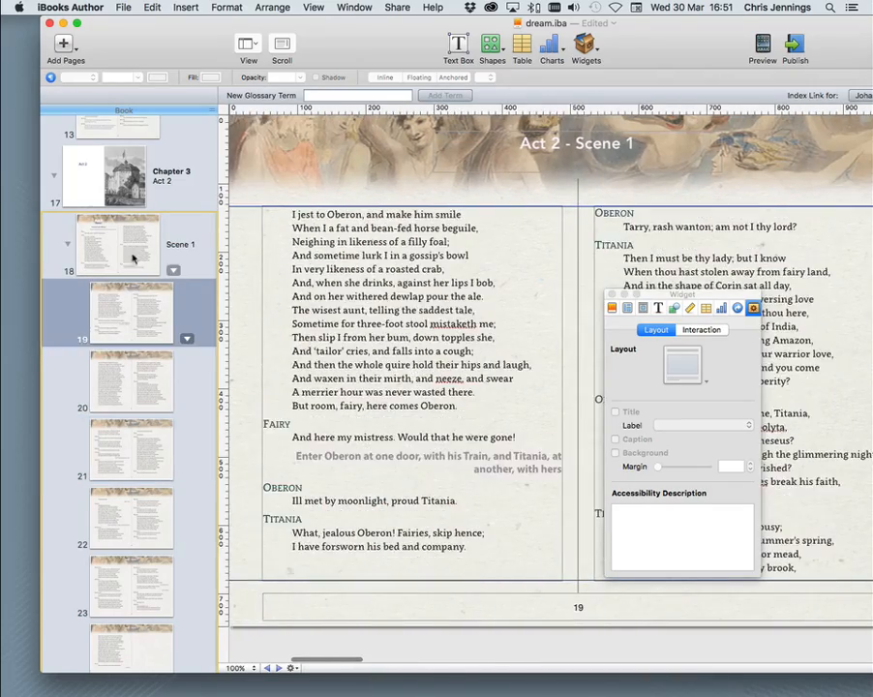
{"action": "left_click", "coordinate": [133, 255]}
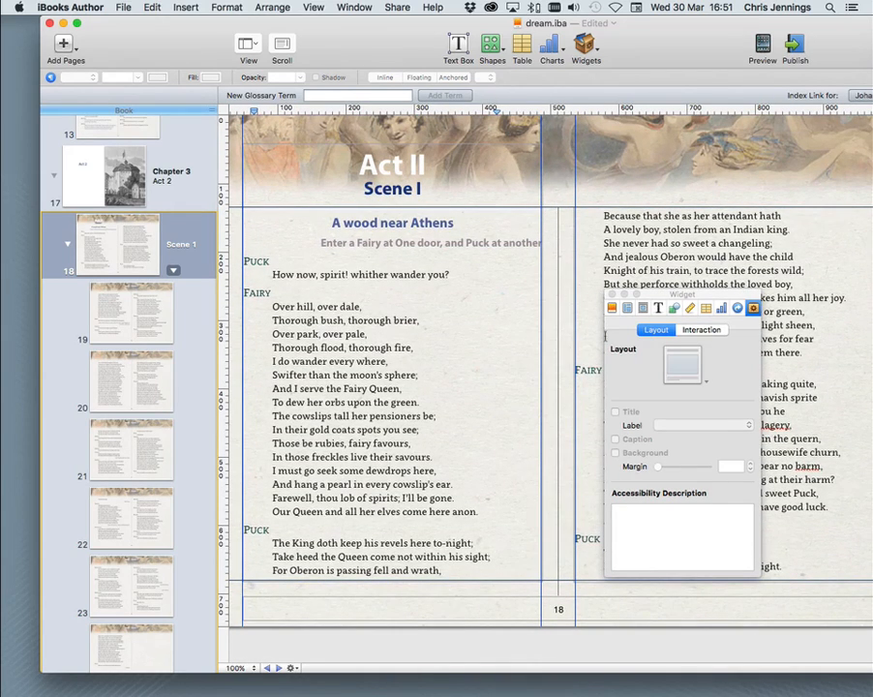
{"action": "left_click_drag", "start_coordinate": [663, 295], "coordinate": [871, 287]}
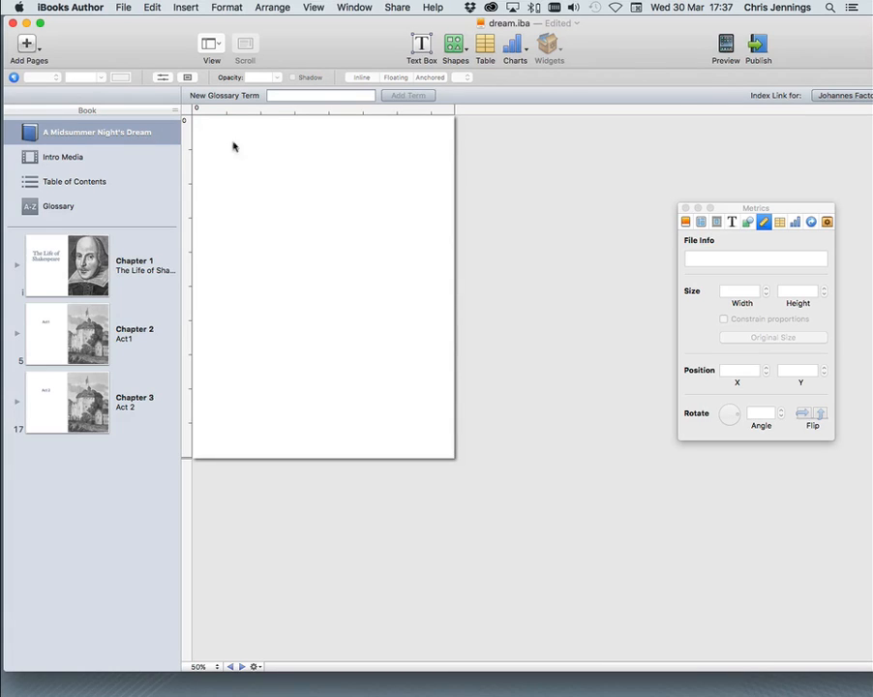
Show the document's author and title details, and place msnd_cover.png from Finder onto the blank book cover.
{"action": "left_click", "coordinate": [685, 223]}
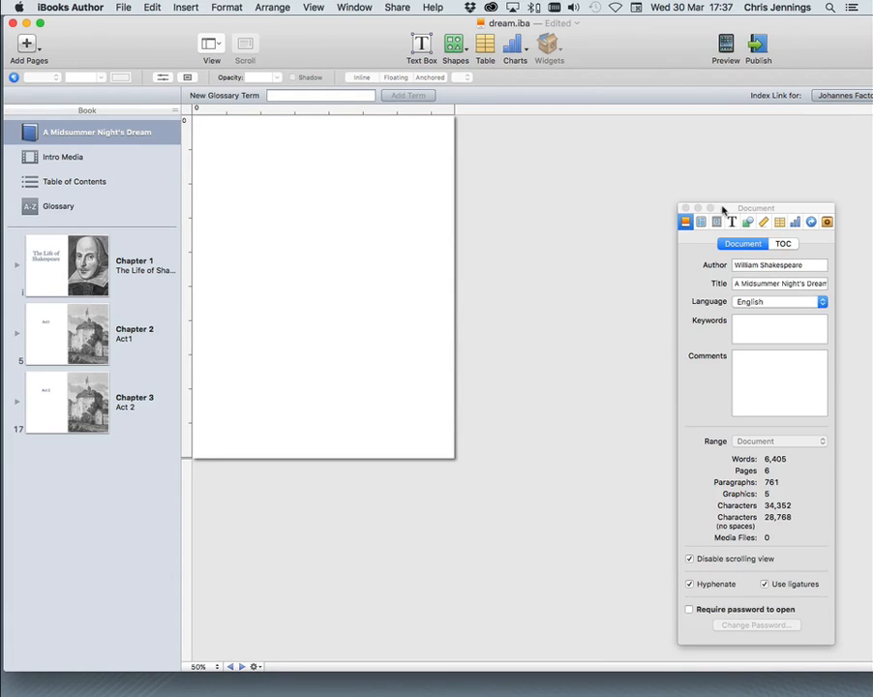
{"action": "left_click_drag", "start_coordinate": [723, 209], "coordinate": [555, 133]}
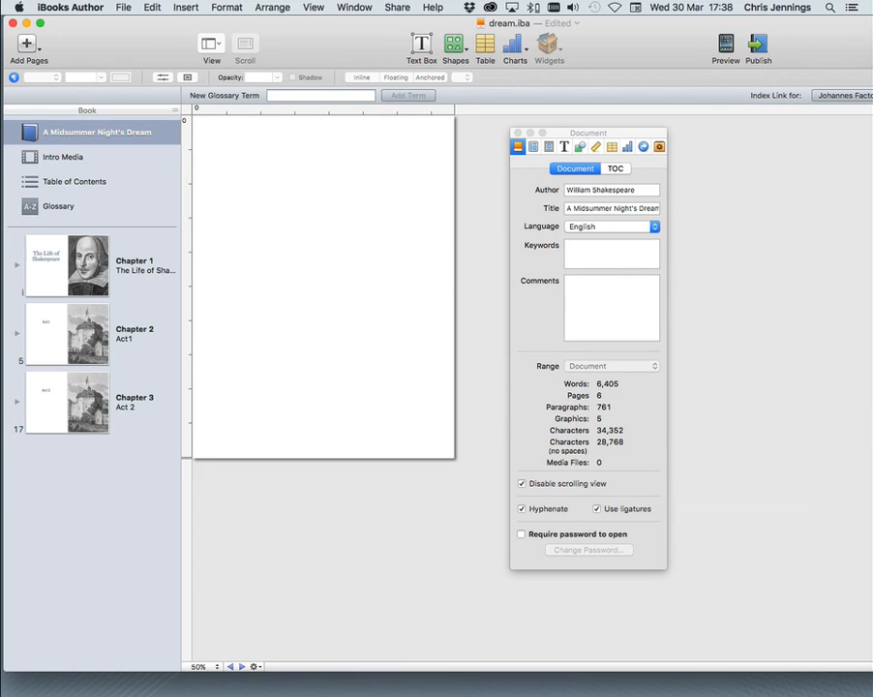
{"action": "key", "text": "super+Tab"}
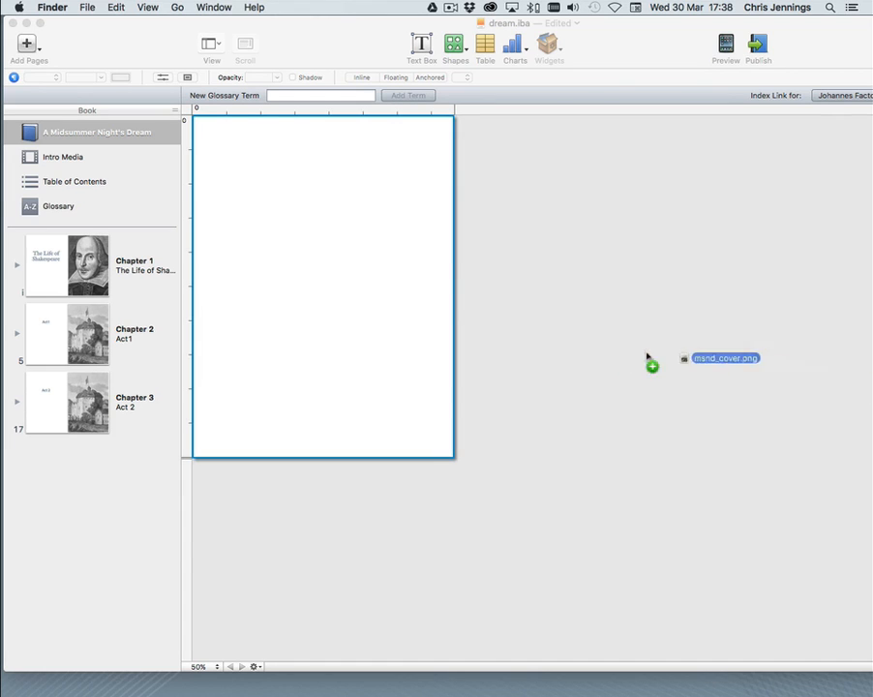
{"action": "left_click_drag", "start_coordinate": [648, 356], "coordinate": [295, 247]}
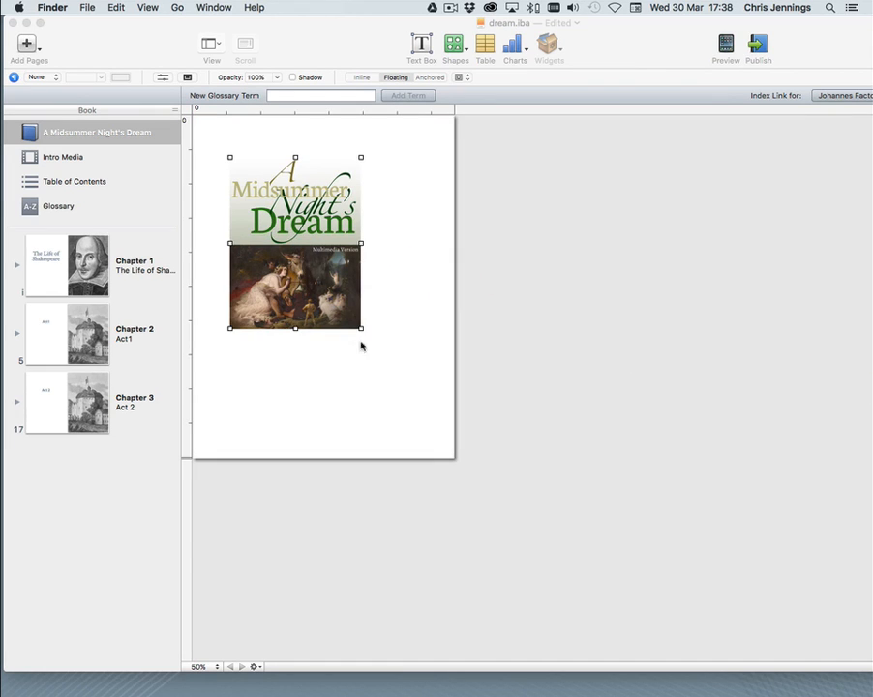
Restore the cover image to its original size and align it at X 0 pt, Y 0 pt so it fills the cover.
{"action": "left_click", "coordinate": [318, 267]}
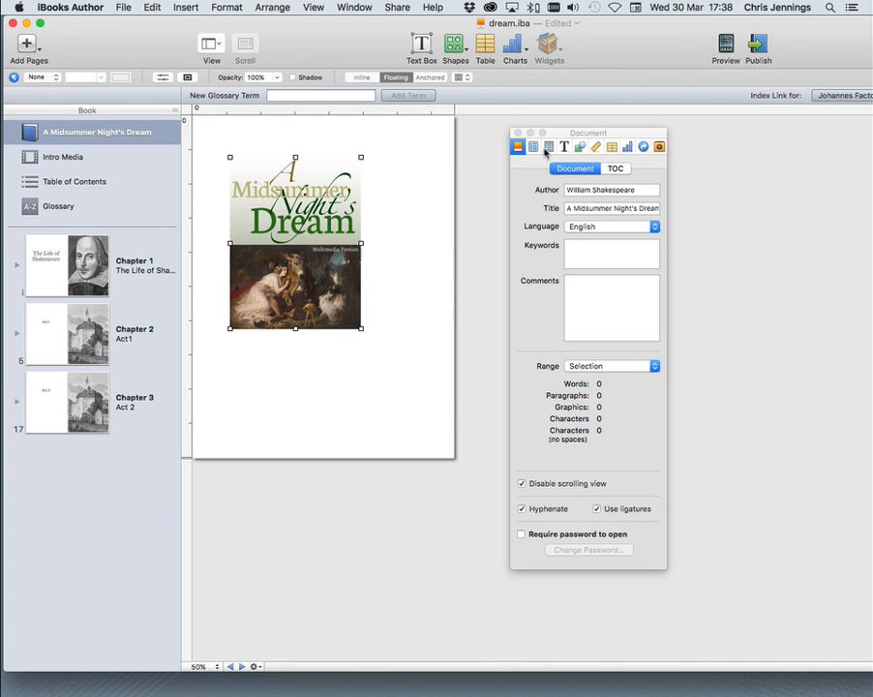
{"action": "left_click", "coordinate": [579, 147]}
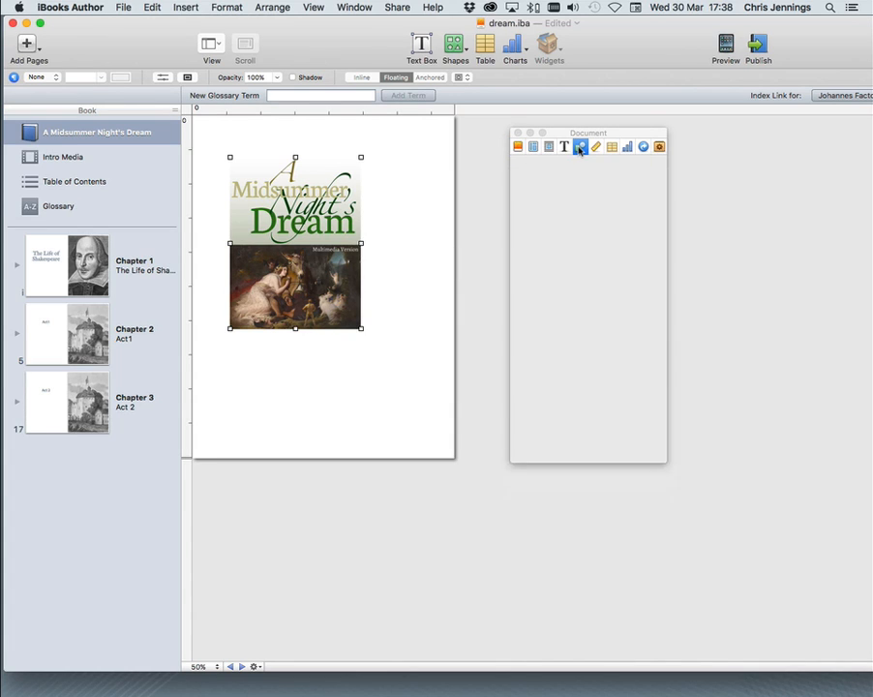
{"action": "left_click", "coordinate": [550, 147]}
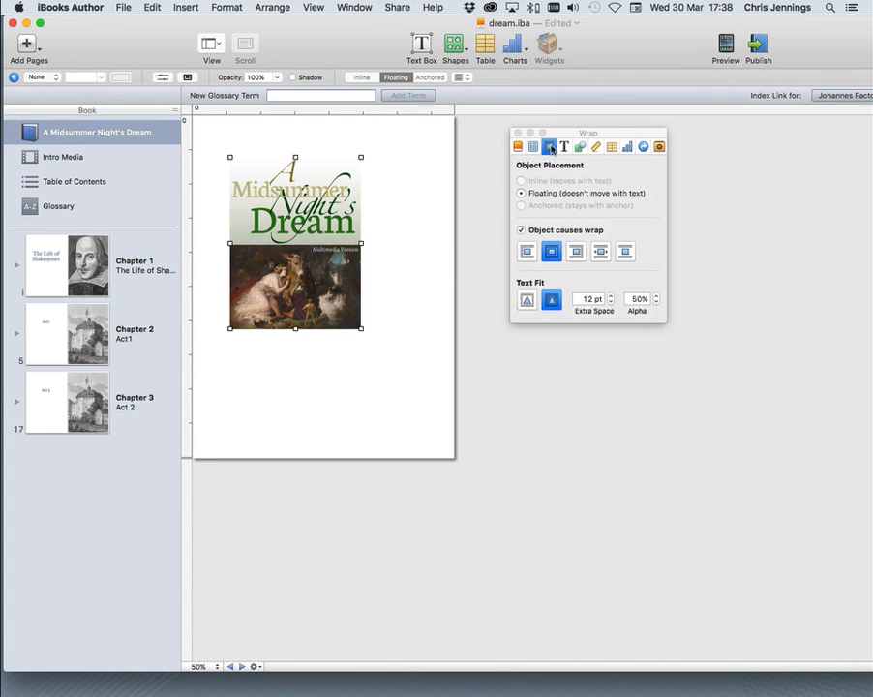
{"action": "left_click", "coordinate": [535, 148]}
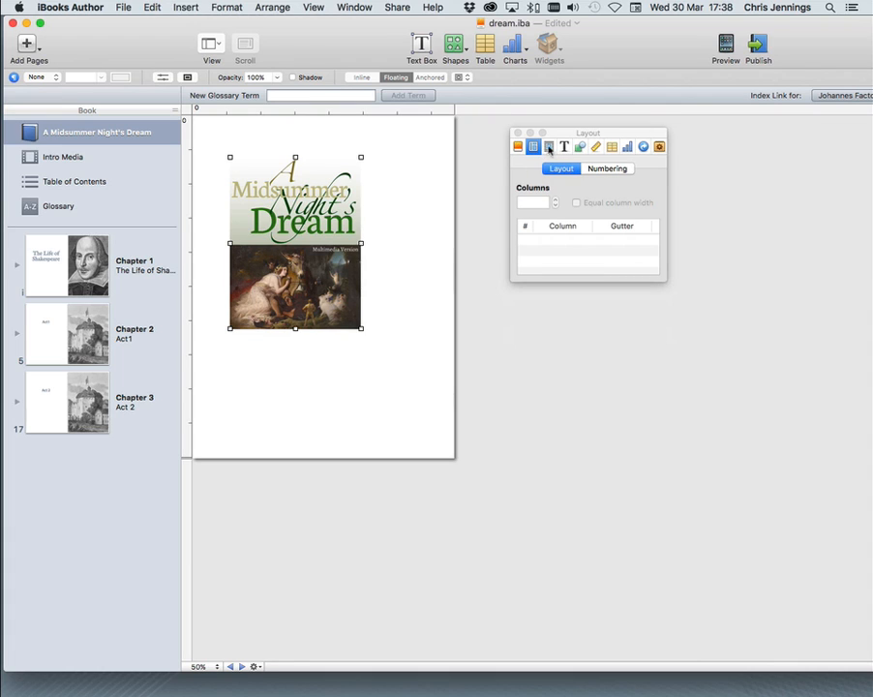
{"action": "left_click", "coordinate": [593, 147]}
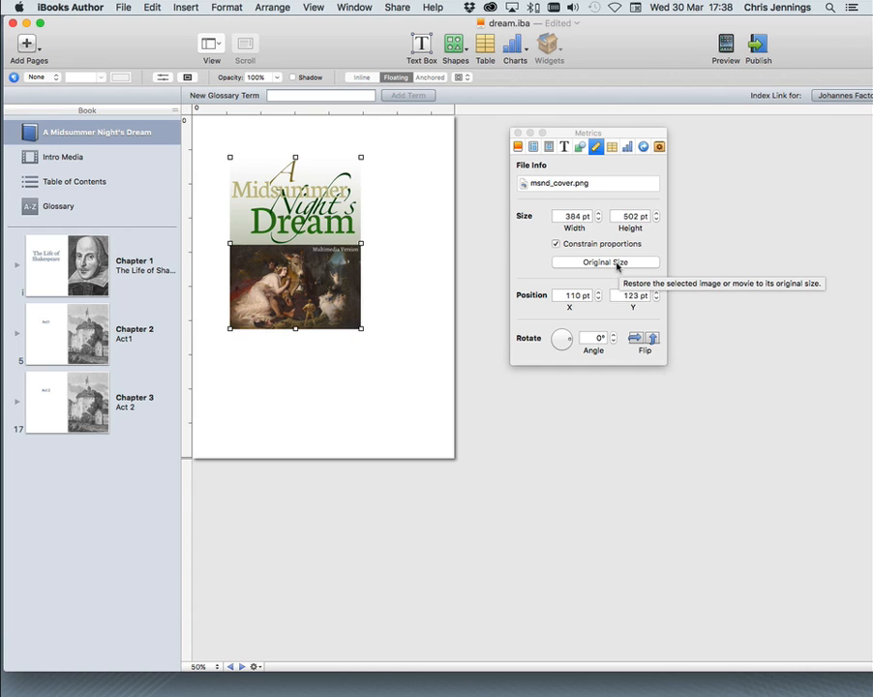
{"action": "left_click", "coordinate": [613, 262]}
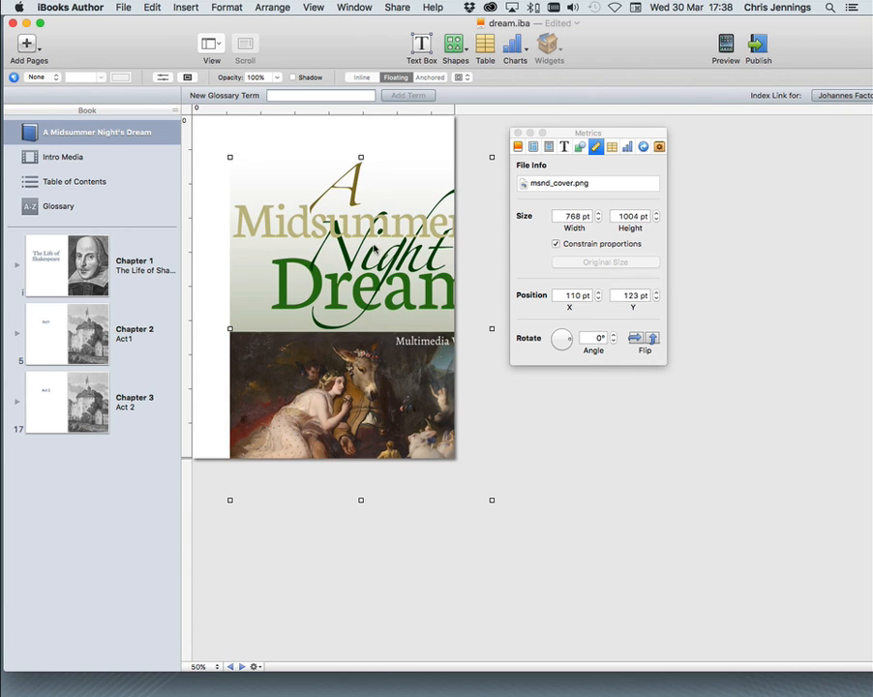
{"action": "left_click_drag", "start_coordinate": [305, 251], "coordinate": [269, 209]}
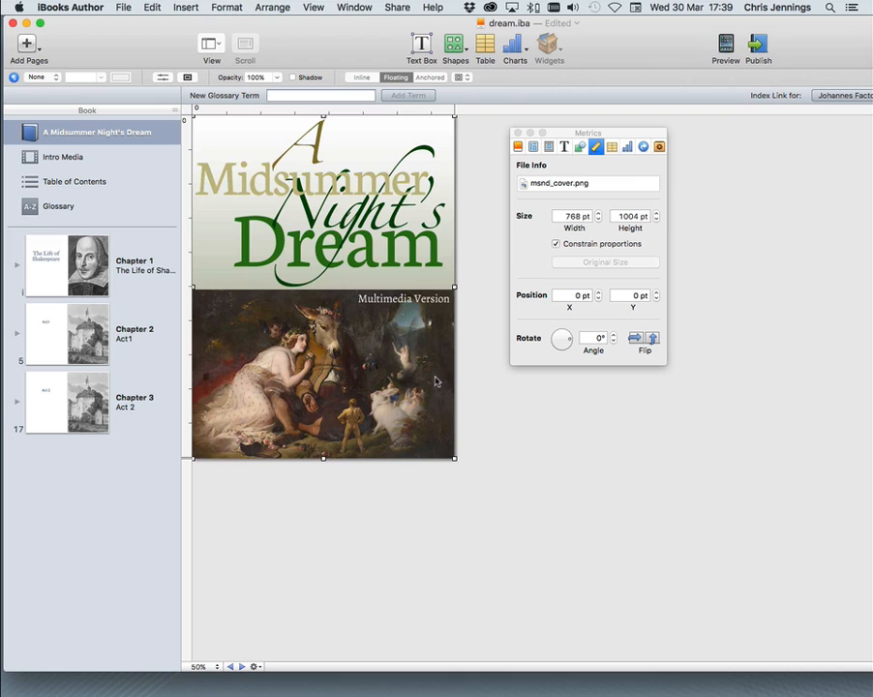
{"action": "left_click", "coordinate": [491, 398]}
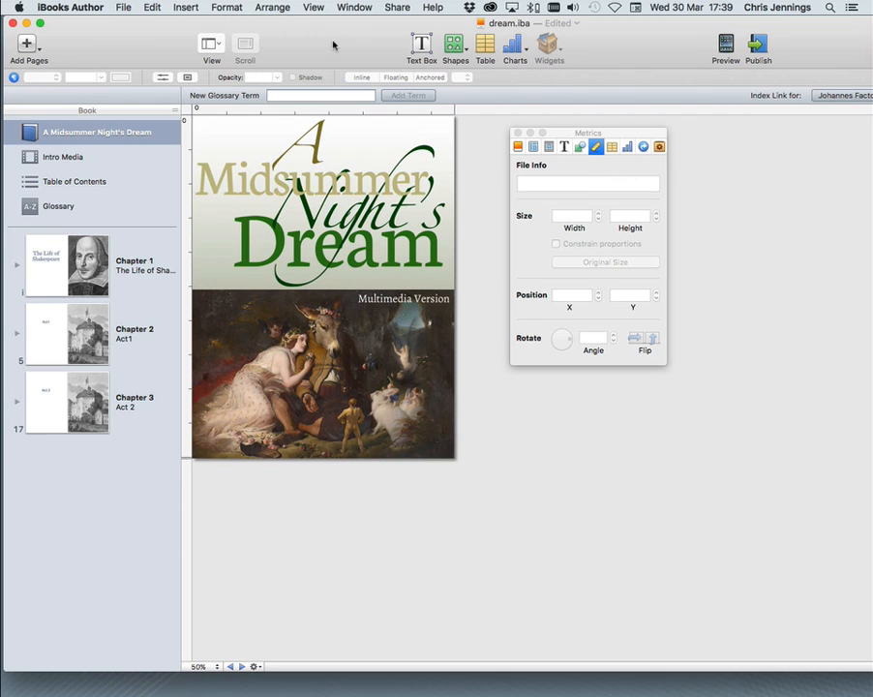
Export the book in iBooks format to the Desktop as dream.ibooks.
{"action": "left_click", "coordinate": [123, 8]}
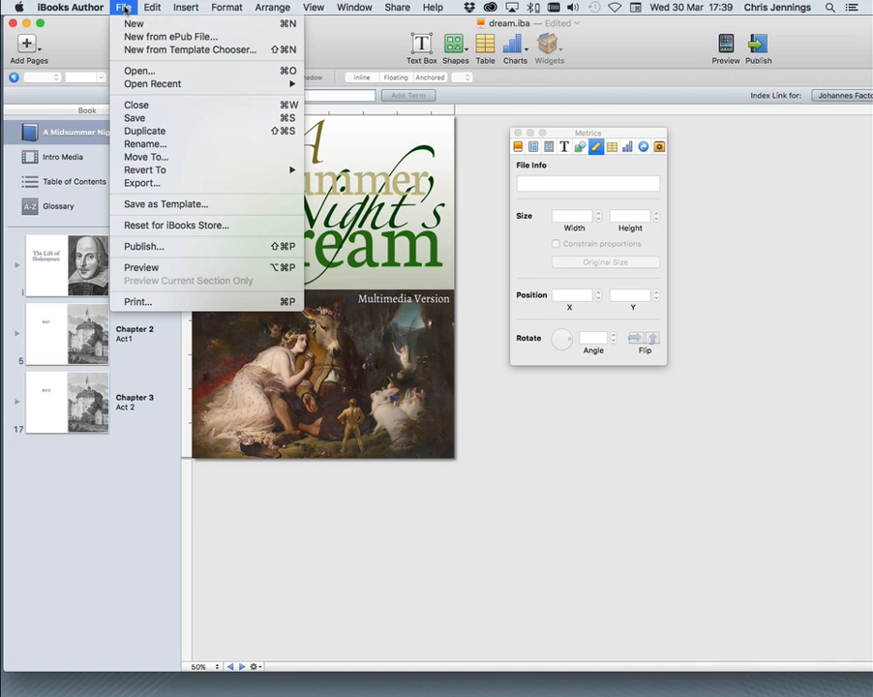
{"action": "left_click", "coordinate": [141, 182]}
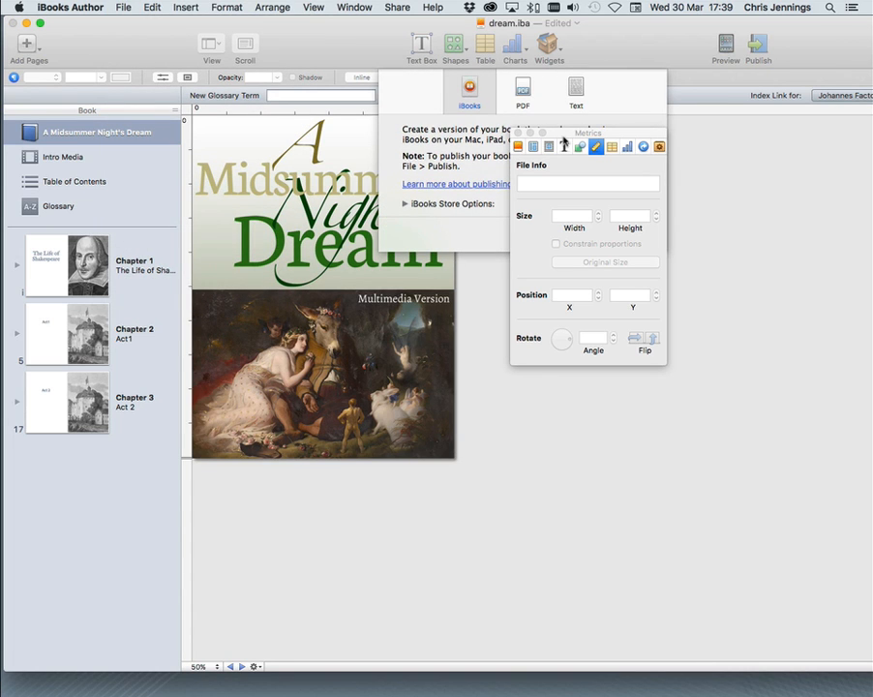
{"action": "left_click_drag", "start_coordinate": [563, 140], "coordinate": [710, 334]}
{"action": "left_click", "coordinate": [627, 231]}
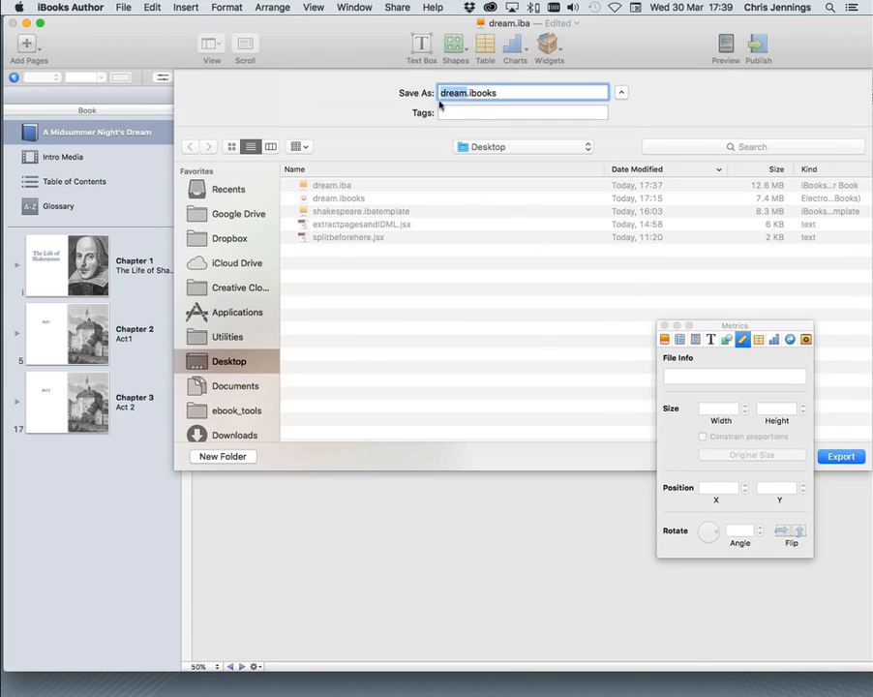
{"action": "left_click", "coordinate": [840, 458]}
{"action": "left_click", "coordinate": [611, 152]}
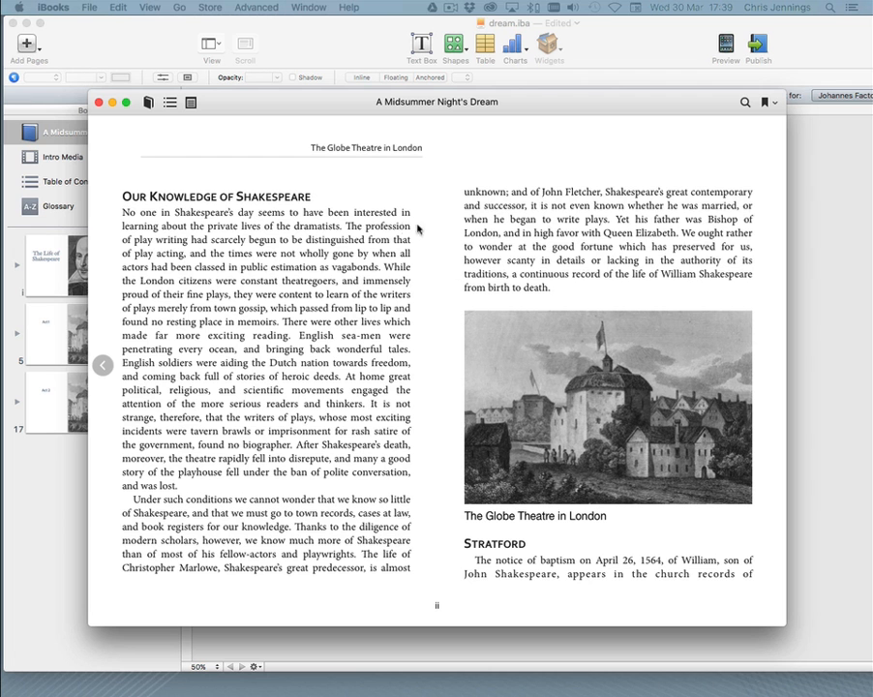
In iBooks, page through the exported book's Life of Shakespeare chapter and open the glossary definition for "onely Shakescene in a countrie".
{"action": "left_click_drag", "start_coordinate": [293, 104], "coordinate": [297, 90]}
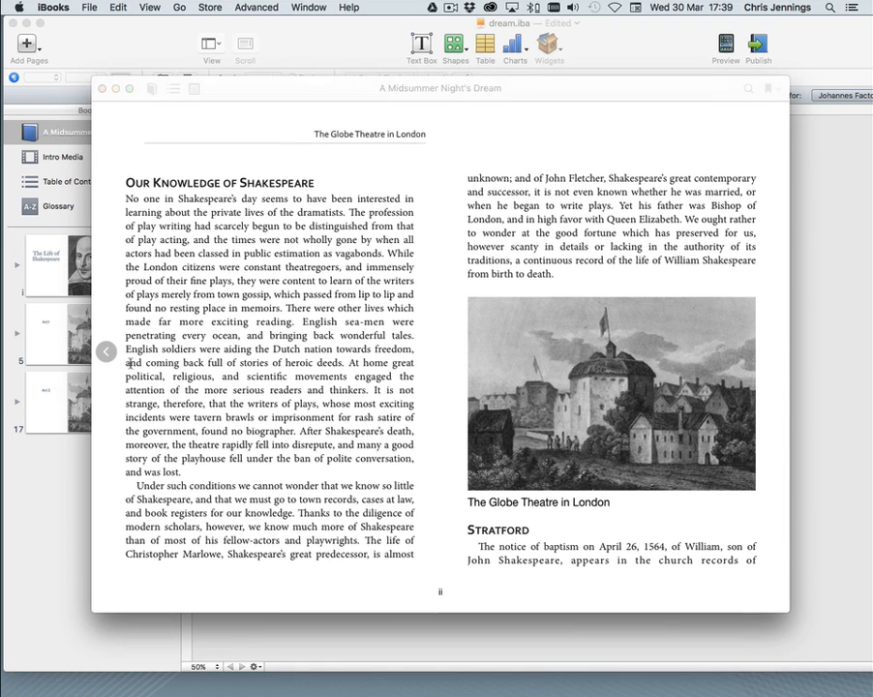
{"action": "left_click", "coordinate": [106, 351]}
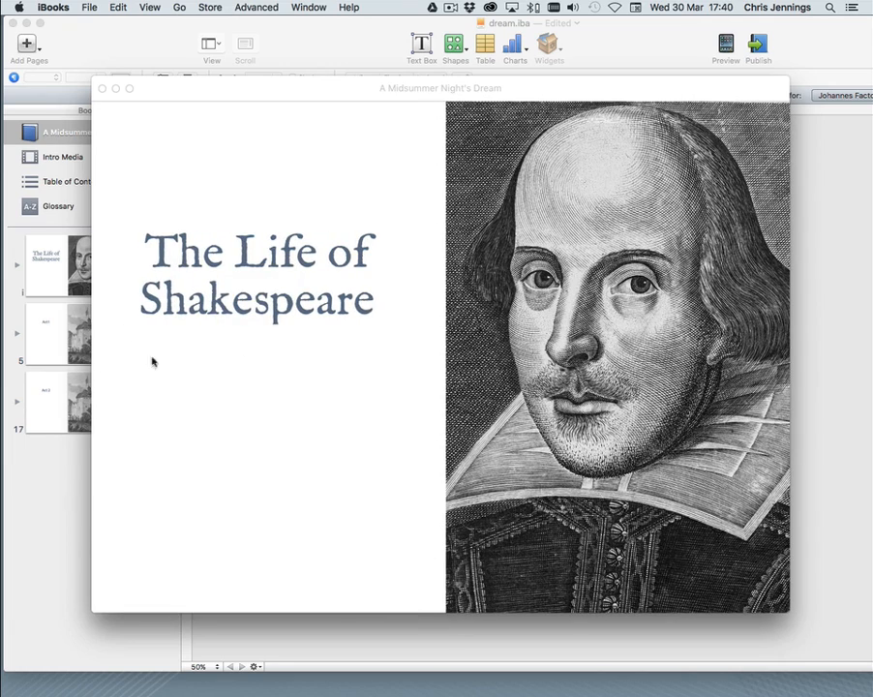
{"action": "left_click", "coordinate": [775, 351]}
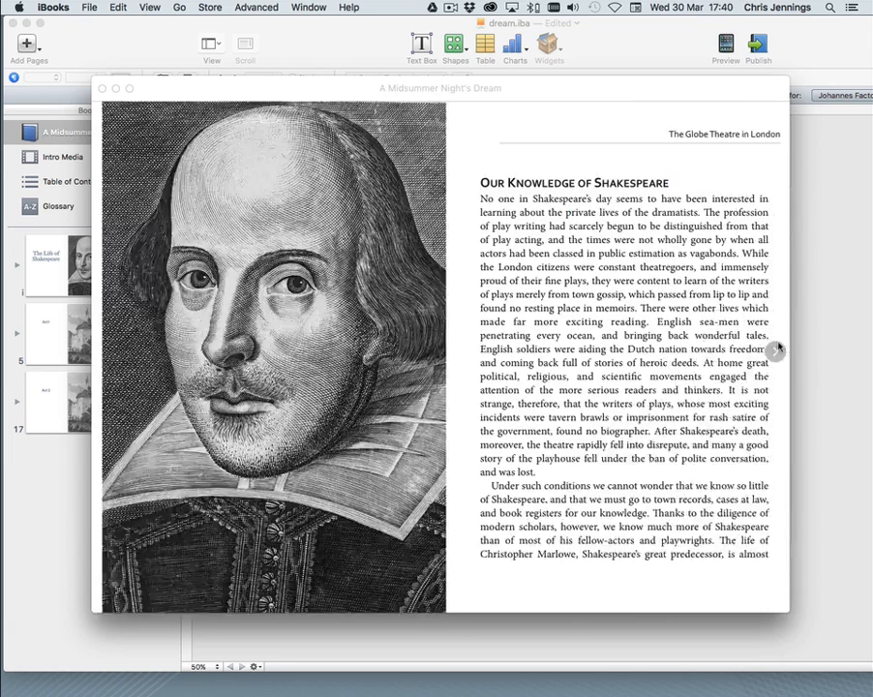
{"action": "left_click", "coordinate": [775, 351]}
{"action": "left_click", "coordinate": [775, 352]}
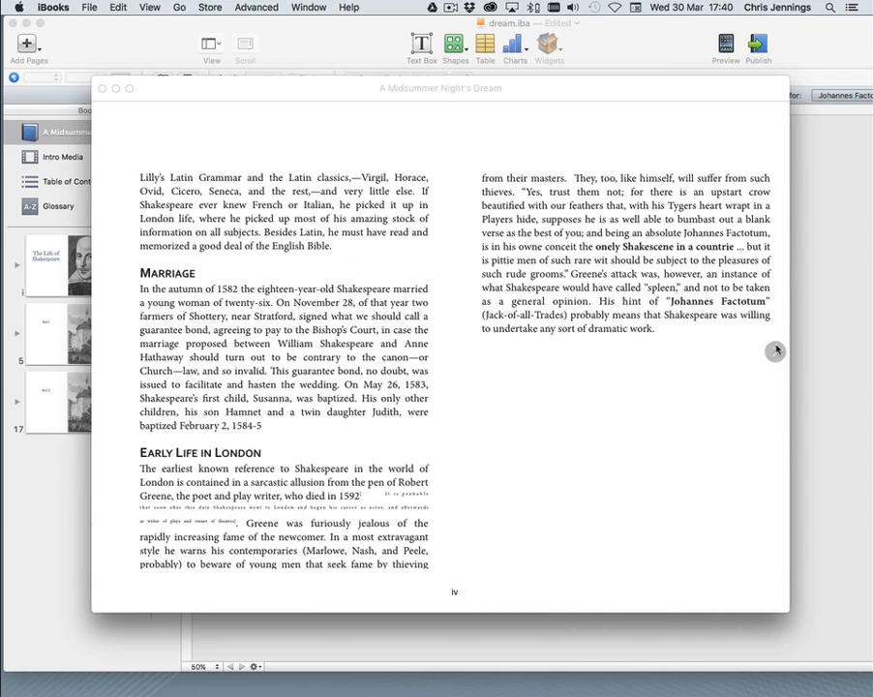
{"action": "left_click", "coordinate": [640, 248]}
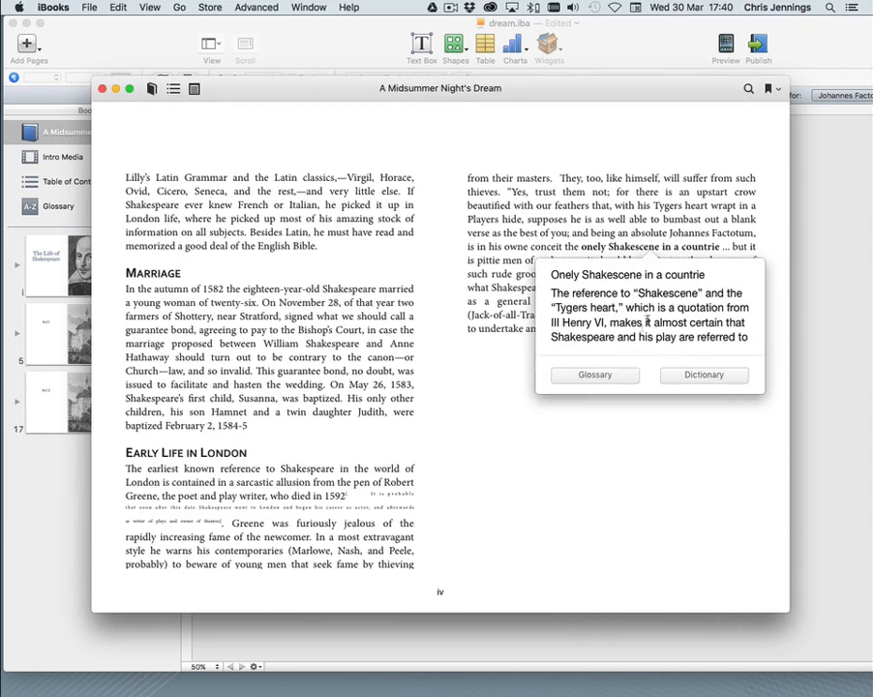
Dismiss the glossary definition and page forward from the Life of Shakespeare chapter through Act 1 to the opening of Scene II.
{"action": "left_click", "coordinate": [659, 432]}
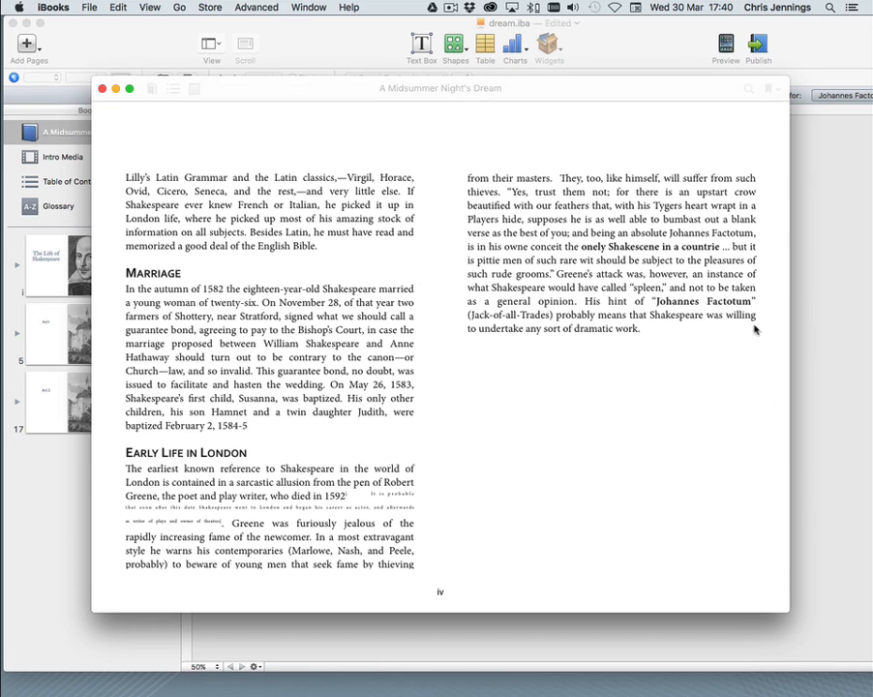
{"action": "left_click", "coordinate": [775, 351]}
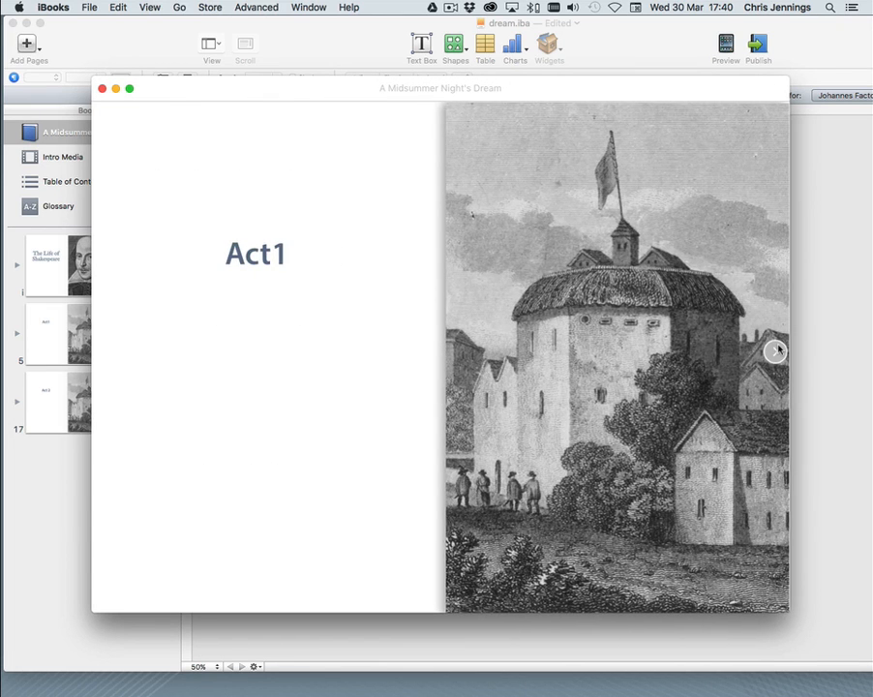
{"action": "left_click", "coordinate": [774, 351]}
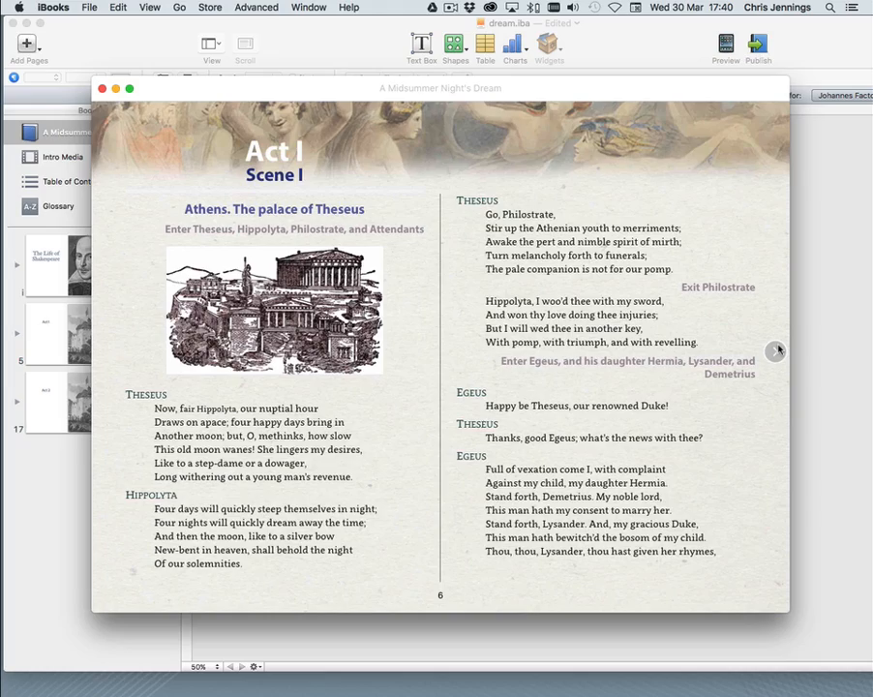
{"action": "left_click", "coordinate": [775, 351]}
{"action": "left_click", "coordinate": [775, 351]}
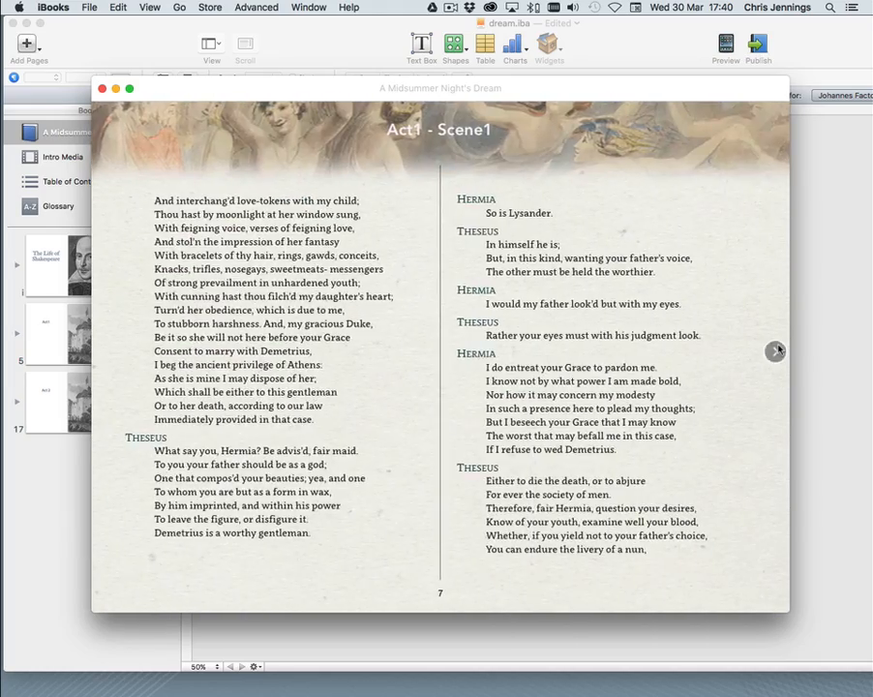
{"action": "left_click", "coordinate": [775, 351]}
{"action": "left_click", "coordinate": [775, 351]}
{"action": "left_click", "coordinate": [775, 351]}
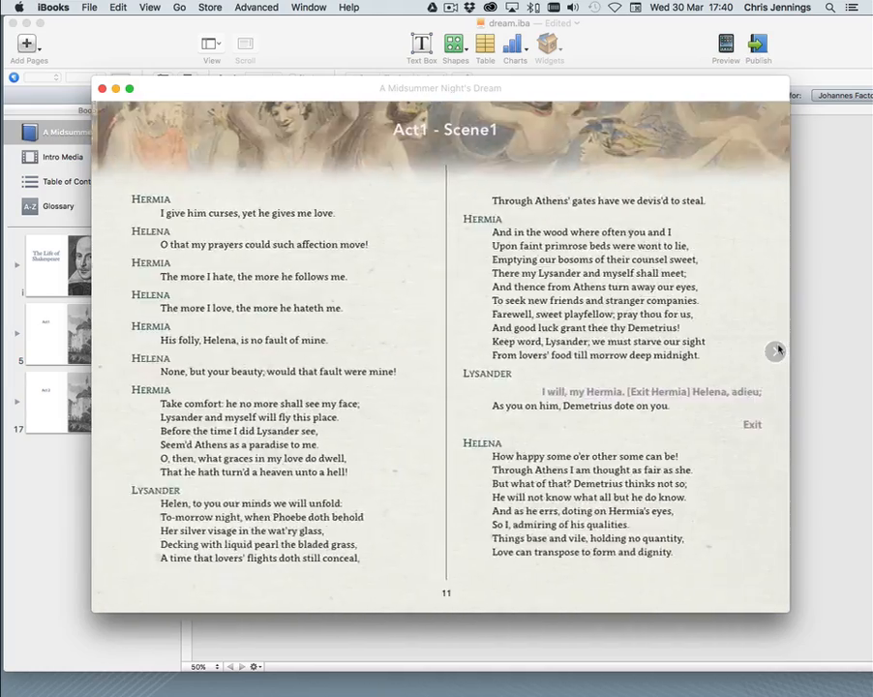
{"action": "left_click", "coordinate": [775, 351]}
{"action": "left_click", "coordinate": [775, 351]}
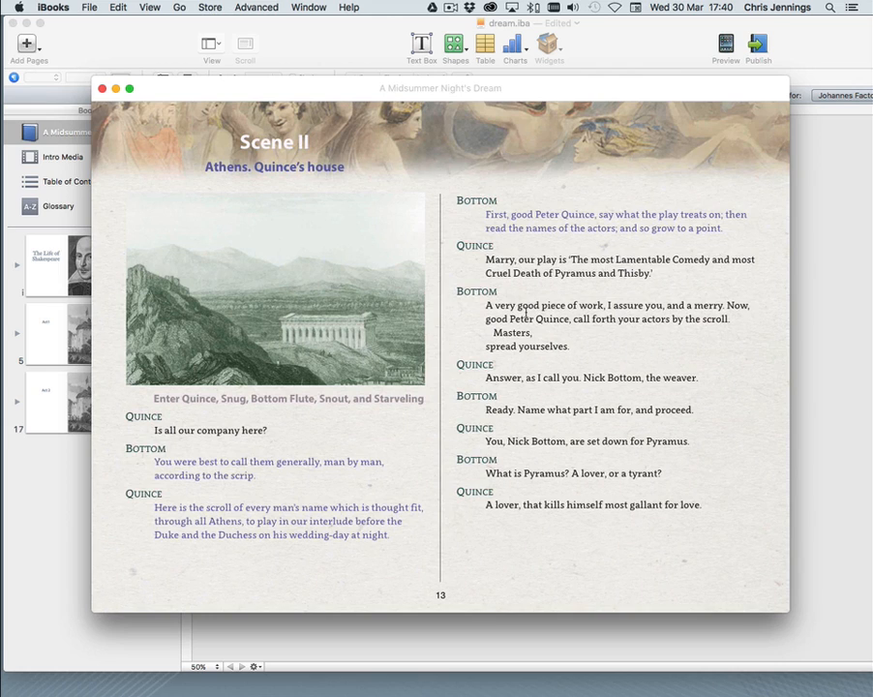
View the Scene II landscape illustration enlarged, close it, and page on through Act 1 into Act 2 Scene 1.
{"action": "left_click", "coordinate": [285, 237]}
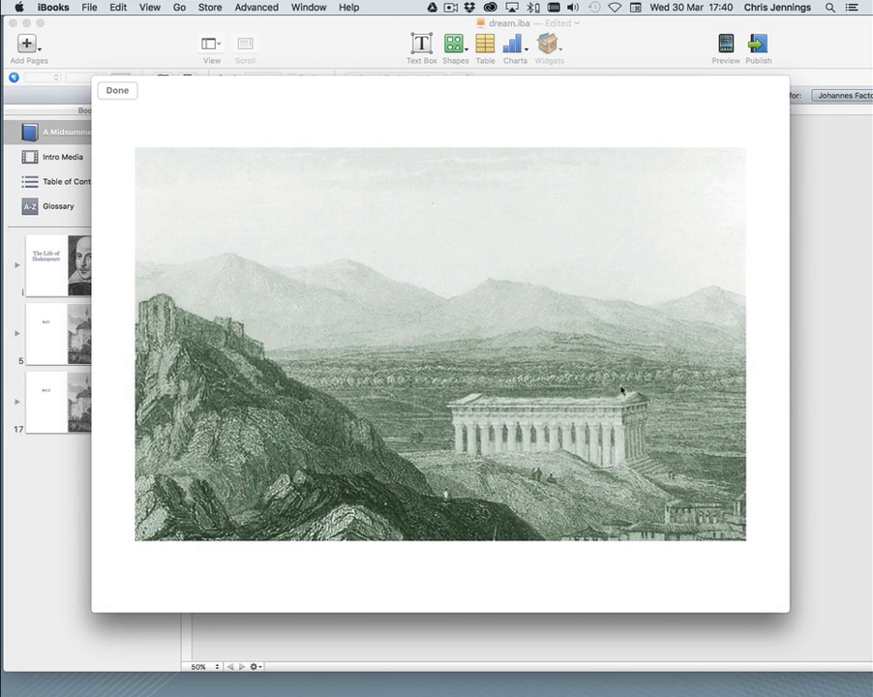
{"action": "left_click", "coordinate": [120, 92]}
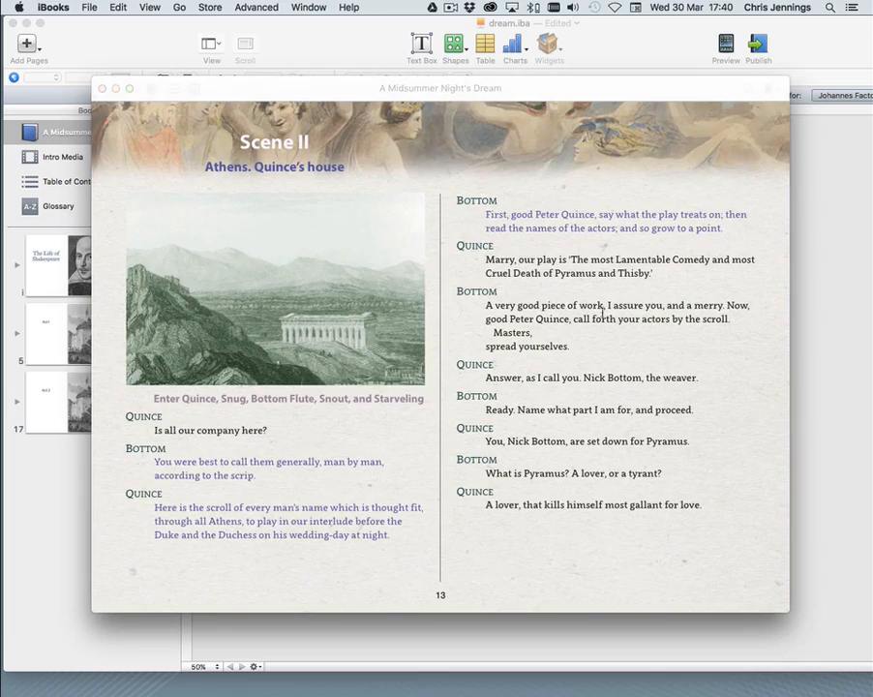
{"action": "left_click", "coordinate": [775, 353]}
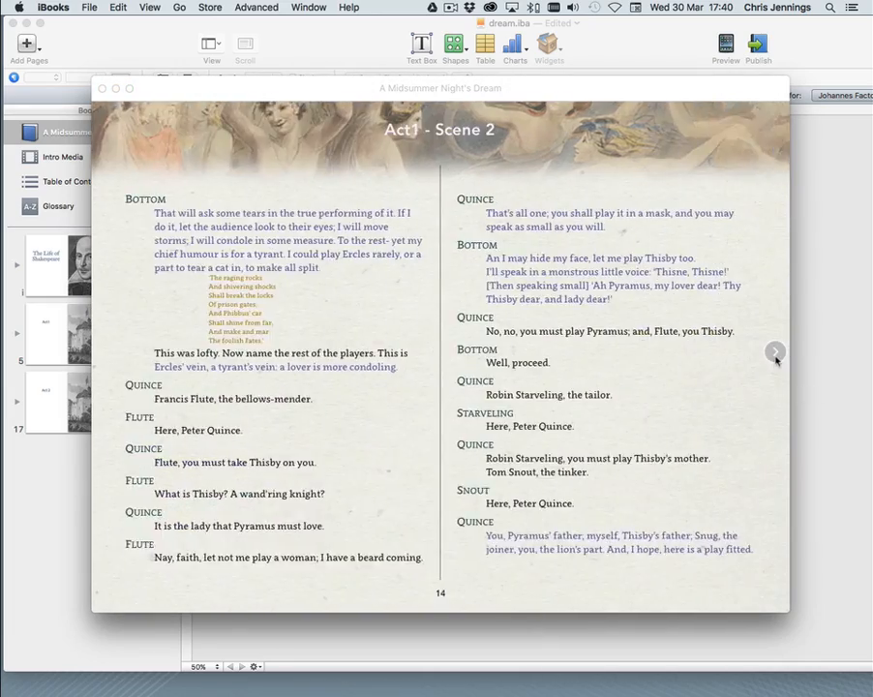
{"action": "left_click", "coordinate": [775, 353]}
{"action": "left_click", "coordinate": [775, 353]}
{"action": "left_click", "coordinate": [775, 353]}
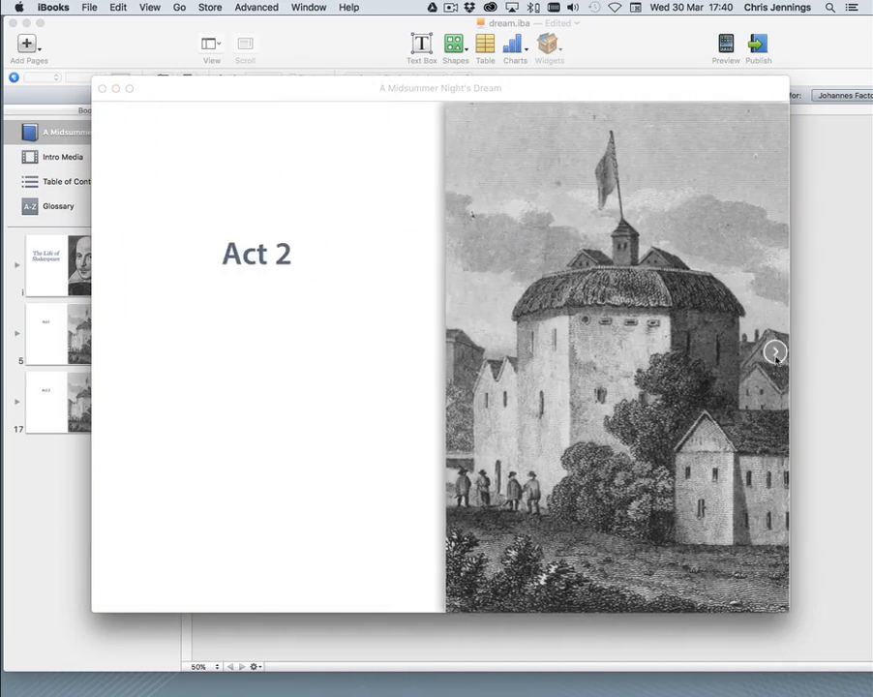
{"action": "left_click", "coordinate": [775, 353]}
{"action": "left_click", "coordinate": [774, 353]}
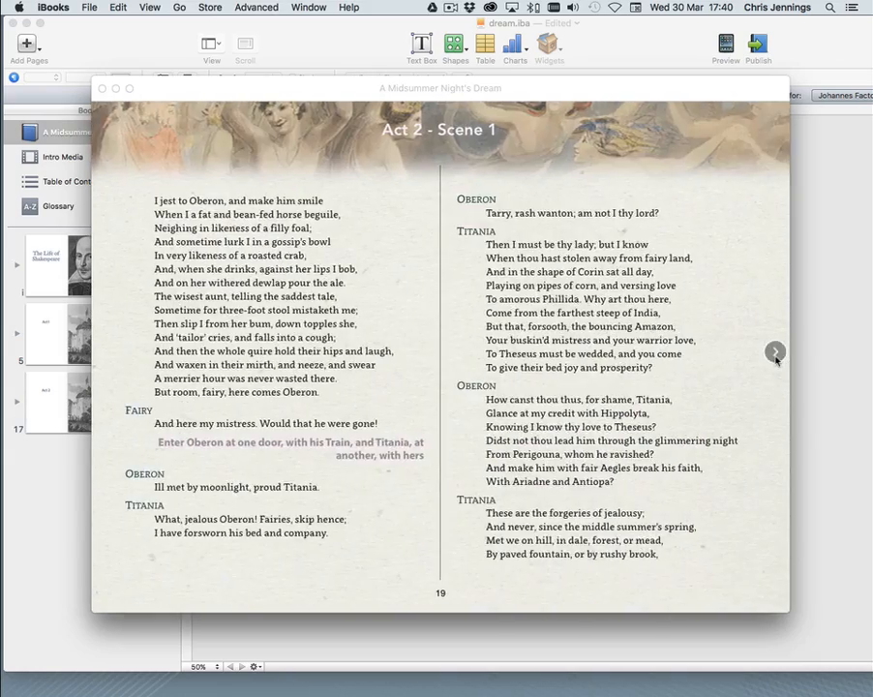
{"action": "left_click", "coordinate": [775, 353]}
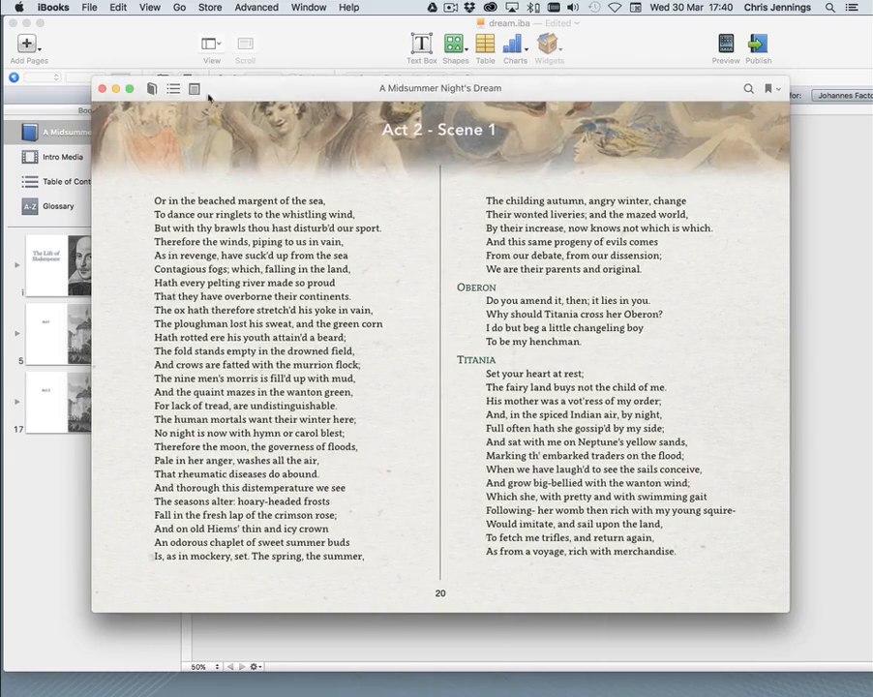
Browse the book's page thumbnails, go to the Act 2 chapter opener, and turn to its Scene 1 page.
{"action": "left_click", "coordinate": [174, 89]}
{"action": "left_click", "coordinate": [121, 147]}
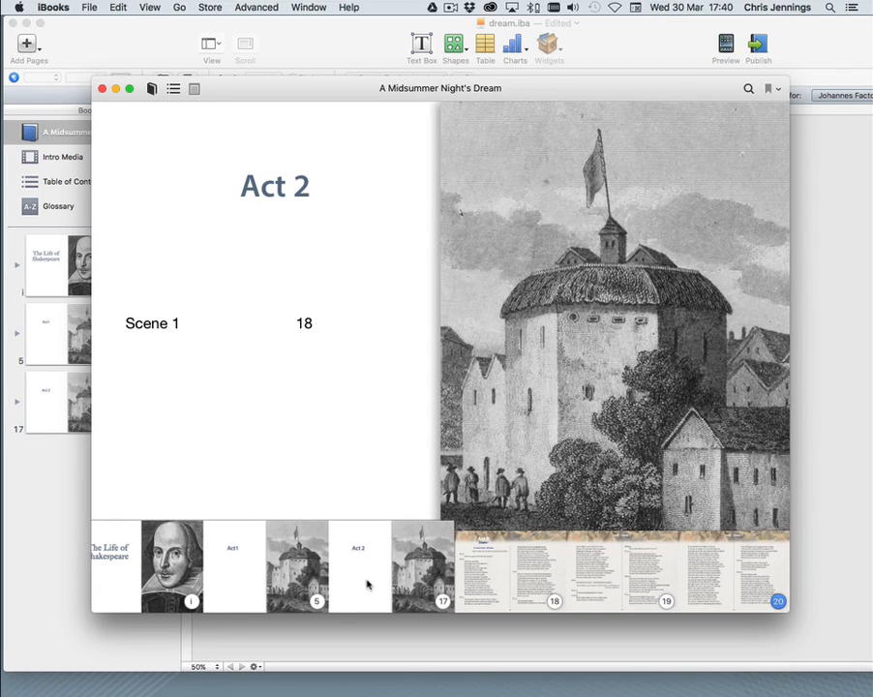
{"action": "scroll", "coordinate": [367, 583], "scroll_direction": "left", "scroll_amount": 1}
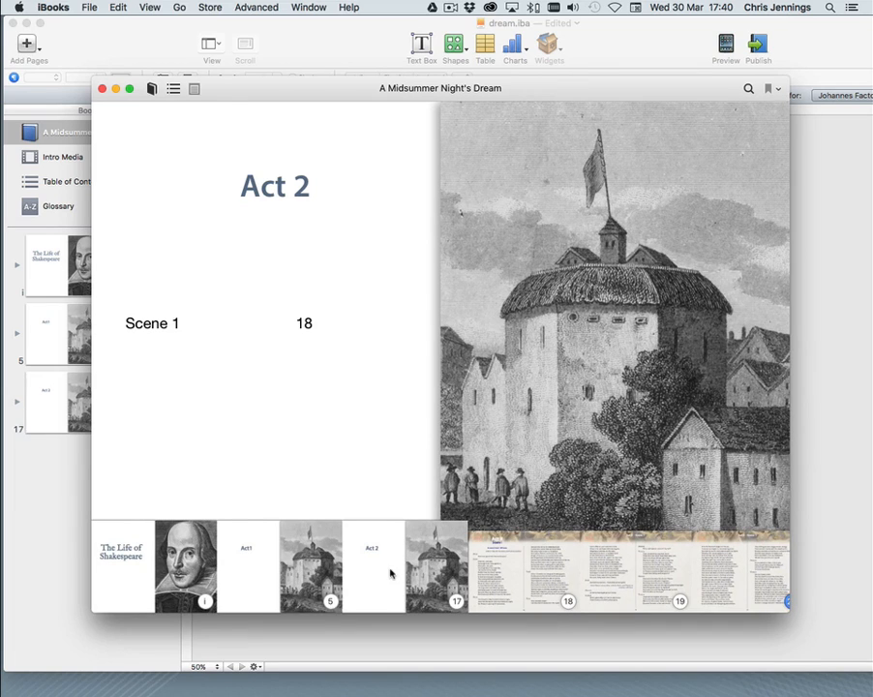
{"action": "scroll", "coordinate": [390, 573], "scroll_direction": "right", "scroll_amount": 3}
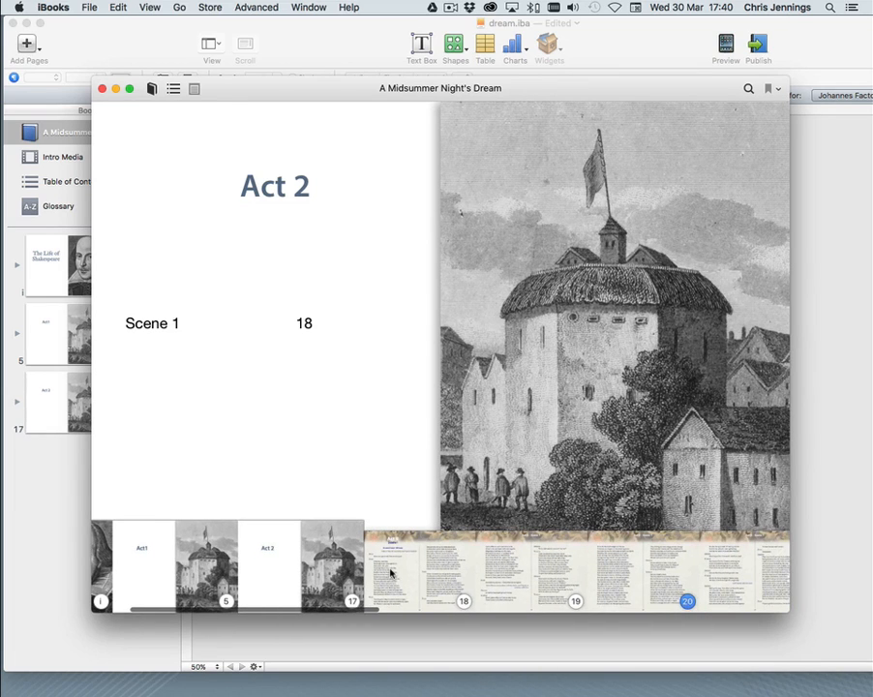
{"action": "left_click", "coordinate": [283, 571]}
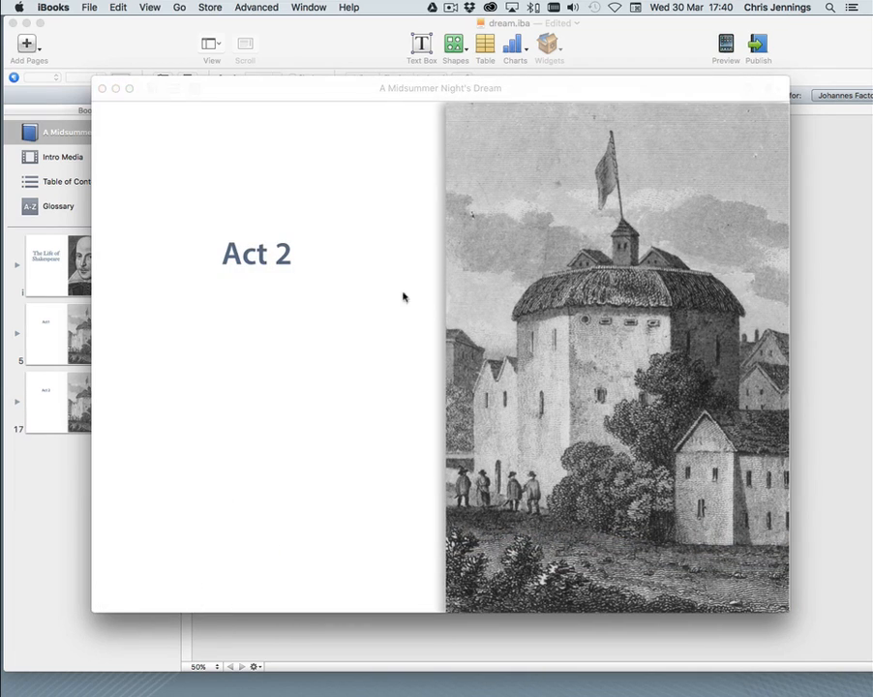
{"action": "left_click", "coordinate": [774, 352]}
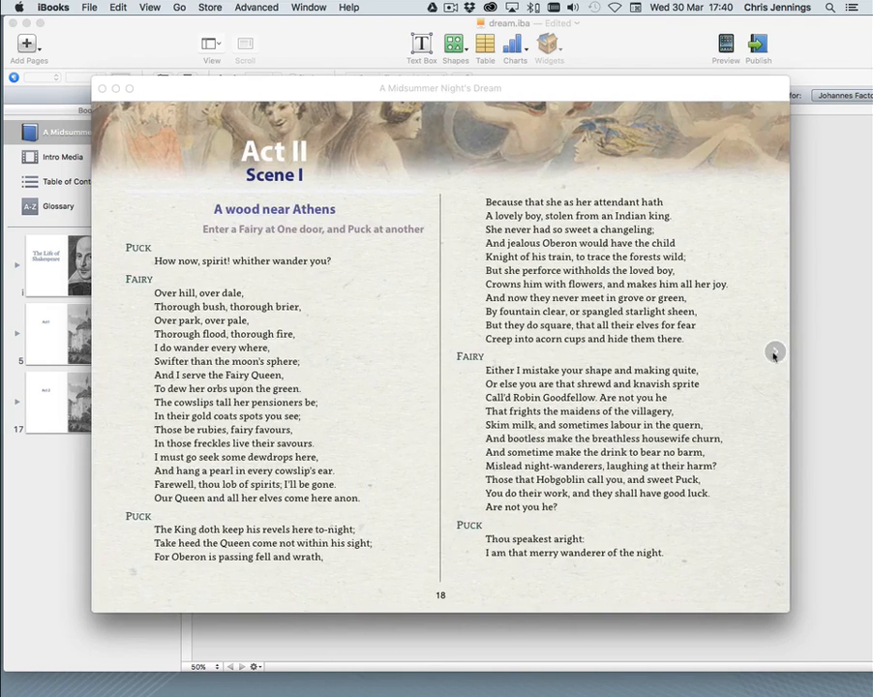
Expand Act1 in the book's table of contents and go to its Scene 2.
{"action": "left_click", "coordinate": [173, 88]}
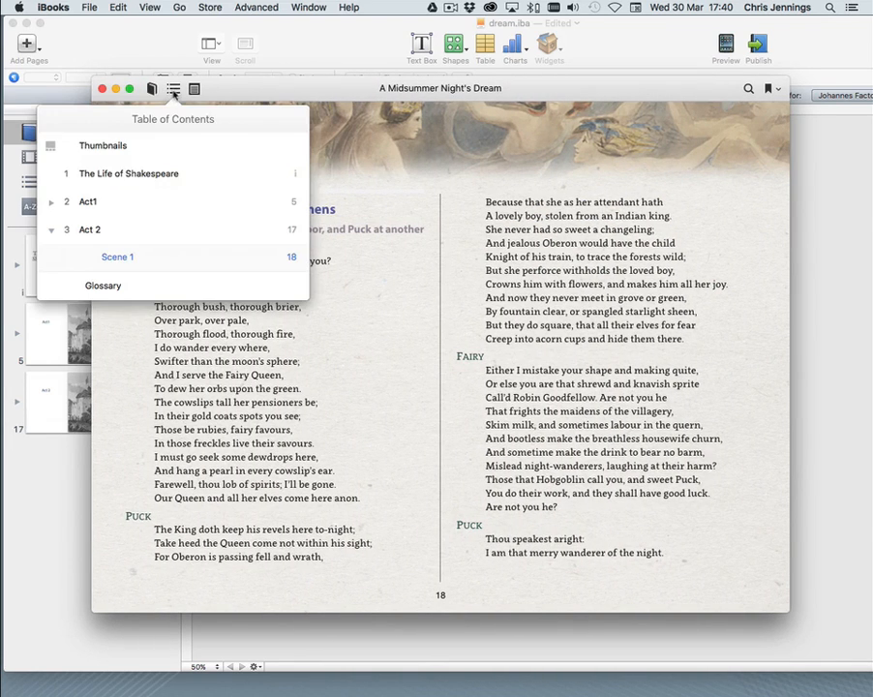
{"action": "left_click", "coordinate": [50, 201]}
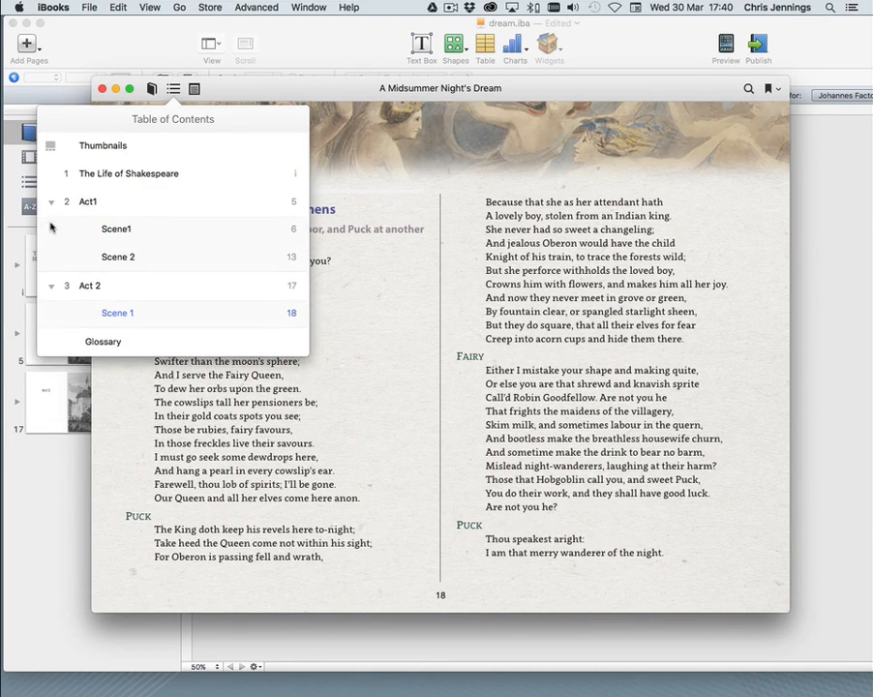
{"action": "left_click", "coordinate": [118, 256]}
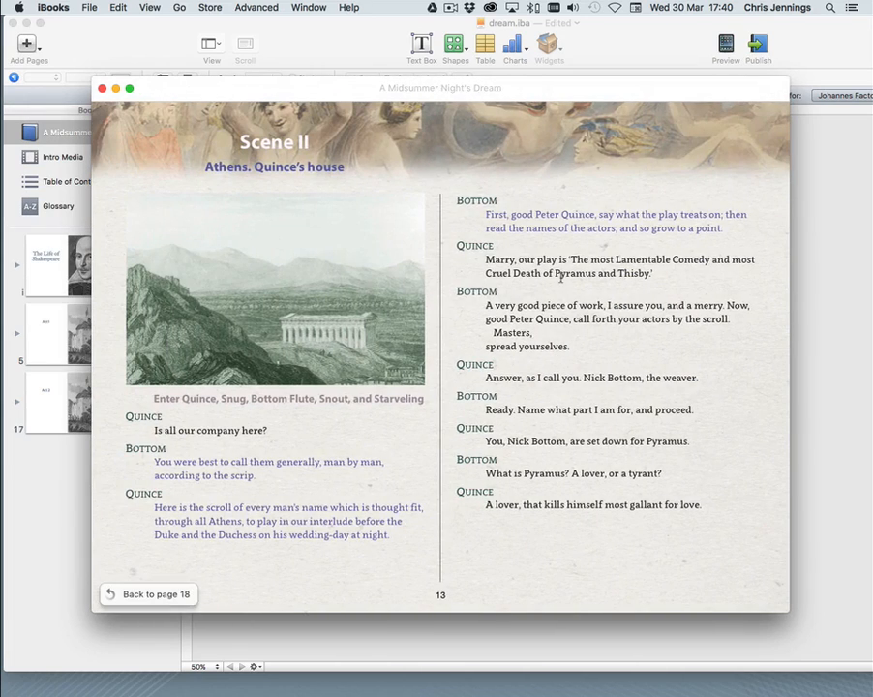
{"action": "mouse_move", "coordinate": [222, 92]}
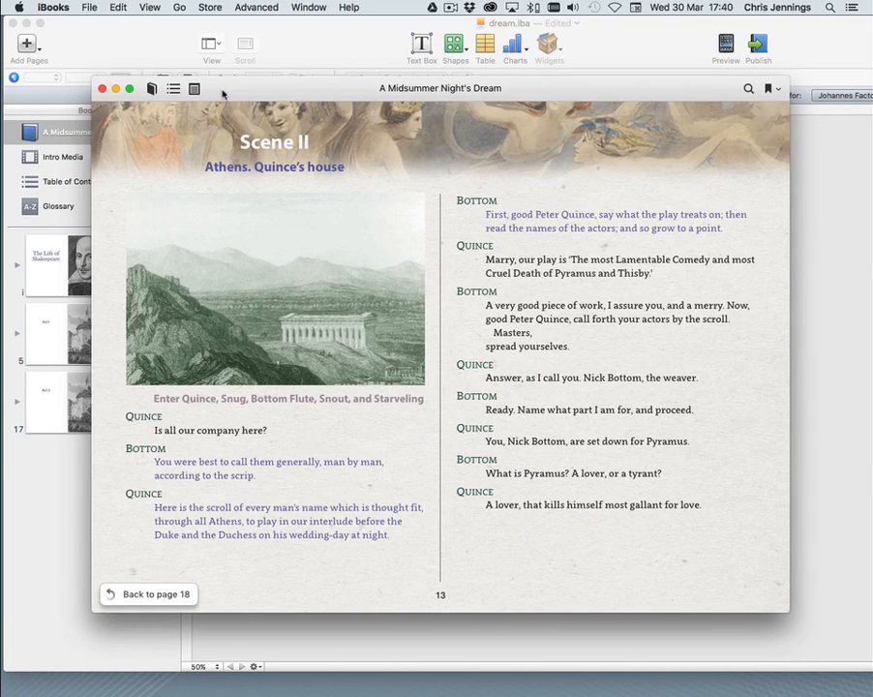